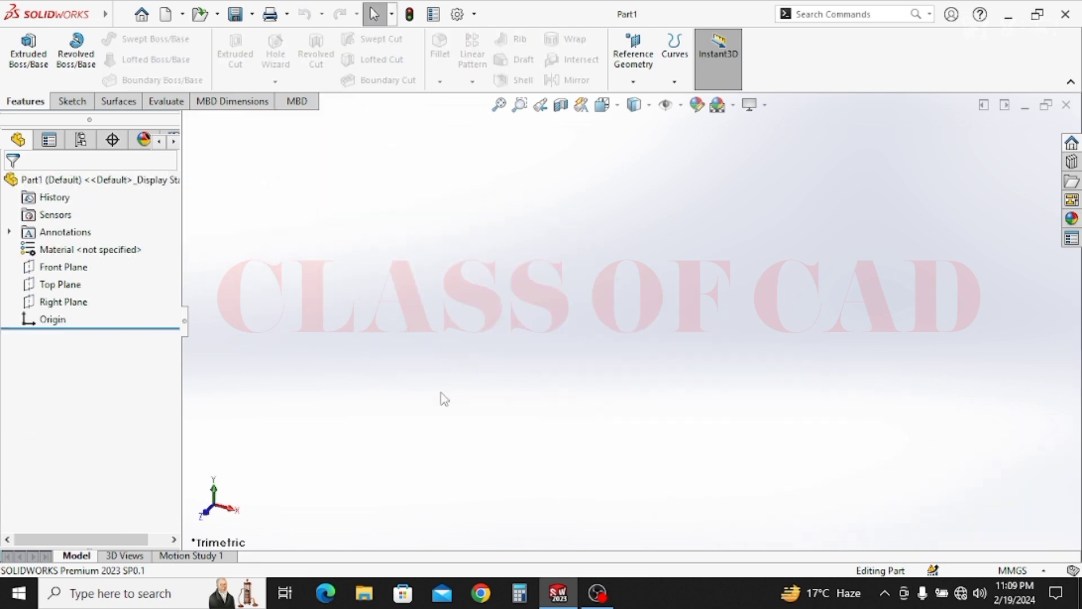
# Start a sketch on the Right Plane and draw a circle about 68 mm in diameter centred on the origin.
pyautogui.click(63, 301)
pyautogui.click(80, 280)
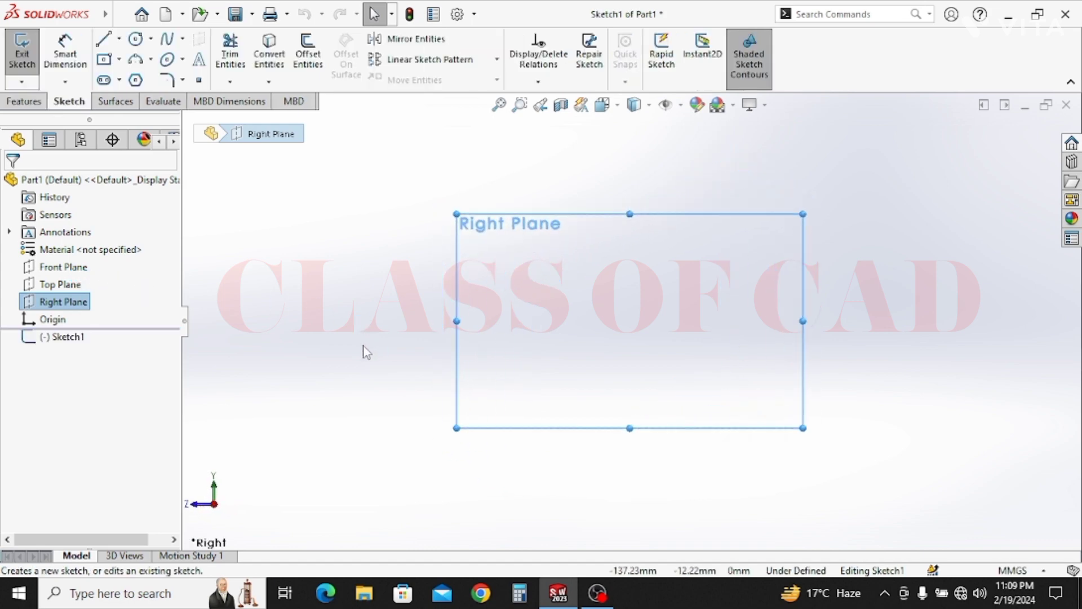
pyautogui.click(135, 42)
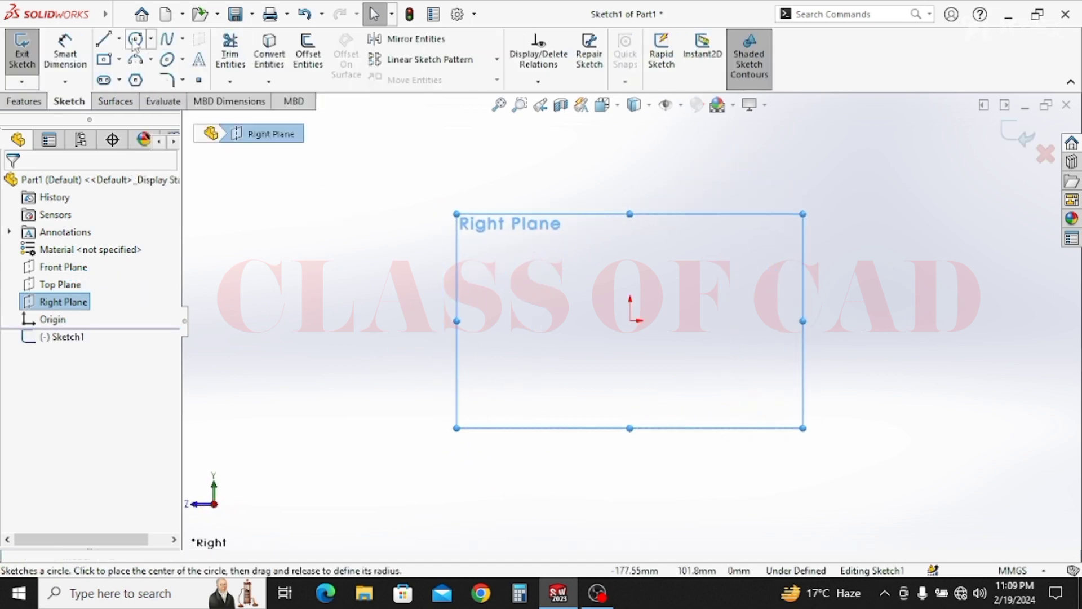
pyautogui.click(631, 320)
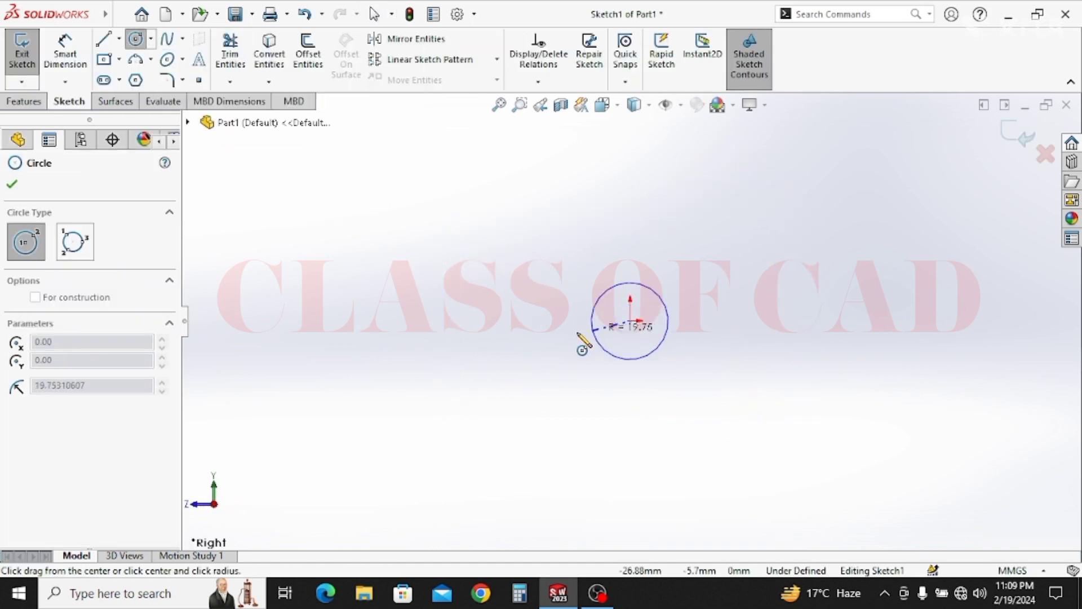
pyautogui.click(566, 334)
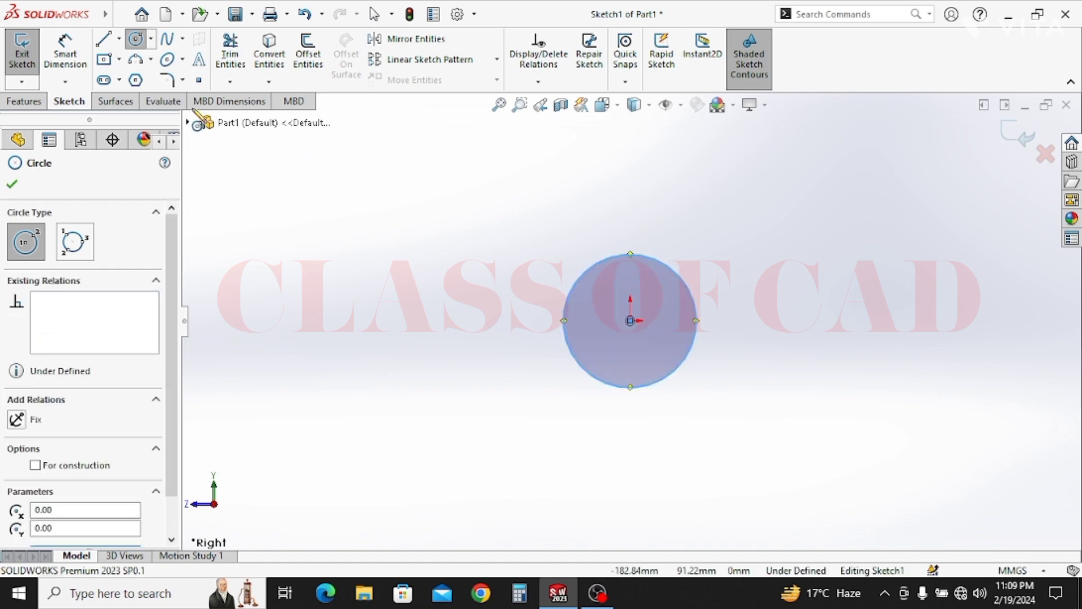
# Dimension the circle's diameter to 20 mm and exit the sketch.
pyautogui.click(65, 53)
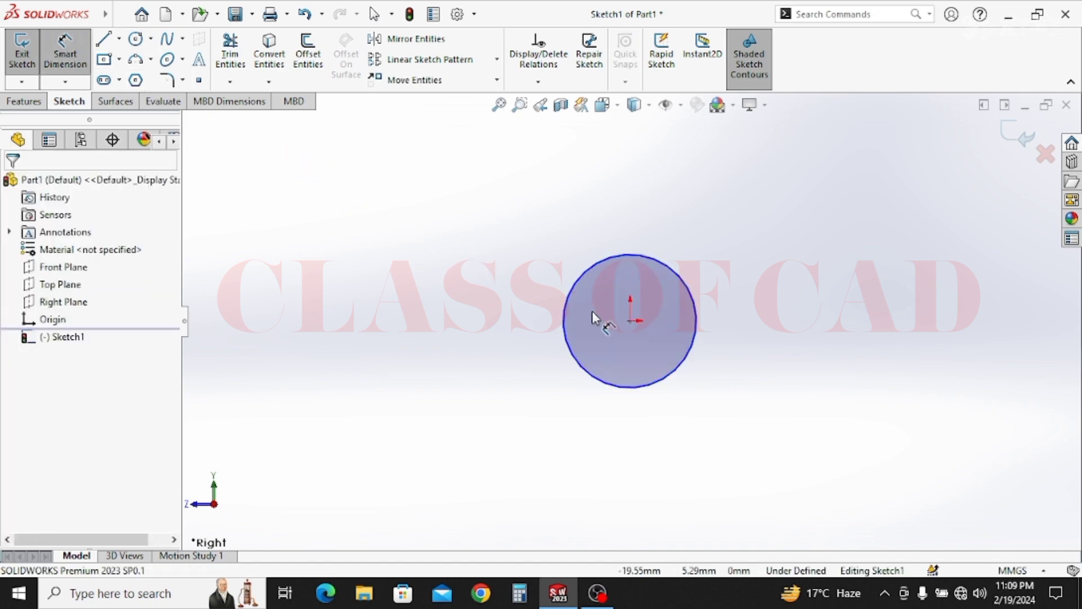
pyautogui.click(562, 321)
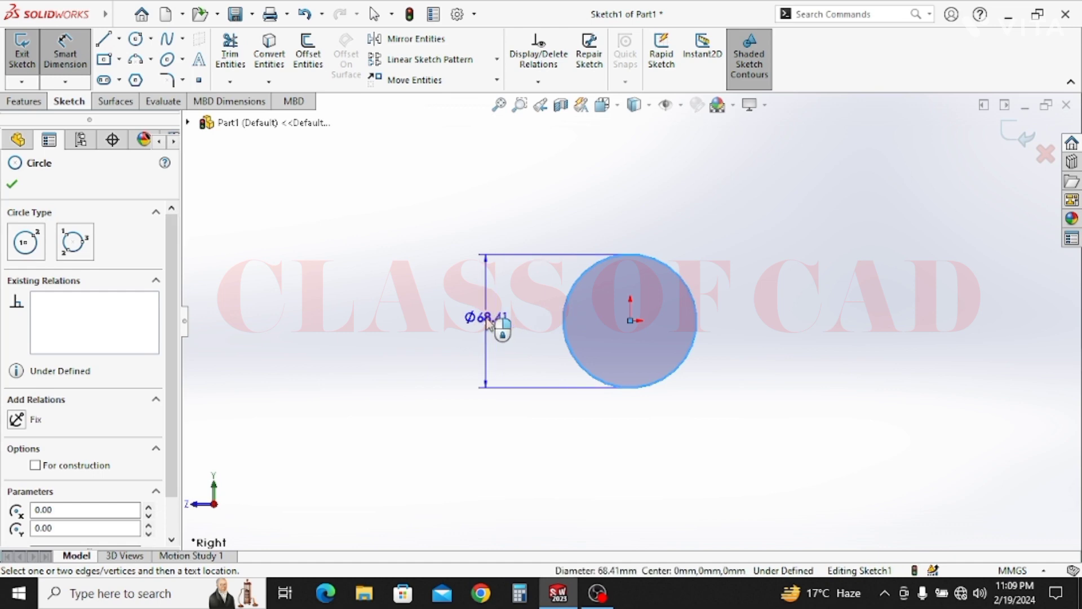
pyautogui.click(490, 323)
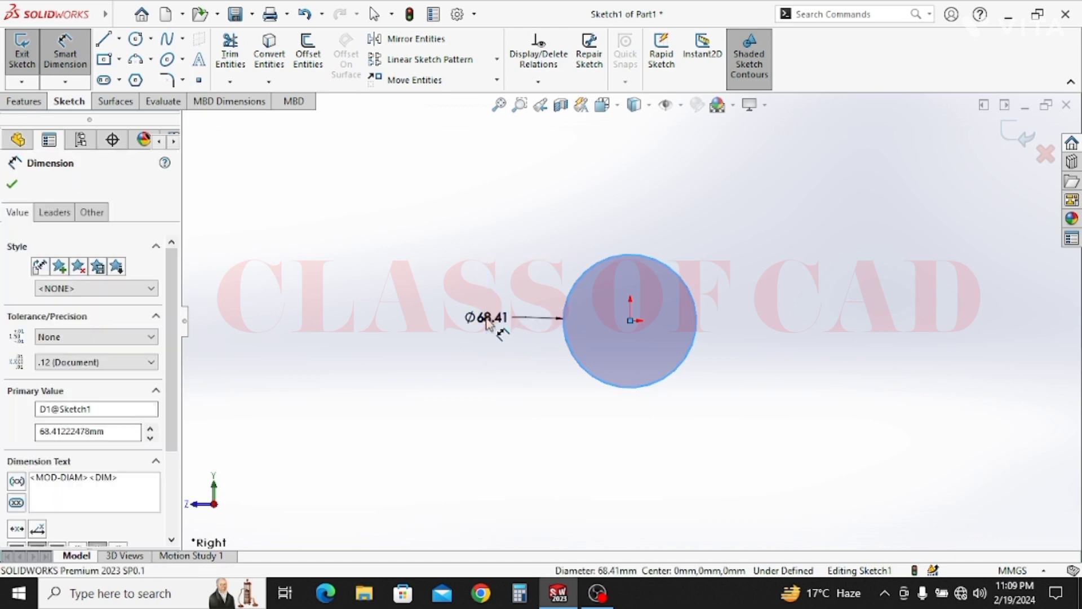
pyautogui.write('20')
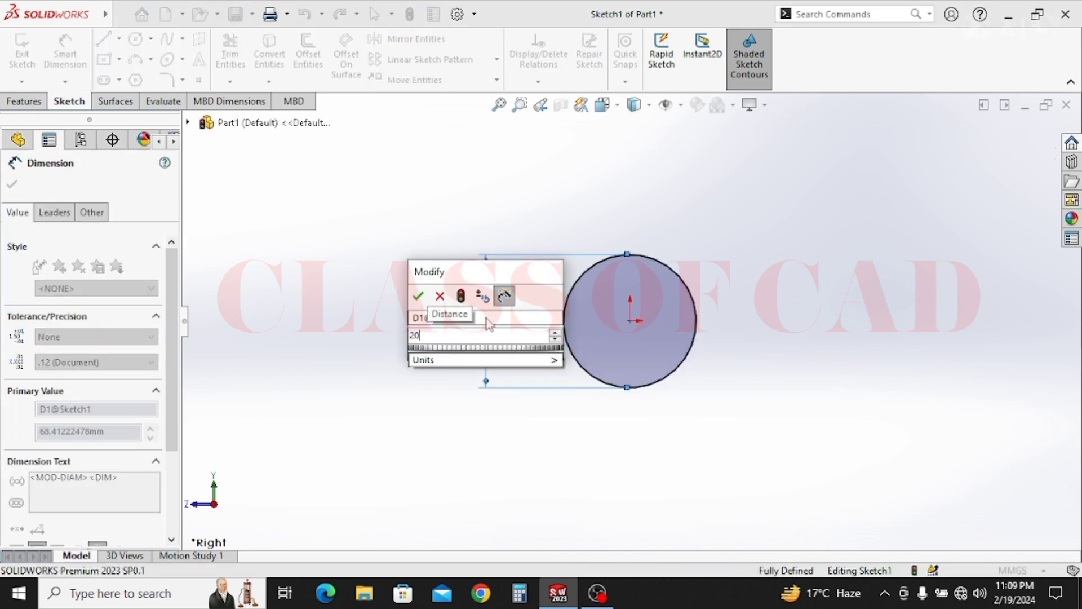
pyautogui.click(419, 297)
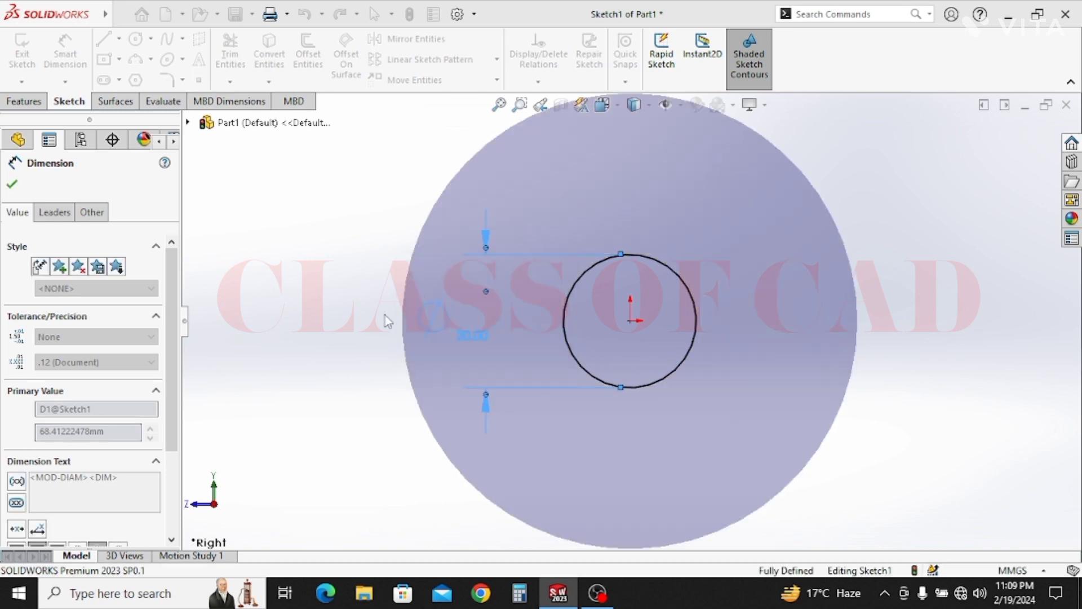
pyautogui.press('Escape')
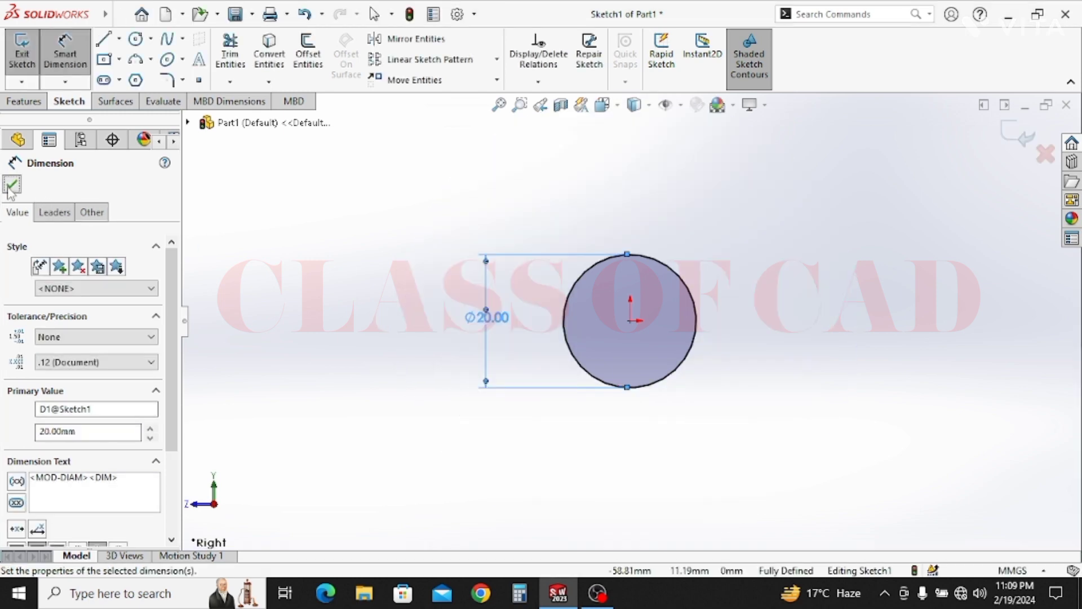
pyautogui.press('Escape')
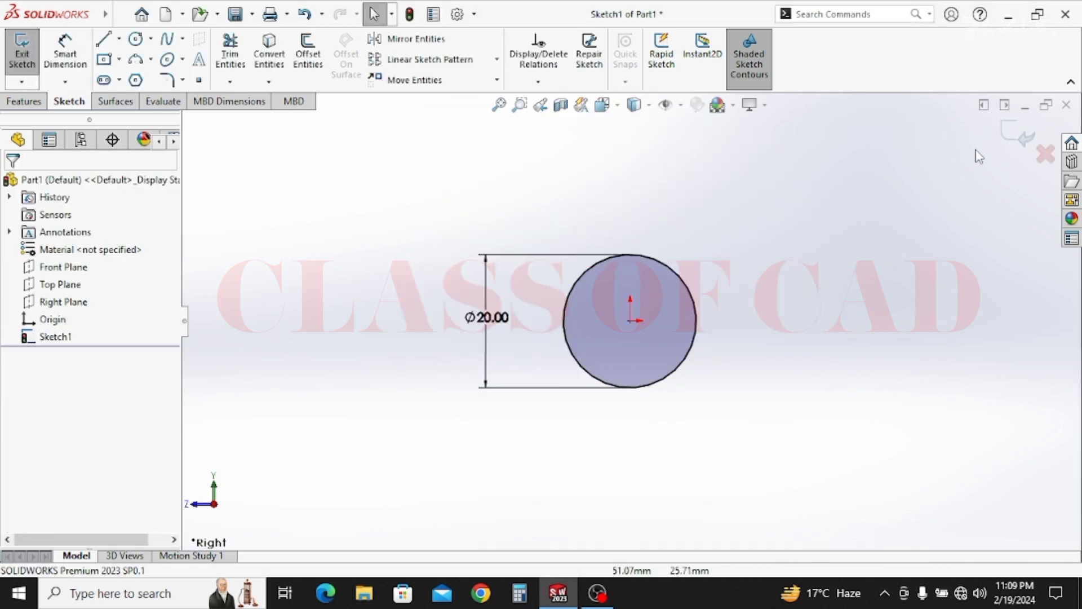
pyautogui.click(1026, 140)
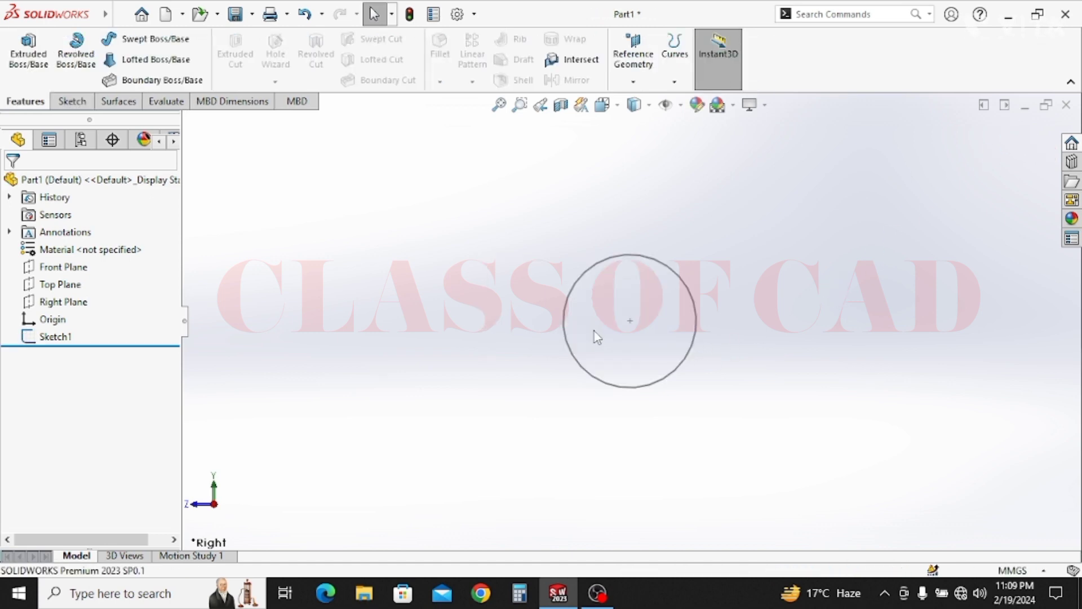
# Create a reference plane offset 25 mm from the Right Plane.
pyautogui.scroll(1, 593, 334)
pyautogui.moveTo(594, 334); pyautogui.dragTo(636, 374, button='middle')
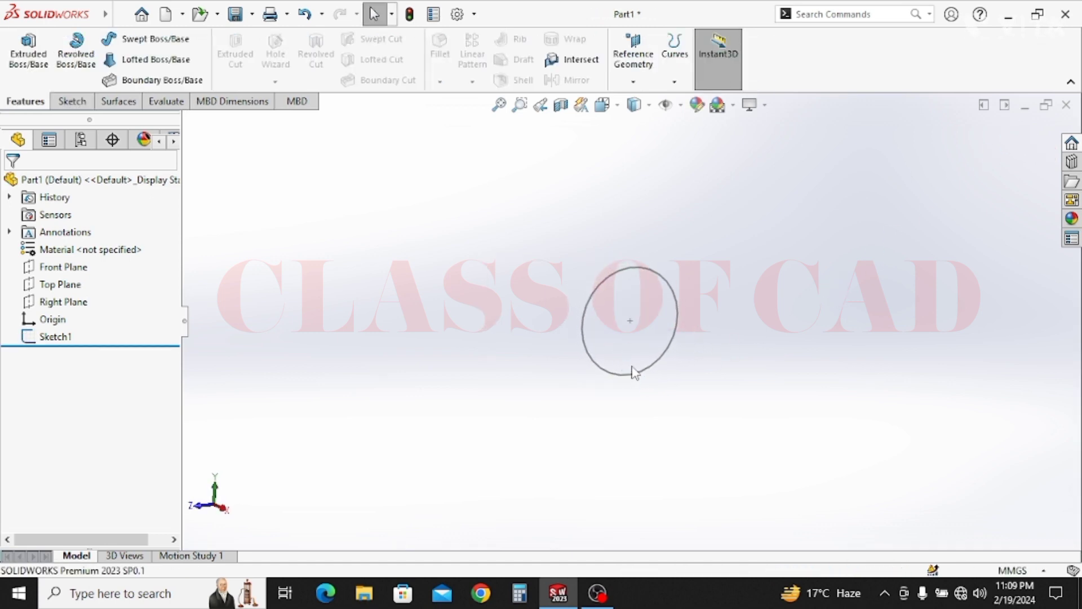
pyautogui.hotkey('ctrl', '7')
pyautogui.scroll(5, 654, 358)
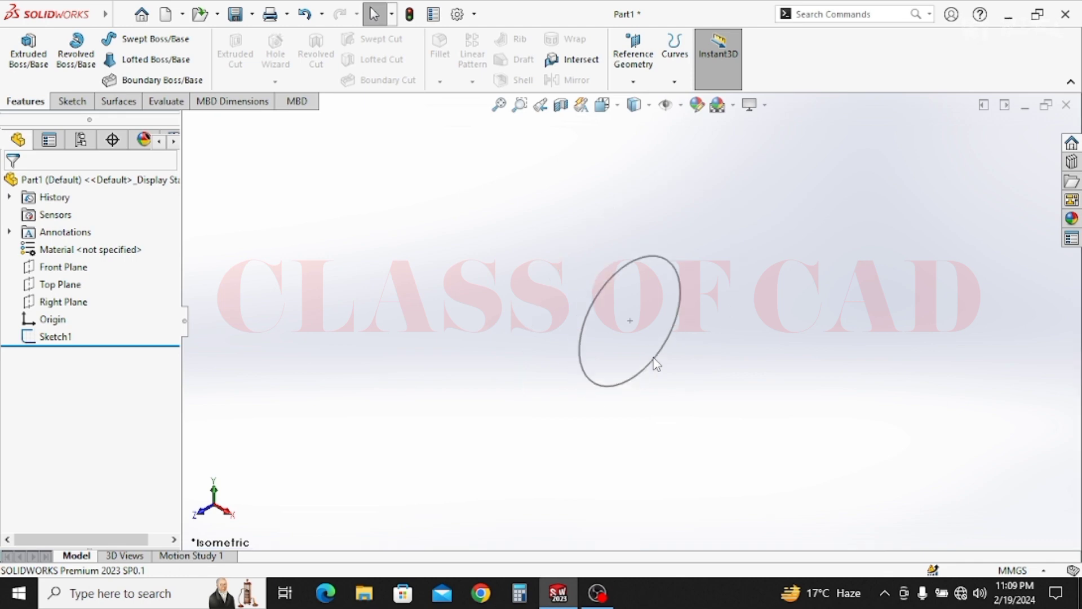
pyautogui.keyDown('ctrl'); pyautogui.moveTo(673, 353); pyautogui.dragTo(548, 381, button='middle'); pyautogui.keyUp('ctrl')
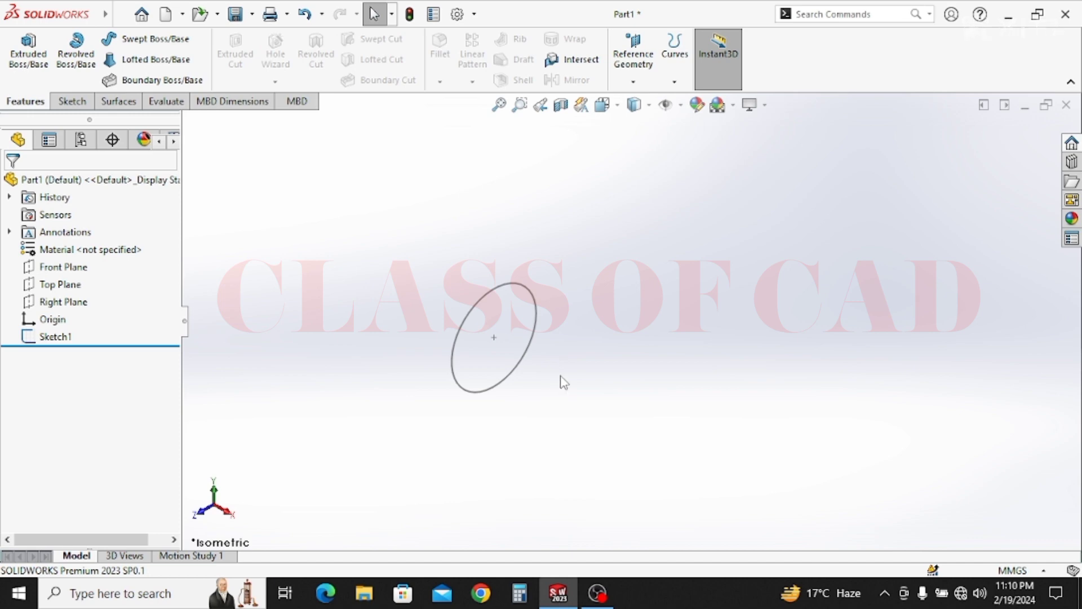
pyautogui.click(82, 303)
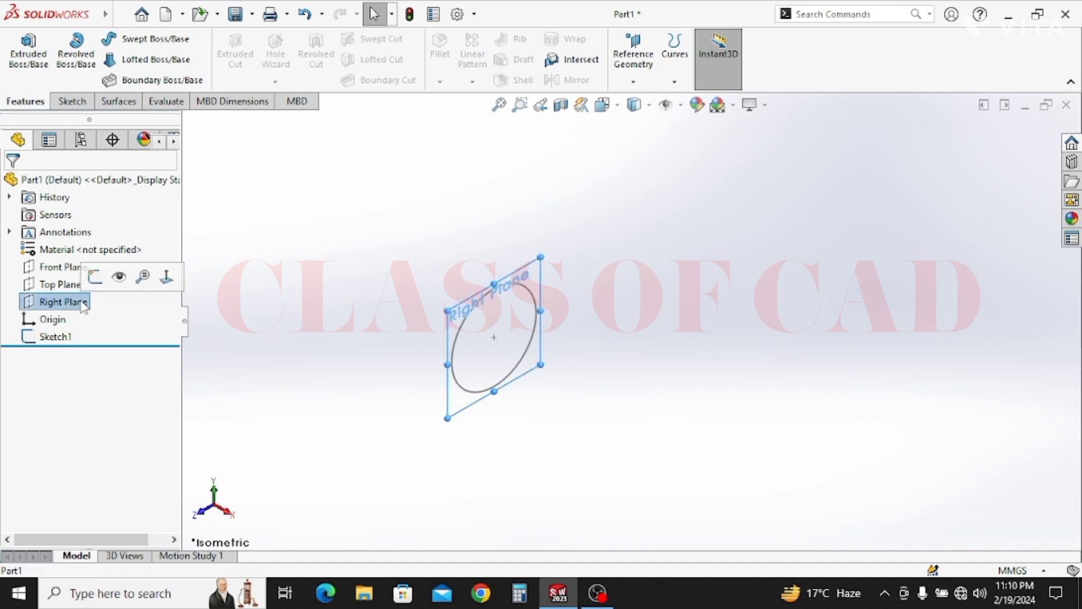
pyautogui.click(637, 83)
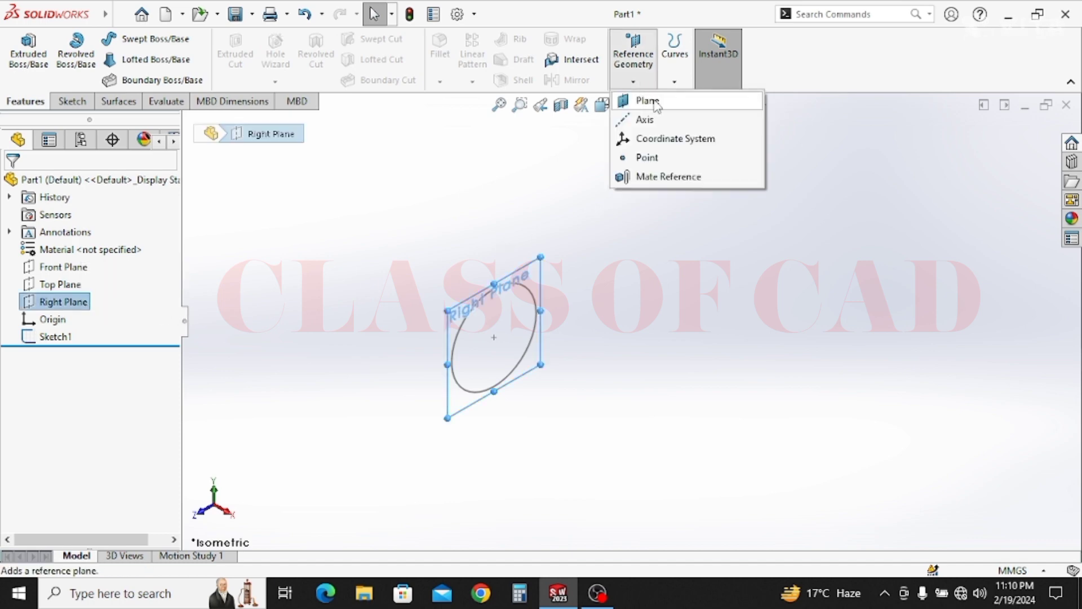
pyautogui.click(654, 104)
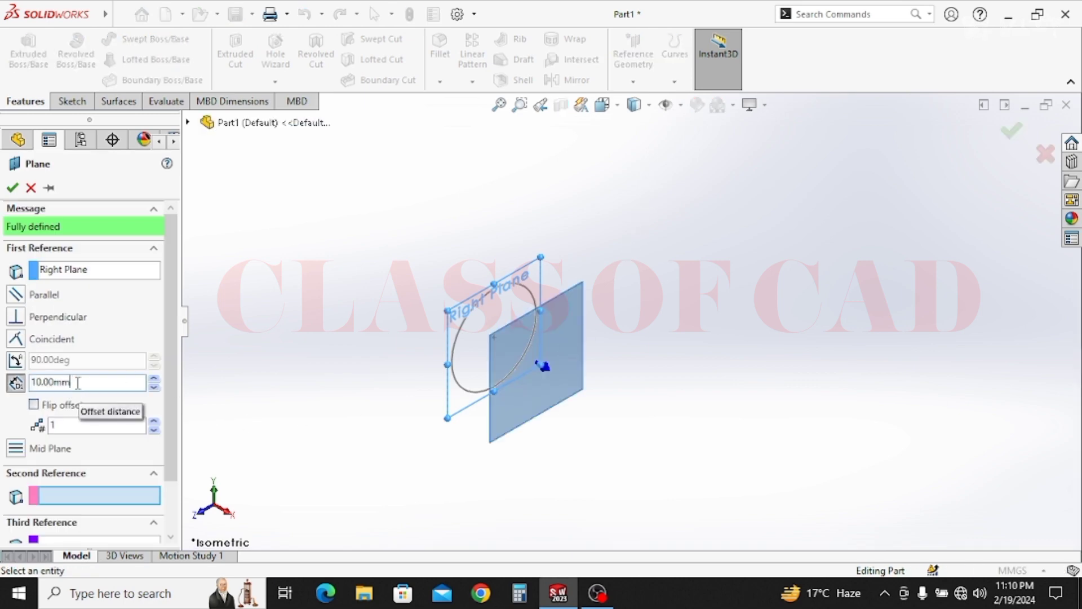
pyautogui.moveTo(79, 382); pyautogui.dragTo(3, 399)
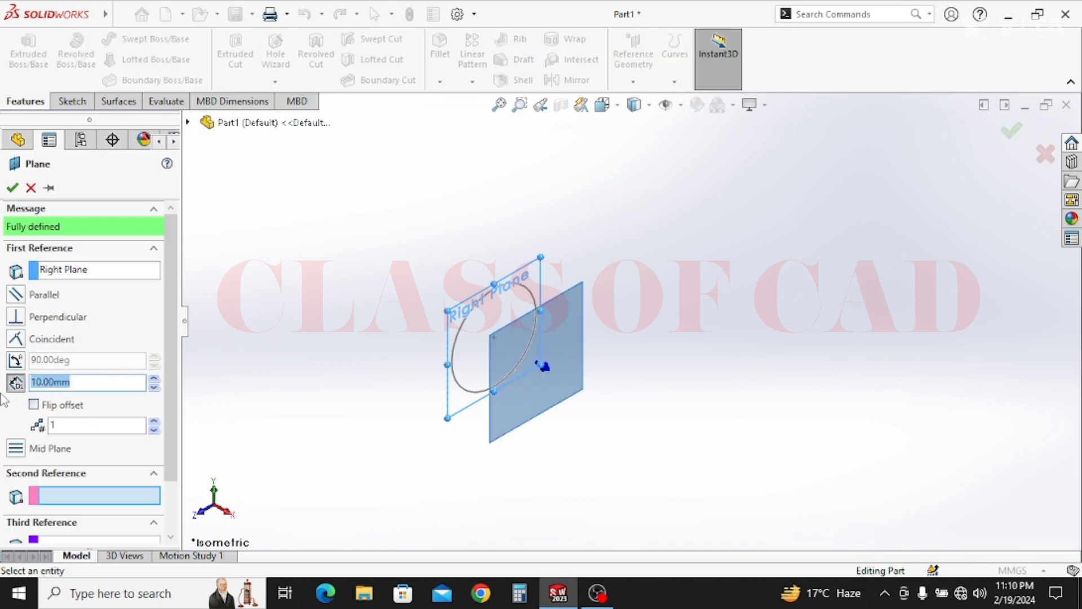
pyautogui.press('Return')
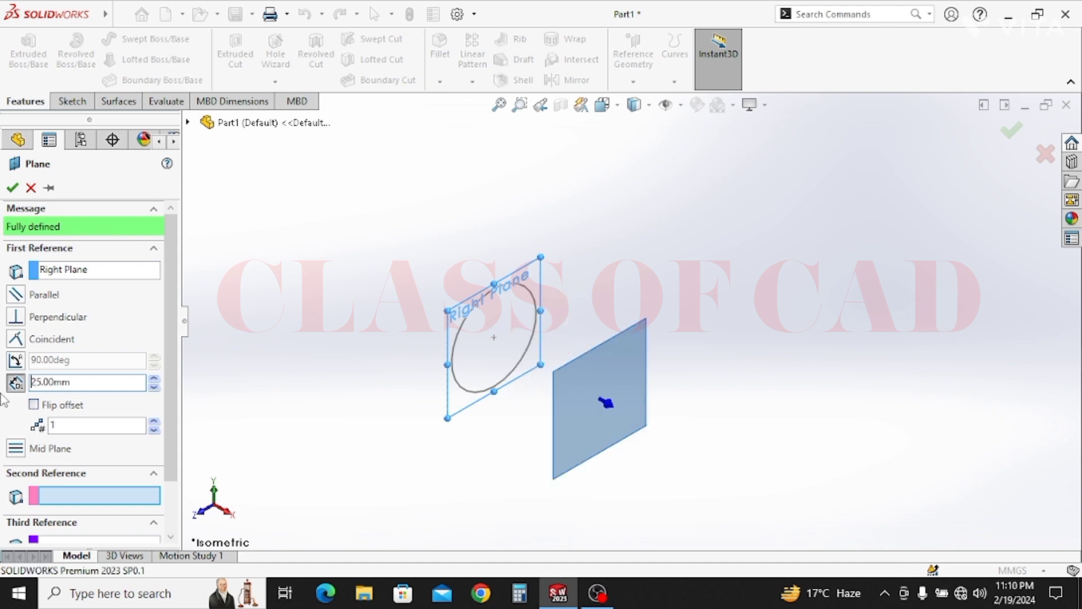
pyautogui.click(12, 189)
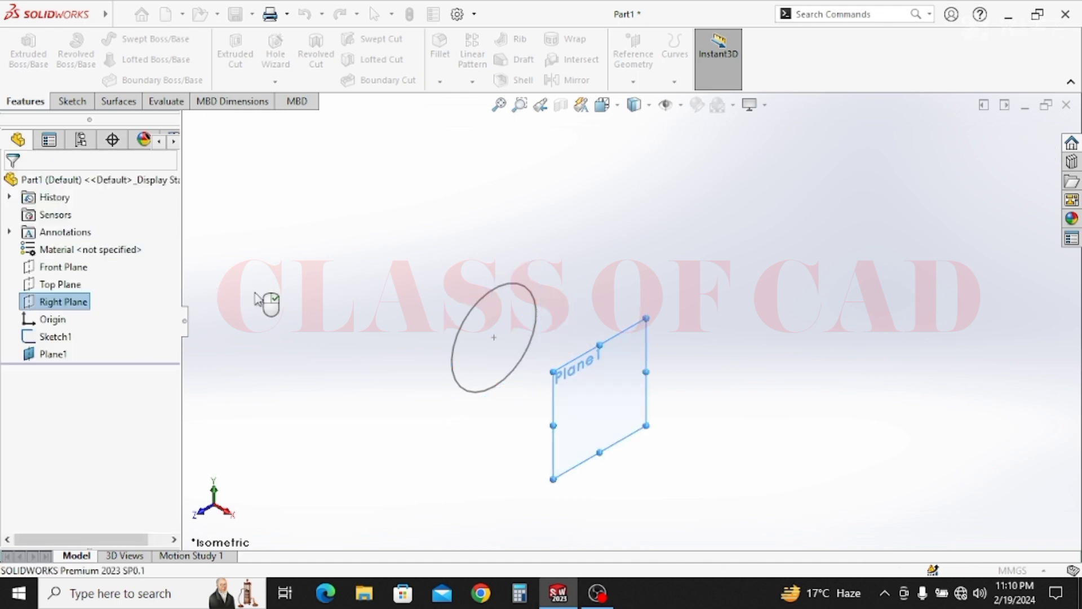
pyautogui.click(305, 270)
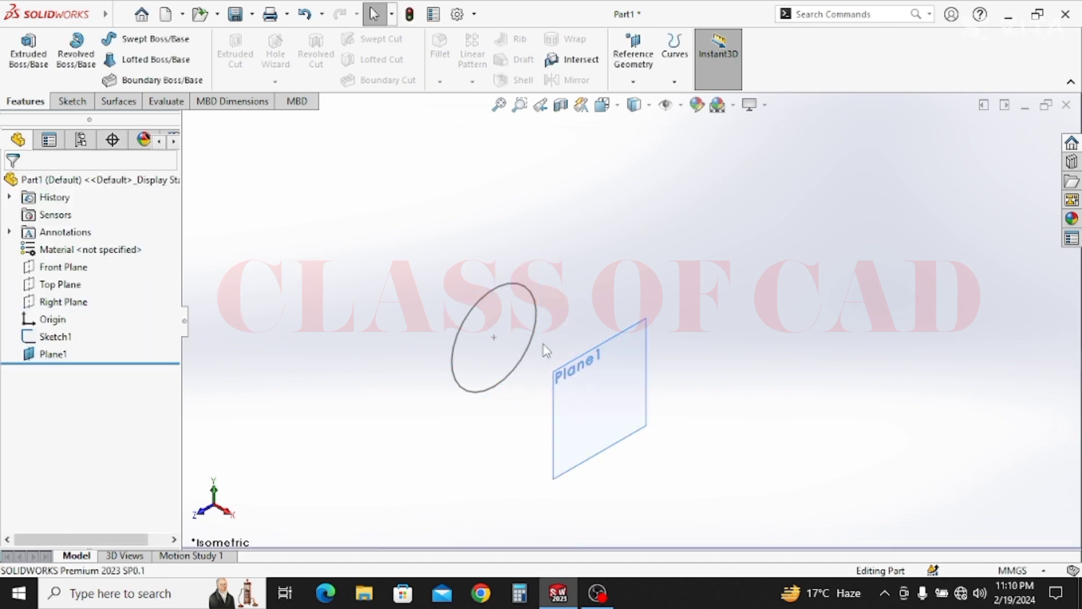
# Create a second reference plane offset 20 mm from Plane1, on the side away from the circle.
pyautogui.click(597, 356)
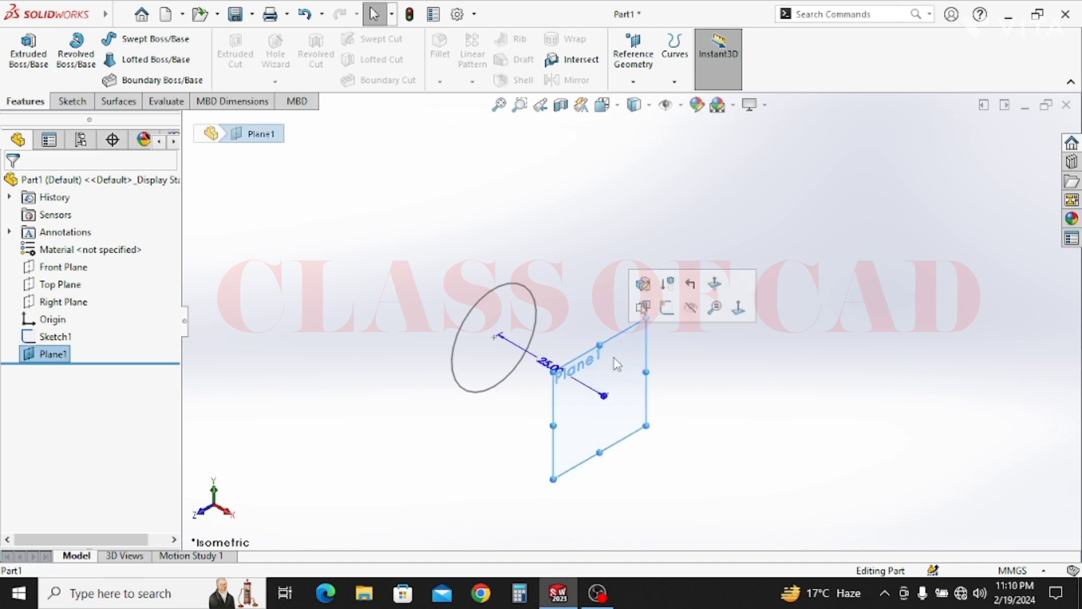
pyautogui.click(633, 81)
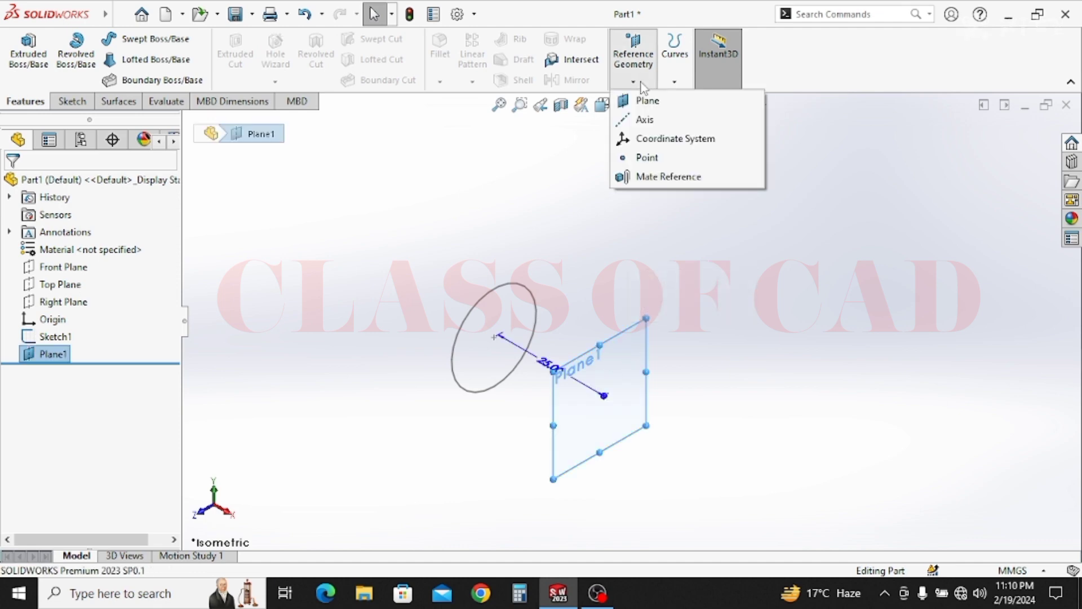
pyautogui.click(649, 99)
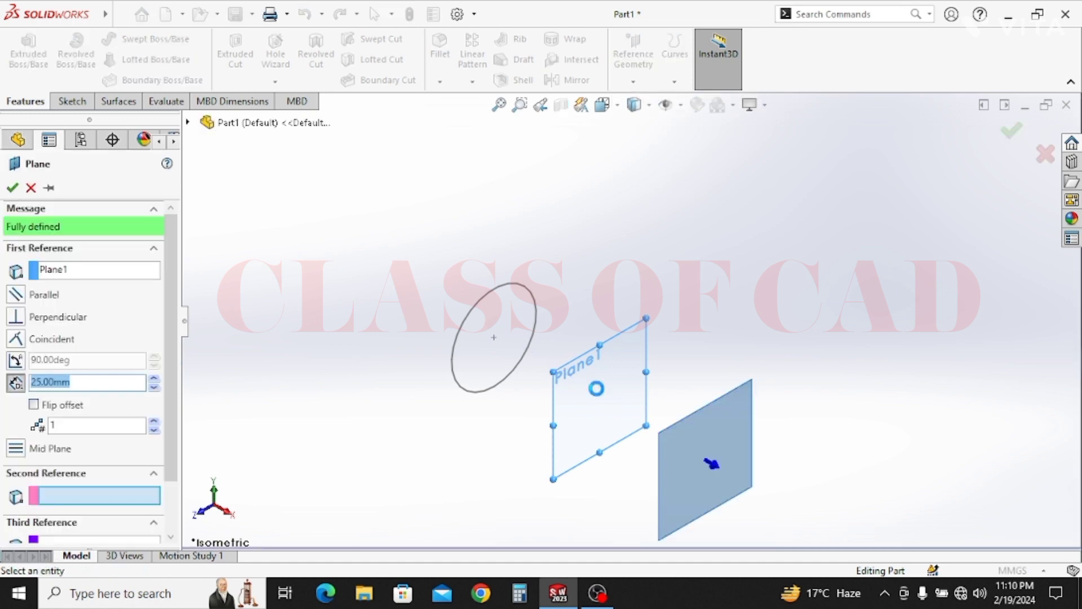
pyautogui.write('2')
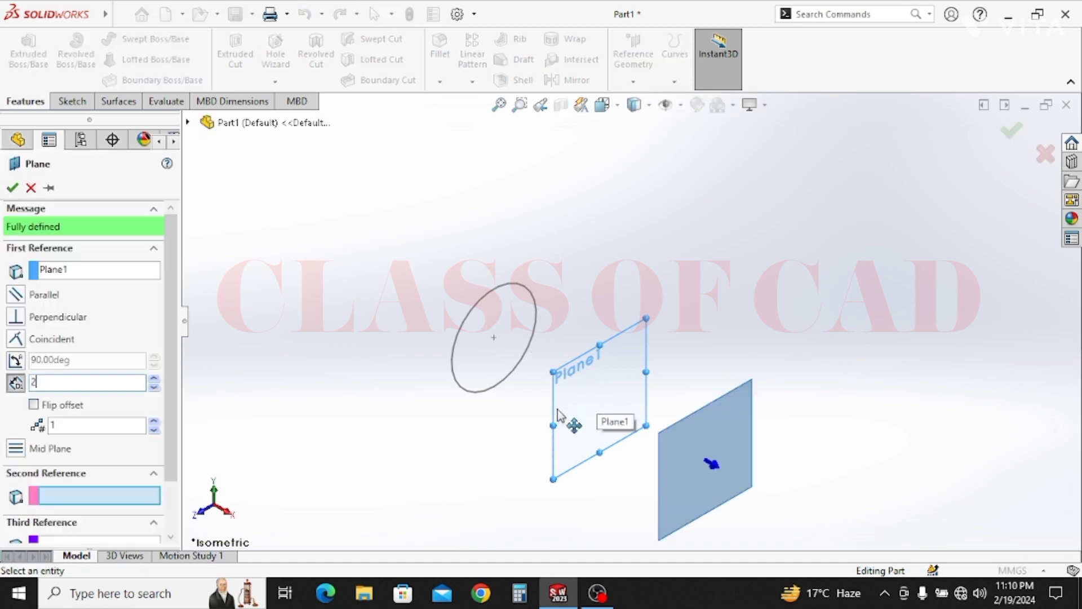
pyautogui.write('0')
pyautogui.press('Return')
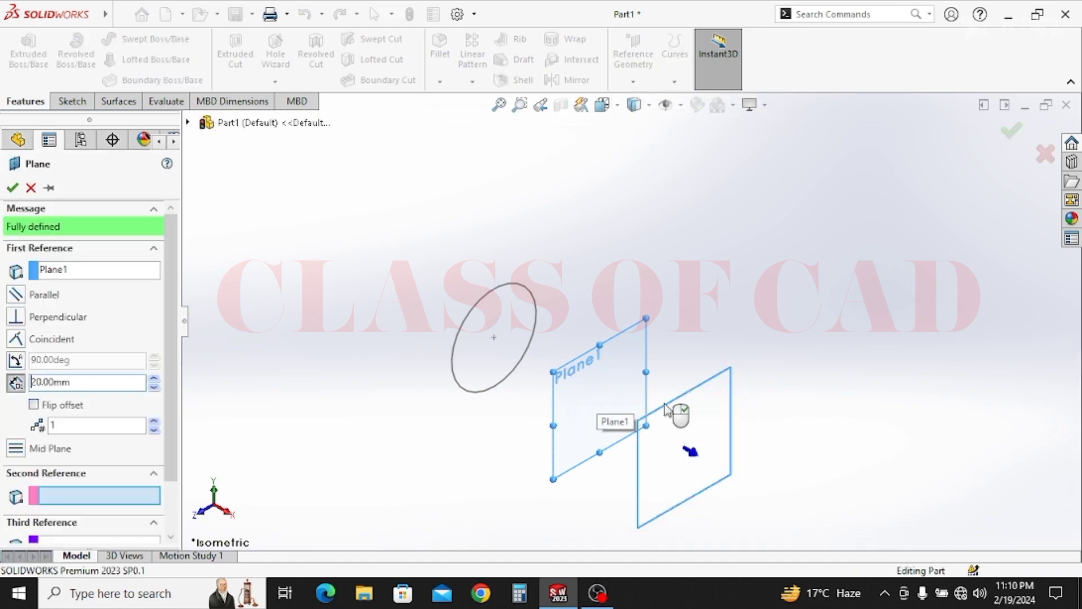
pyautogui.rightClick(668, 411)
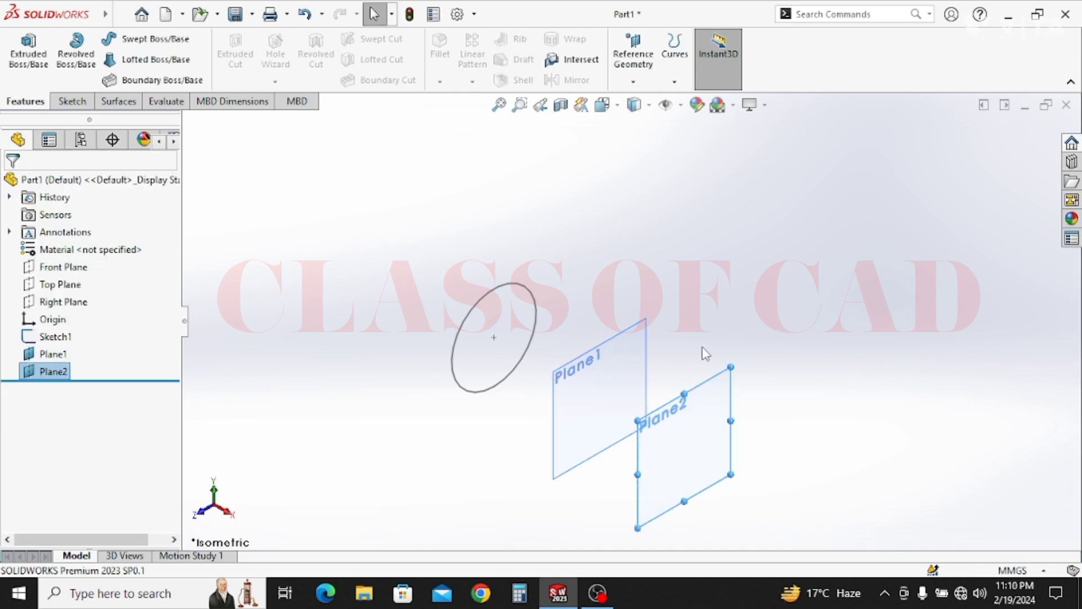
# Create a third reference plane offset 25 mm from Plane2, continuing away from the circle.
pyautogui.click(632, 79)
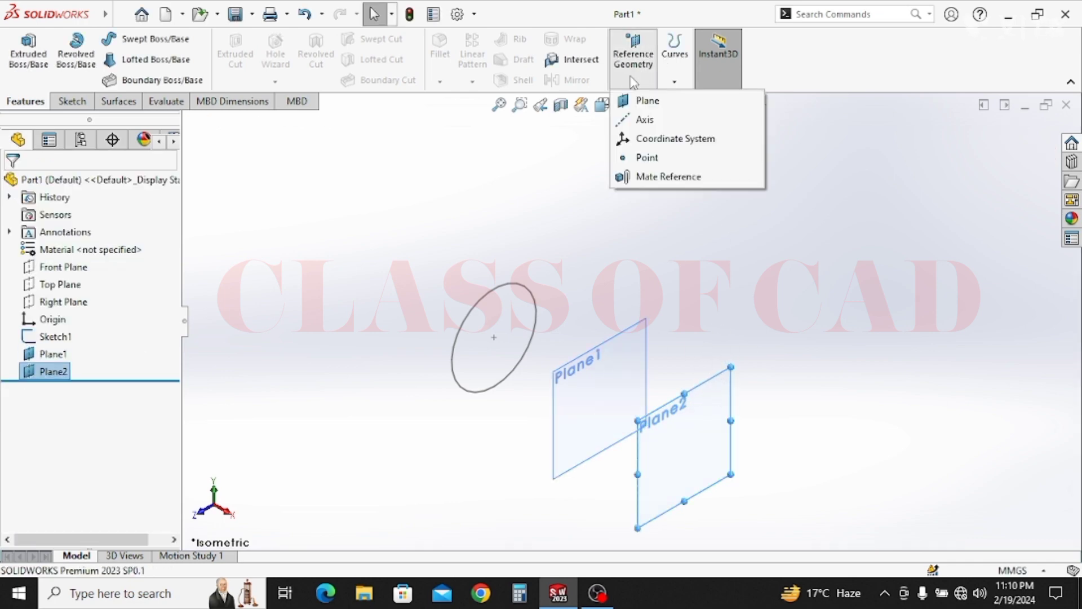
pyautogui.click(648, 103)
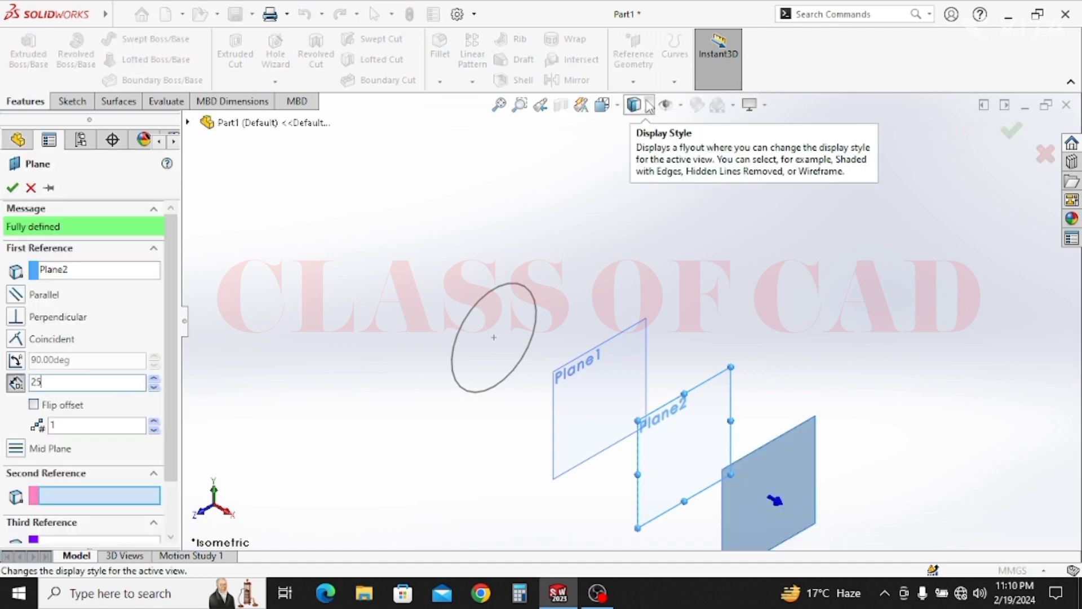
pyautogui.write('25')
pyautogui.press('Return')
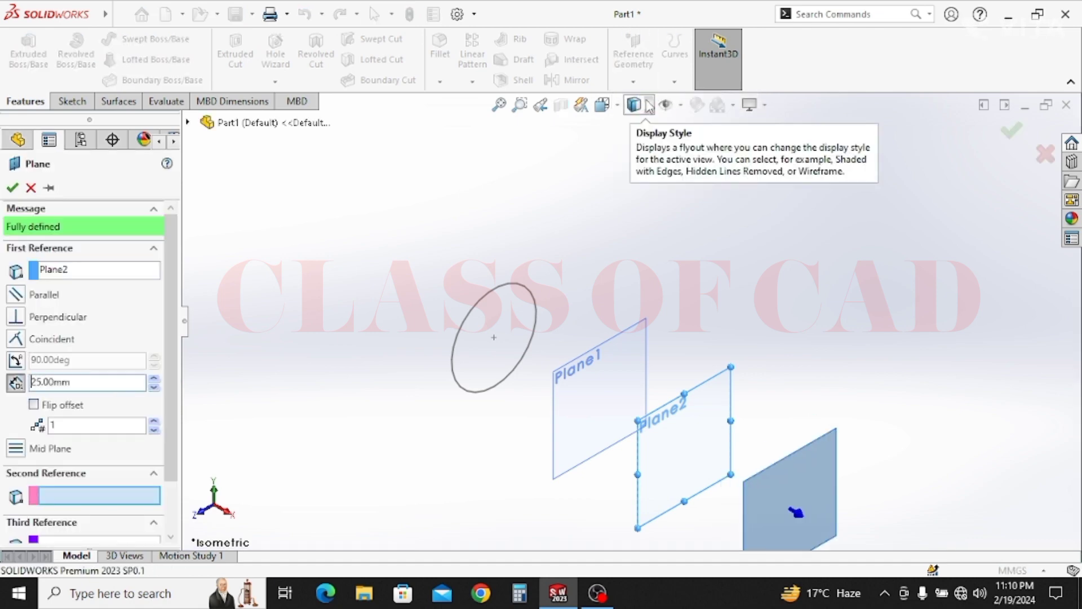
pyautogui.click(13, 185)
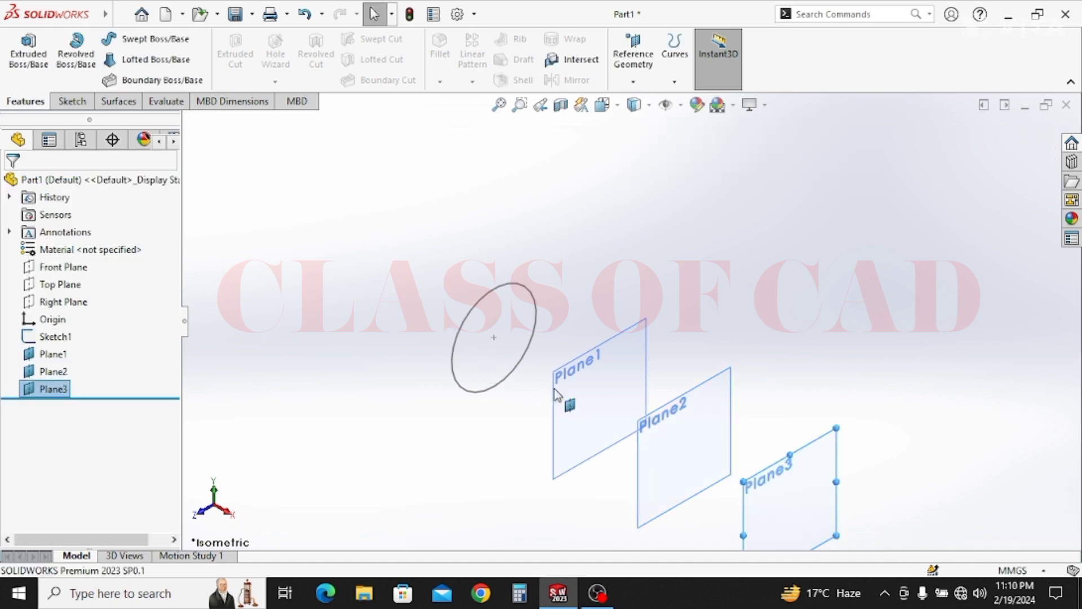
# Create a fourth reference plane offset 100 mm from Plane3, continuing away from the circle.
pyautogui.scroll(3, 587, 430)
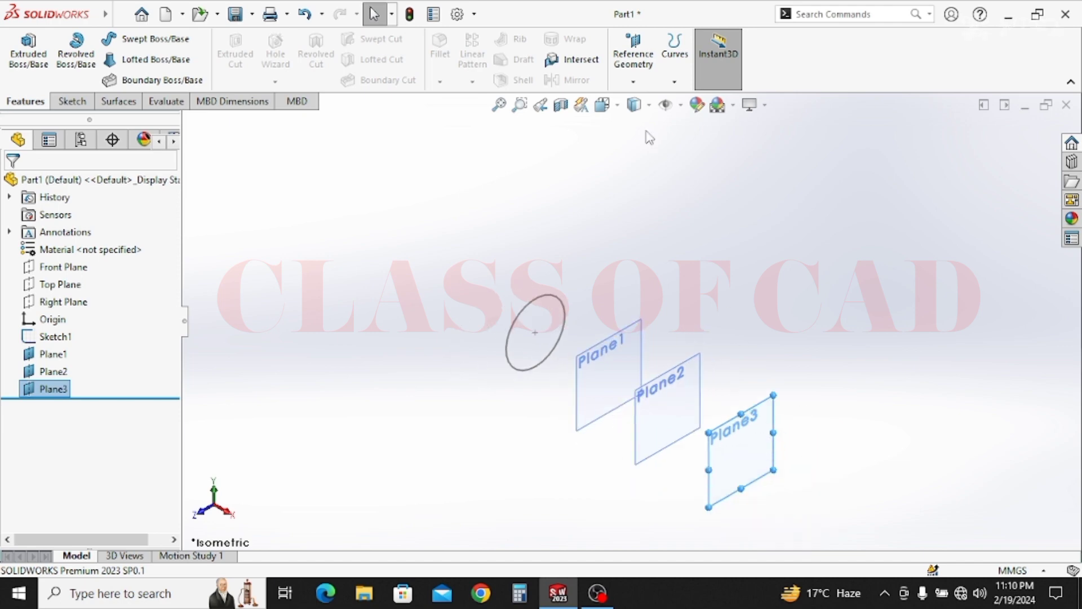
pyautogui.click(632, 81)
pyautogui.click(644, 103)
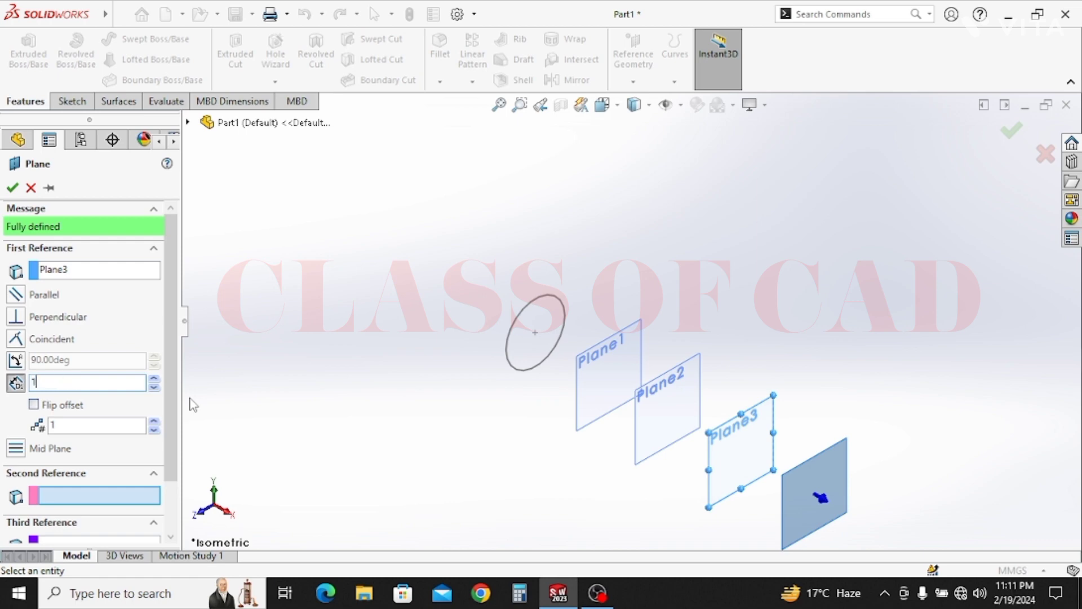
pyautogui.press('Return')
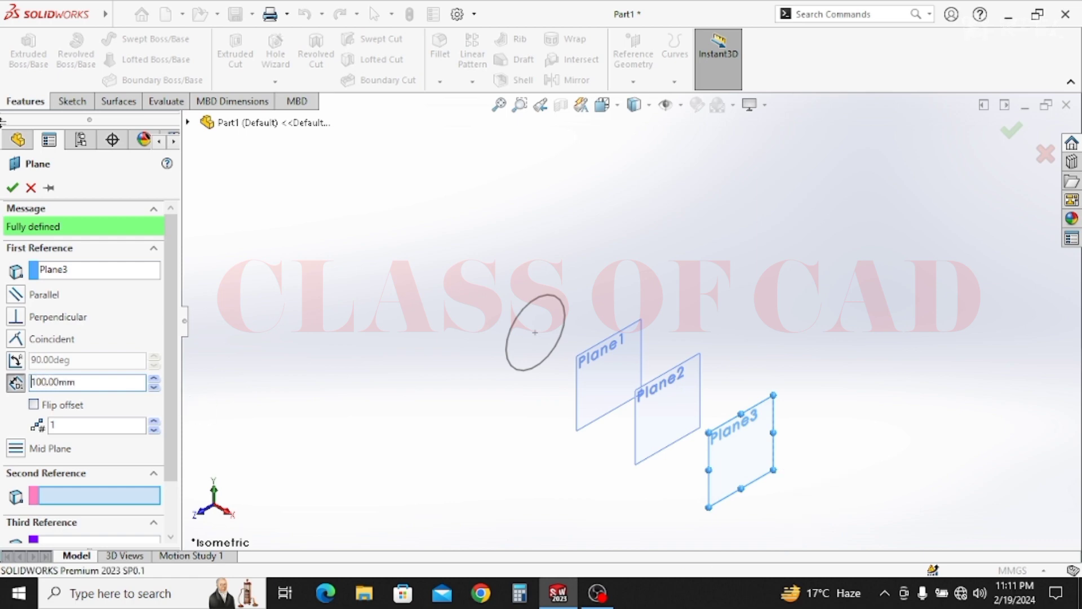
pyautogui.click(12, 190)
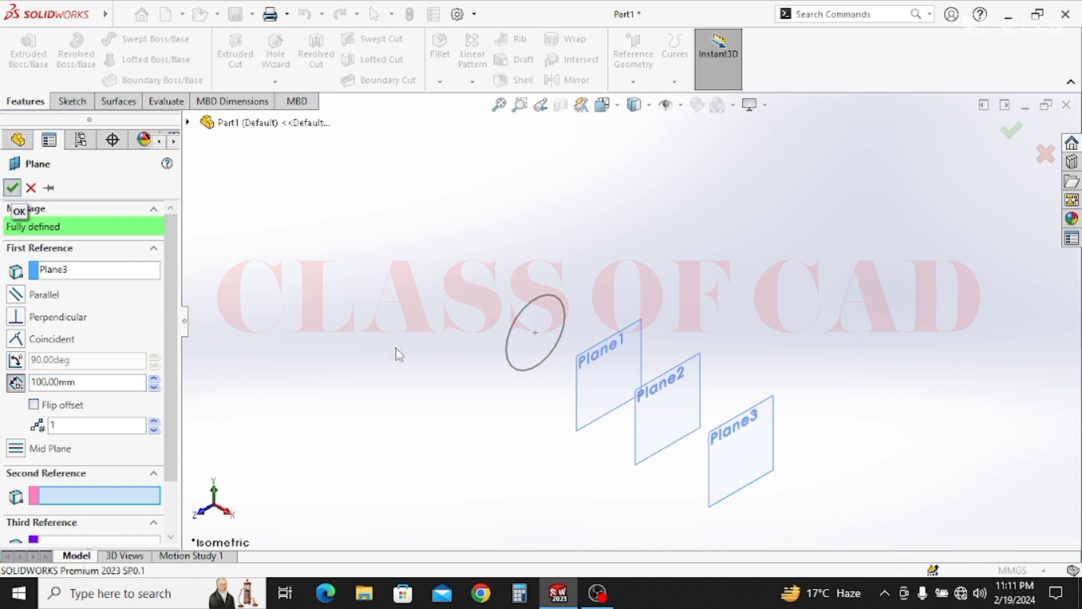
# Create a fifth reference plane offset 20 mm from Plane4, on the side away from the circle.
pyautogui.scroll(1, 441, 372)
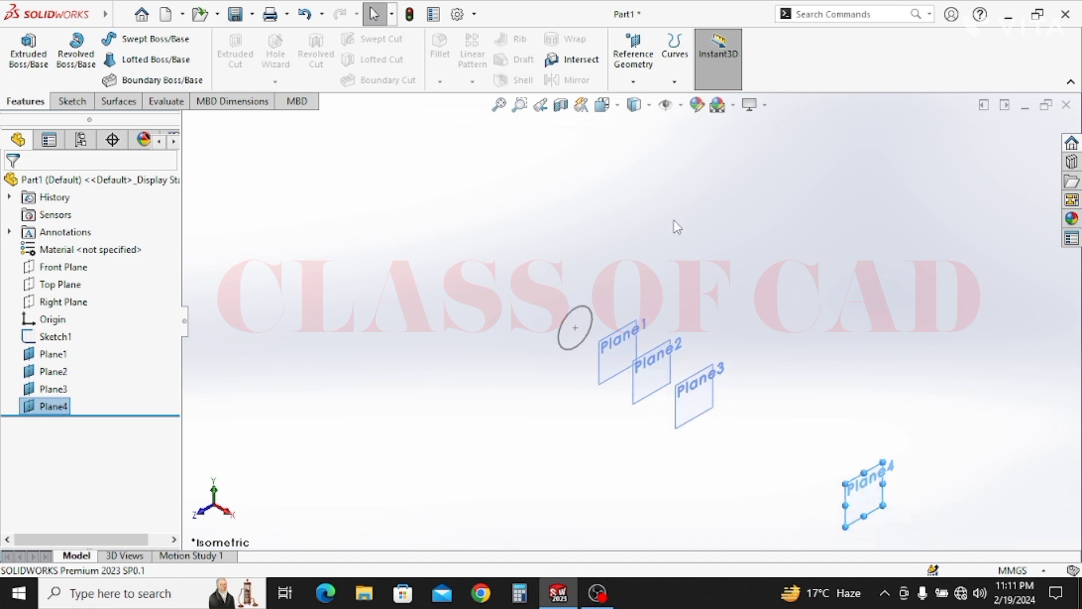
pyautogui.click(633, 81)
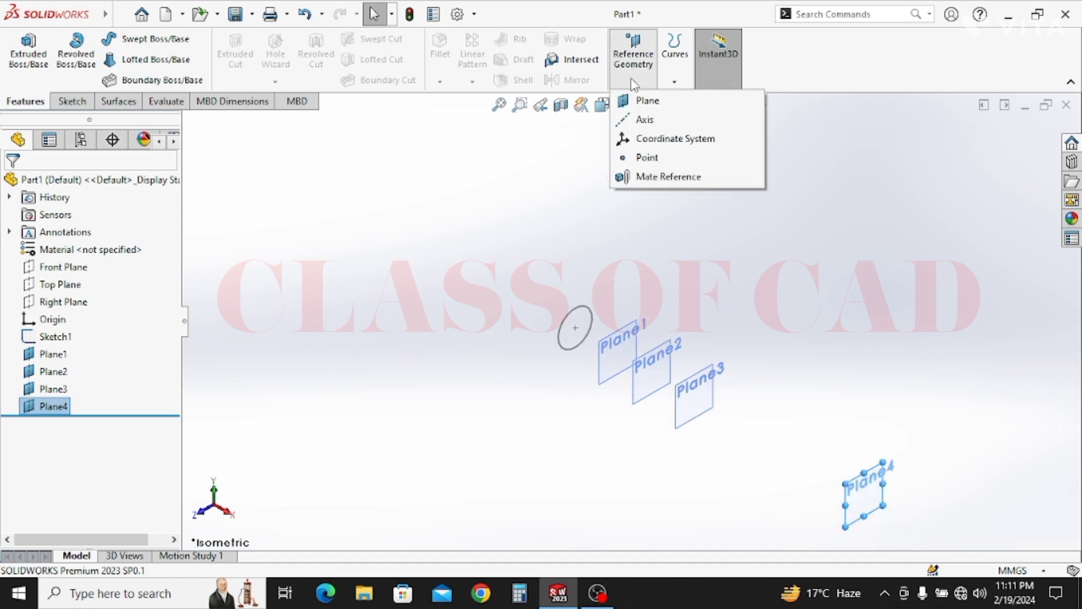
pyautogui.click(649, 104)
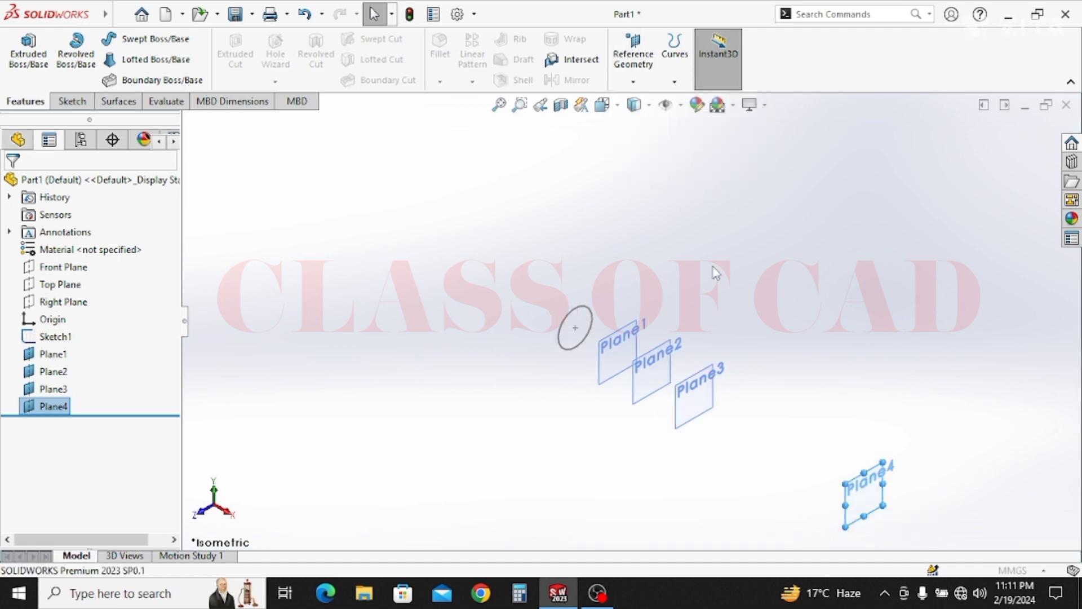
pyautogui.write('20')
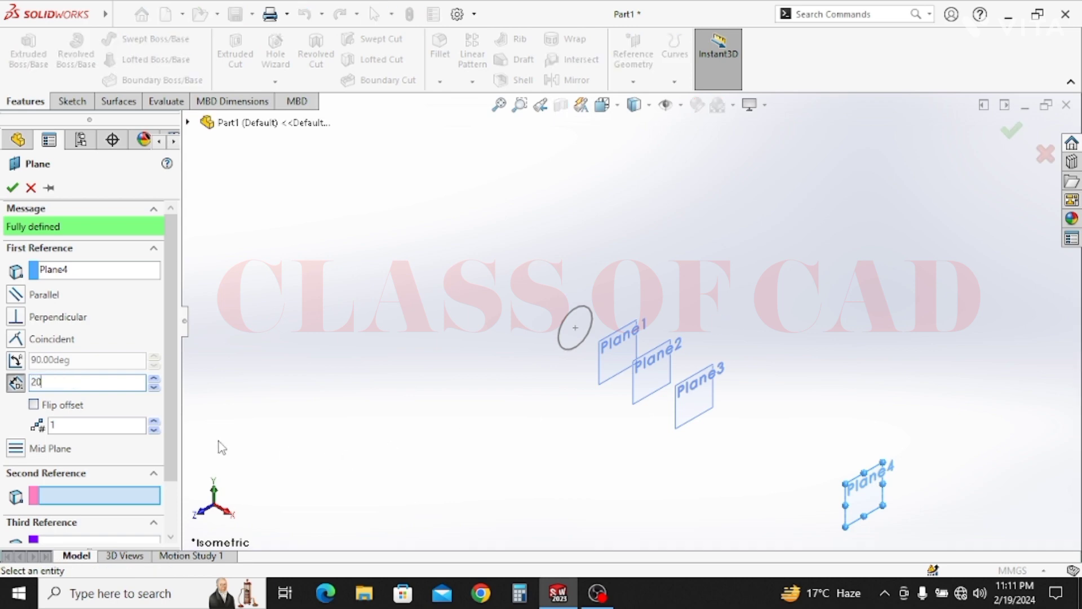
pyautogui.press('Return')
pyautogui.press('Return')
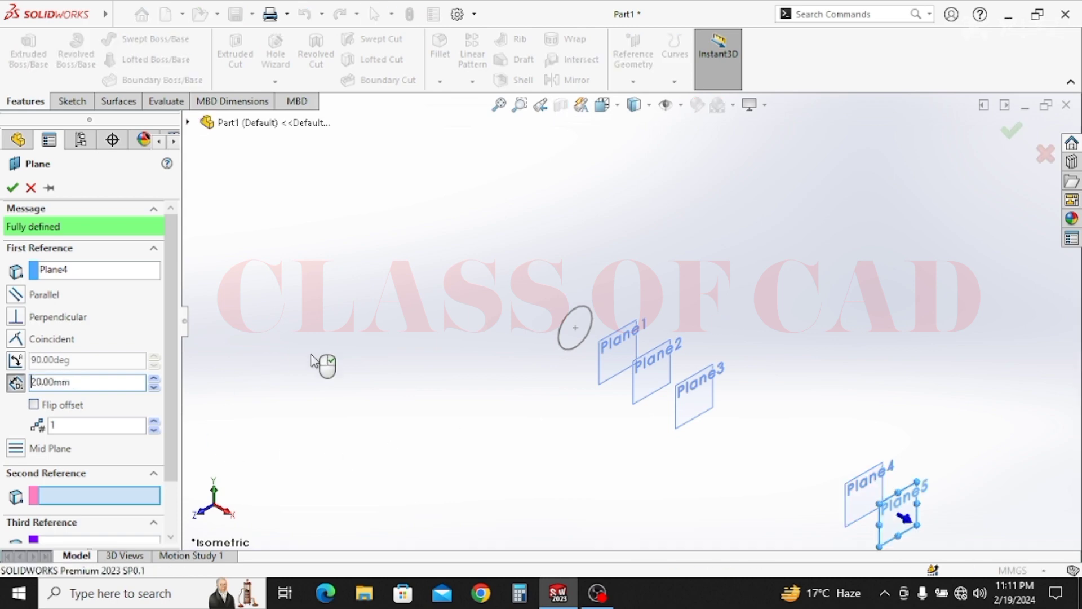
pyautogui.click(843, 306)
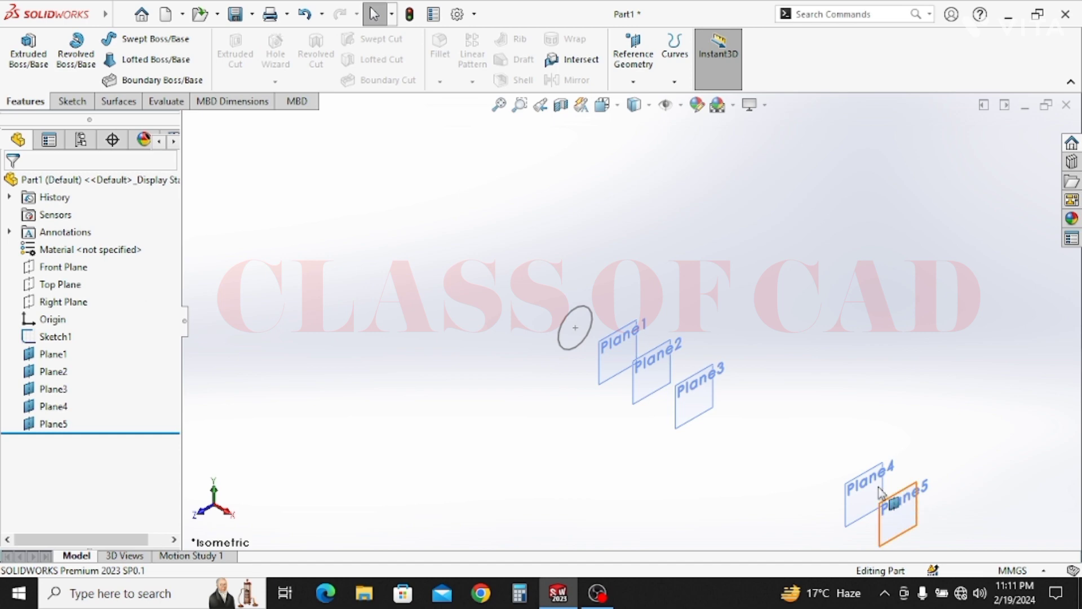
# Start a sketch on Plane1 and draw a horizontal centerline from the origin to just beyond the circle and plane outline.
pyautogui.keyDown('ctrl'); pyautogui.moveTo(746, 440); pyautogui.dragTo(701, 417, button='middle'); pyautogui.keyUp('ctrl')
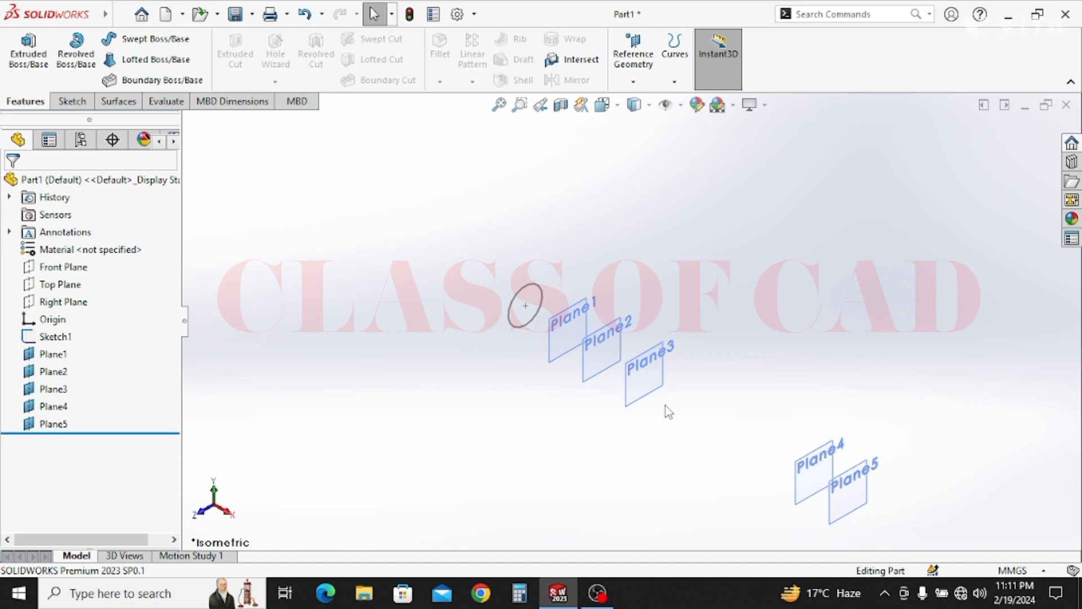
pyautogui.click(570, 320)
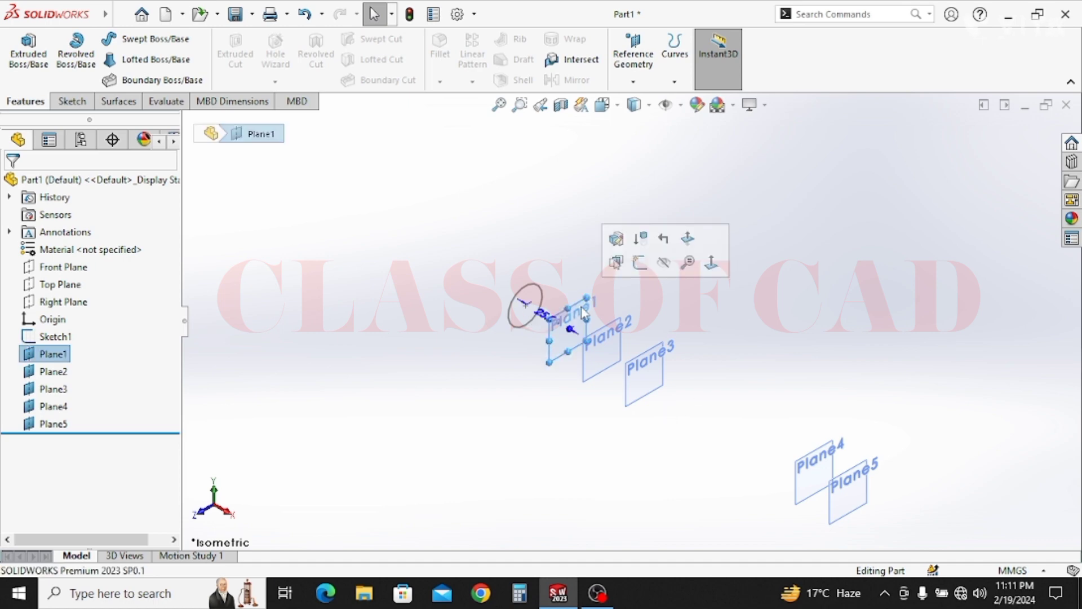
pyautogui.click(640, 263)
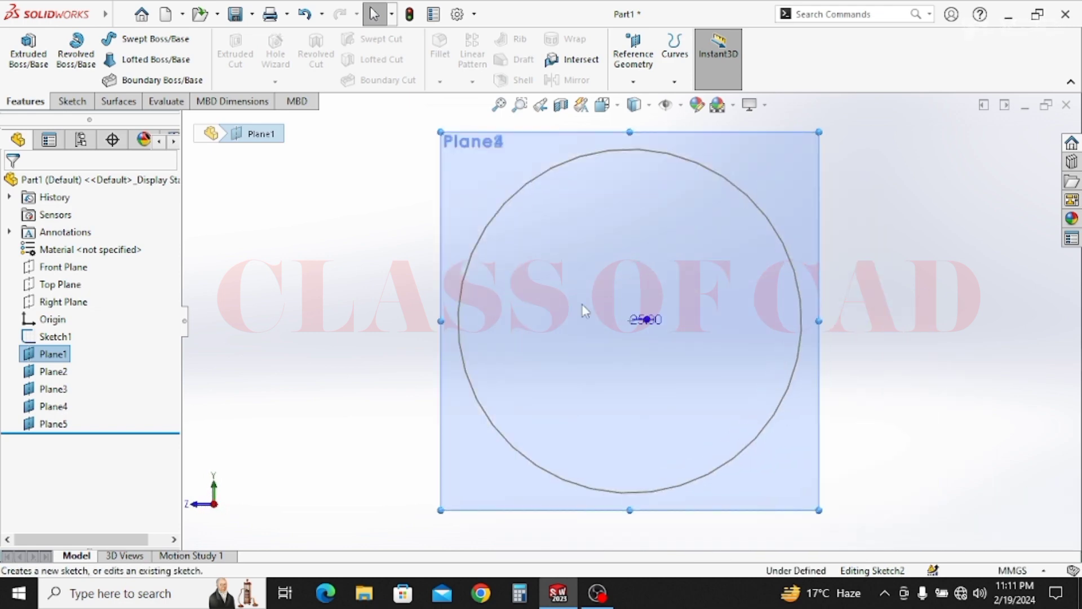
pyautogui.click(351, 341)
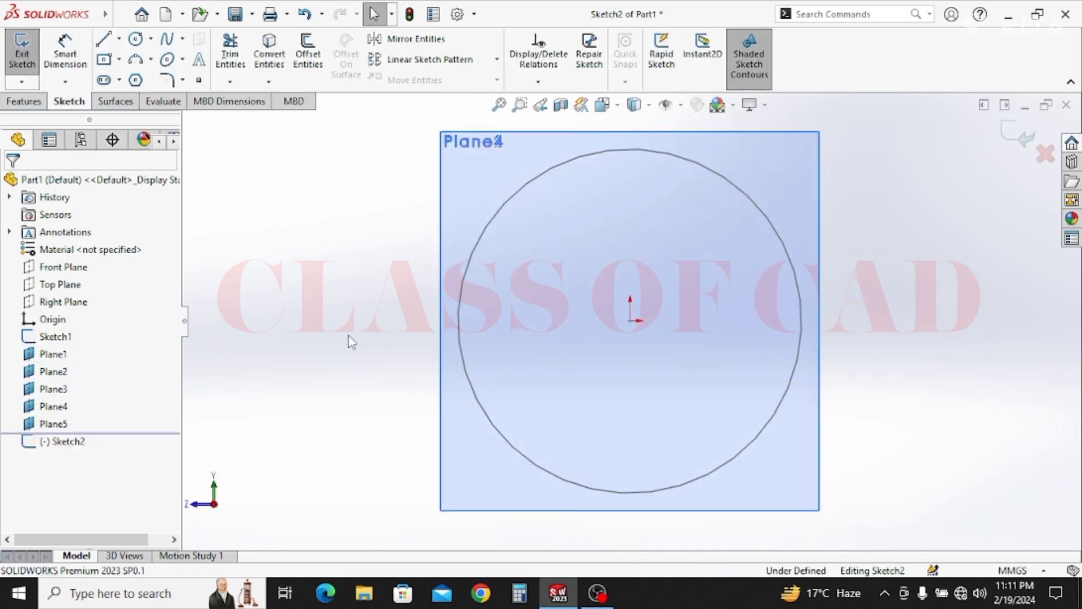
pyautogui.click(119, 38)
pyautogui.click(125, 80)
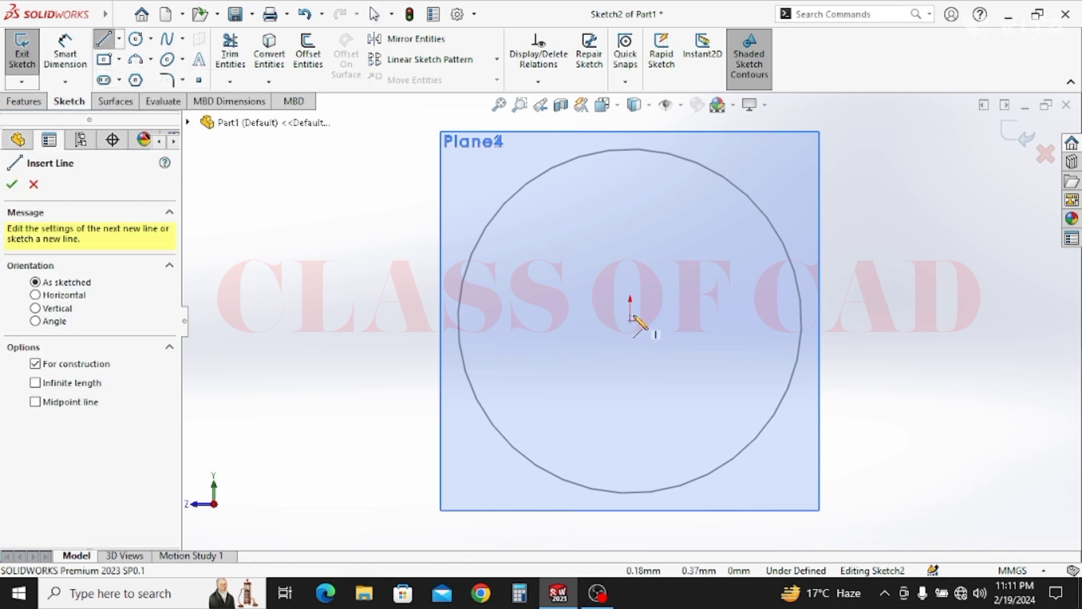
pyautogui.click(631, 319)
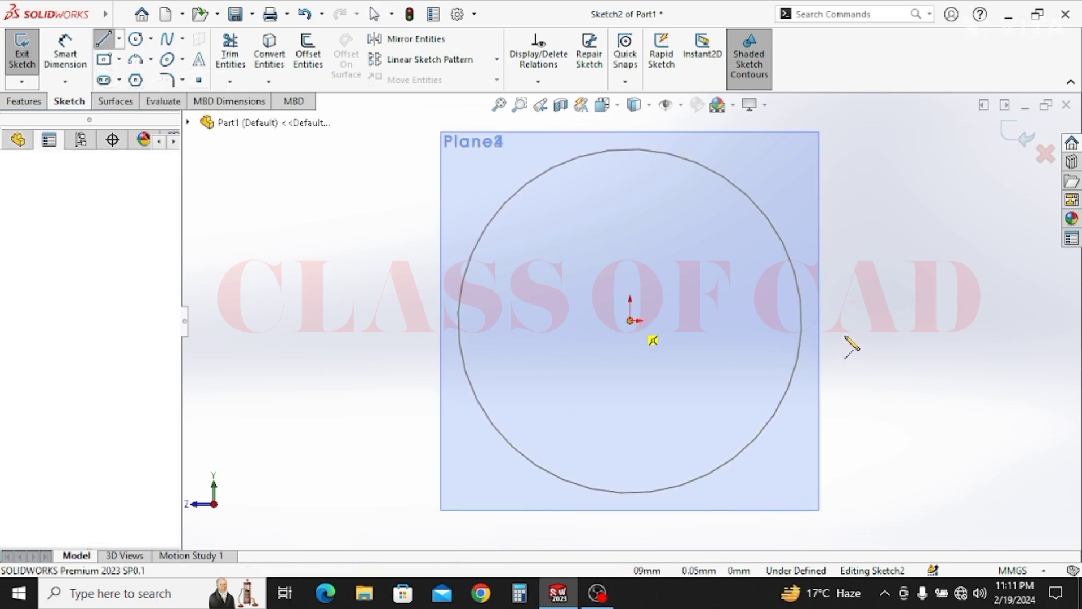
pyautogui.click(873, 321)
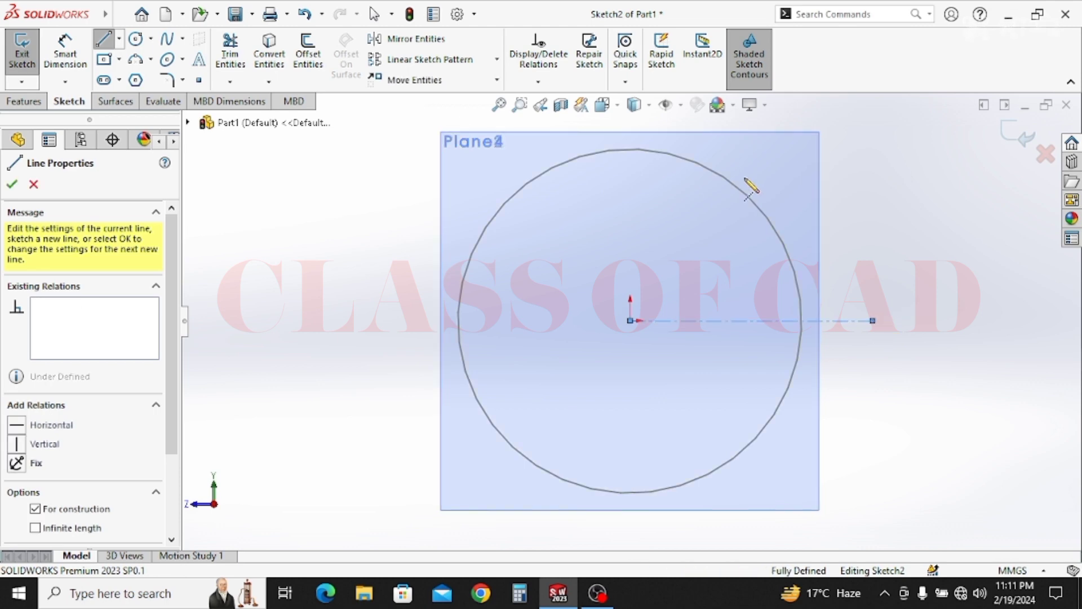
pyautogui.press('Escape')
# Sketch an inclined centerline about 16 mm long inside the circle, rising toward the horizontal centerline's side and passing close to the origin.
pyautogui.scroll(2, 709, 315)
pyautogui.scroll(1, 709, 314)
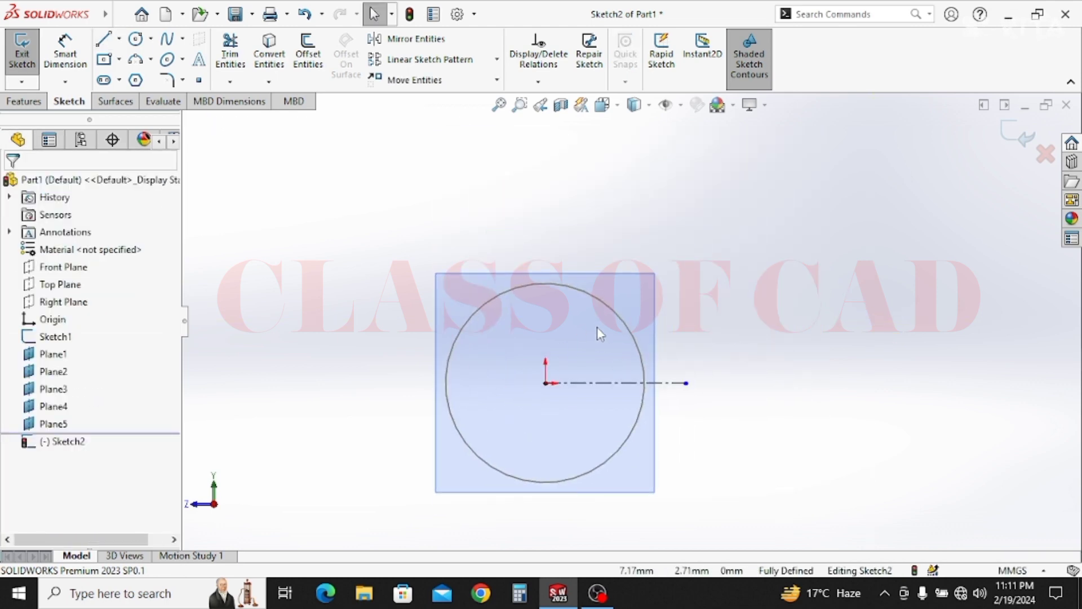
pyautogui.click(119, 38)
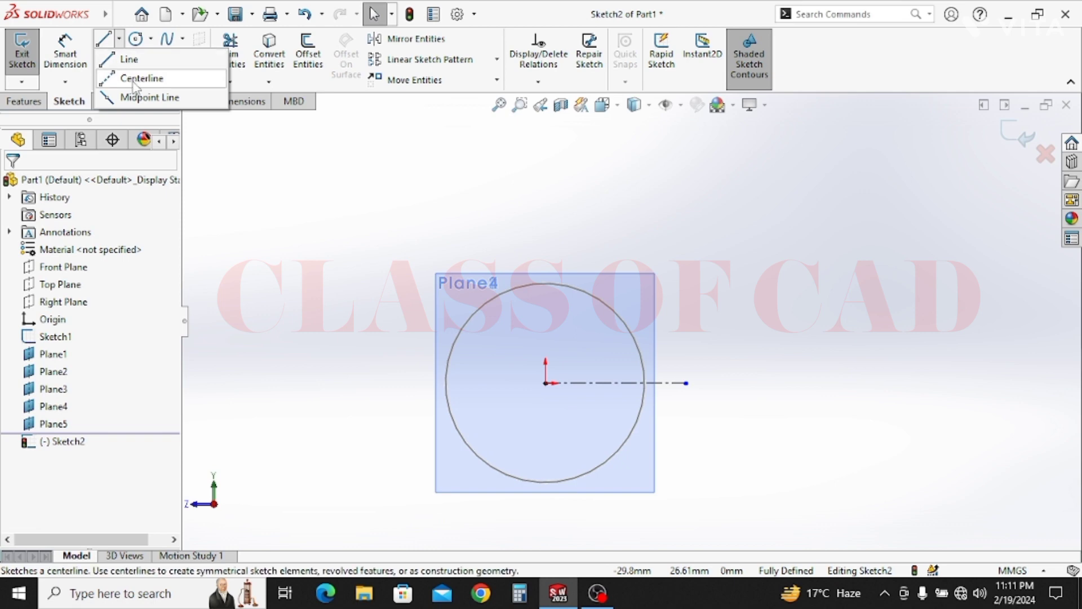
pyautogui.click(138, 77)
pyautogui.click(484, 435)
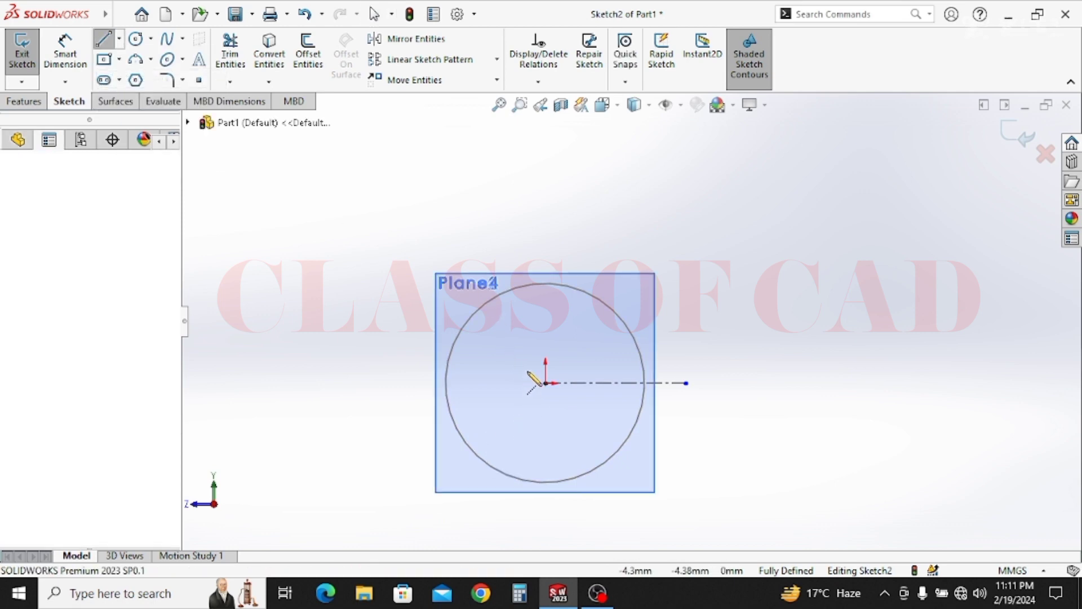
pyautogui.click(586, 316)
pyautogui.press('Escape')
pyautogui.press('Escape')
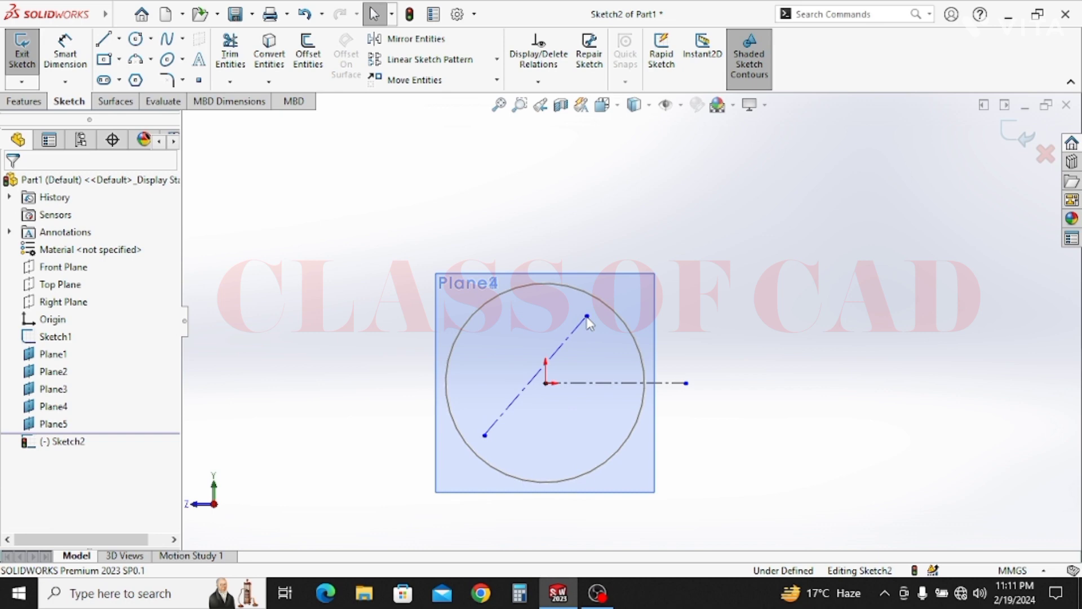
# Add a midpoint relation between the inclined centerline and the origin.
pyautogui.click(539, 390)
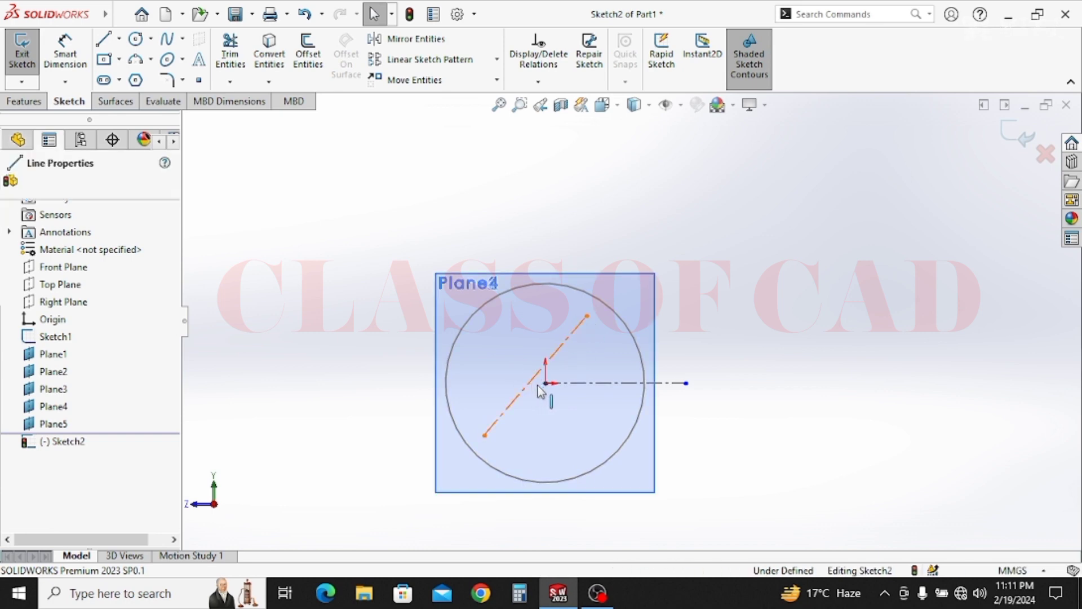
pyautogui.keyDown('ctrl'); pyautogui.click(545, 383); pyautogui.keyUp('ctrl')
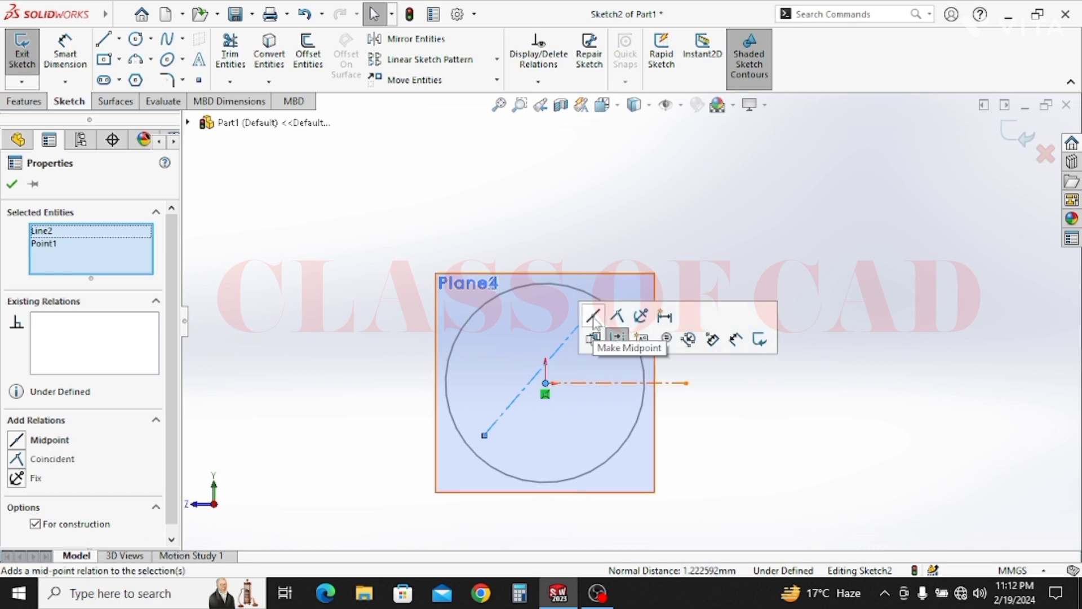
pyautogui.click(594, 320)
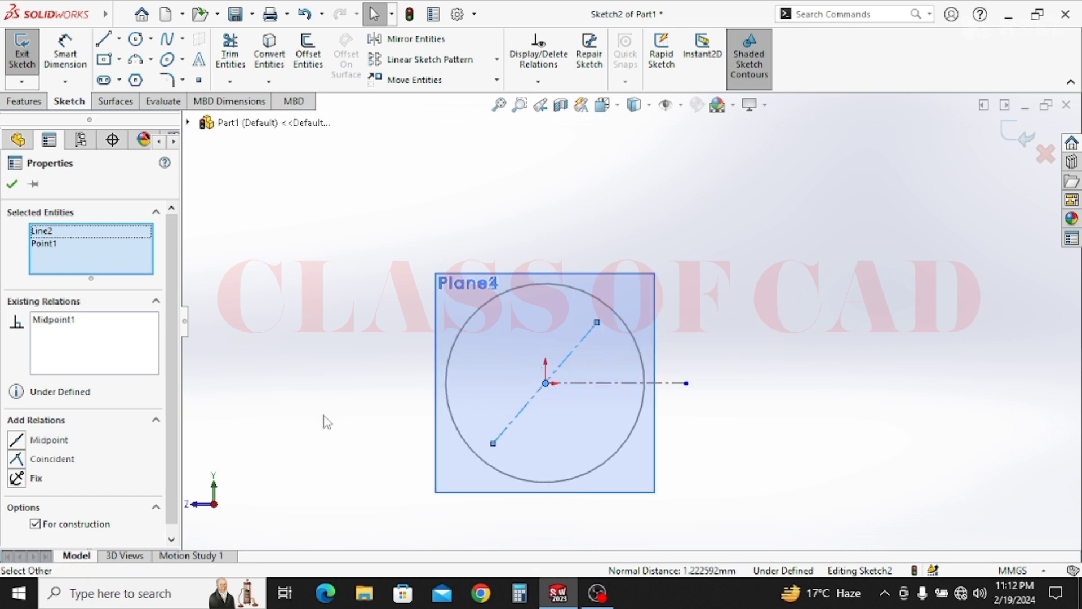
pyautogui.click(12, 186)
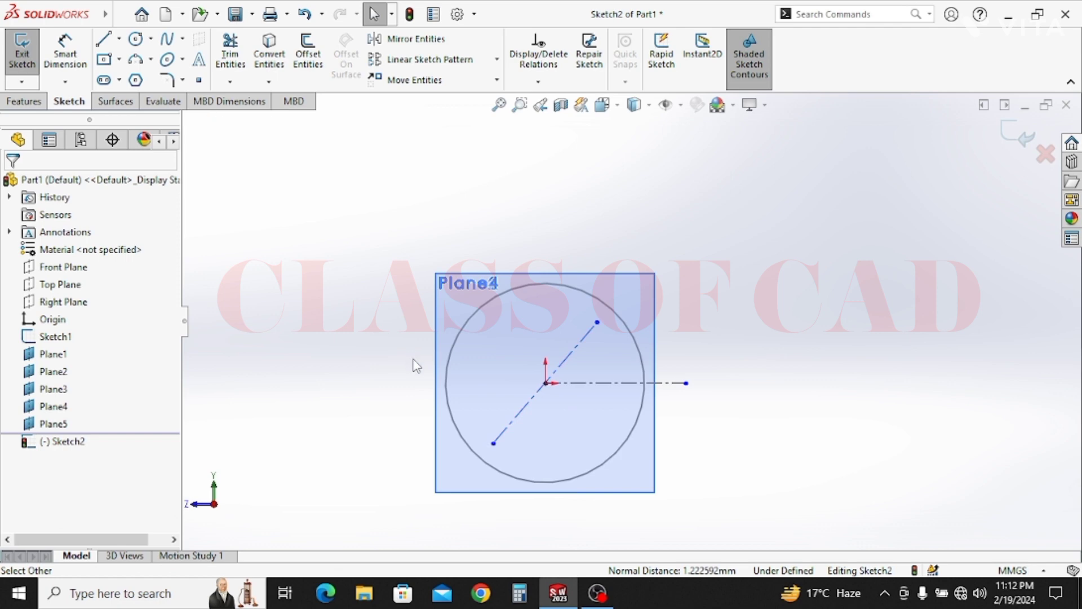
# Dimension the angle between the inclined and horizontal centerlines to 65°.
pyautogui.click(66, 59)
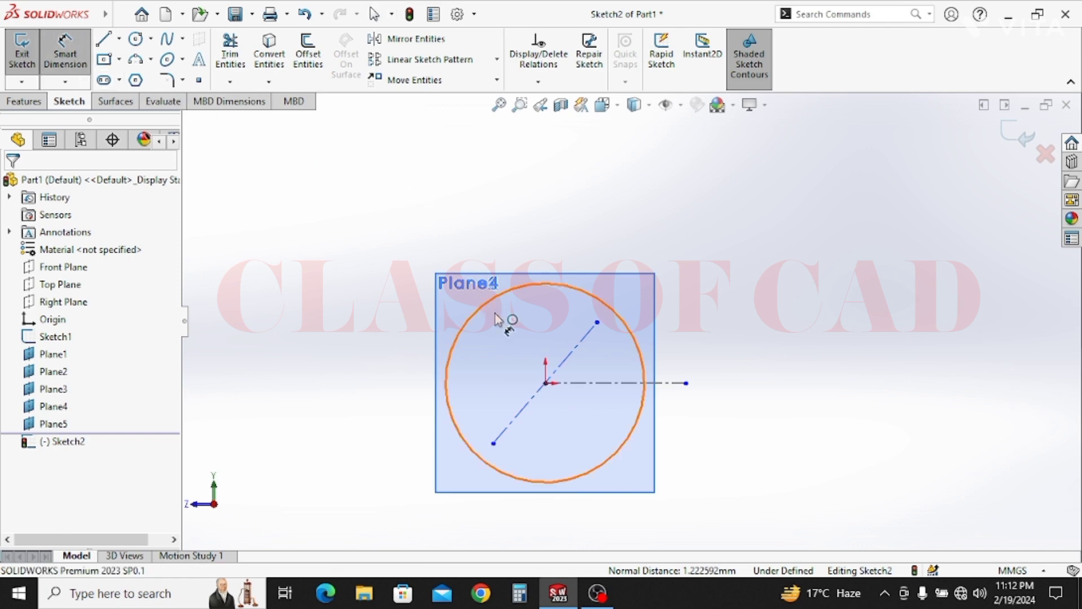
pyautogui.click(564, 363)
pyautogui.click(601, 384)
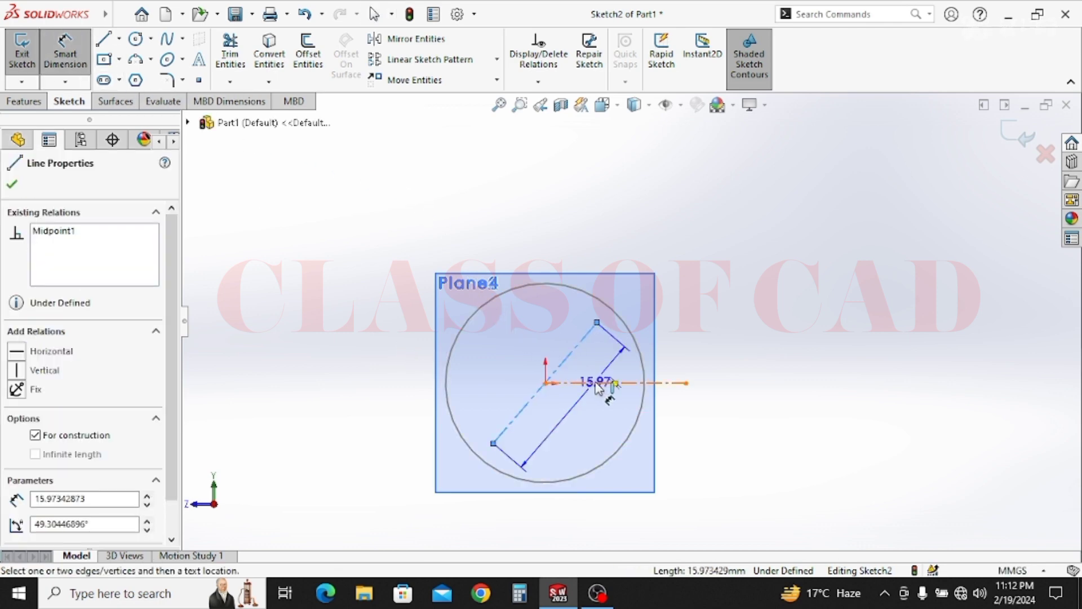
pyautogui.click(603, 367)
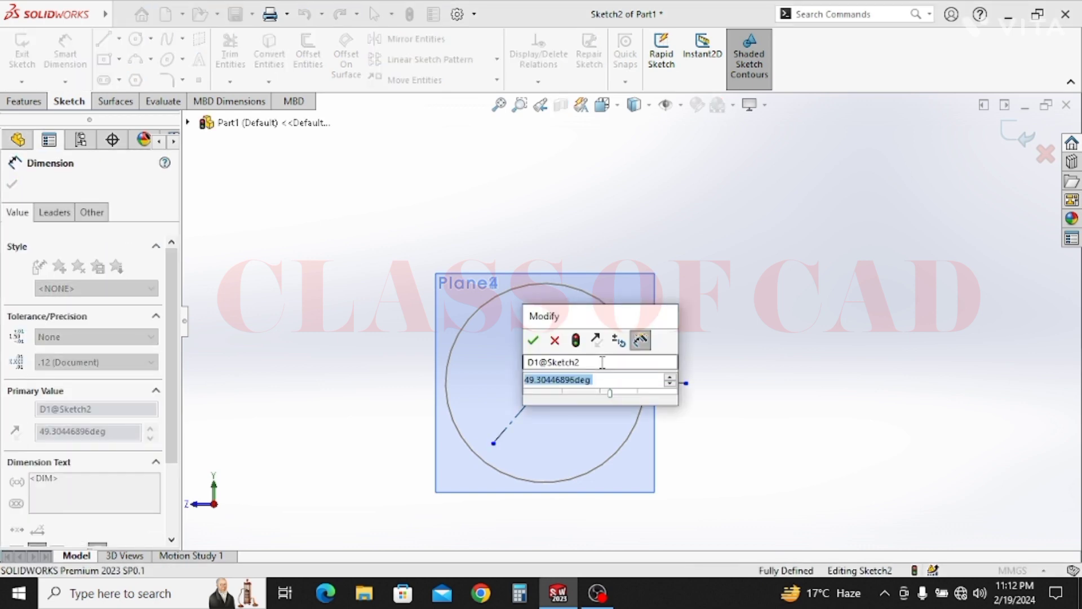
pyautogui.write('60')
pyautogui.press('Return')
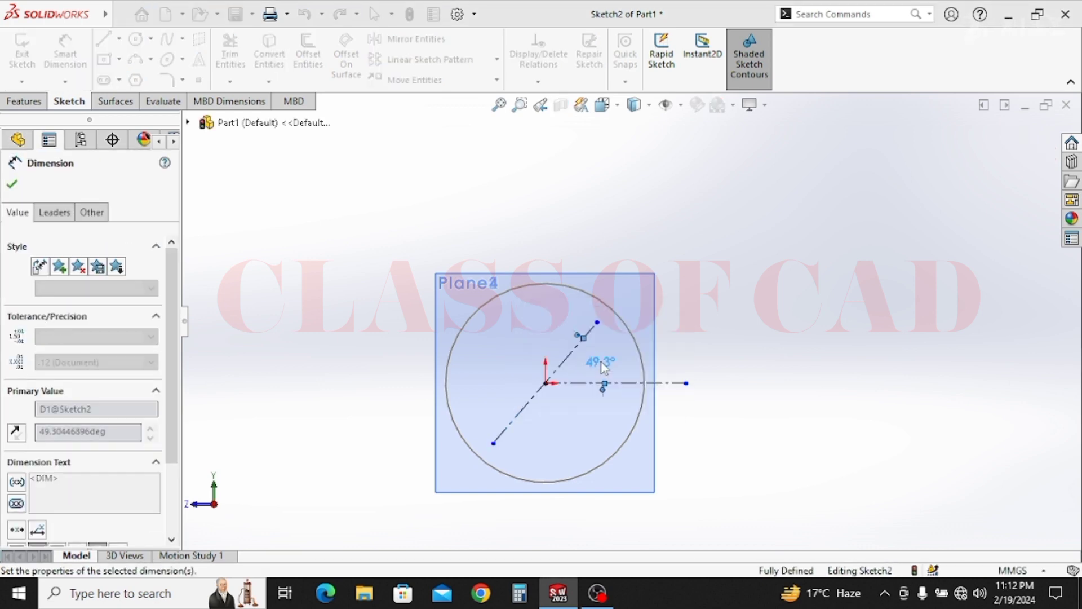
# Dimension the inclined centerline's length to 30 mm.
pyautogui.click(554, 364)
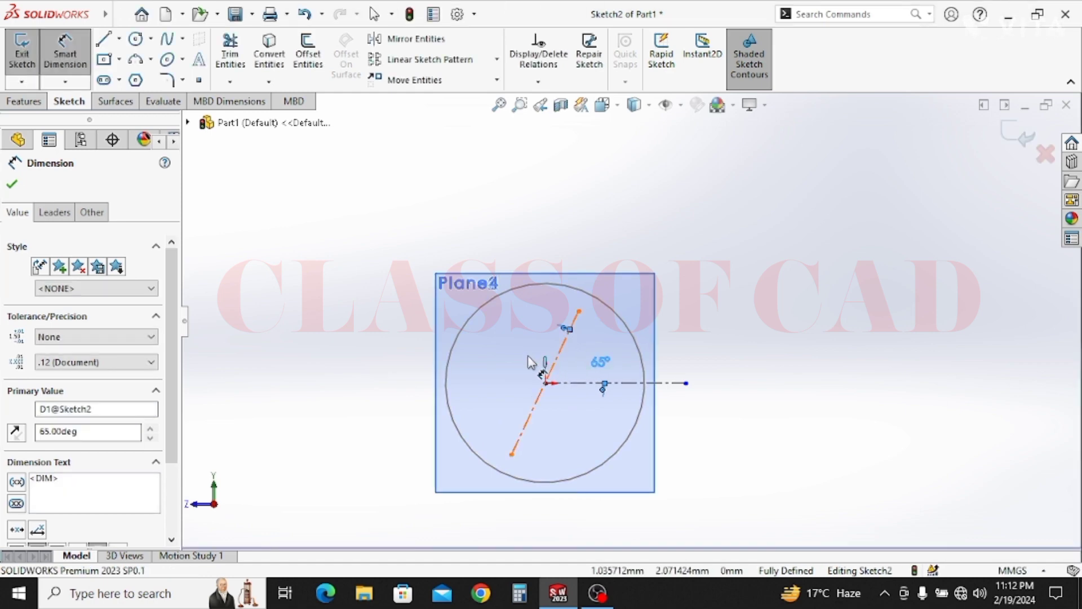
pyautogui.click(520, 363)
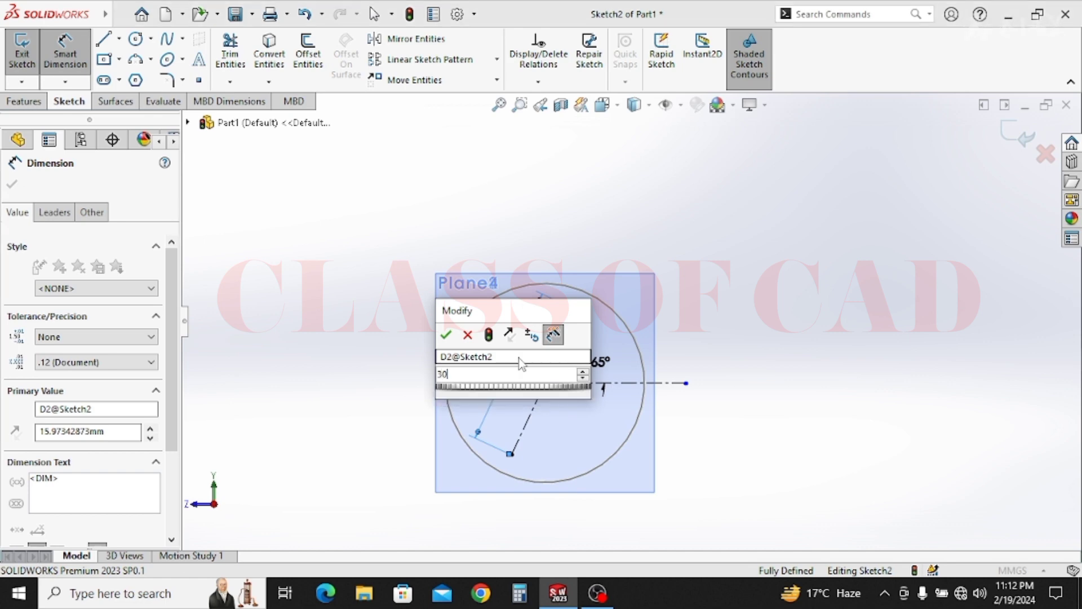
pyautogui.press('Return')
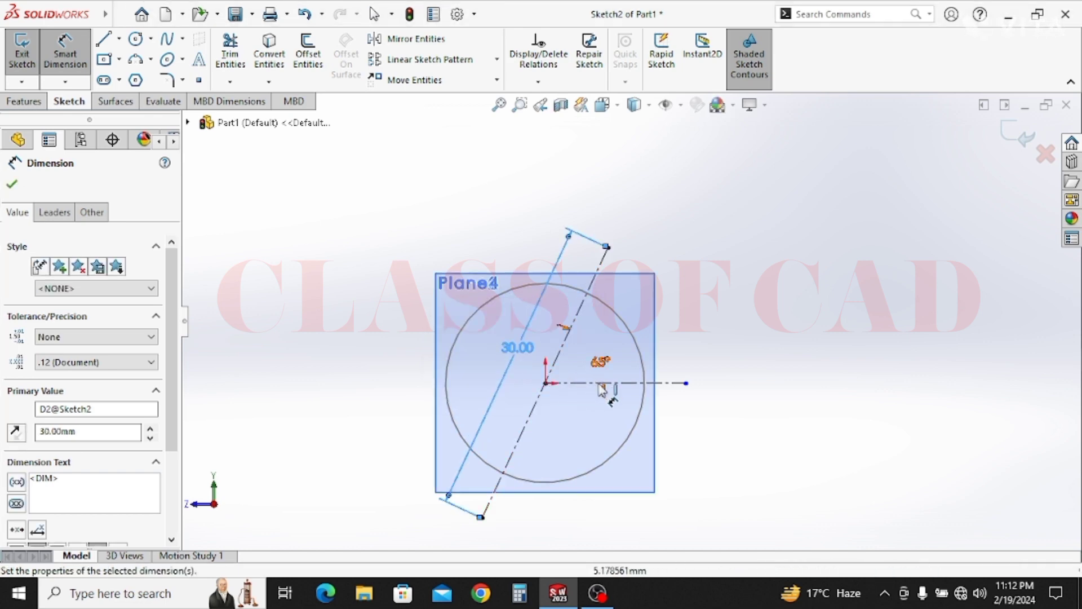
pyautogui.press('Escape')
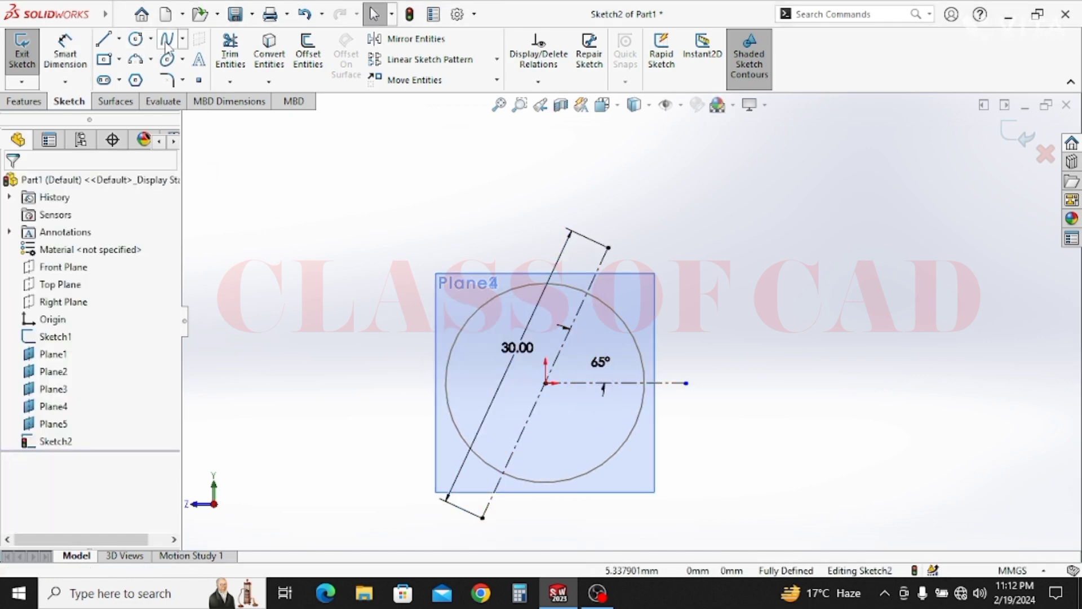
# Draw a two-point spline between the two endpoints of the inclined 30 mm centerline.
pyautogui.click(167, 41)
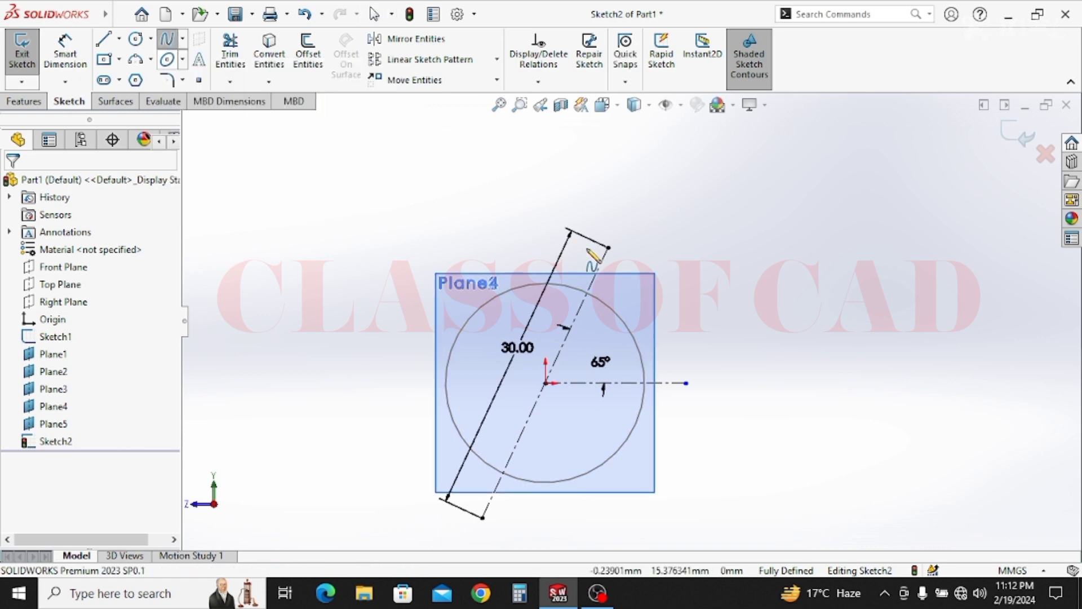
pyautogui.click(608, 247)
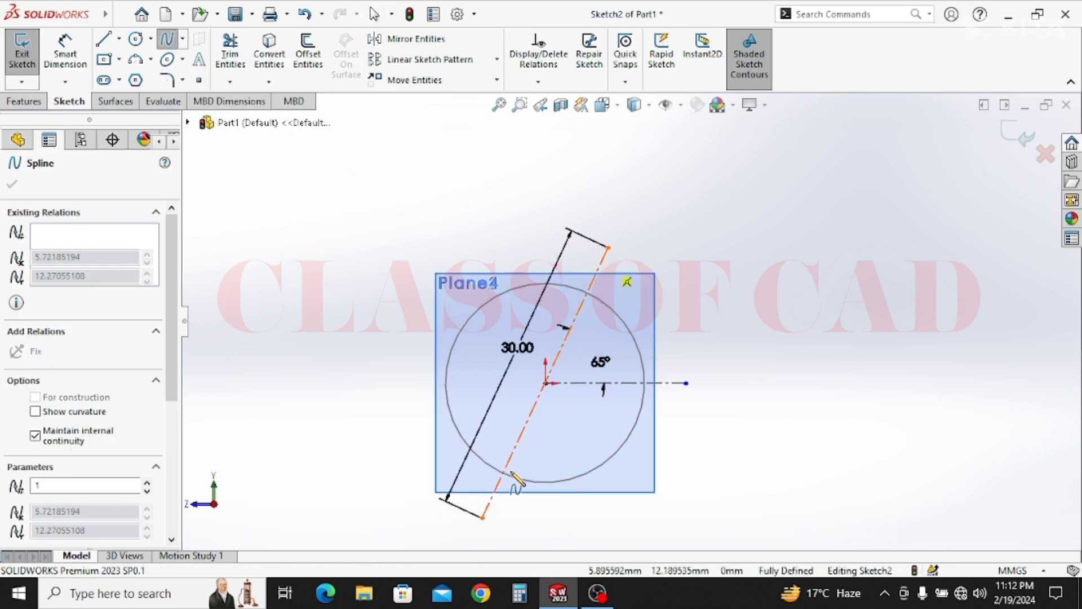
pyautogui.doubleClick(483, 517)
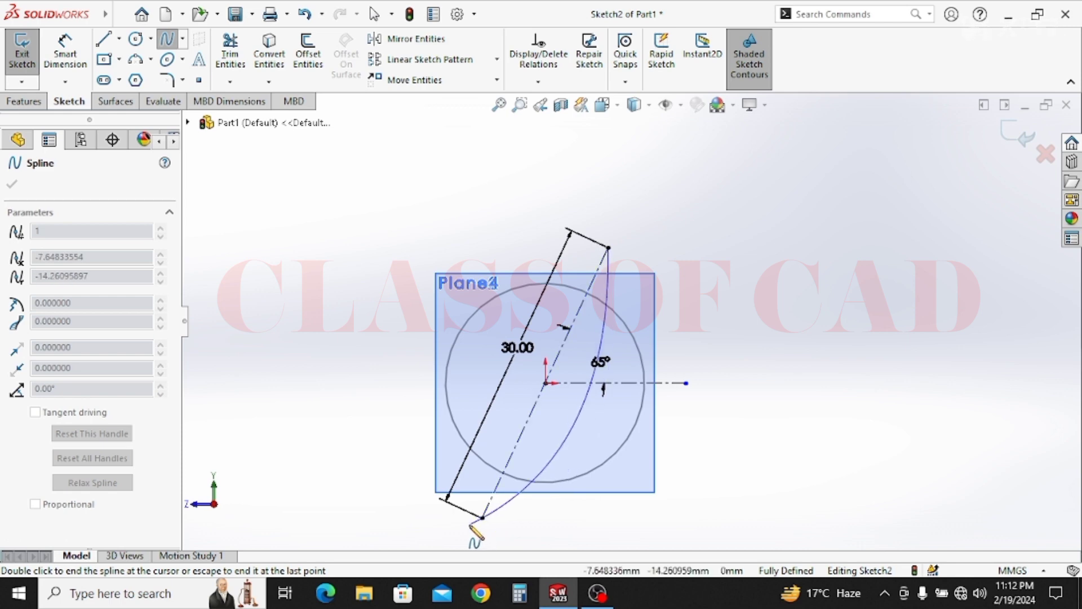
pyautogui.press('Escape')
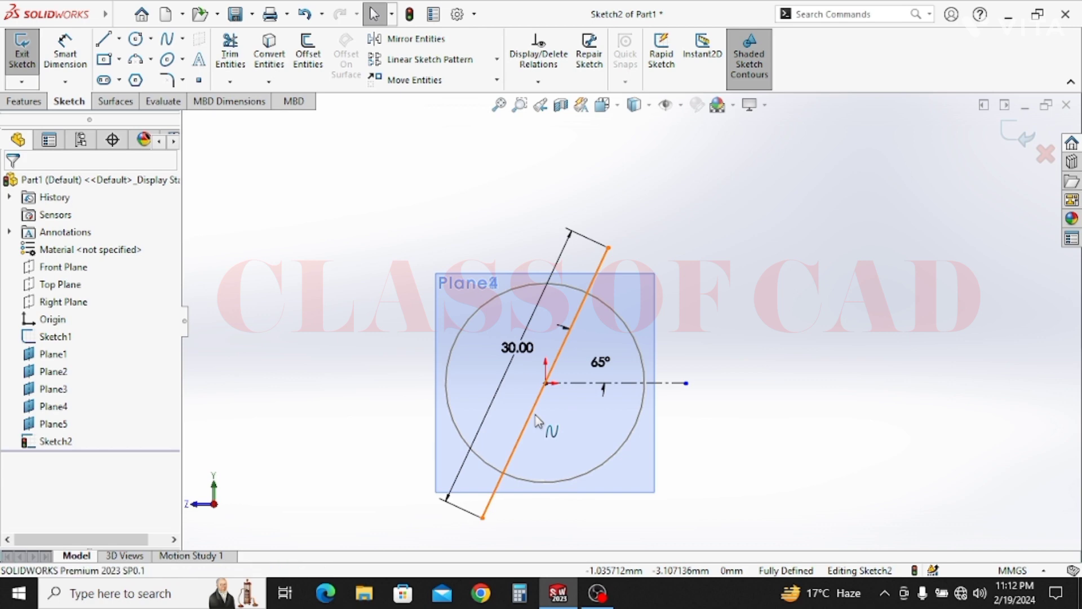
# Bow the spline away from the horizontal centerline using both end tangent handles, making the upper end's tangent nearly horizontal.
pyautogui.click(538, 420)
pyautogui.scroll(-1, 548, 430)
pyautogui.keyDown('ctrl'); pyautogui.moveTo(552, 431); pyautogui.dragTo(564, 375, button='middle'); pyautogui.keyUp('ctrl')
pyautogui.moveTo(527, 384); pyautogui.dragTo(500, 375)
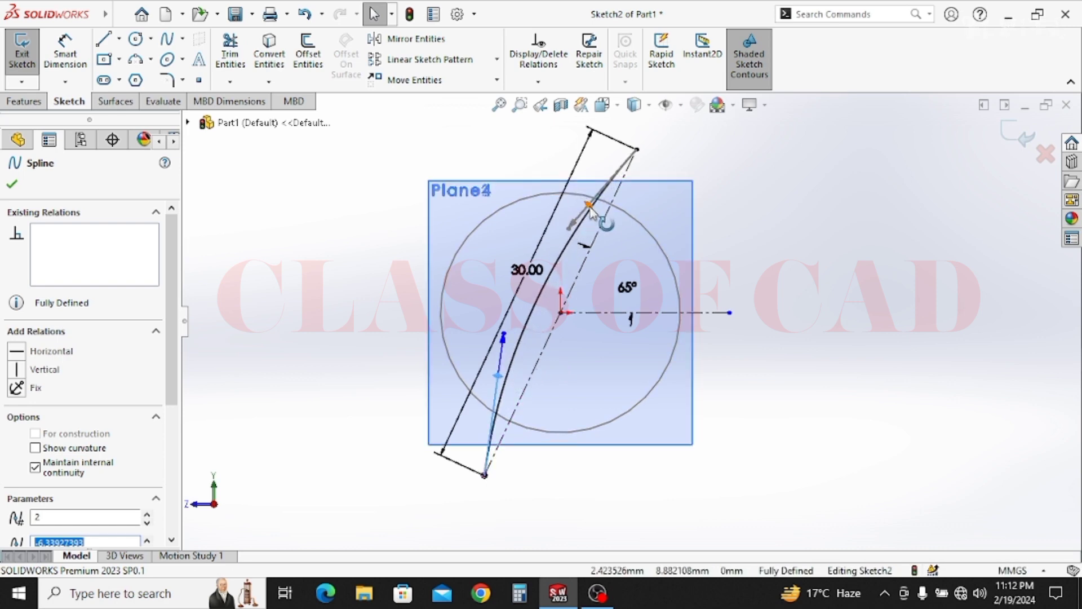
pyautogui.moveTo(590, 208)
pyautogui.mouseDown()
pyautogui.moveTo(626, 161)
pyautogui.moveTo(541, 176)
pyautogui.moveTo(599, 157)
pyautogui.moveTo(614, 176)
pyautogui.moveTo(606, 151)
pyautogui.moveTo(575, 135)
pyautogui.moveTo(566, 154)
pyautogui.moveTo(589, 171)
pyautogui.moveTo(573, 163)
pyautogui.mouseUp()
pyautogui.scroll(-2, 611, 159)
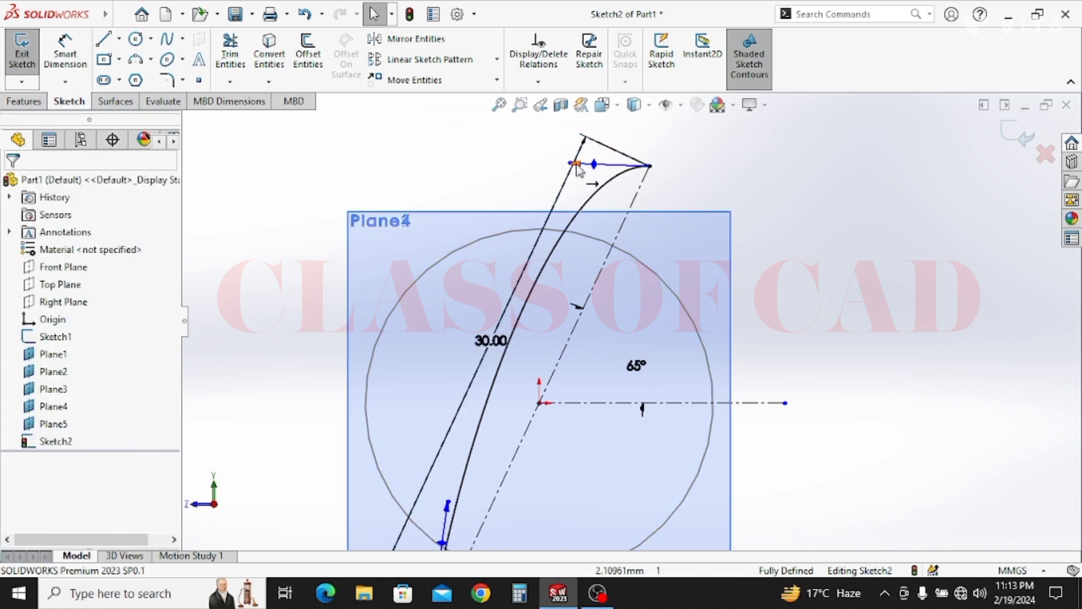
pyautogui.click(567, 169)
pyautogui.scroll(2, 616, 266)
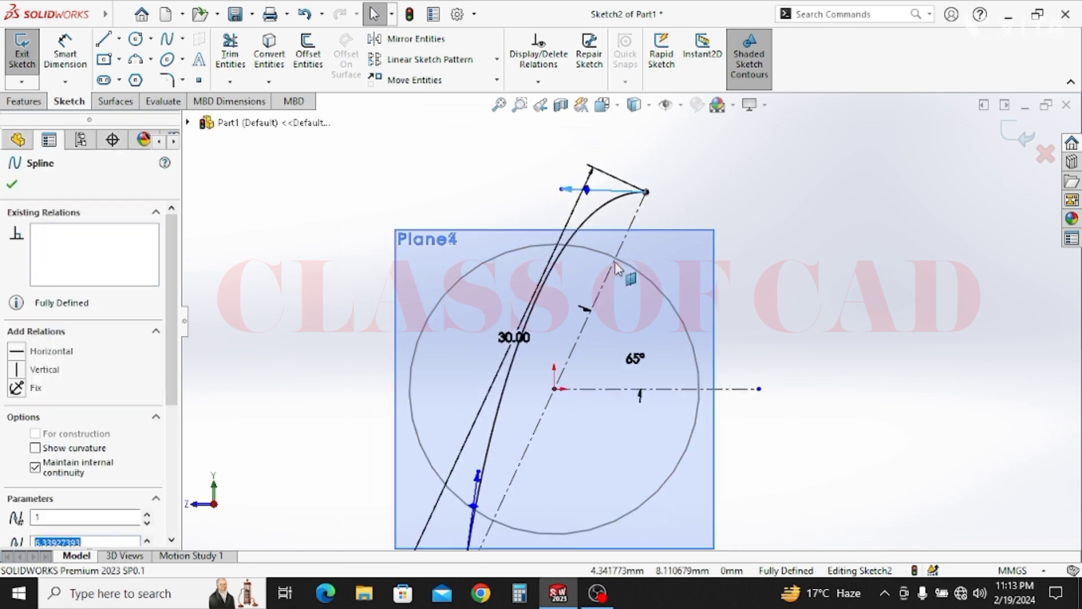
# Lengthen the spline's lower tangent handle and tilt it slightly toward the inclined centerline to refine the curve.
pyautogui.keyDown('ctrl'); pyautogui.moveTo(589, 199); pyautogui.dragTo(555, 112, button='middle'); pyautogui.keyUp('ctrl')
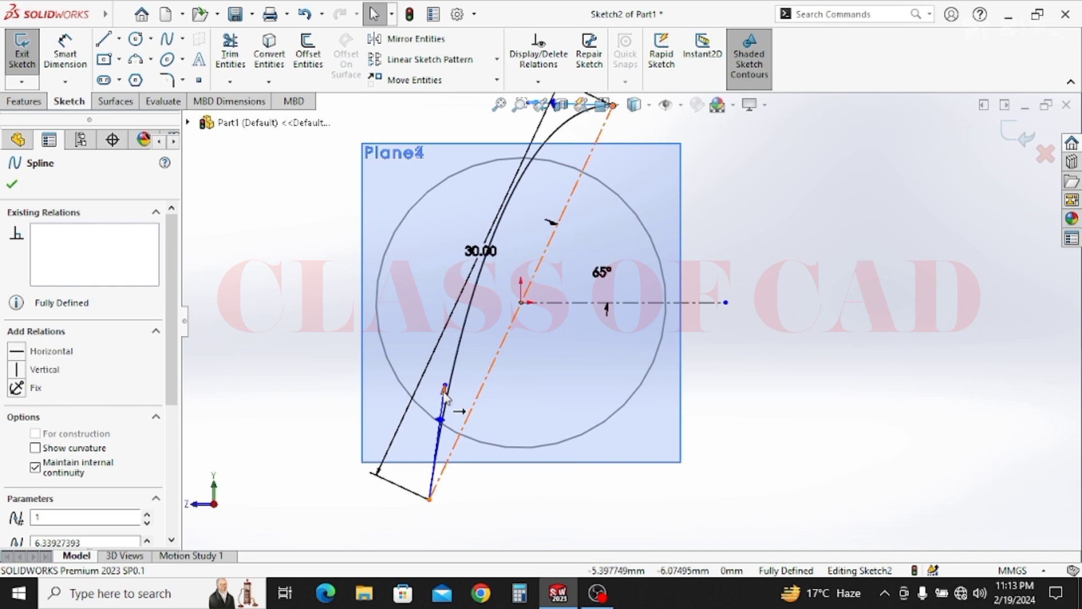
pyautogui.moveTo(446, 395); pyautogui.dragTo(466, 332)
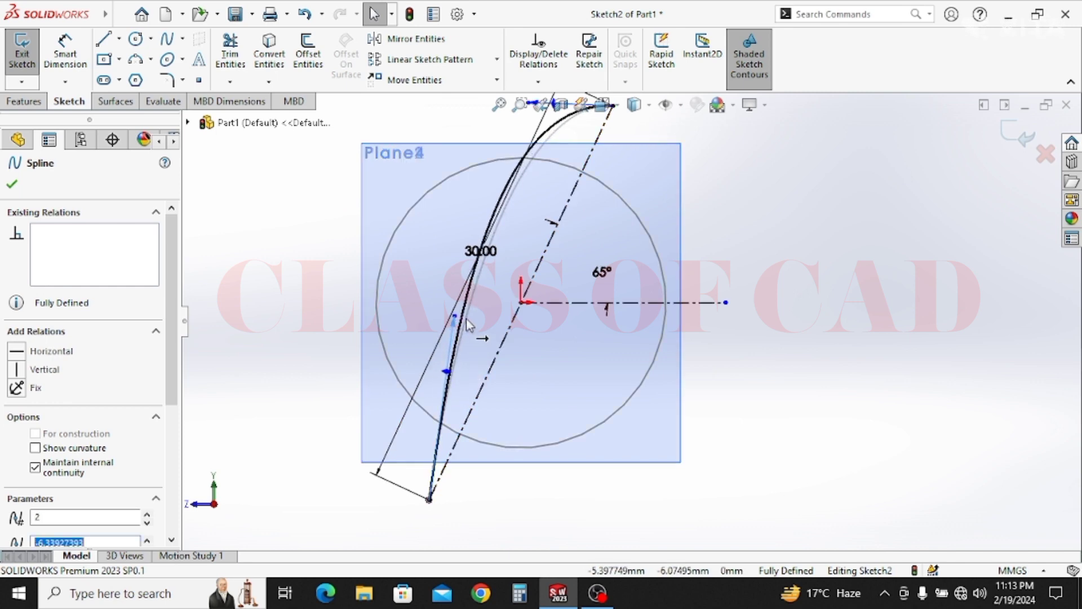
pyautogui.moveTo(447, 371); pyautogui.dragTo(453, 370)
pyautogui.scroll(1, 606, 413)
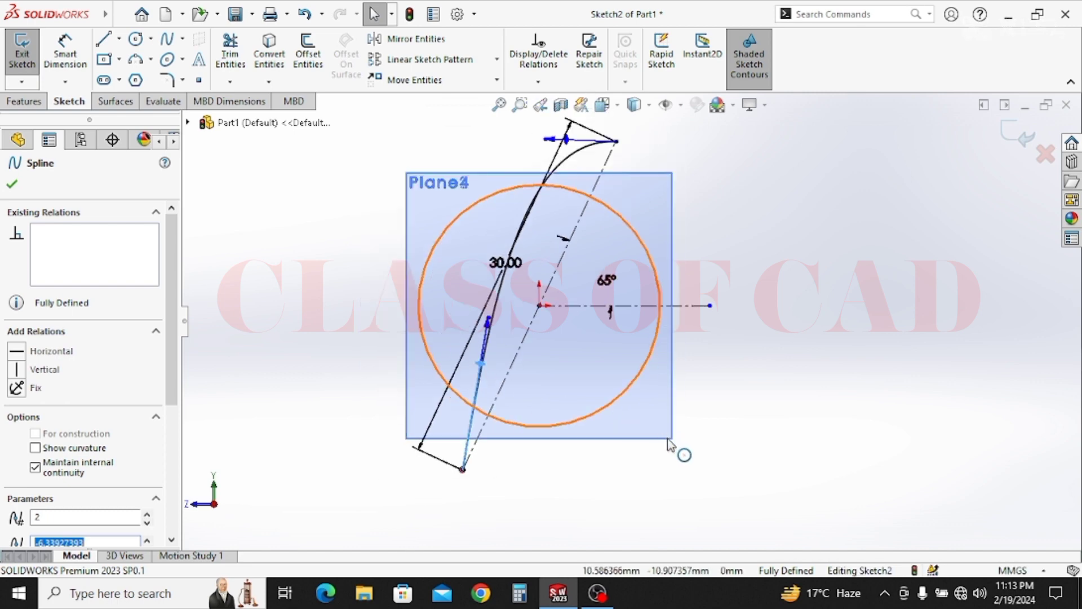
pyautogui.press('Escape')
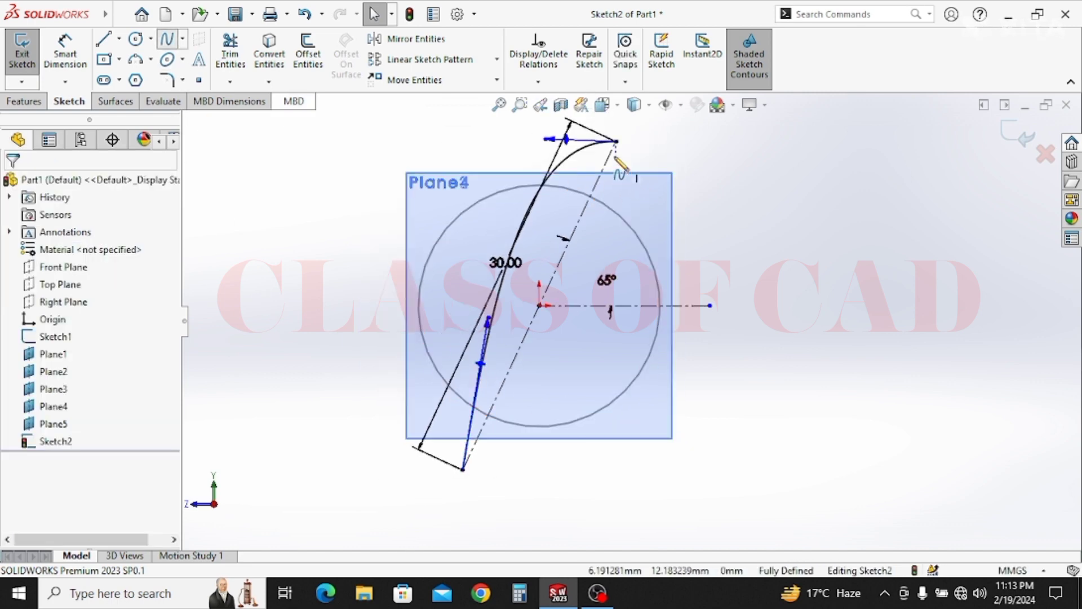
# Draw a second two-point spline between the same endpoints of the inclined centerline.
pyautogui.click(464, 468)
pyautogui.doubleClick(463, 469)
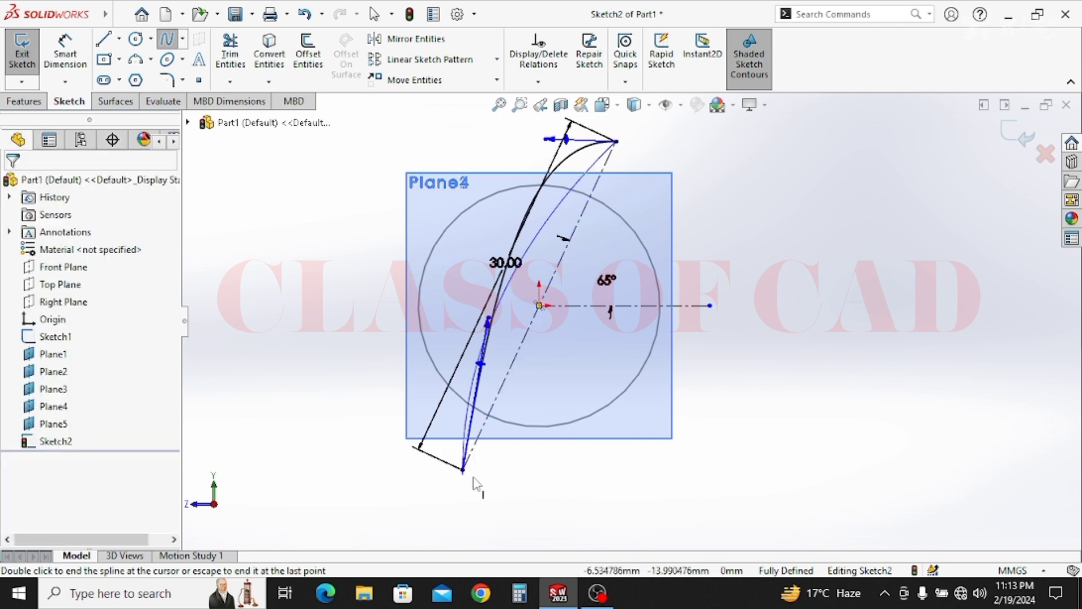
pyautogui.press('Escape')
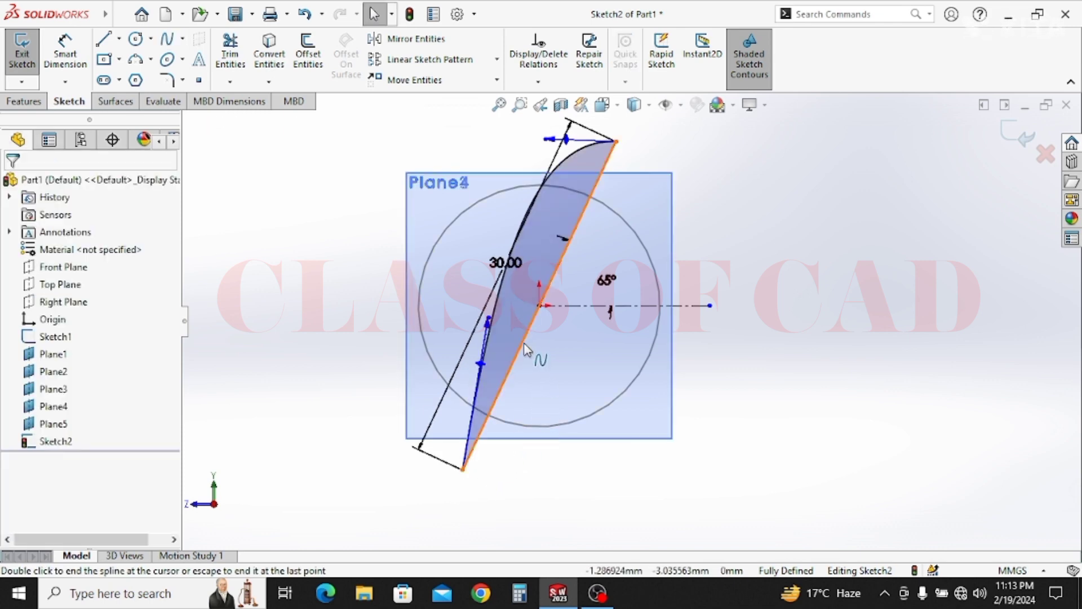
# Bow the second spline toward the horizontal centerline with its end tangent handles, rounding its upper end into an airfoil-shaped profile.
pyautogui.click(532, 354)
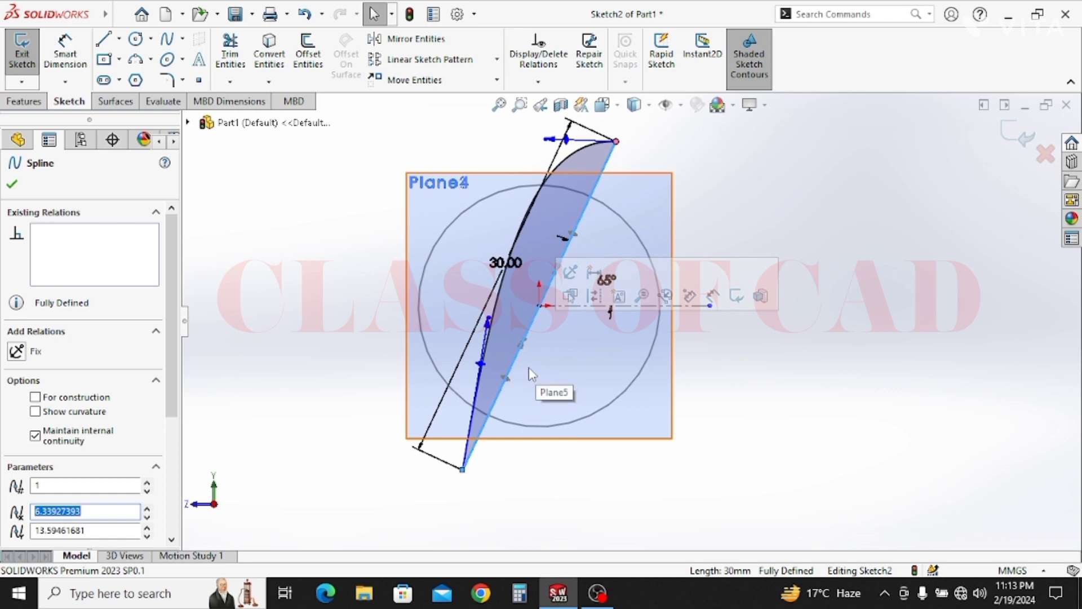
pyautogui.moveTo(507, 381); pyautogui.dragTo(541, 368)
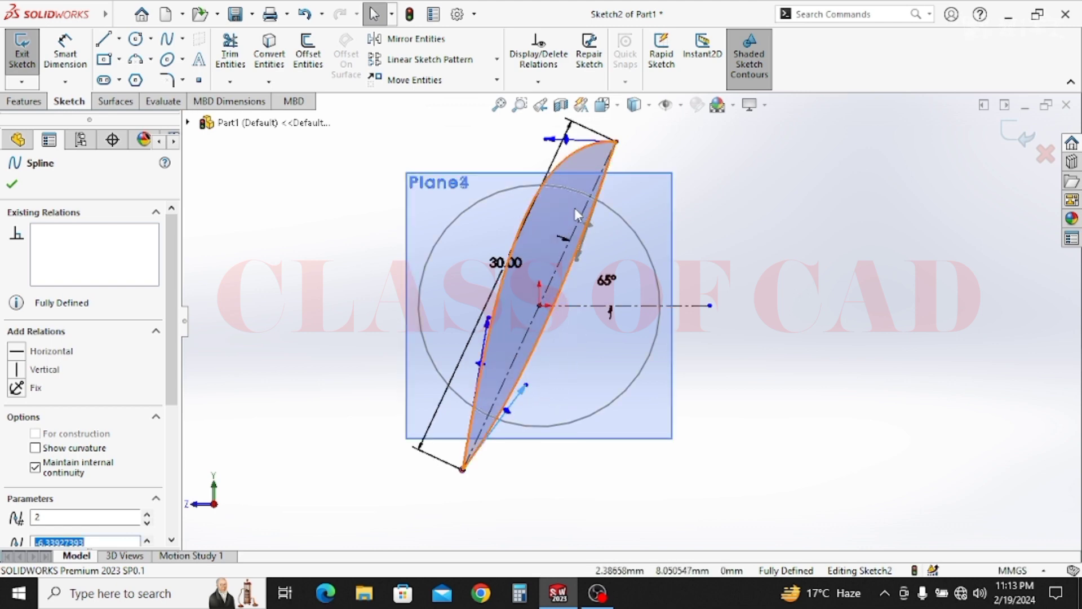
pyautogui.press('Escape')
pyautogui.click(589, 252)
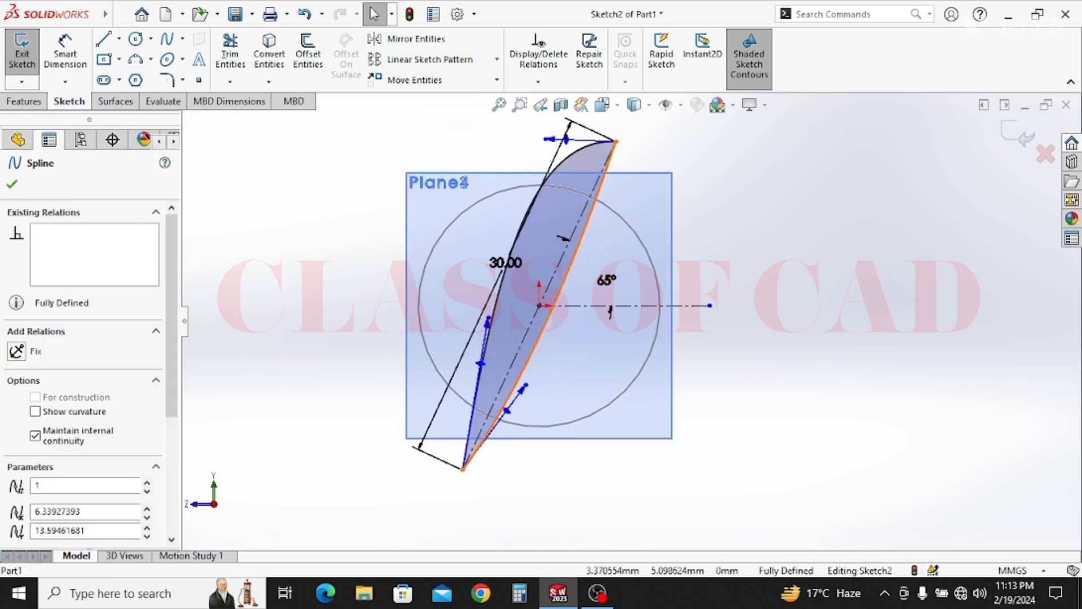
pyautogui.moveTo(597, 242); pyautogui.dragTo(638, 152)
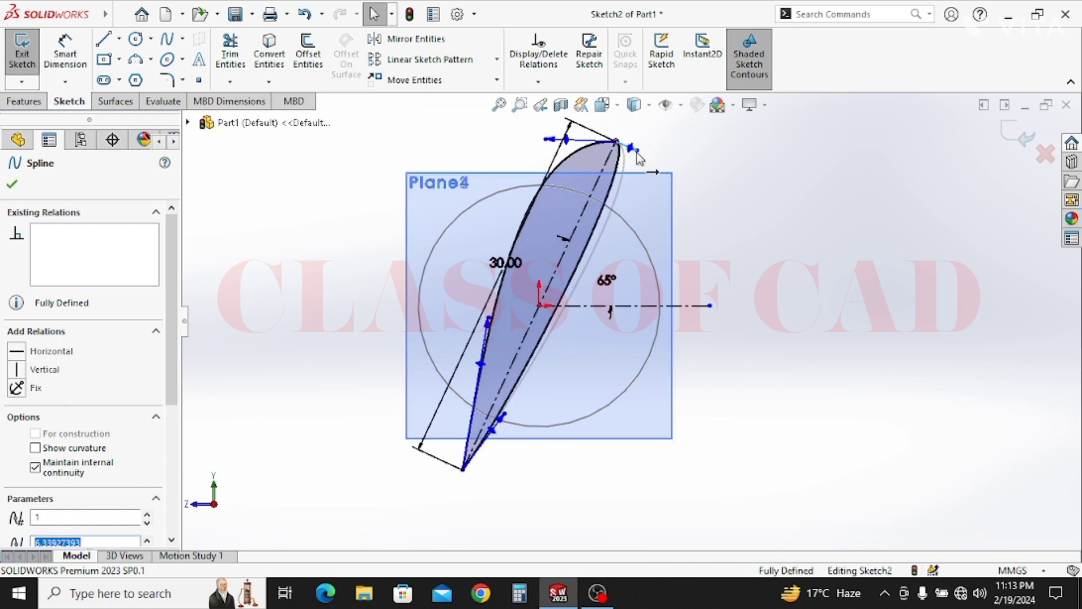
pyautogui.moveTo(638, 158); pyautogui.dragTo(641, 157)
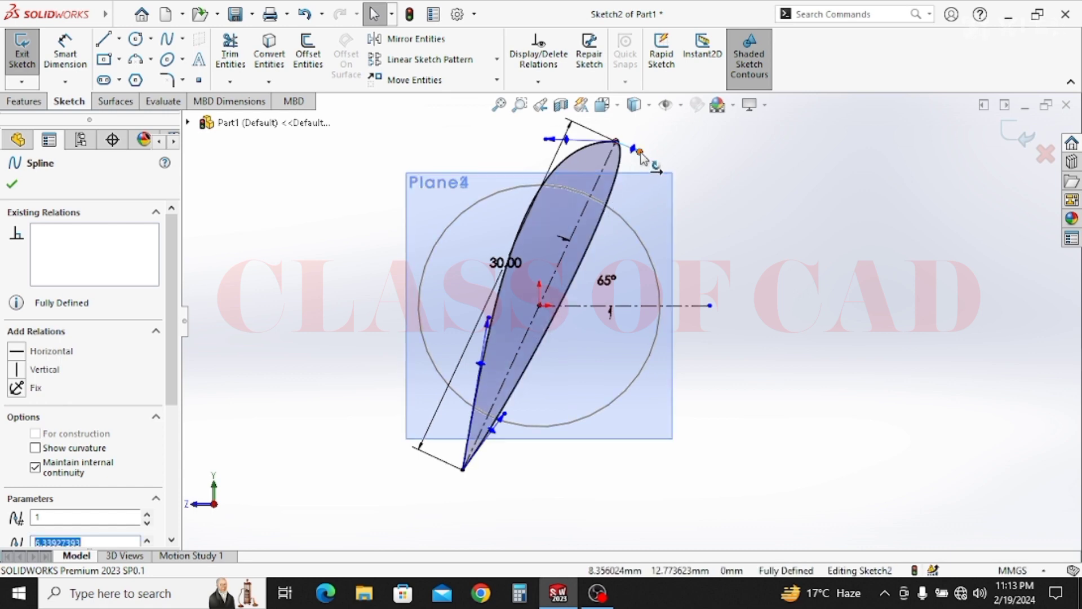
# Exit the finished airfoil profile sketch on Plane1.
pyautogui.scroll(1, 620, 242)
pyautogui.scroll(-2, 631, 260)
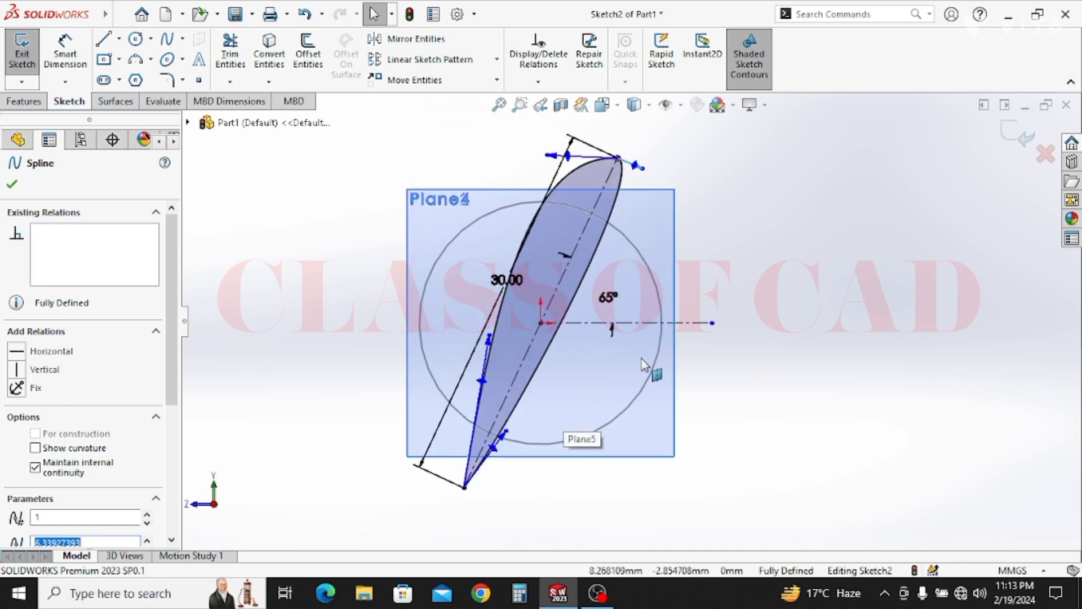
pyautogui.scroll(1, 642, 359)
pyautogui.click(933, 211)
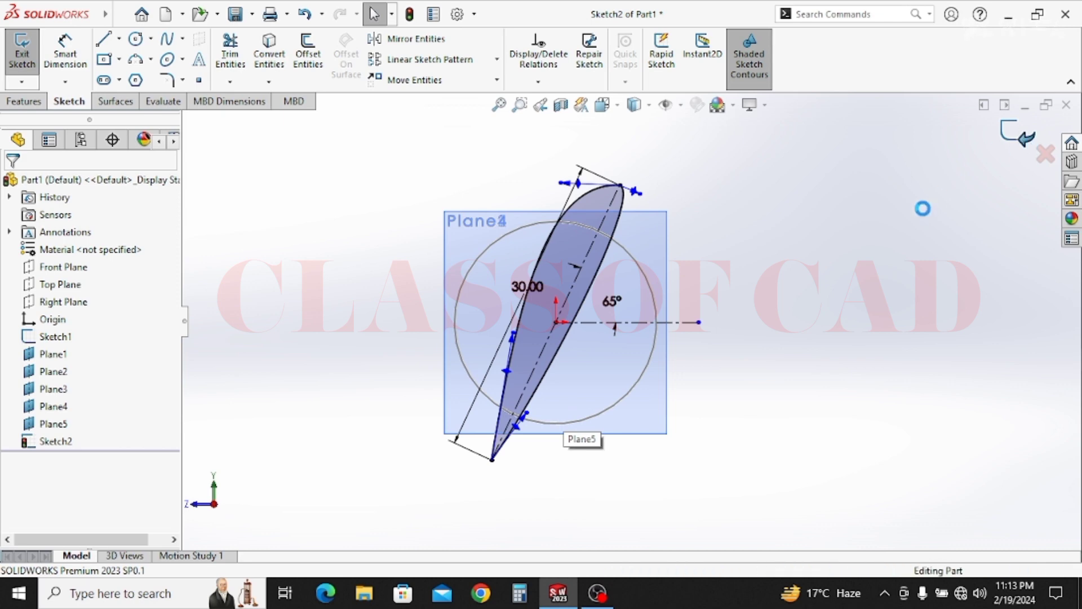
pyautogui.click(723, 407)
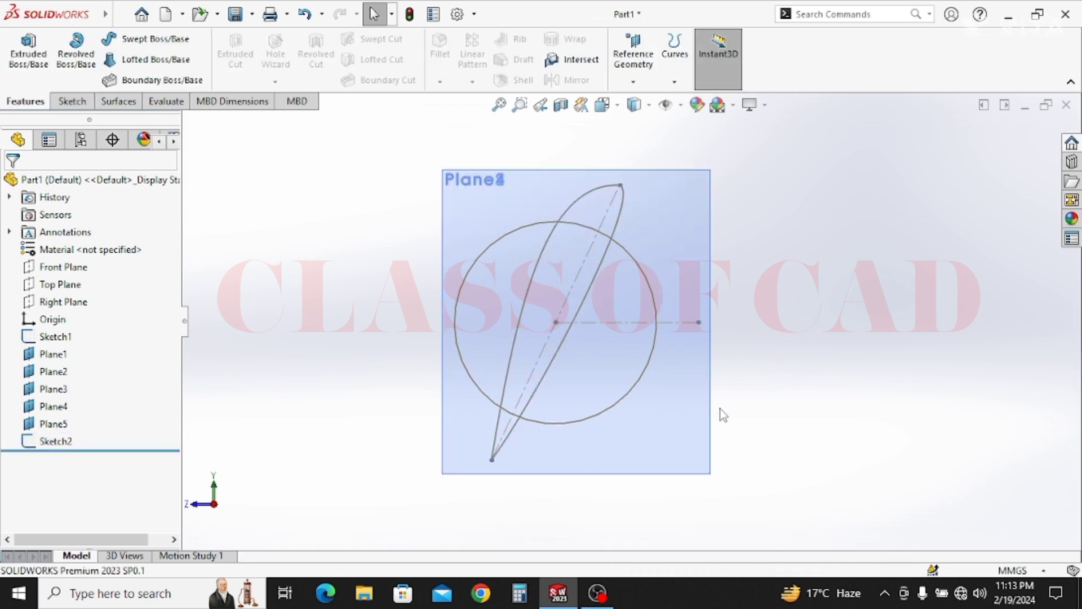
# Start a new sketch on Plane2.
pyautogui.scroll(2, 603, 348)
pyautogui.moveTo(602, 347)
pyautogui.mouseDown(button='middle')
pyautogui.moveTo(642, 382)
pyautogui.moveTo(659, 442)
pyautogui.moveTo(662, 428)
pyautogui.moveTo(592, 416)
pyautogui.mouseUp(button='middle')
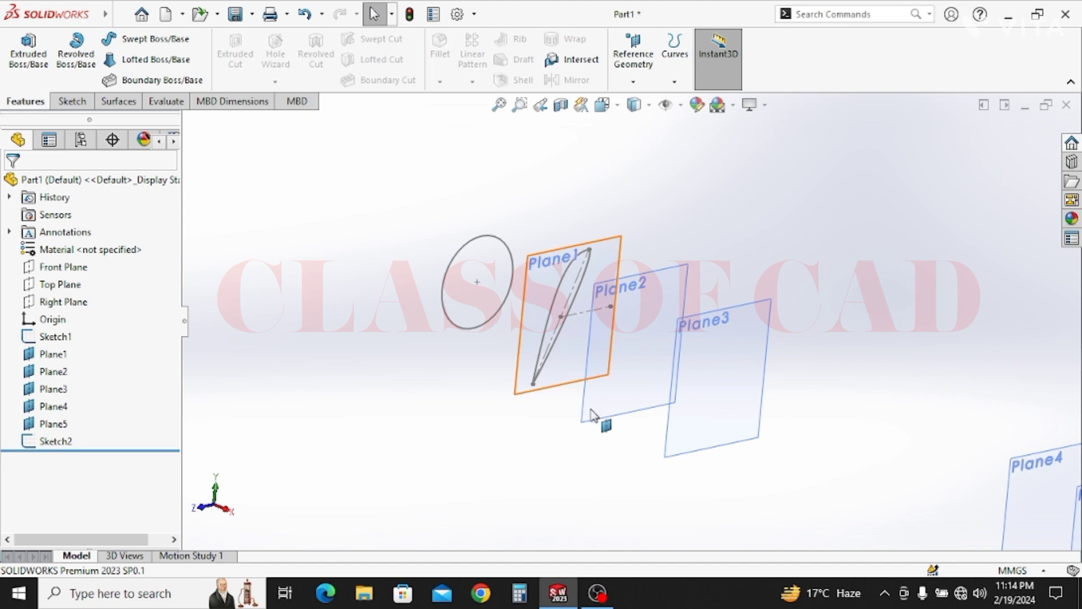
pyautogui.click(664, 268)
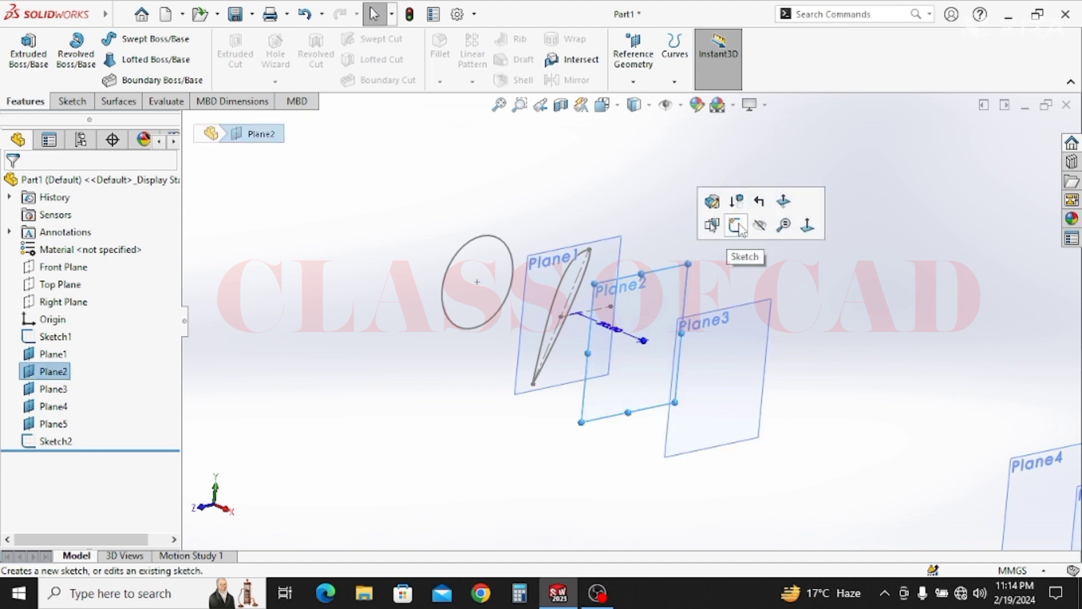
pyautogui.click(738, 226)
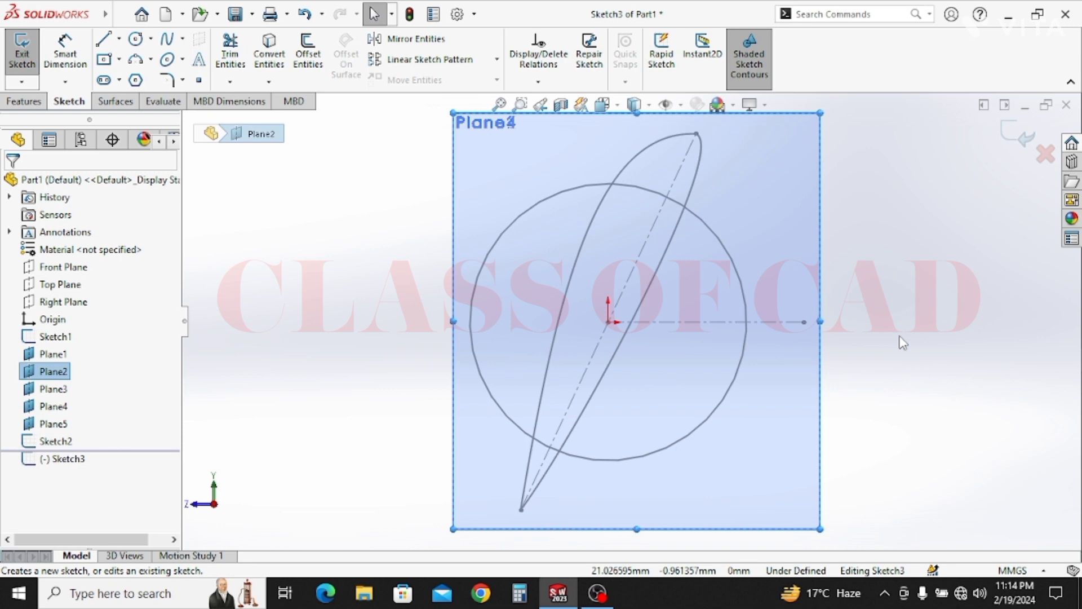
# Sketch a horizontal centerline from the endpoint of the previous sketch's horizontal centerline to the origin.
pyautogui.click(119, 39)
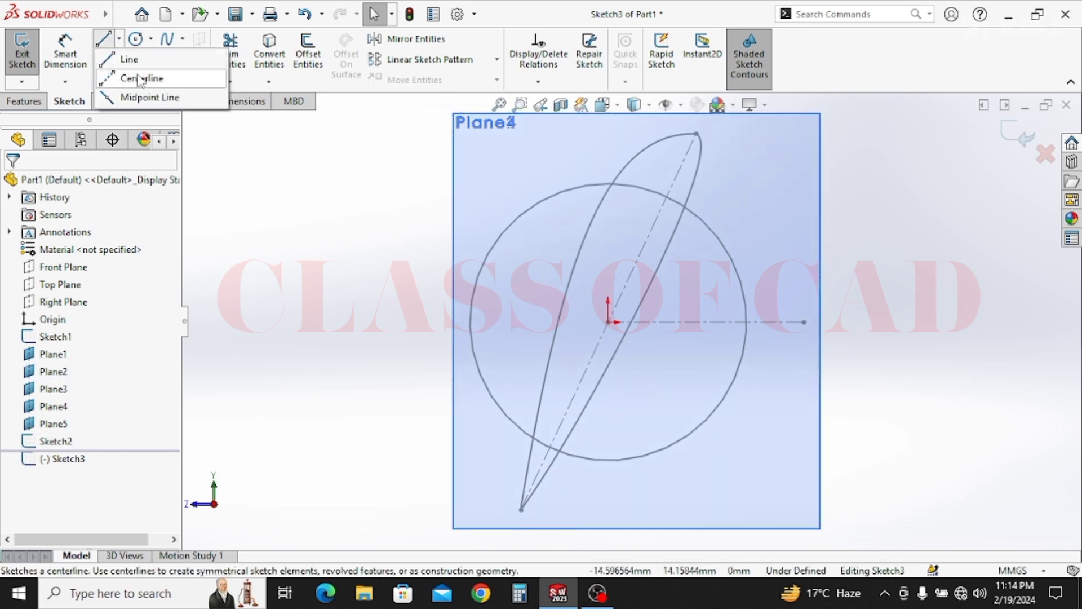
pyautogui.click(141, 79)
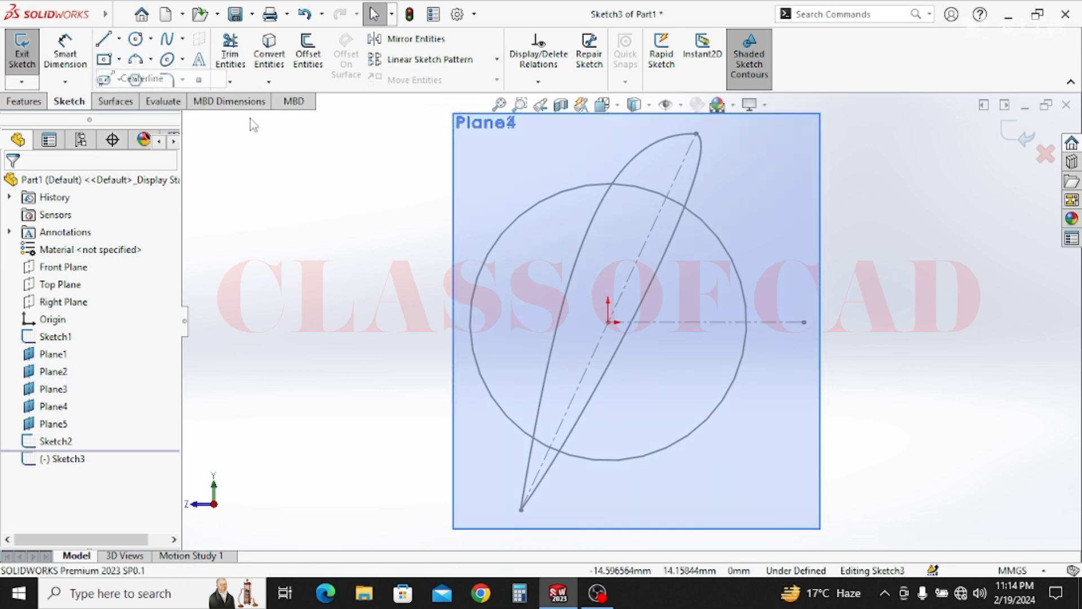
pyautogui.click(804, 322)
pyautogui.click(608, 322)
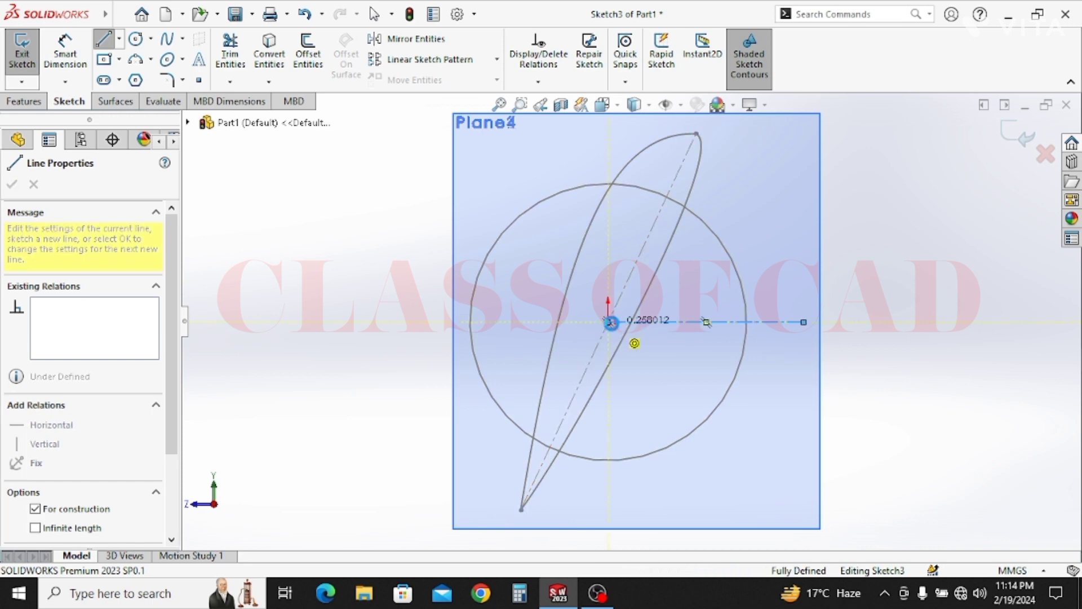
pyautogui.press('Escape')
# Sketch an inclined centerline at about 51° passing close to the origin, with its ends just outside the circle.
pyautogui.click(119, 39)
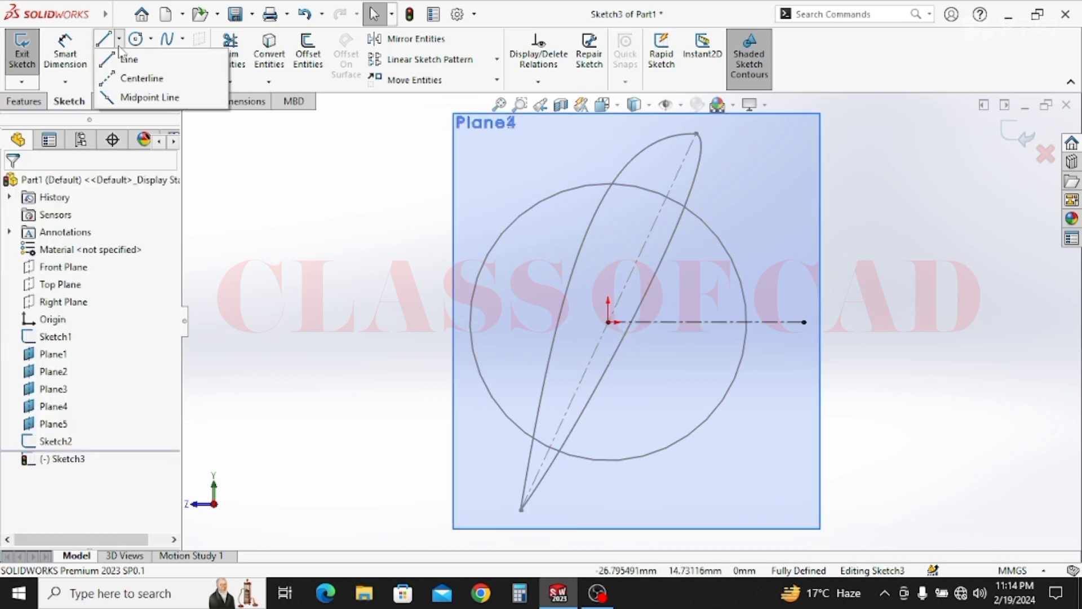
pyautogui.click(131, 79)
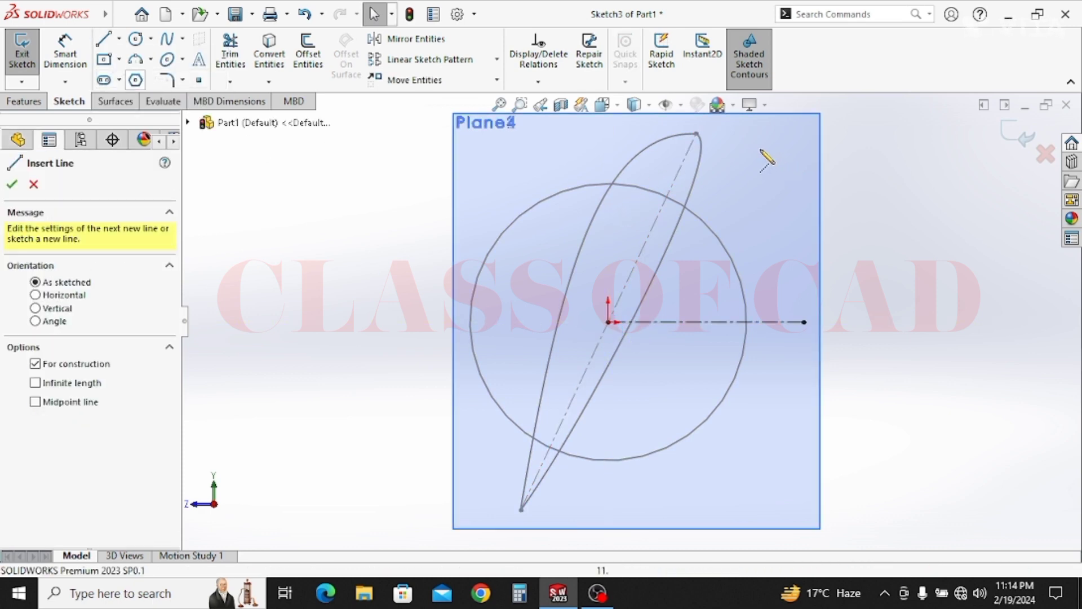
pyautogui.click(506, 434)
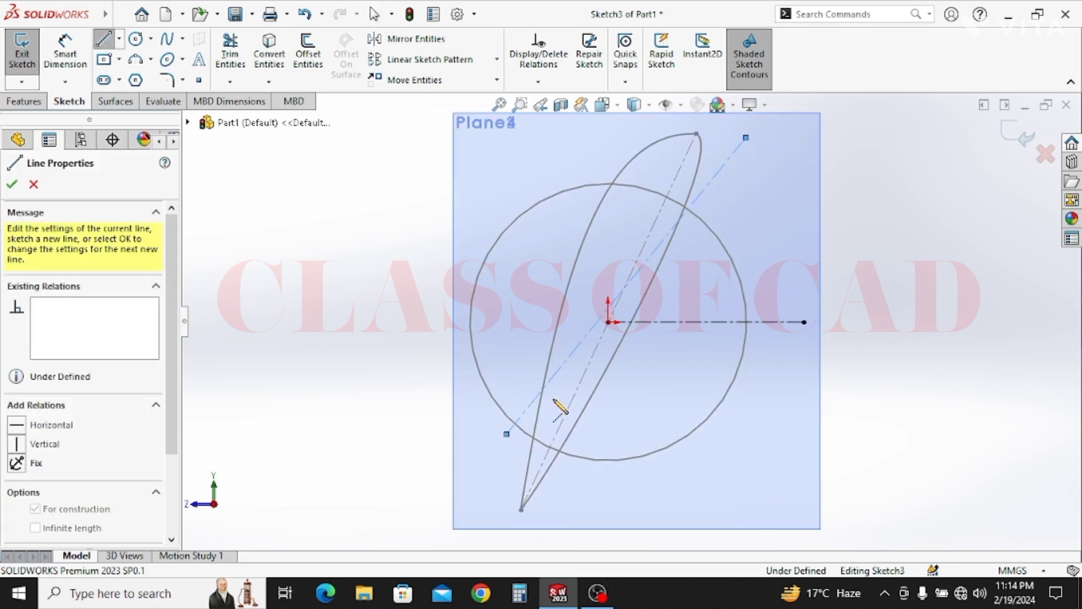
pyautogui.press('Escape')
pyautogui.press('Escape')
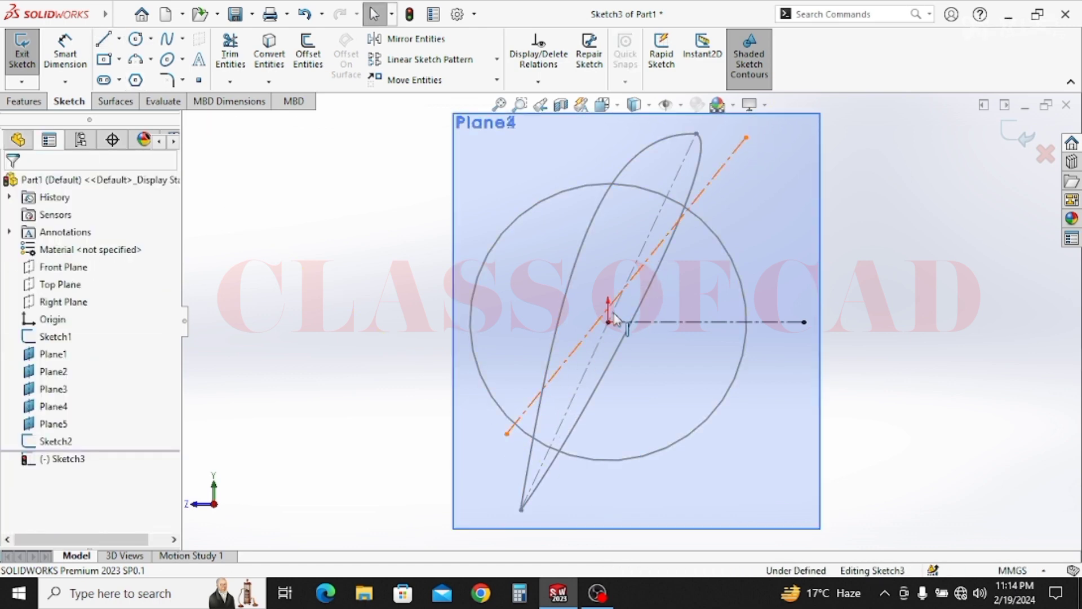
# Add a midpoint relation between the new inclined centerline and the origin.
pyautogui.click(609, 325)
pyautogui.keyDown('ctrl'); pyautogui.click(608, 323); pyautogui.keyUp('ctrl')
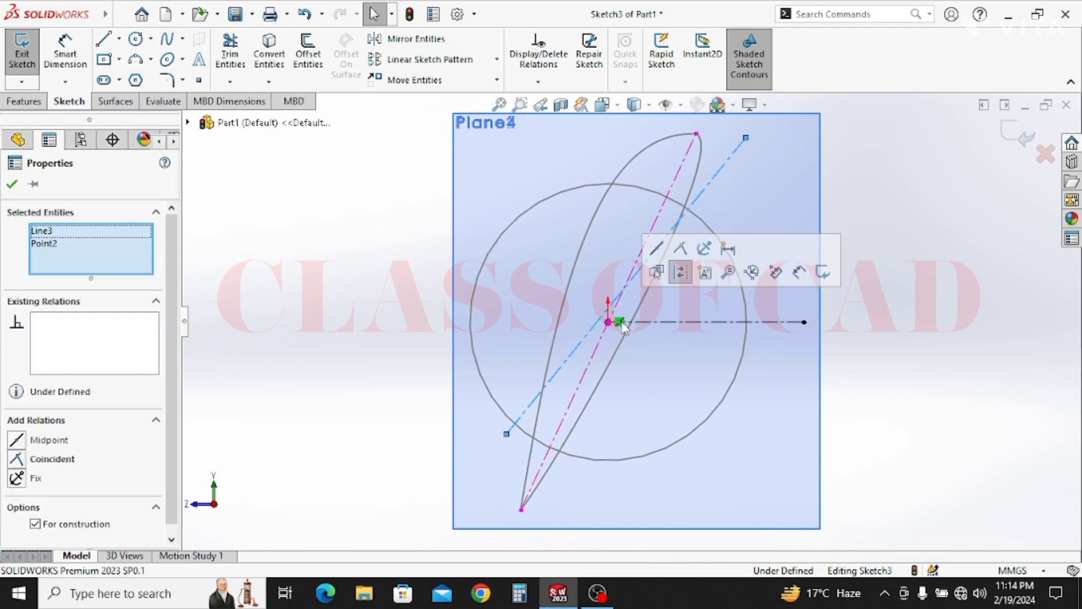
pyautogui.click(661, 257)
# Dimension the new inclined centerline's length to 40 mm.
pyautogui.click(66, 51)
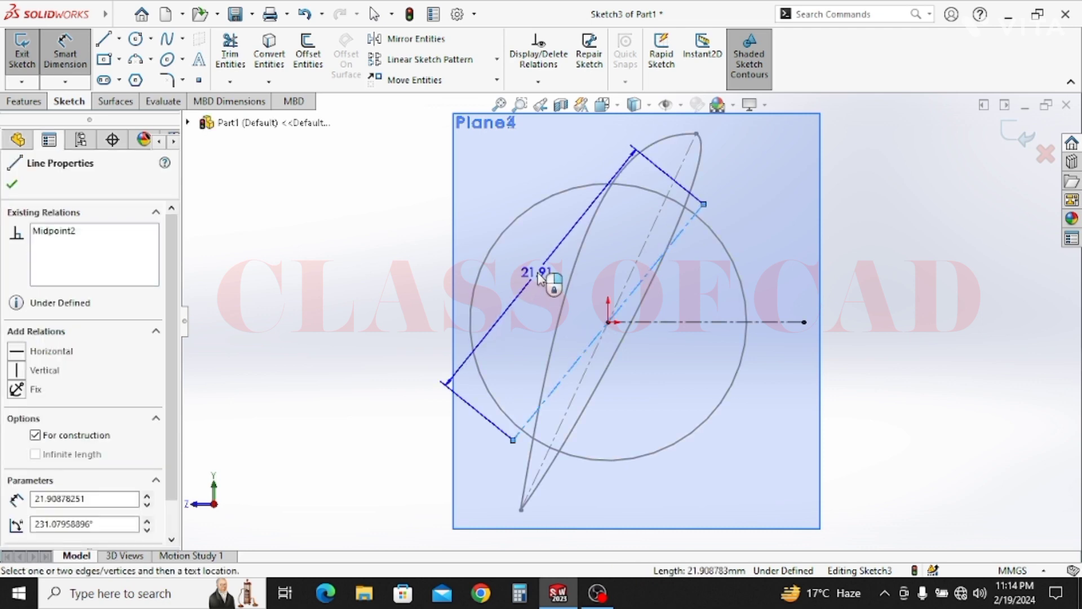
pyautogui.click(539, 276)
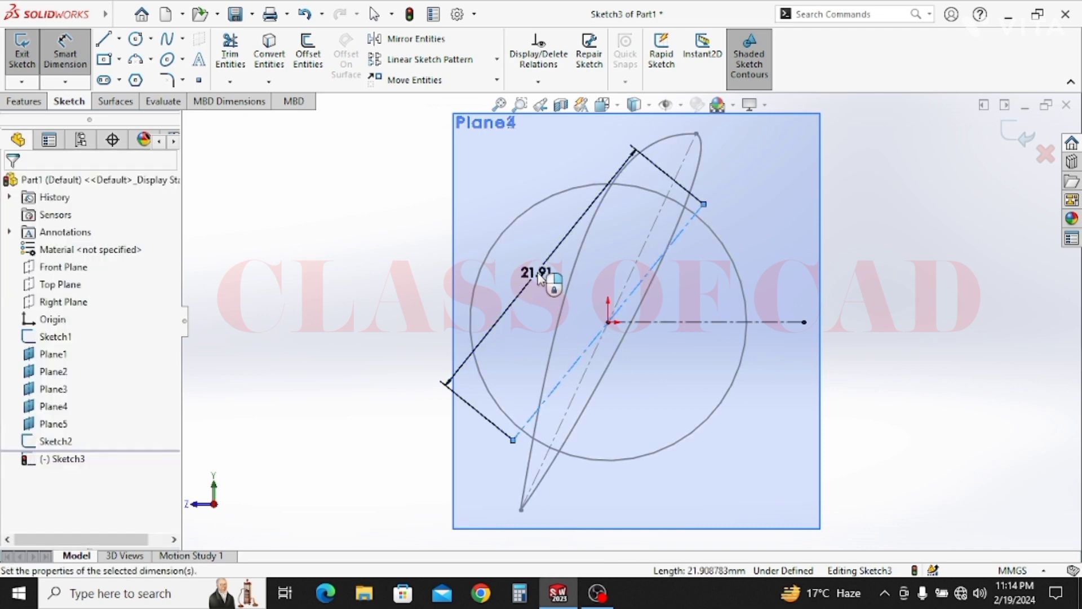
pyautogui.press('Return')
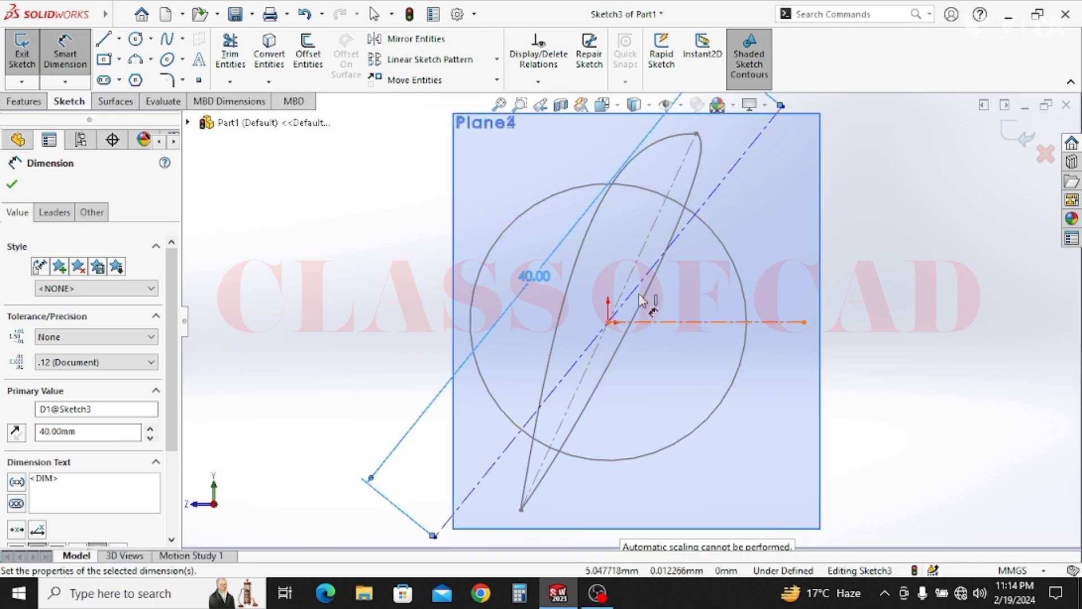
# Dimension the angle between the 40 mm inclined centerline and the horizontal centerline to 60°.
pyautogui.click(639, 322)
pyautogui.click(637, 290)
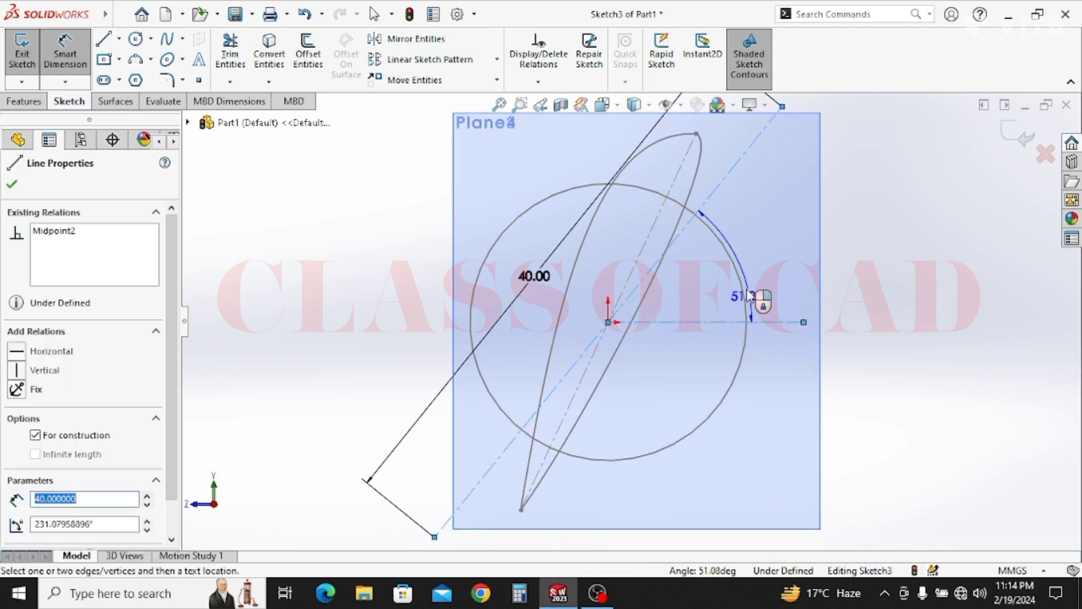
pyautogui.click(720, 289)
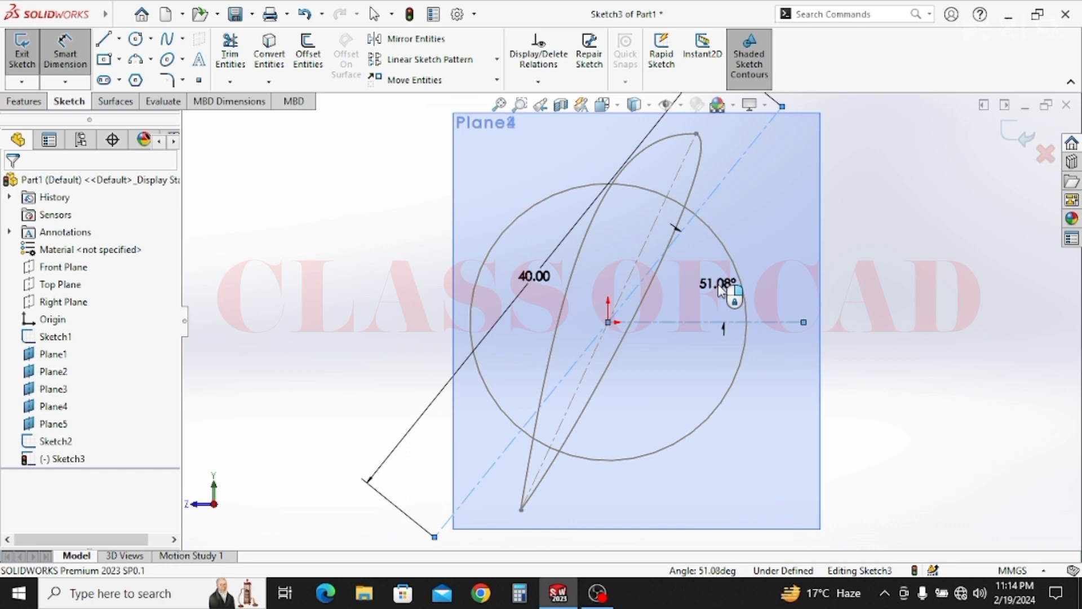
pyautogui.press('Return')
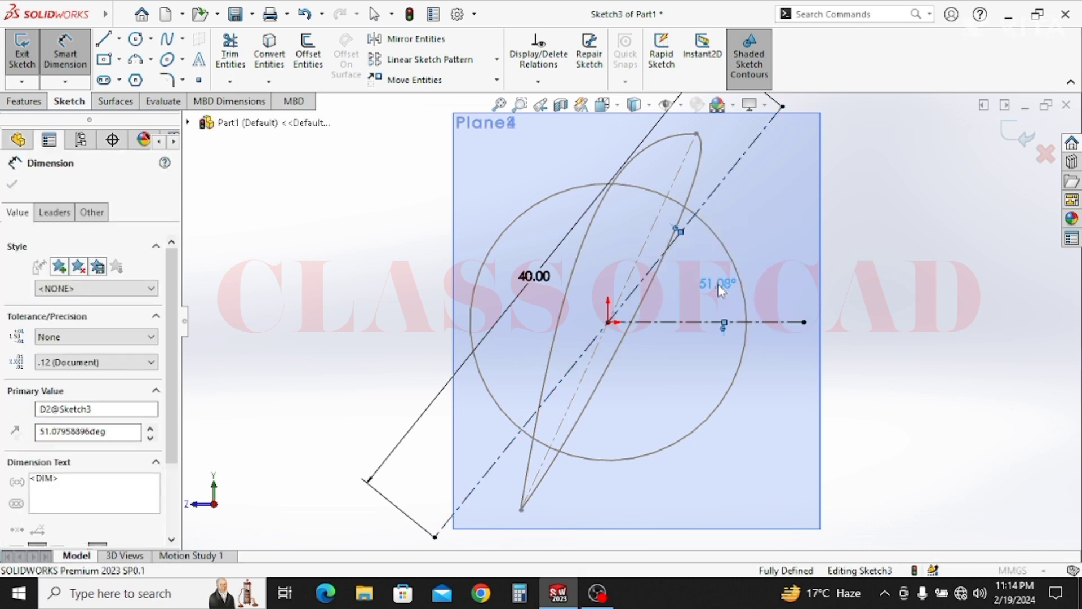
# Sketch a two-point spline between the two endpoints of the 40 mm inclined centerline.
pyautogui.click(167, 38)
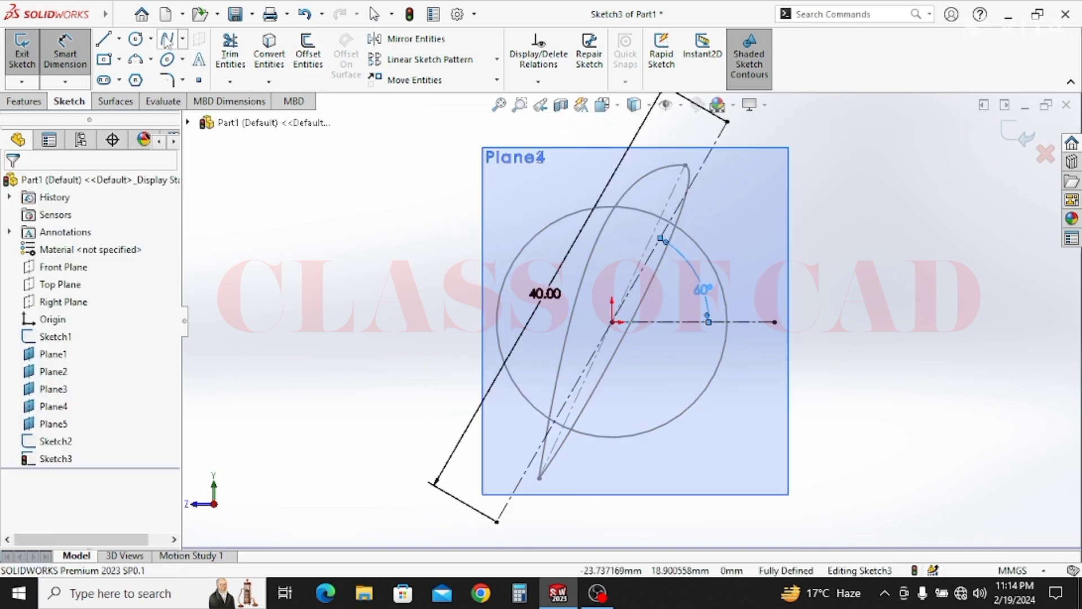
pyautogui.click(727, 122)
pyautogui.click(496, 522)
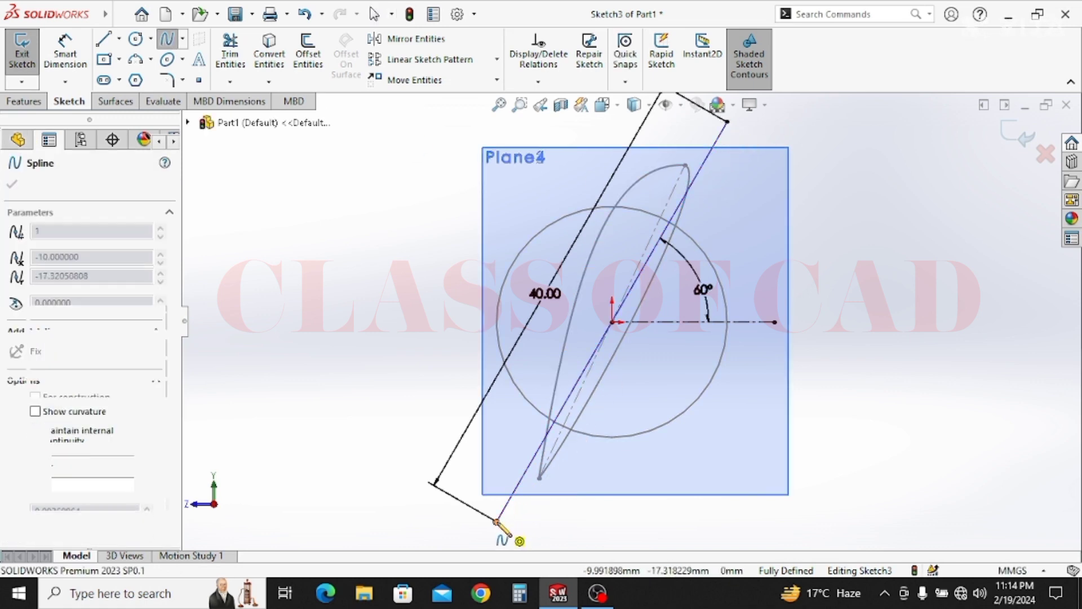
pyautogui.press('Escape')
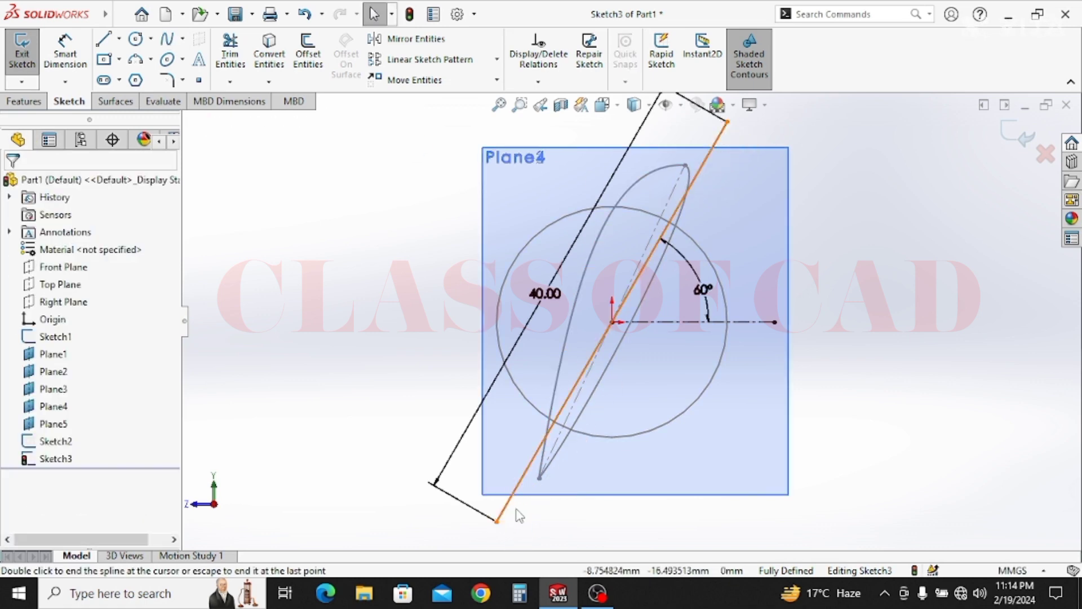
# Bow the spline out above the inclined centerline by reshaping its end tangent handles, giving the upper end a rounded nose.
pyautogui.click(581, 391)
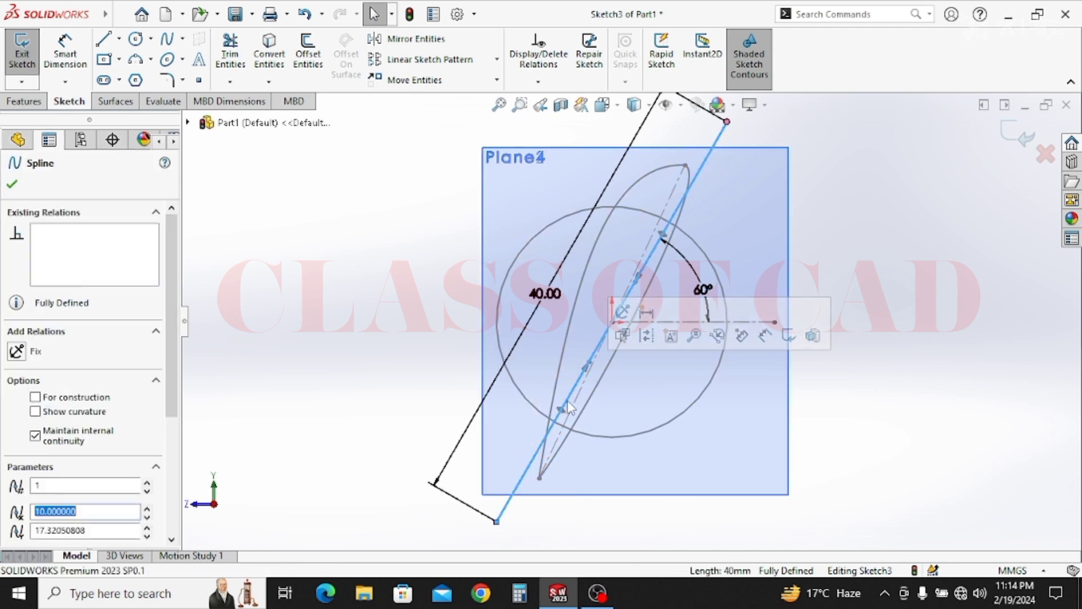
pyautogui.moveTo(561, 412); pyautogui.dragTo(538, 401)
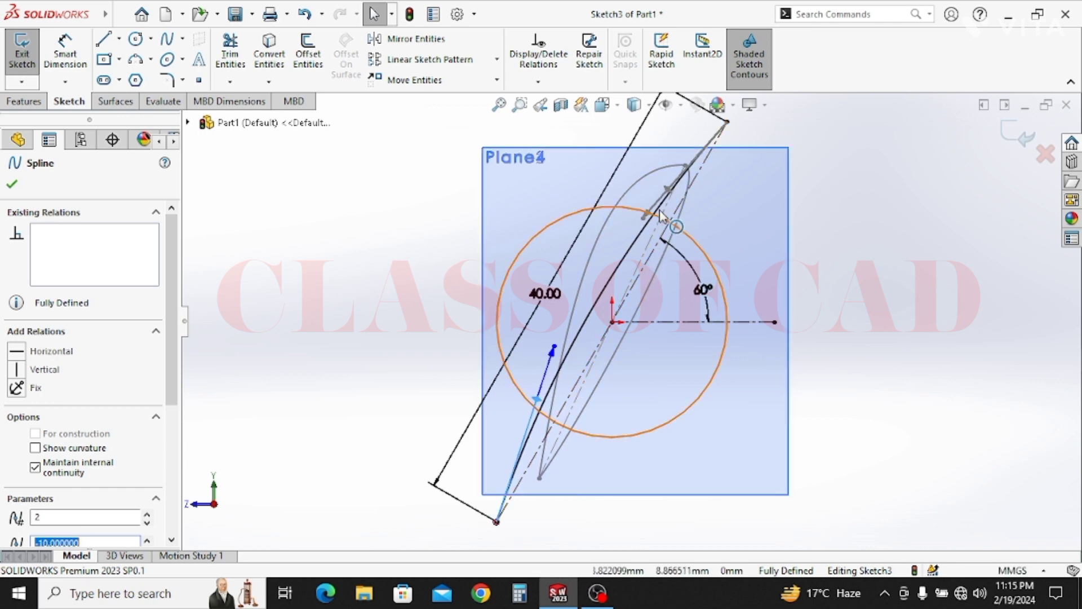
pyautogui.moveTo(667, 188)
pyautogui.mouseDown()
pyautogui.moveTo(683, 165)
pyautogui.moveTo(619, 180)
pyautogui.moveTo(711, 113)
pyautogui.moveTo(694, 121)
pyautogui.mouseUp()
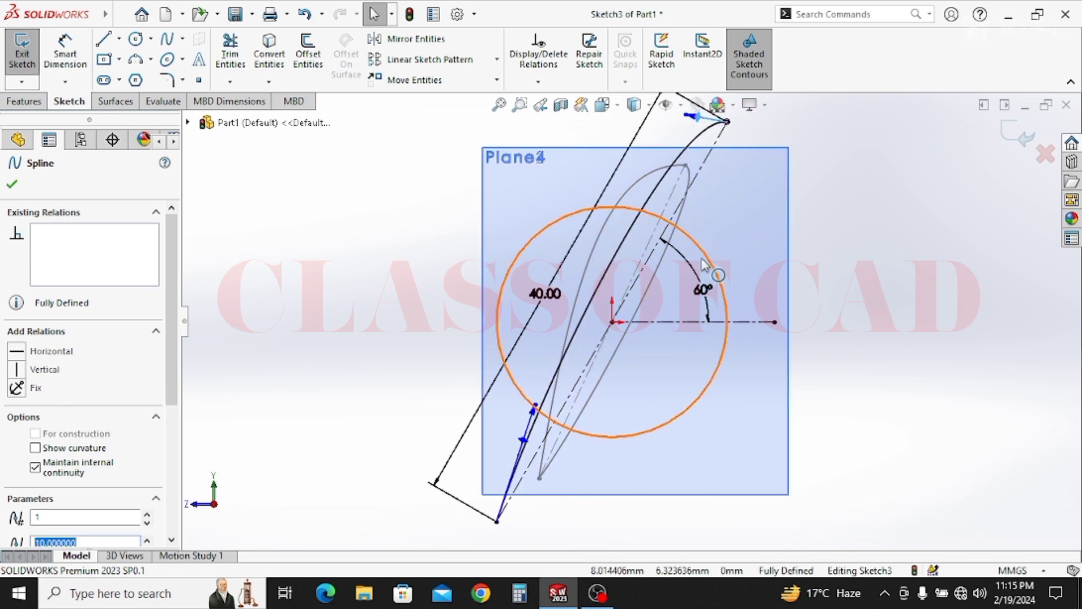
pyautogui.keyDown('ctrl'); pyautogui.moveTo(706, 252); pyautogui.dragTo(656, 308, button='middle'); pyautogui.keyUp('ctrl')
pyautogui.moveTo(645, 176); pyautogui.dragTo(615, 170)
pyautogui.scroll(-1, 634, 249)
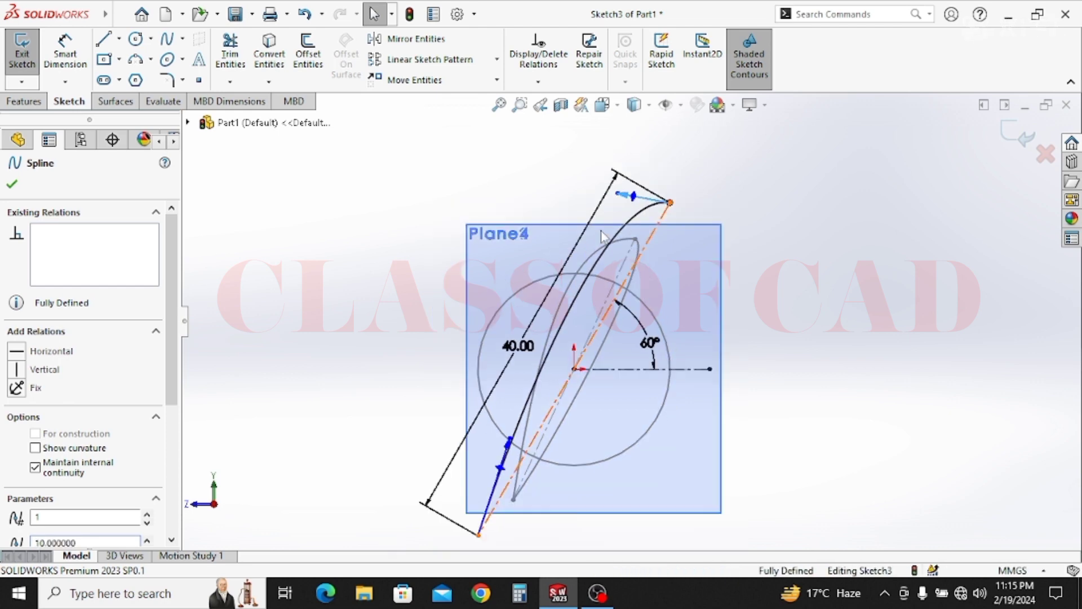
# Sketch a second two-point spline joining the same two endpoints of the inclined centerline.
pyautogui.keyDown('ctrl'); pyautogui.moveTo(606, 239); pyautogui.dragTo(564, 178, button='middle'); pyautogui.keyUp('ctrl')
pyautogui.click(168, 44)
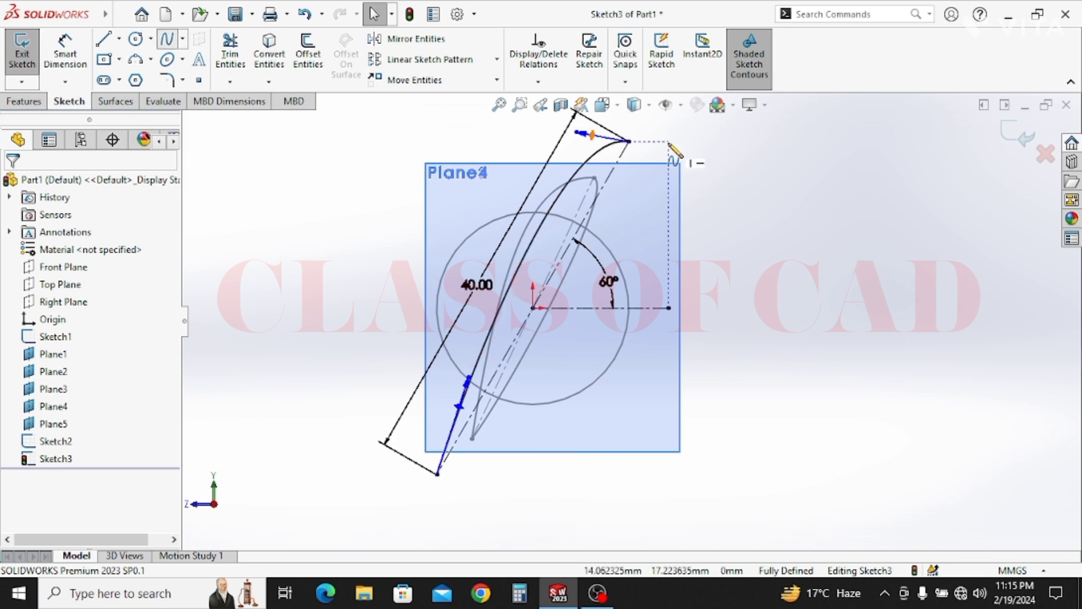
pyautogui.click(438, 473)
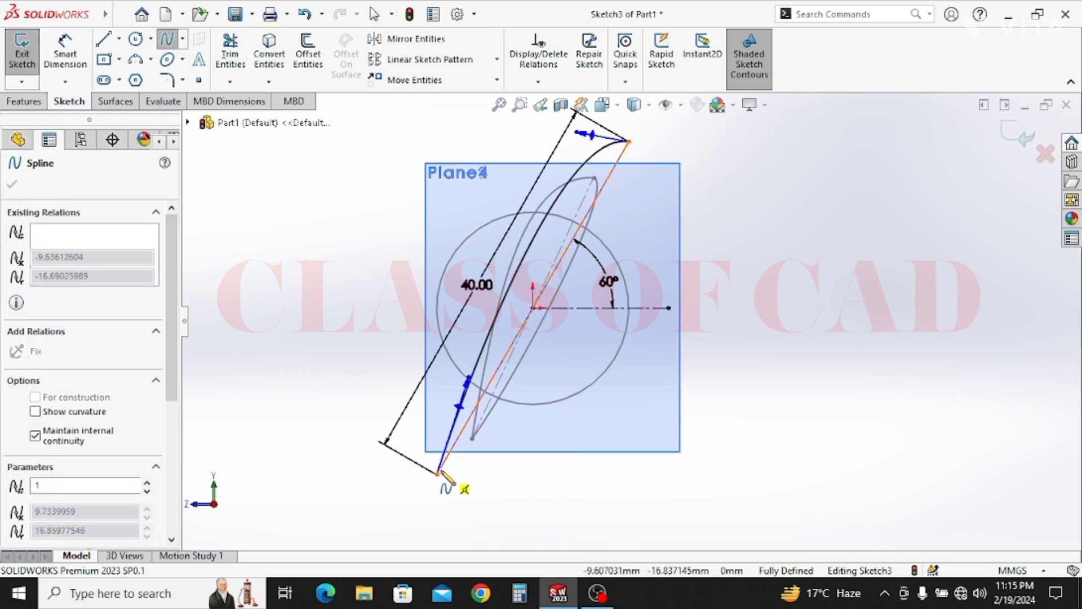
pyautogui.press('Escape')
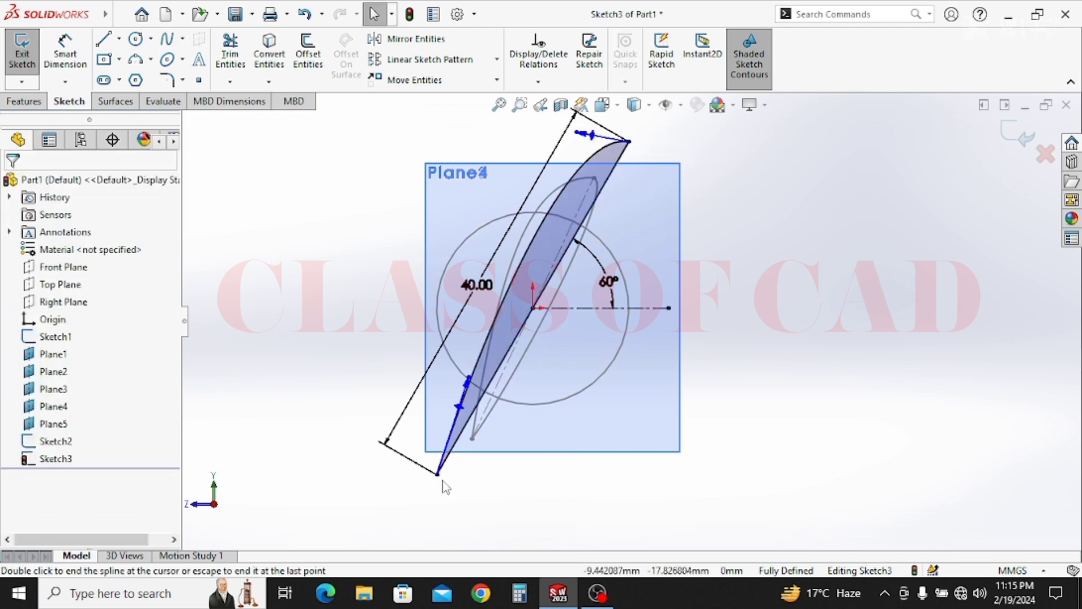
# Bow the second spline out below the centerline with a rounded nose, and slightly lengthen the first spline's tangent handle at the nose.
pyautogui.click(490, 445)
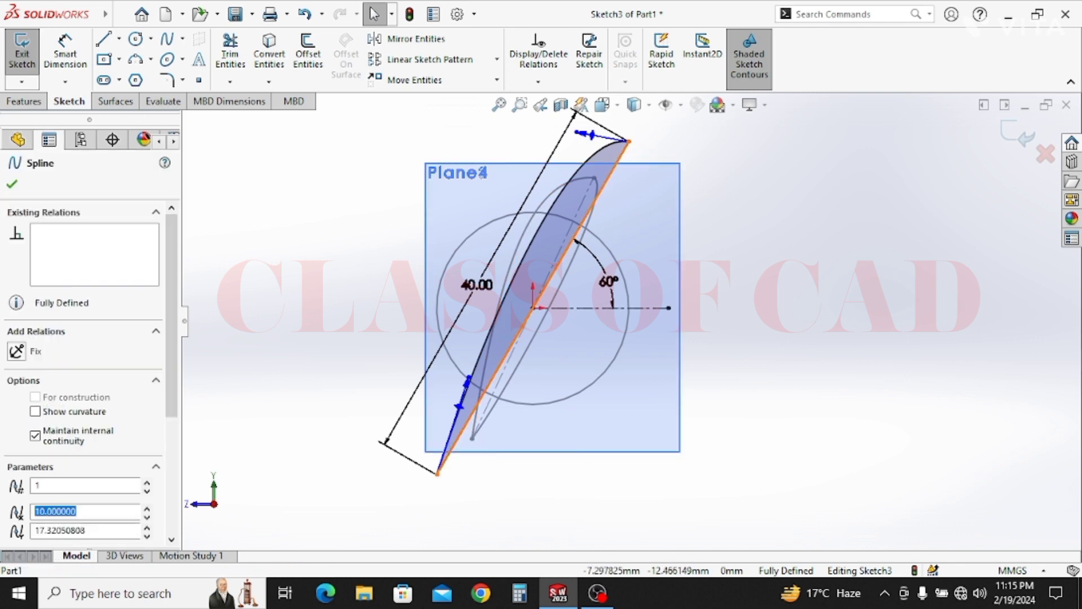
pyautogui.click(508, 398)
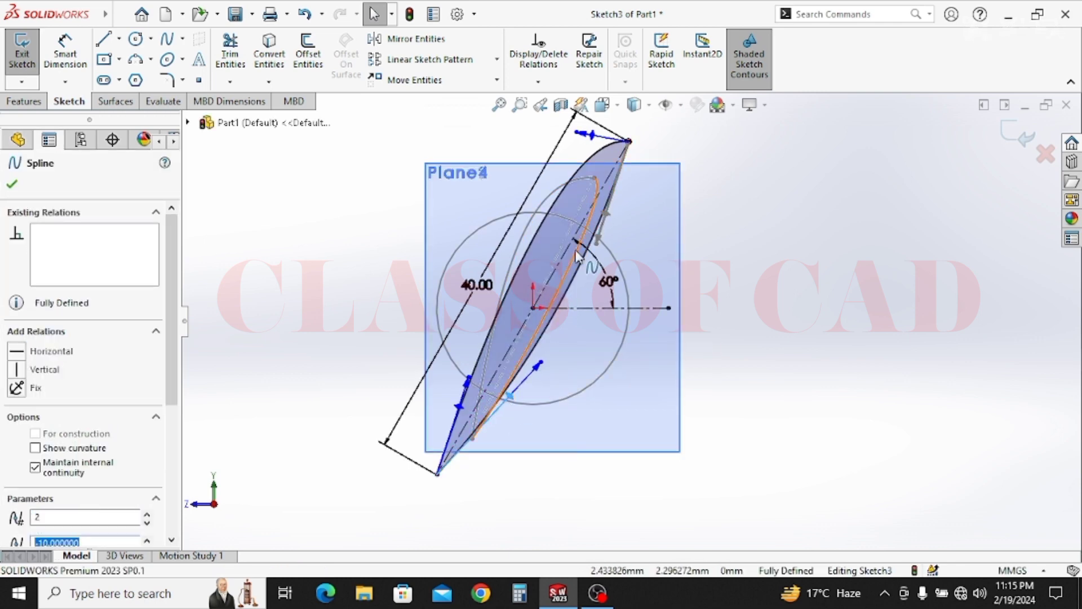
pyautogui.moveTo(600, 236); pyautogui.dragTo(648, 166)
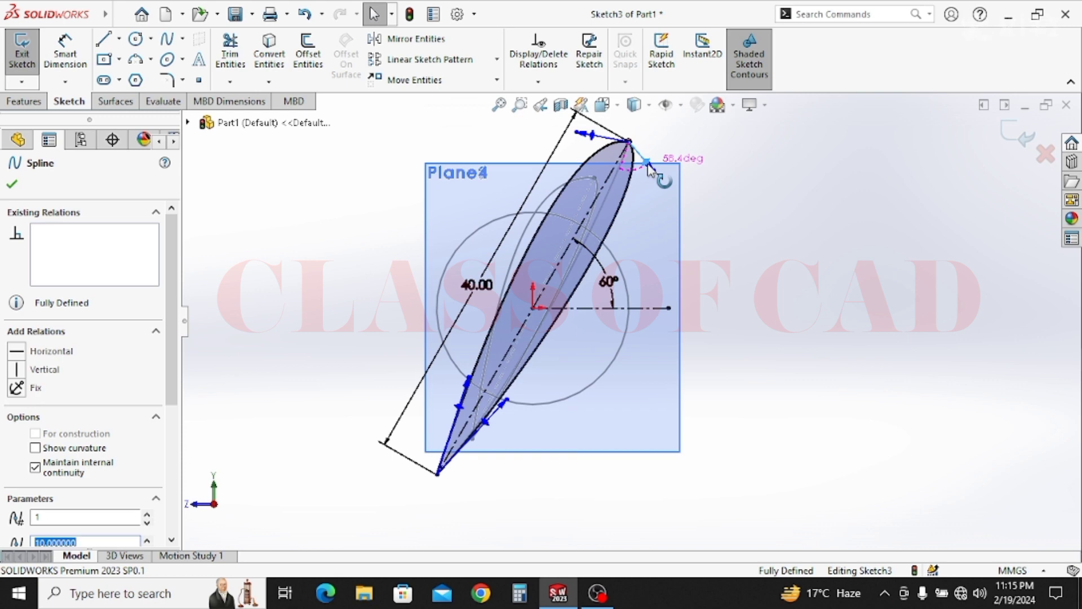
pyautogui.click(759, 289)
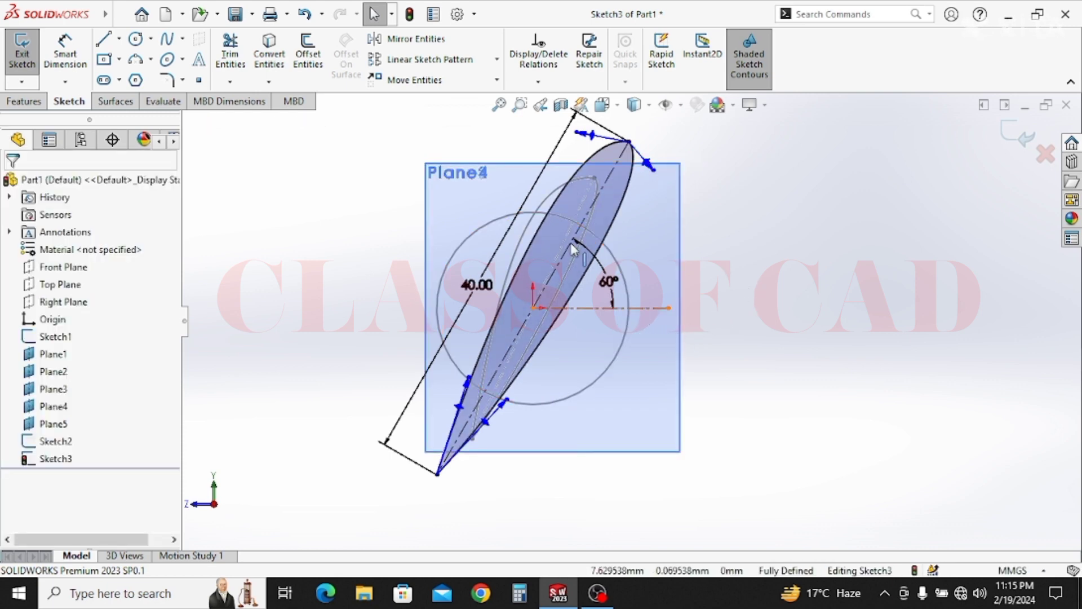
pyautogui.click(583, 136)
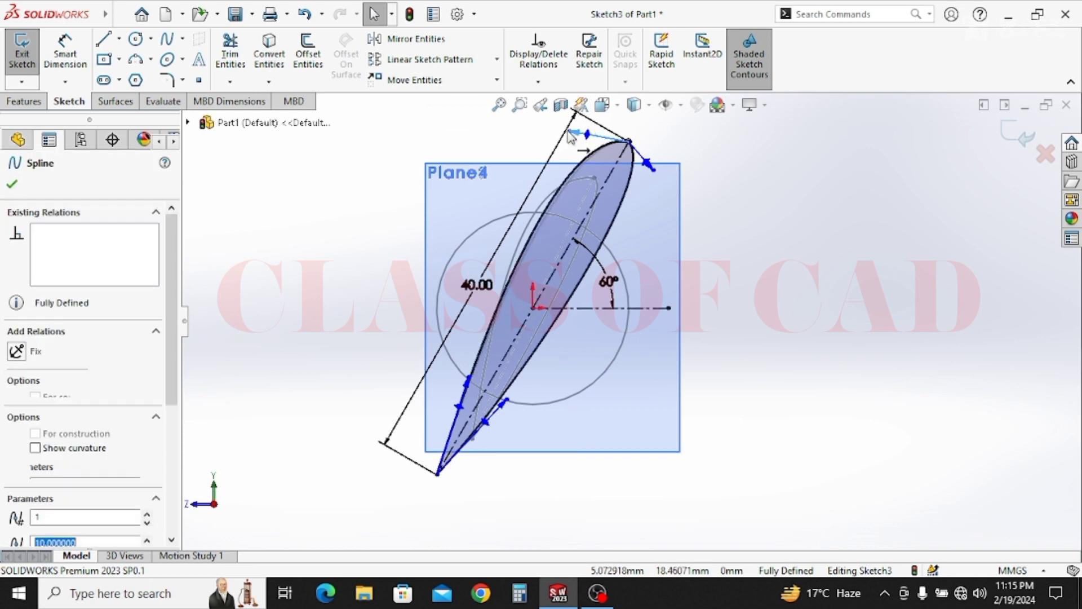
pyautogui.click(768, 287)
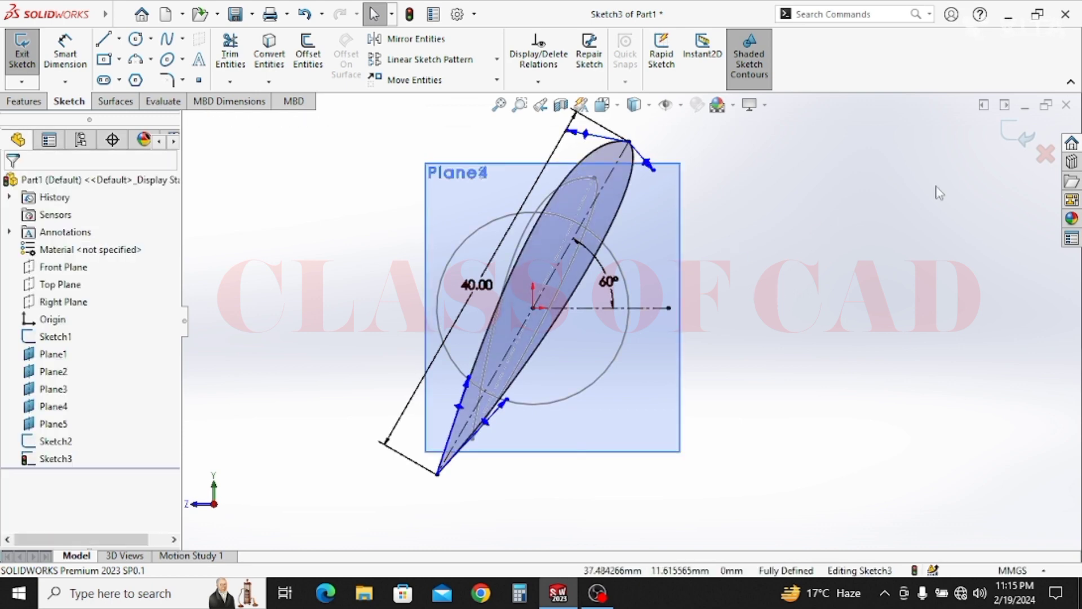
# Exit the finished airfoil sketch and start a new sketch on Plane3.
pyautogui.click(1029, 139)
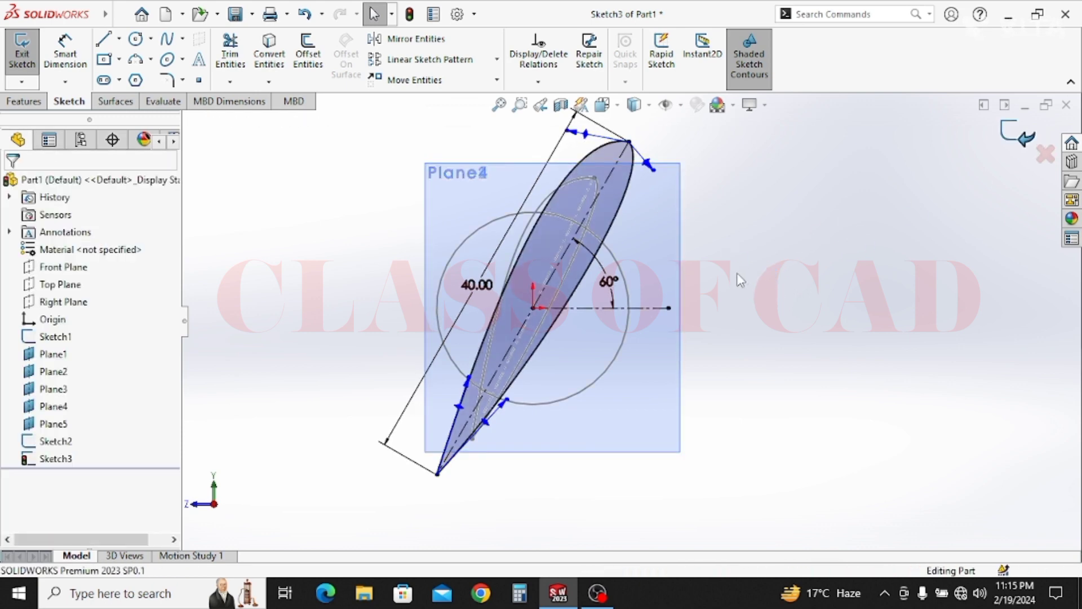
pyautogui.press('Escape')
pyautogui.scroll(2, 626, 326)
pyautogui.moveTo(586, 336); pyautogui.dragTo(640, 375, button='middle')
pyautogui.scroll(2, 644, 376)
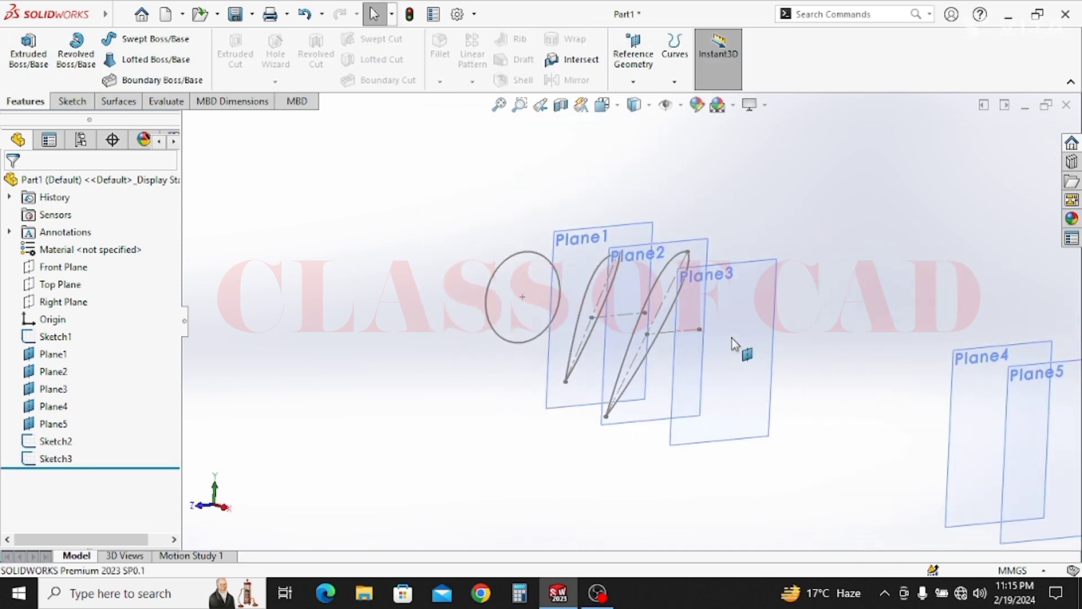
pyautogui.click(749, 273)
pyautogui.click(816, 221)
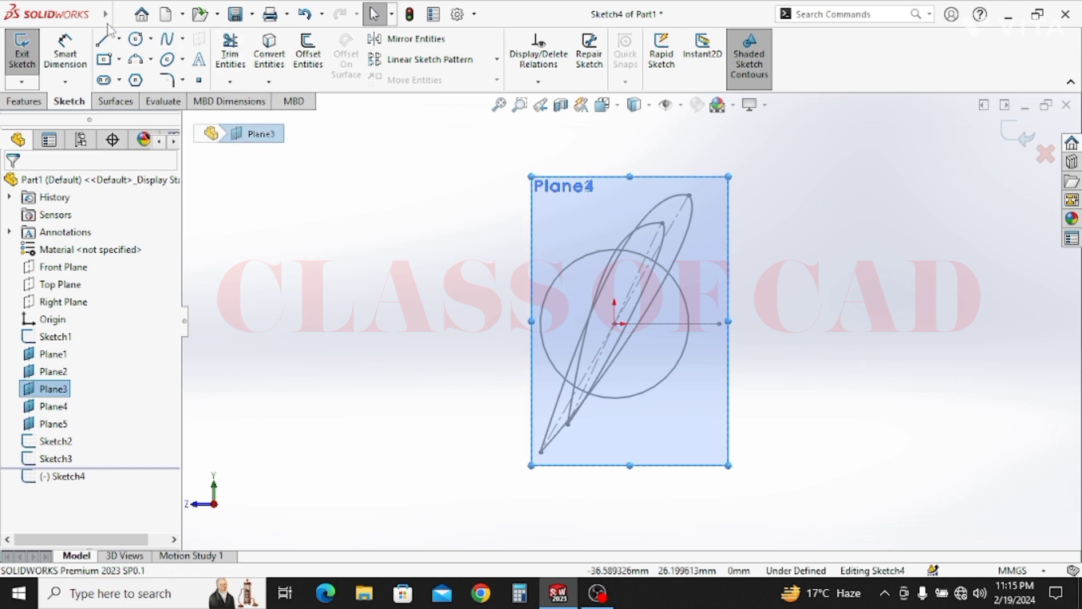
# Sketch a horizontal centerline on Plane3 from the endpoint of the earlier horizontal centerline to the origin.
pyautogui.click(119, 38)
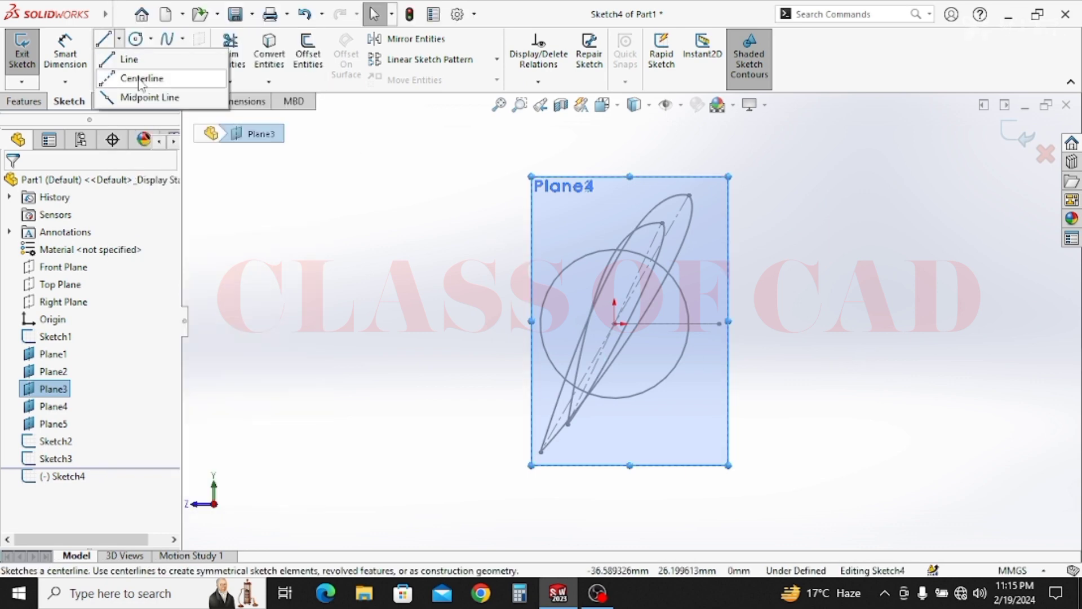
pyautogui.click(141, 77)
pyautogui.scroll(-3, 693, 341)
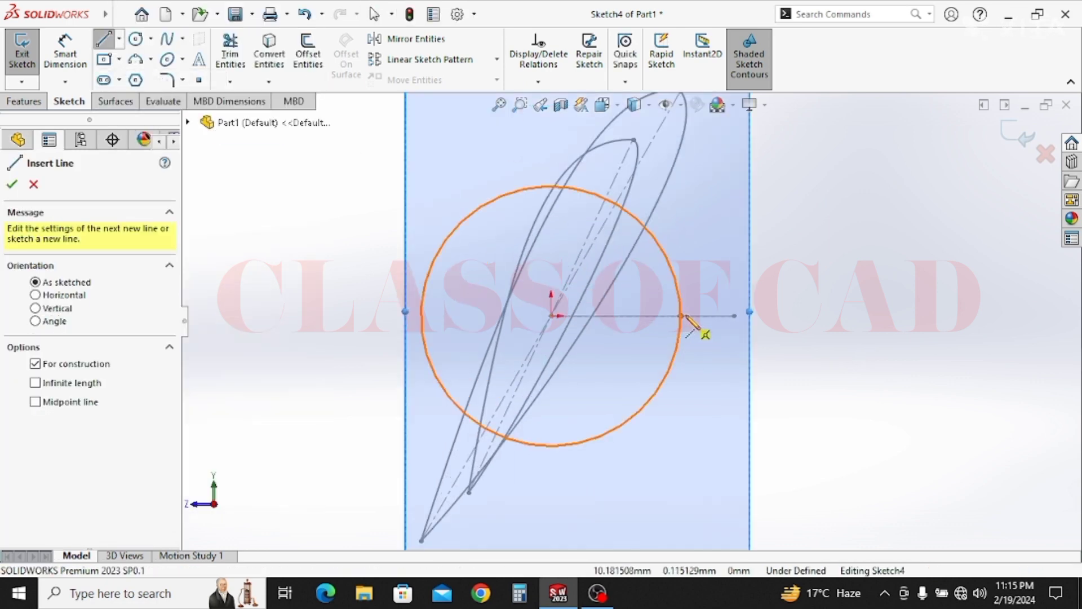
pyautogui.click(734, 315)
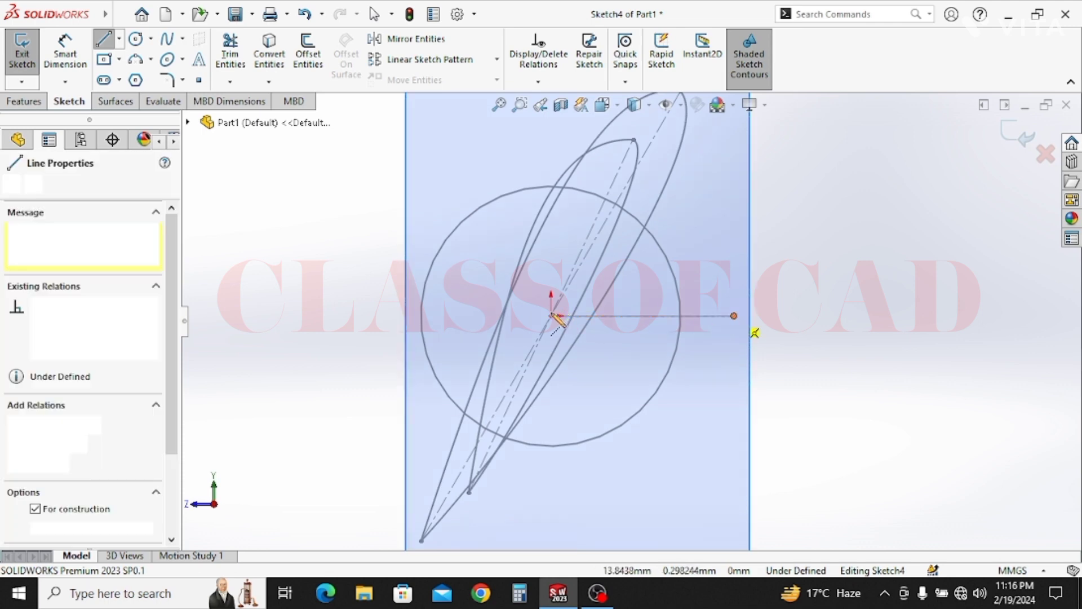
pyautogui.click(551, 316)
pyautogui.press('Escape')
# Sketch an inclined centerline about 27.6 mm long at about 46°, passing close to the origin with its ends just outside the circle.
pyautogui.click(119, 41)
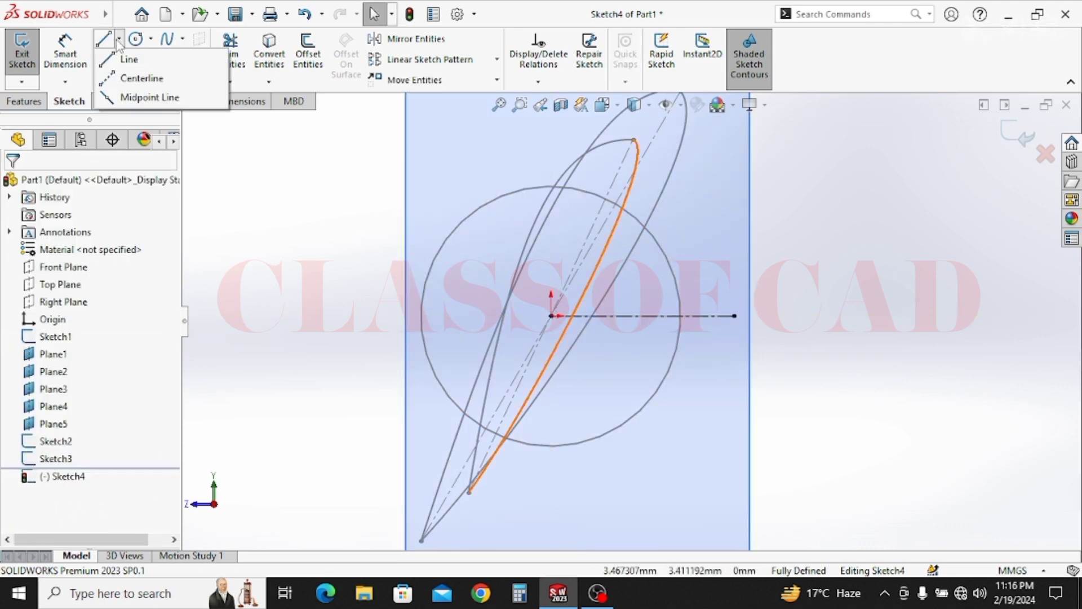
pyautogui.click(139, 79)
pyautogui.click(684, 182)
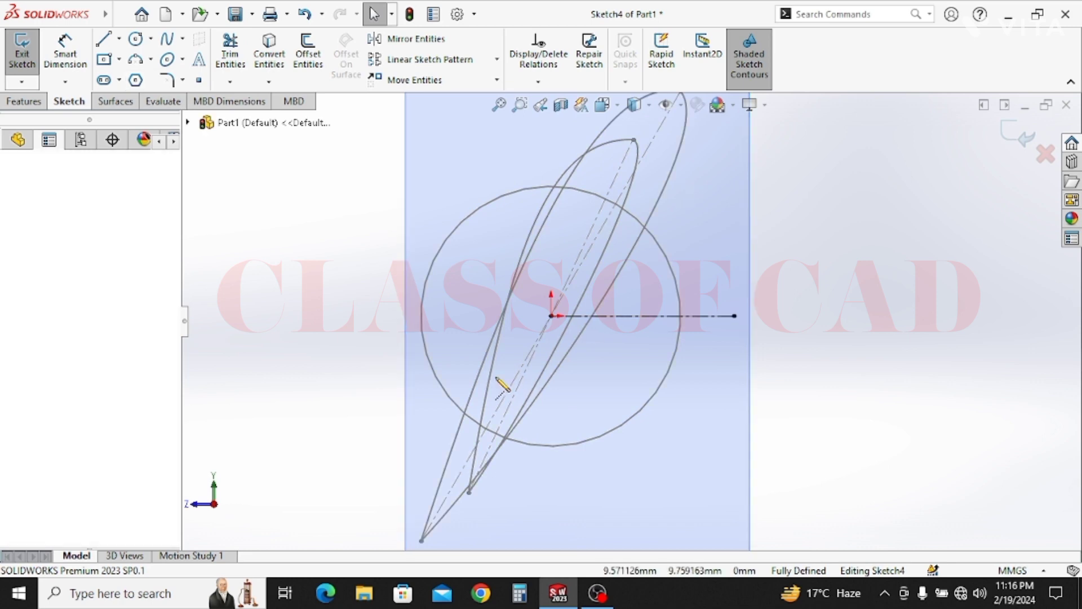
pyautogui.click(435, 439)
pyautogui.press('Escape')
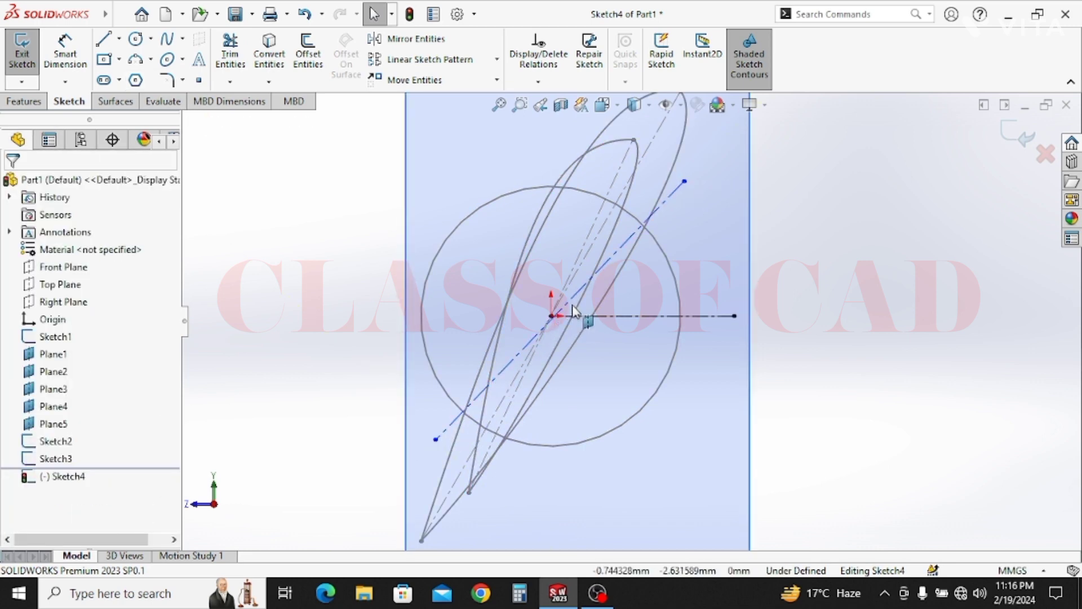
# Add a midpoint relation between the Plane3 inclined centerline and the origin.
pyautogui.click(554, 318)
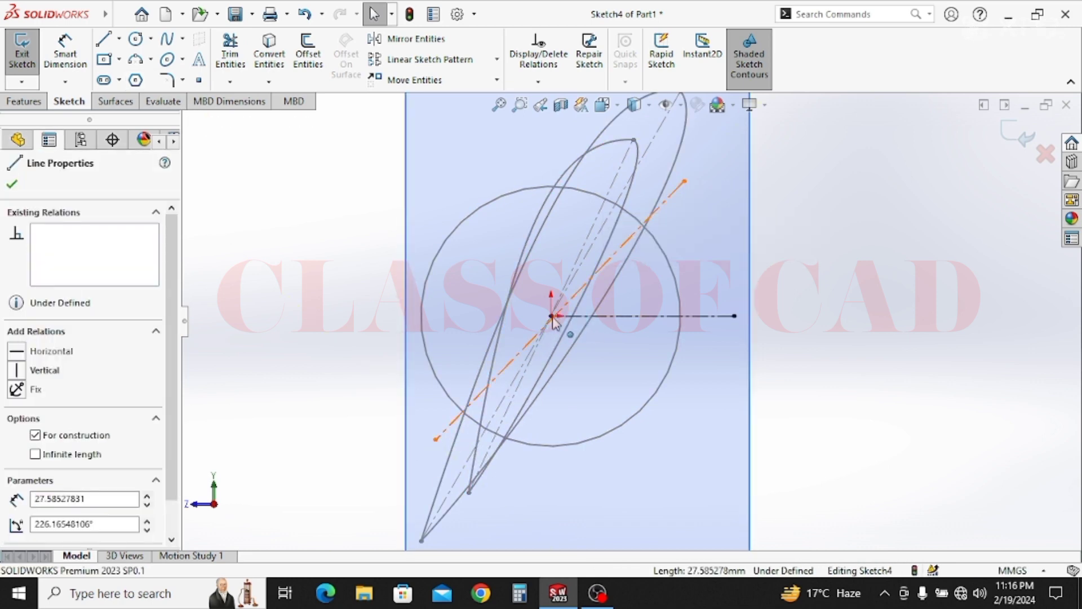
pyautogui.keyDown('ctrl'); pyautogui.click(551, 316); pyautogui.keyUp('ctrl')
pyautogui.click(623, 270)
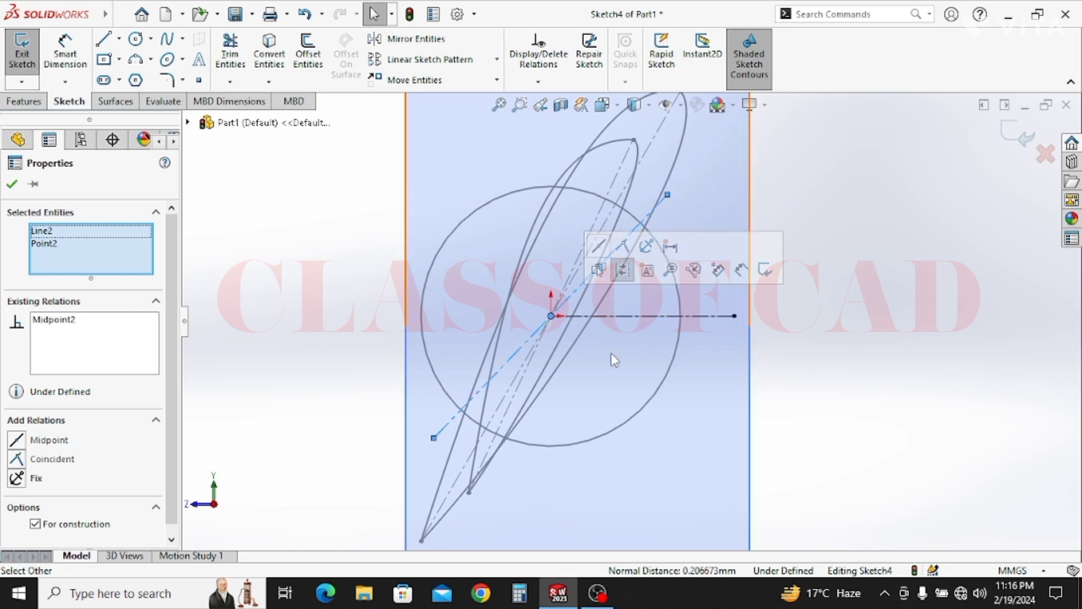
pyautogui.click(615, 360)
# Dimension the angle between the Plane3 inclined centerline and the horizontal centerline to 45°.
pyautogui.click(65, 53)
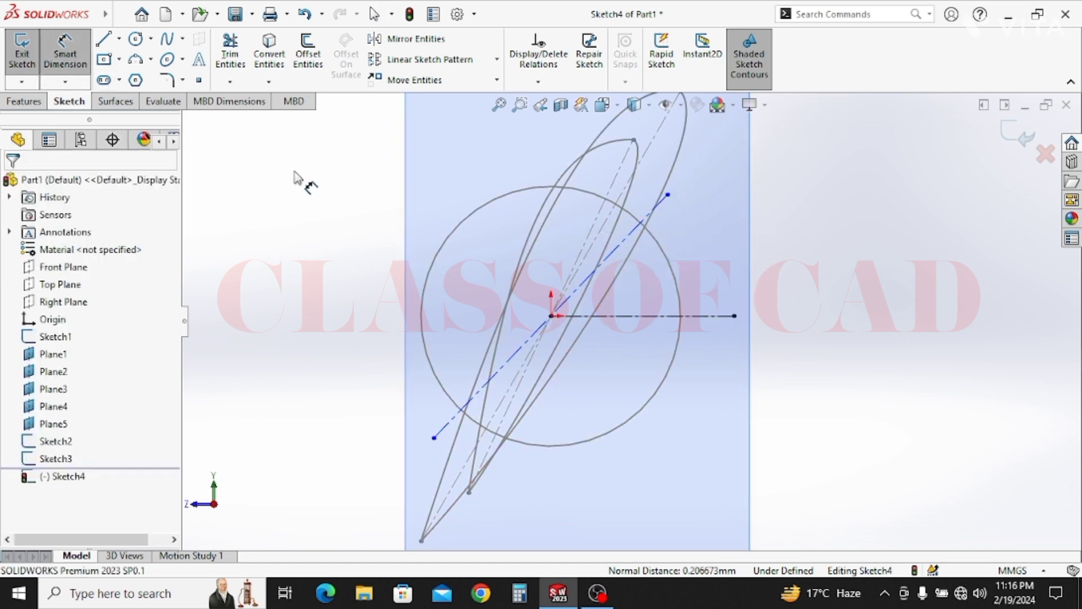
pyautogui.click(602, 299)
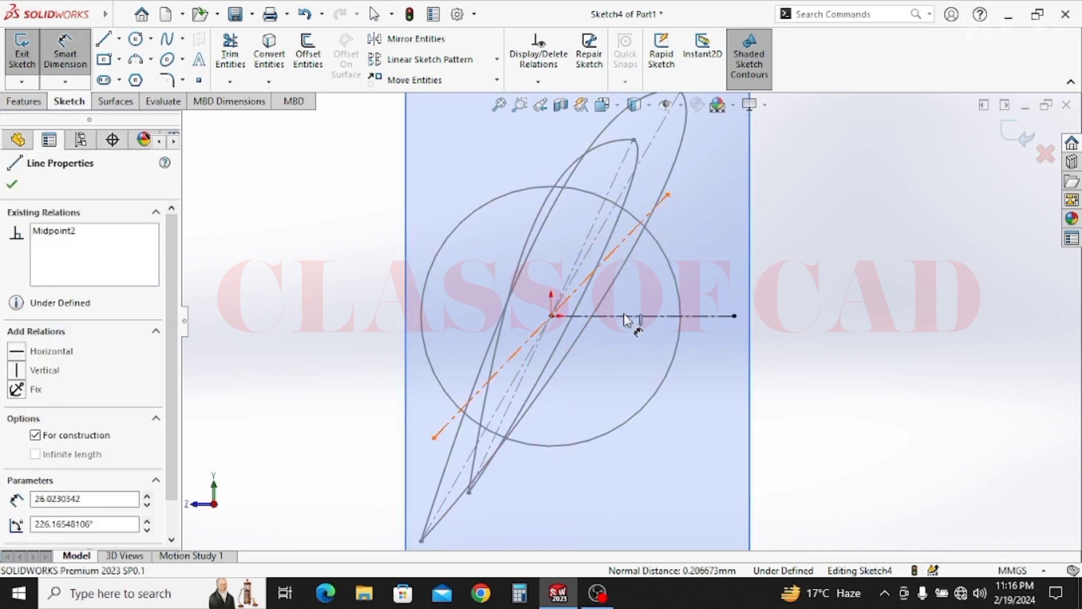
pyautogui.click(633, 315)
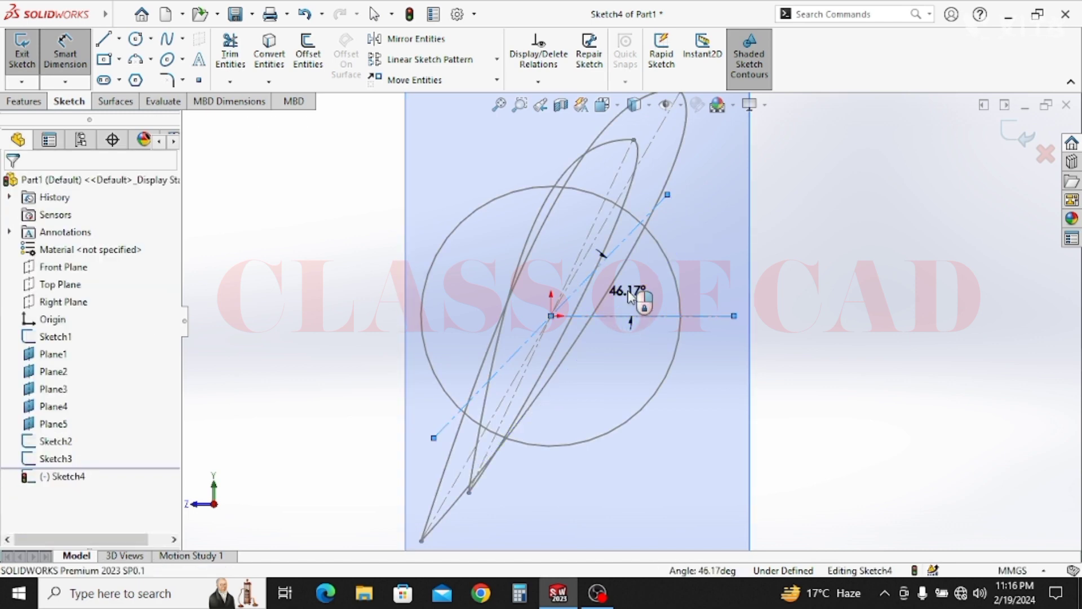
pyautogui.click(629, 293)
pyautogui.press('Return')
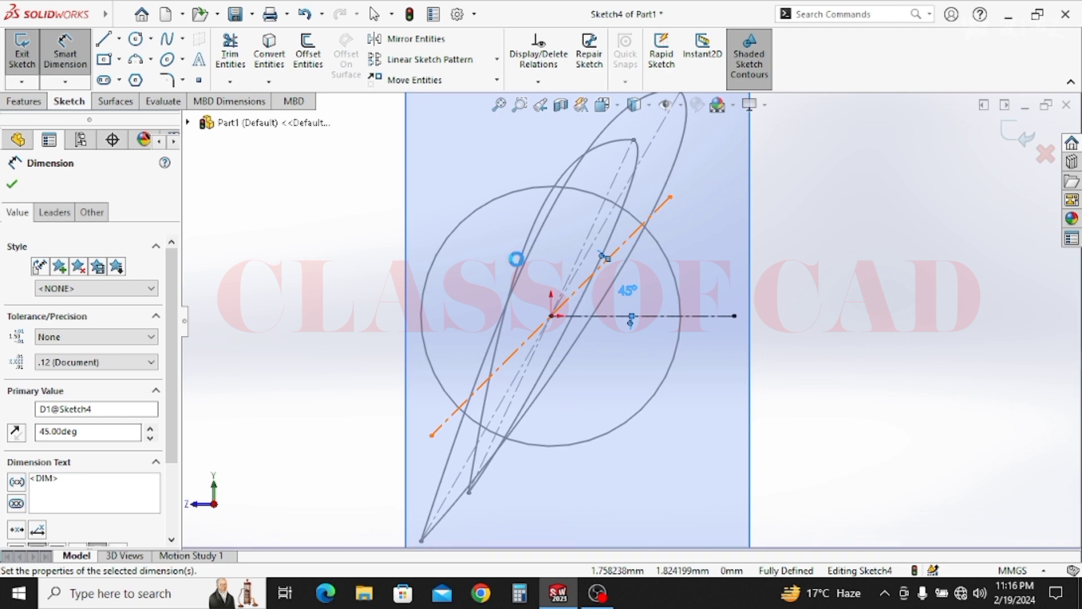
# Dimension the length of the inclined centerline on Plane3 to 50 mm.
pyautogui.click(491, 253)
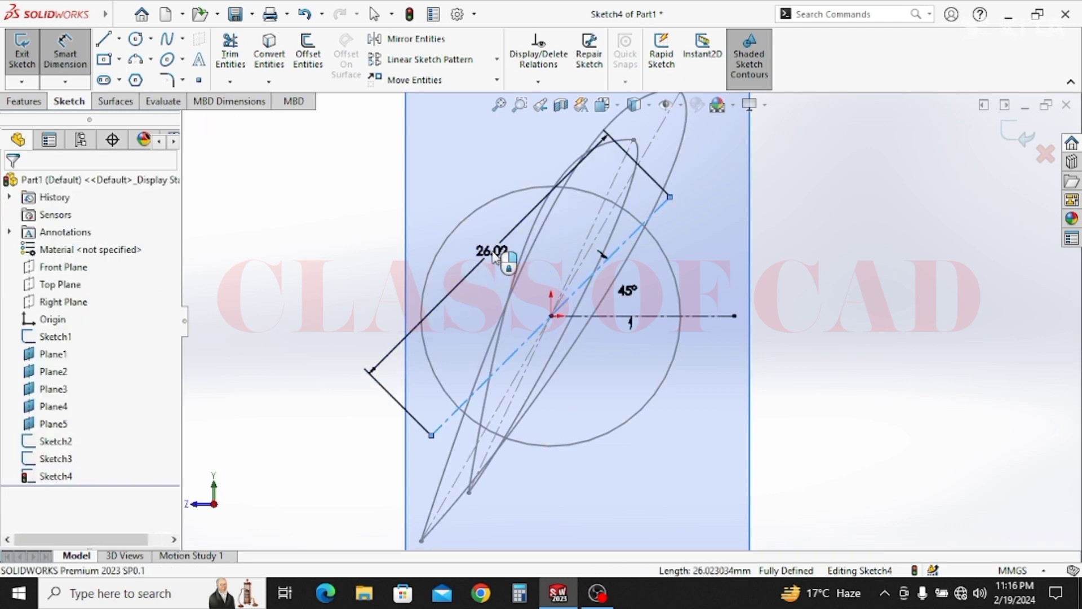
pyautogui.click(494, 255)
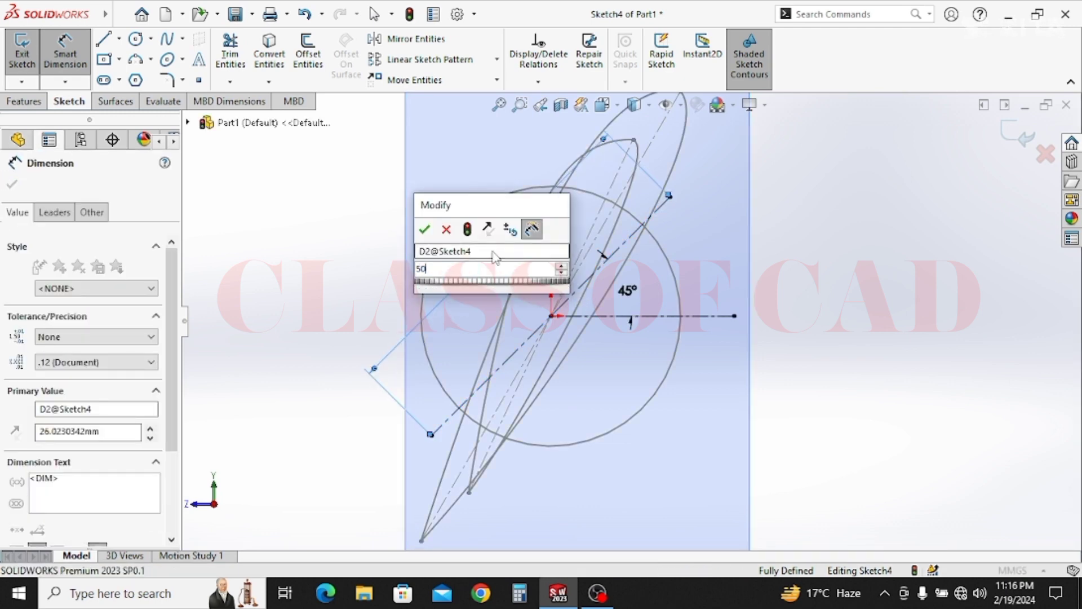
pyautogui.press('Return')
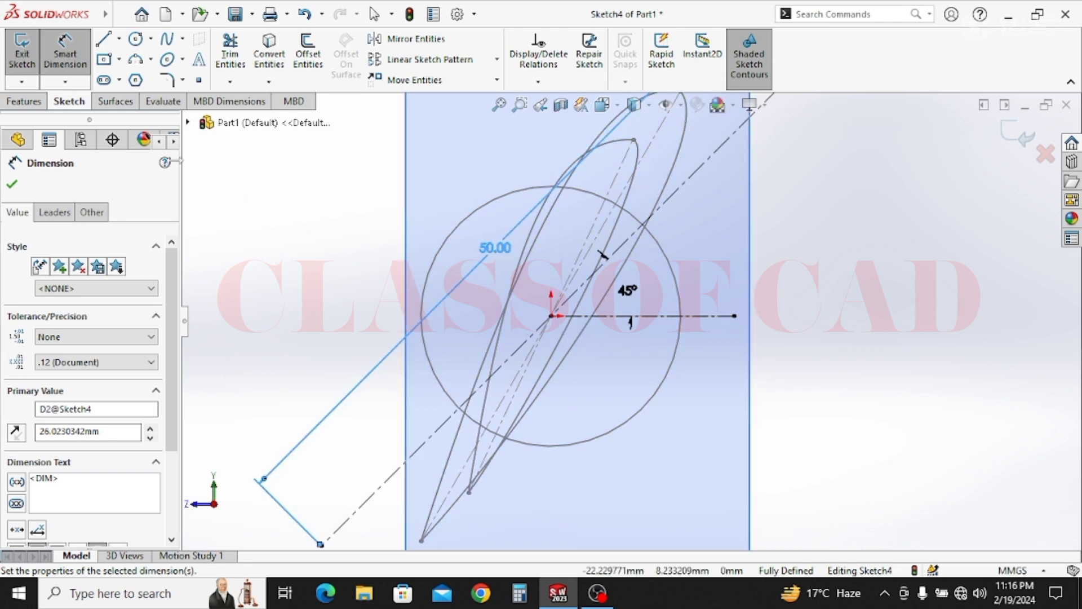
pyautogui.click(12, 184)
pyautogui.press('Escape')
pyautogui.press('f')
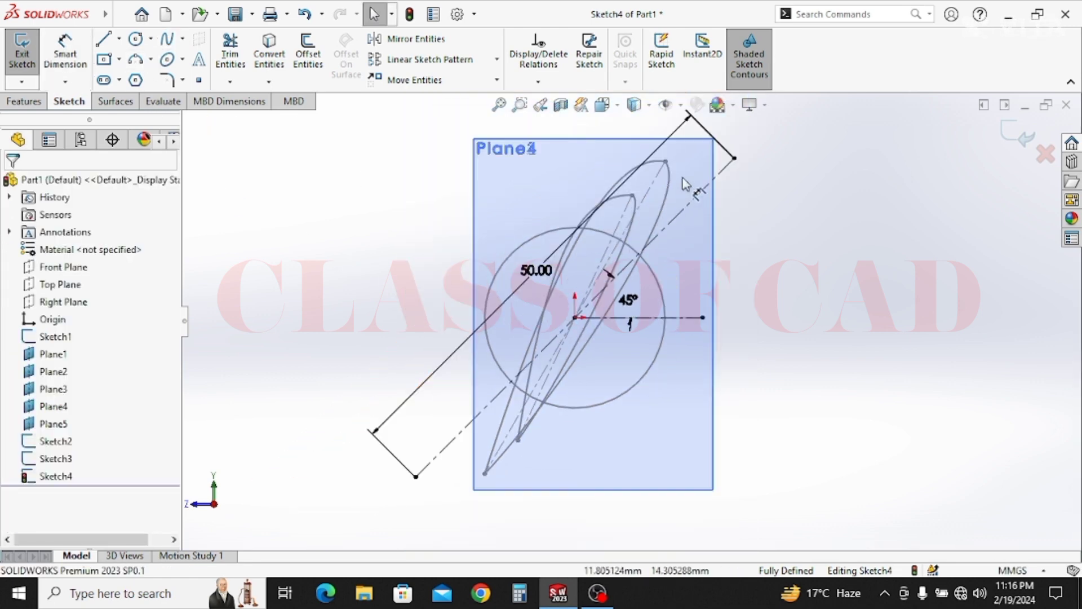
# Sketch a two-point spline from the upper end to the lower end of the 50 mm inclined centerline.
pyautogui.click(167, 39)
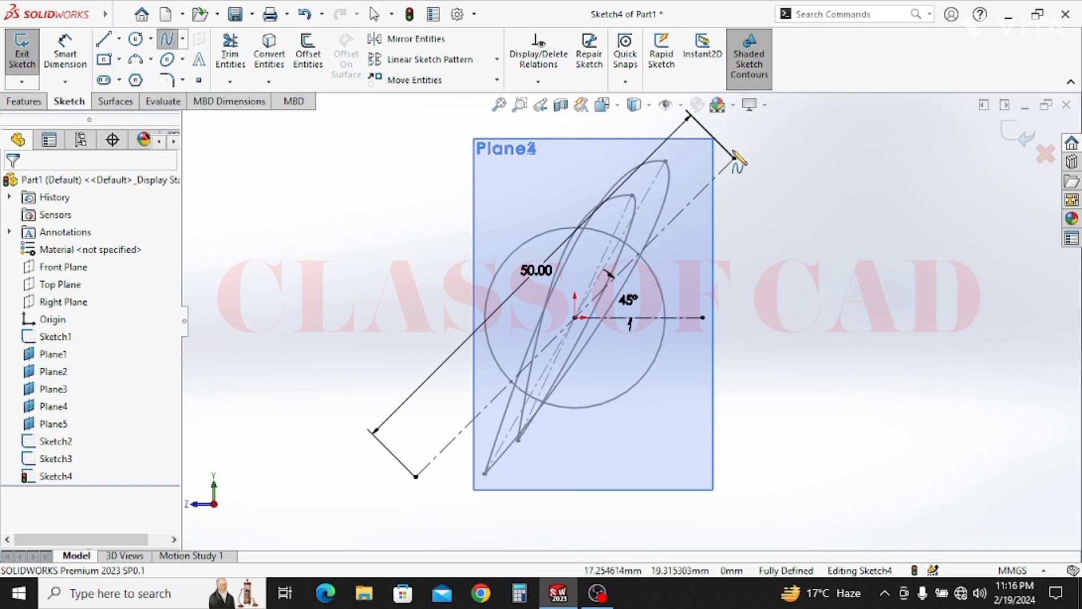
pyautogui.click(416, 477)
pyautogui.press('Escape')
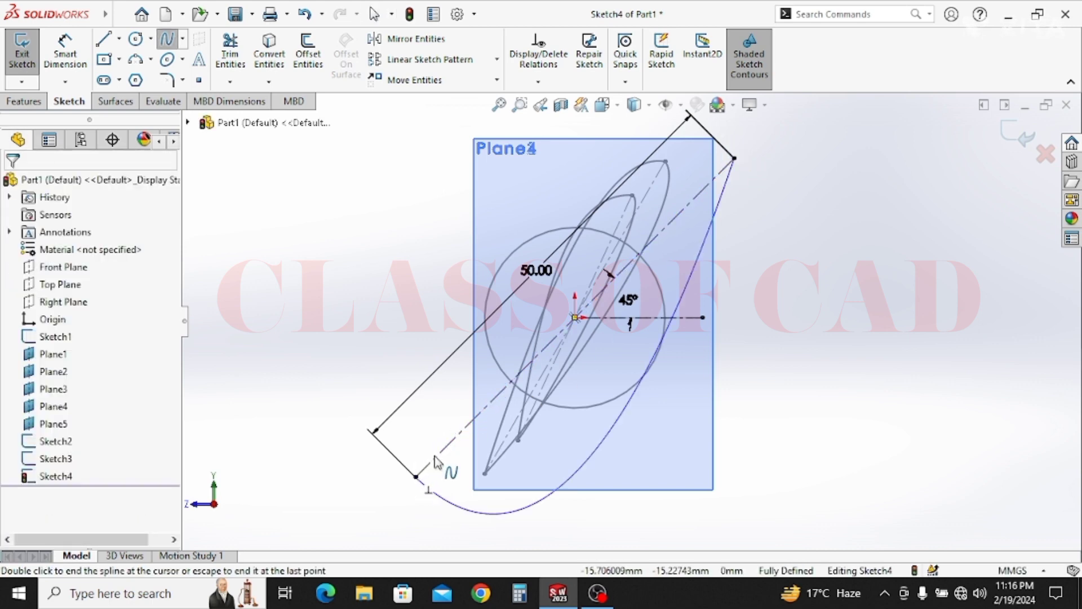
pyautogui.press('Escape')
# Bow the spline above the inclined centerline with its end tangent handles, rounding it near the upper end.
pyautogui.click(440, 456)
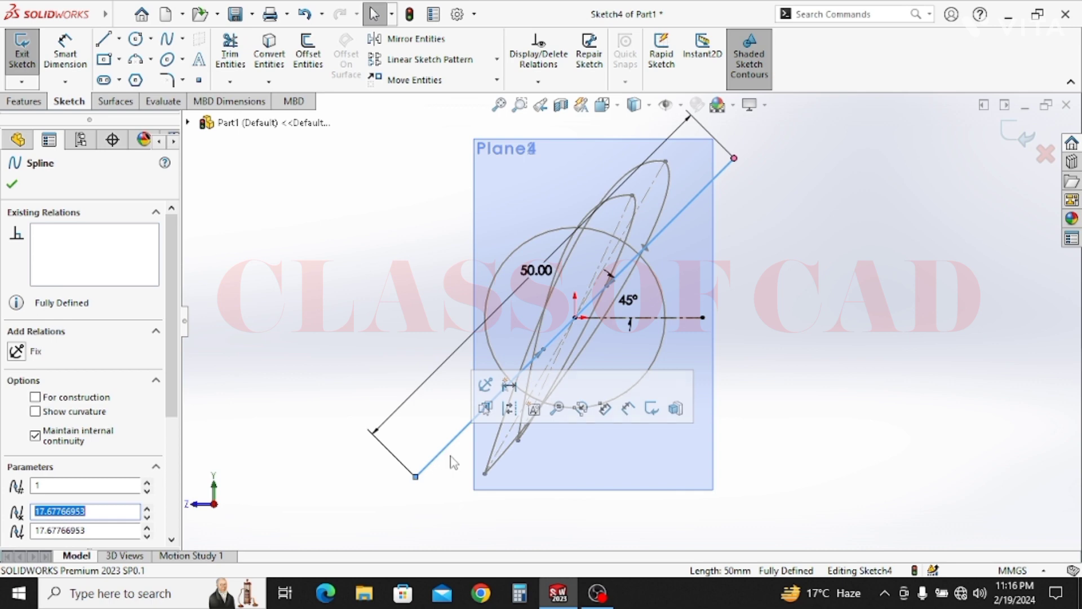
pyautogui.click(646, 249)
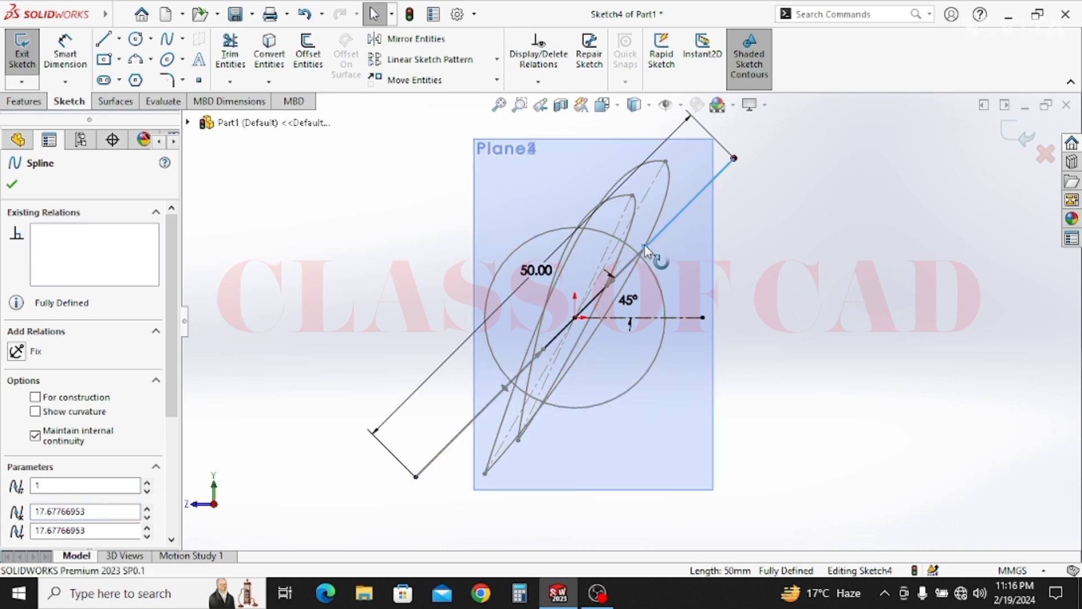
pyautogui.moveTo(646, 248); pyautogui.dragTo(671, 151)
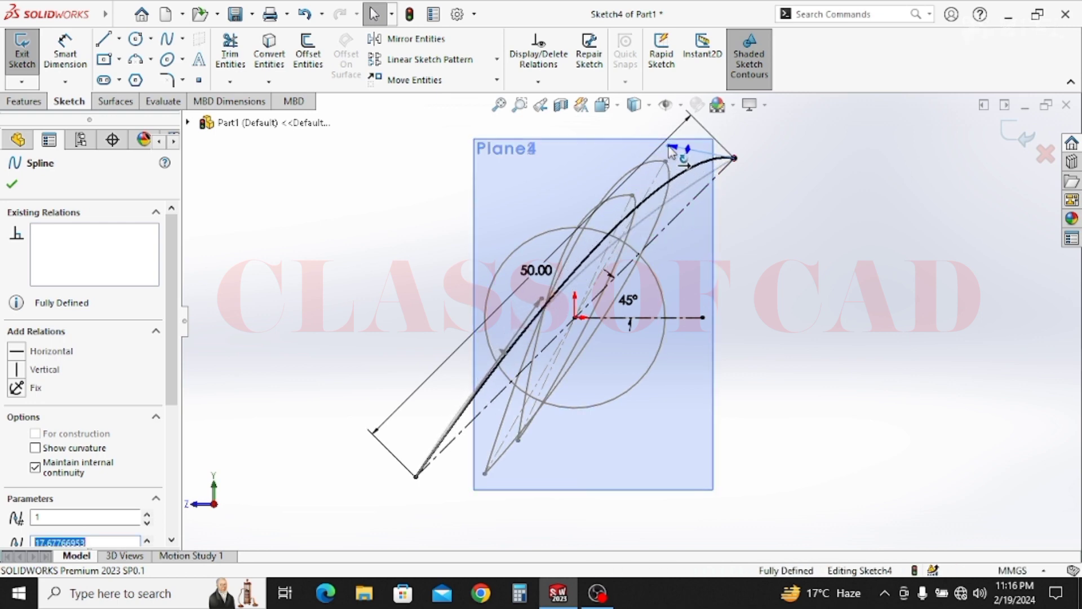
pyautogui.click(541, 300)
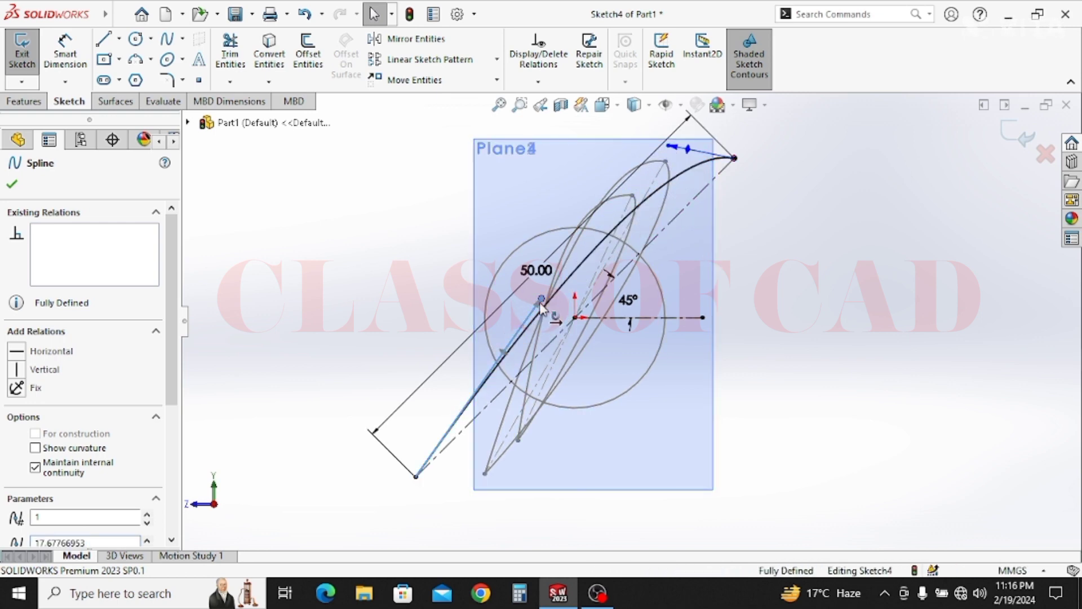
pyautogui.moveTo(541, 304); pyautogui.dragTo(528, 303)
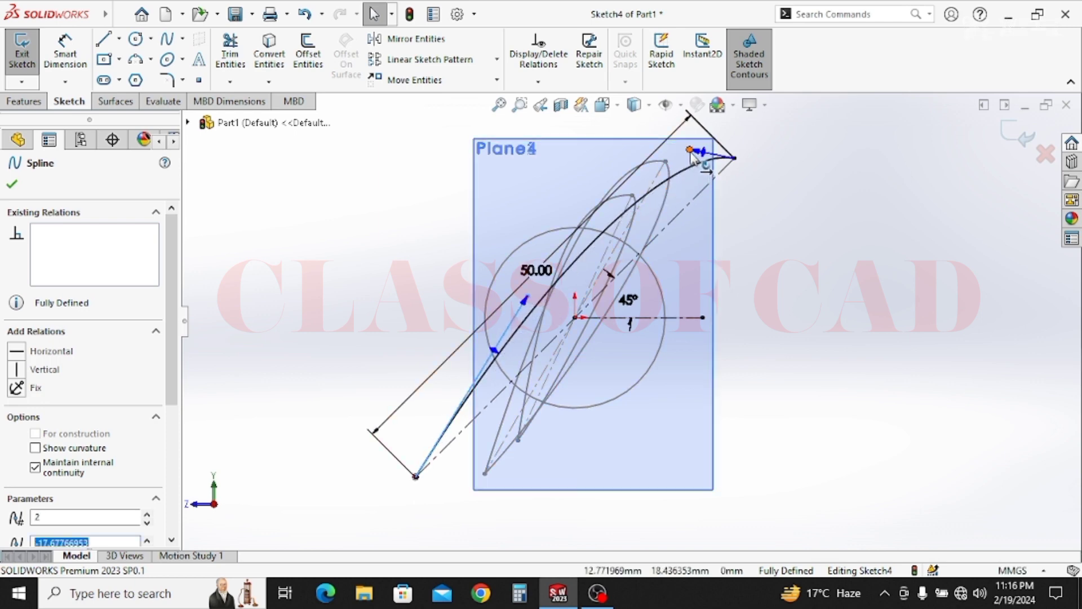
pyautogui.moveTo(697, 158); pyautogui.dragTo(683, 150)
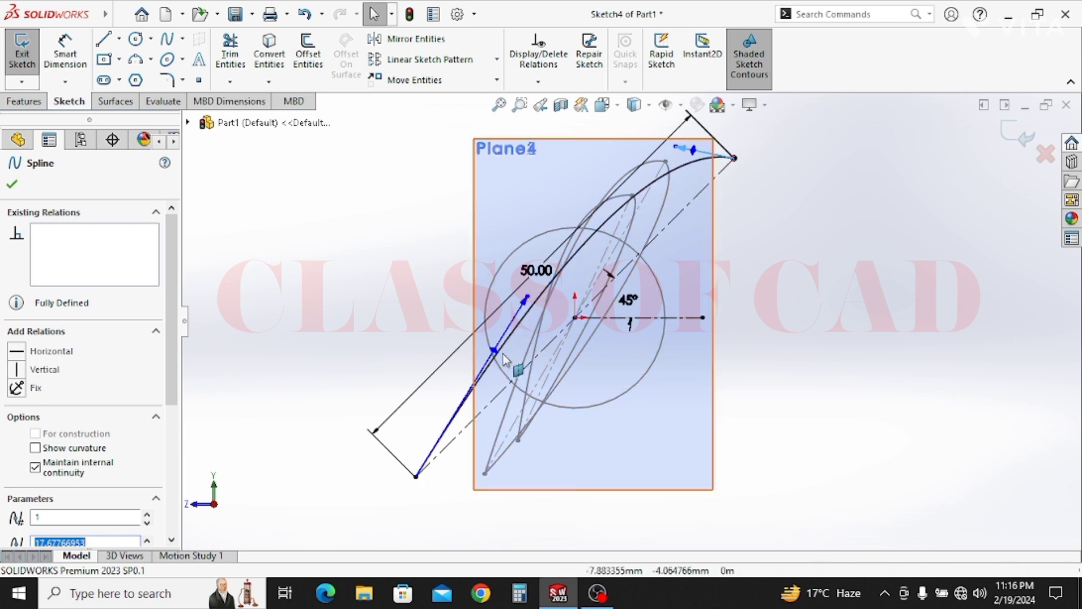
pyautogui.moveTo(499, 352); pyautogui.dragTo(508, 357)
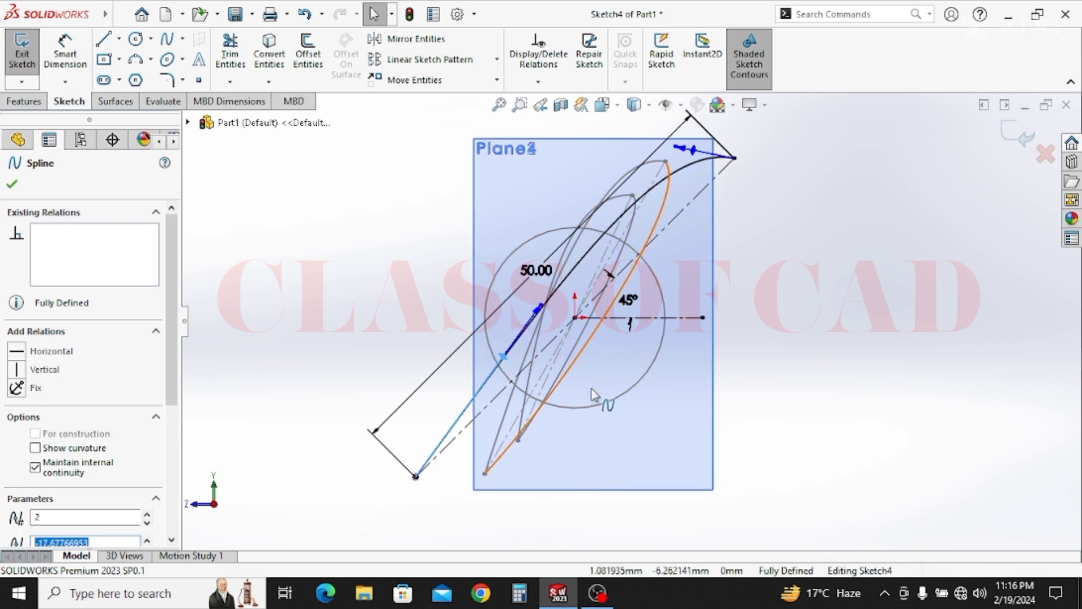
pyautogui.scroll(1, 591, 390)
pyautogui.click(372, 150)
# Sketch a second two-point spline between the same ends of the inclined centerline to close the profile.
pyautogui.click(168, 39)
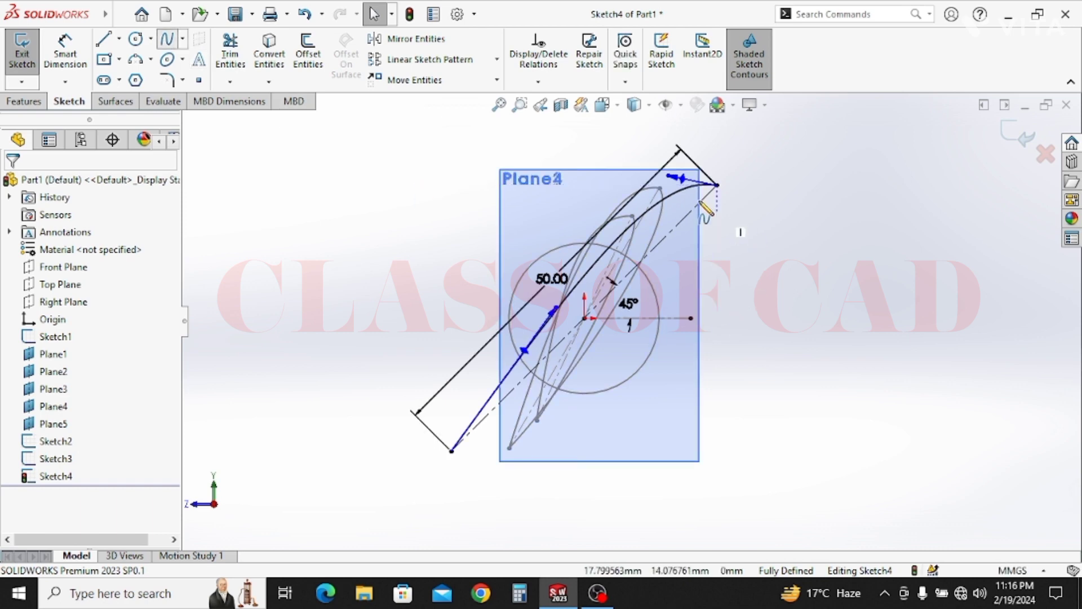
pyautogui.click(715, 197)
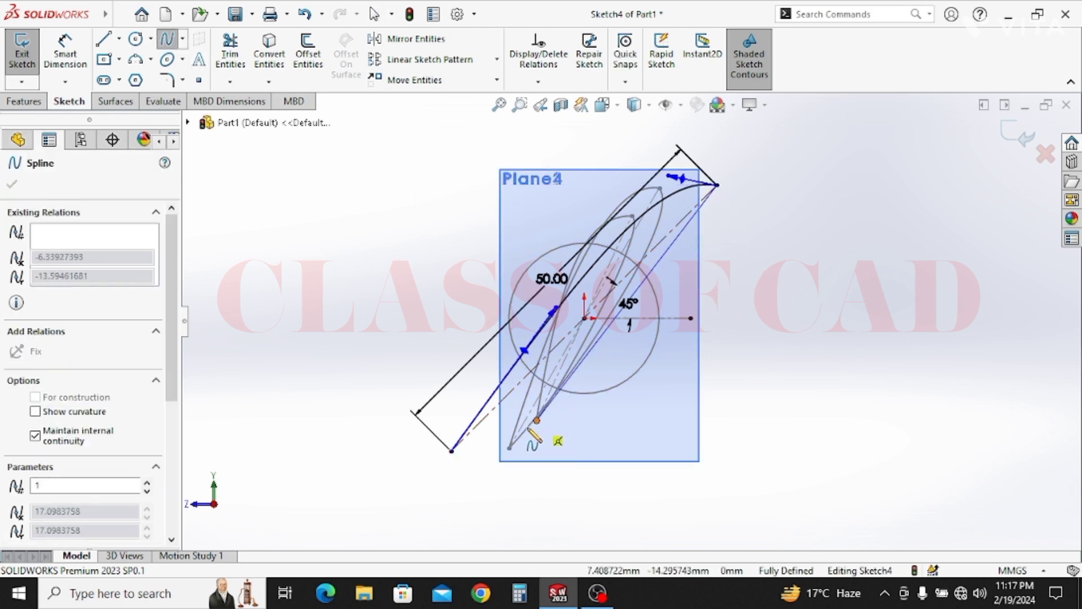
pyautogui.doubleClick(451, 451)
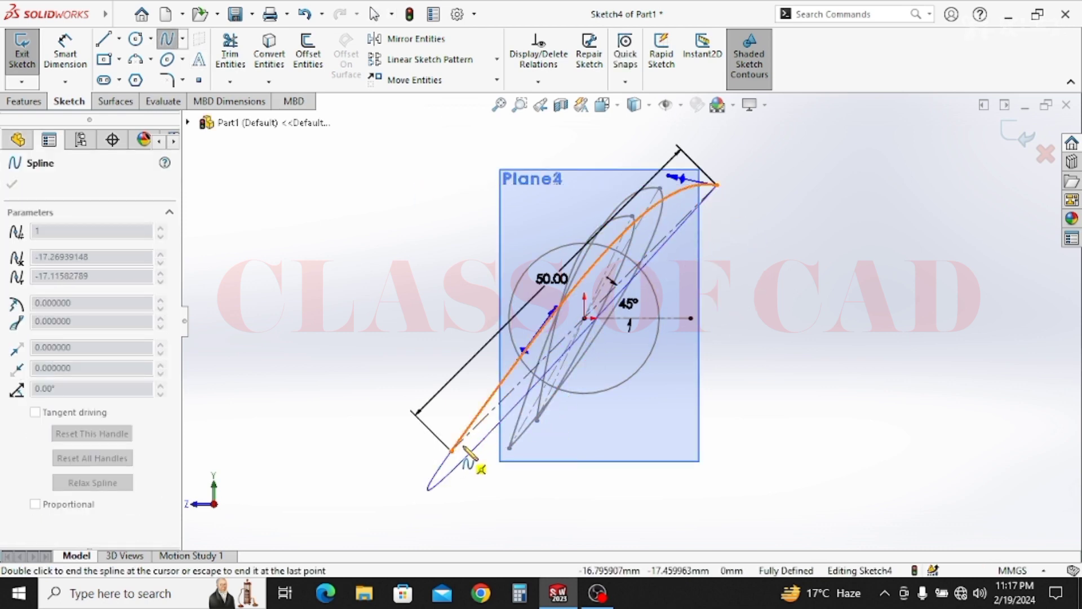
pyautogui.press('Escape')
# Bow the second spline below the inclined centerline with its end tangent handles to form the airfoil's rounded lower side.
pyautogui.click(487, 430)
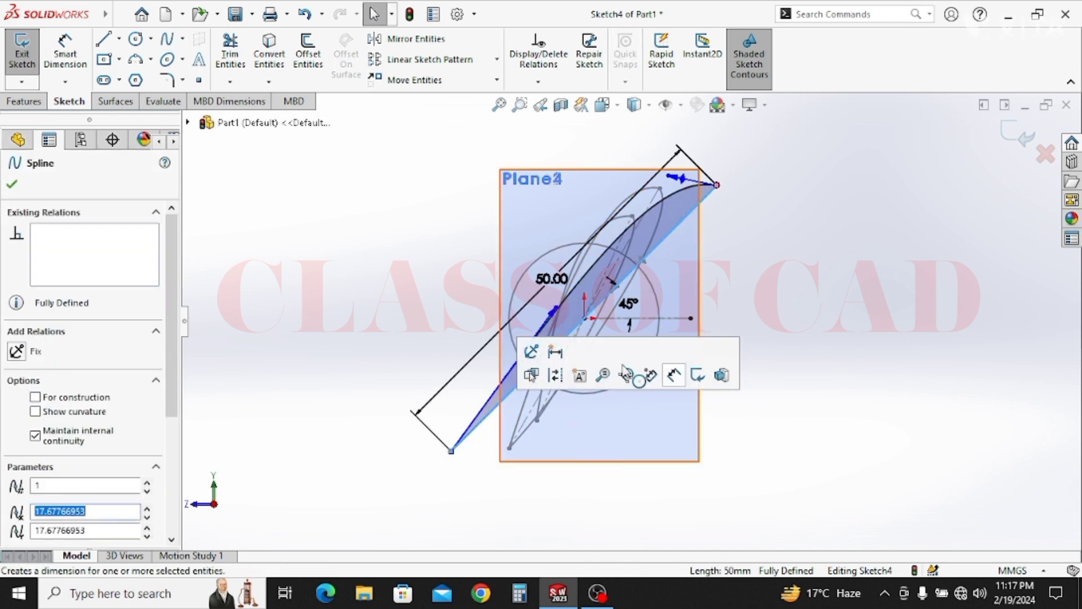
pyautogui.moveTo(645, 267); pyautogui.dragTo(693, 249)
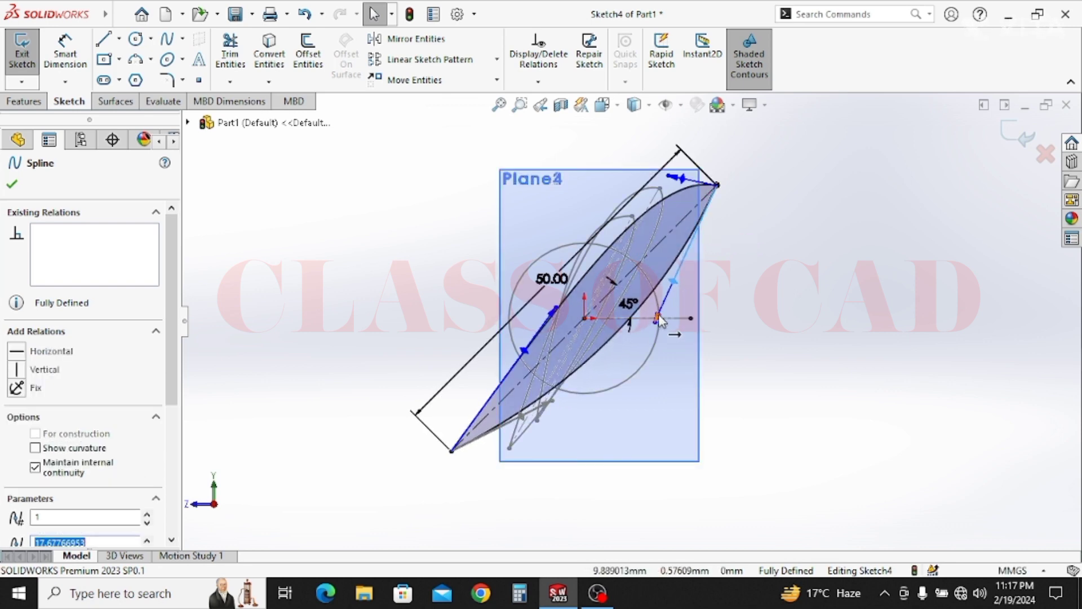
pyautogui.moveTo(658, 319)
pyautogui.mouseDown()
pyautogui.moveTo(710, 211)
pyautogui.moveTo(735, 206)
pyautogui.mouseUp()
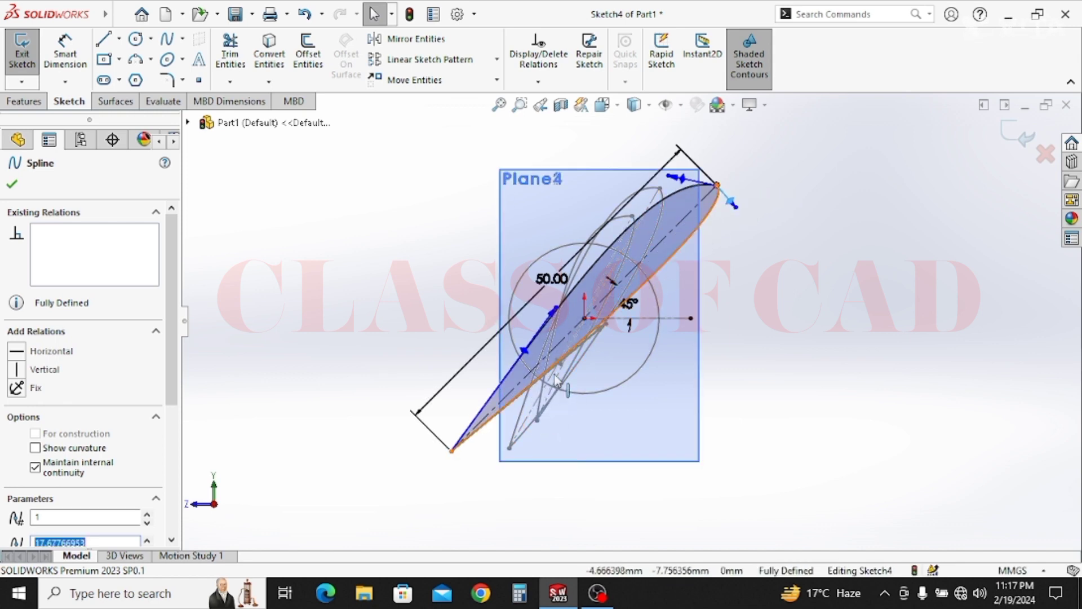
pyautogui.moveTo(558, 362); pyautogui.dragTo(559, 379)
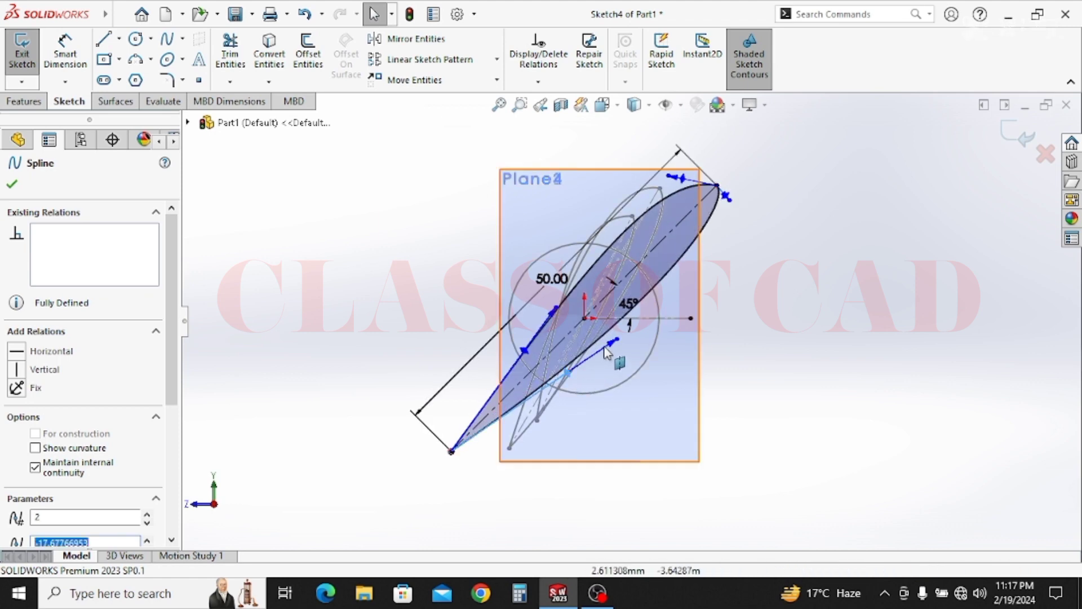
pyautogui.moveTo(613, 348); pyautogui.dragTo(565, 389)
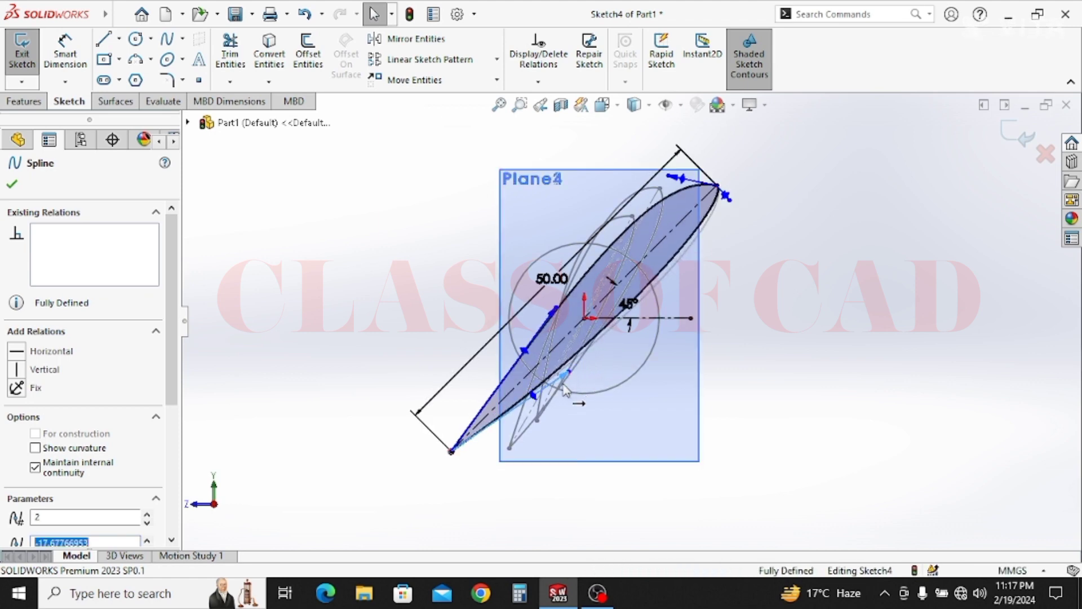
pyautogui.scroll(3, 612, 415)
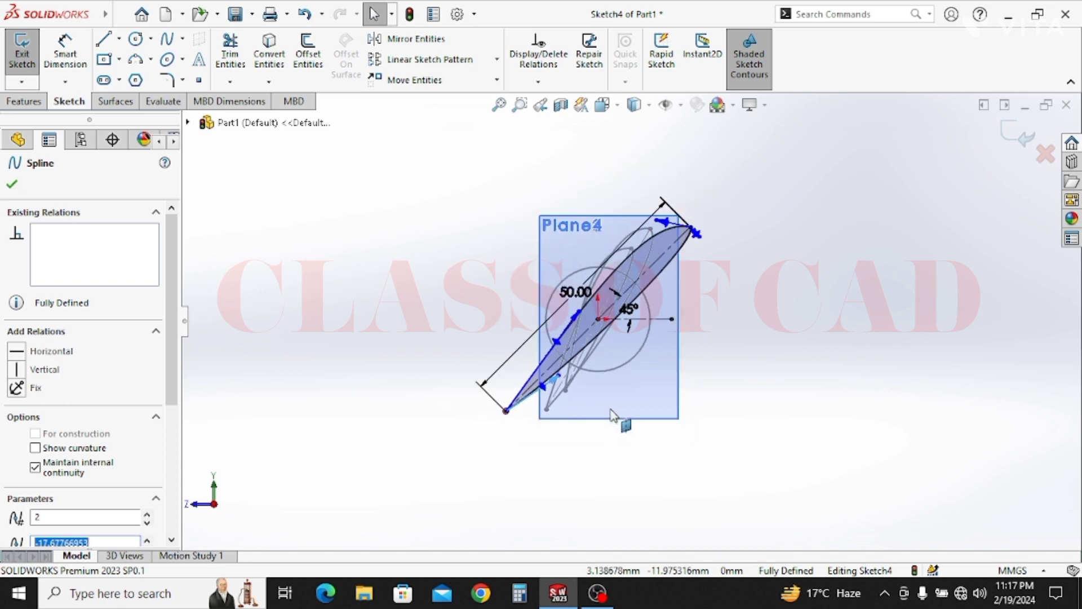
# Fine-tune the upper spline's tangent handle at the airfoil's rounded end and exit the Plane3 sketch.
pyautogui.click(658, 224)
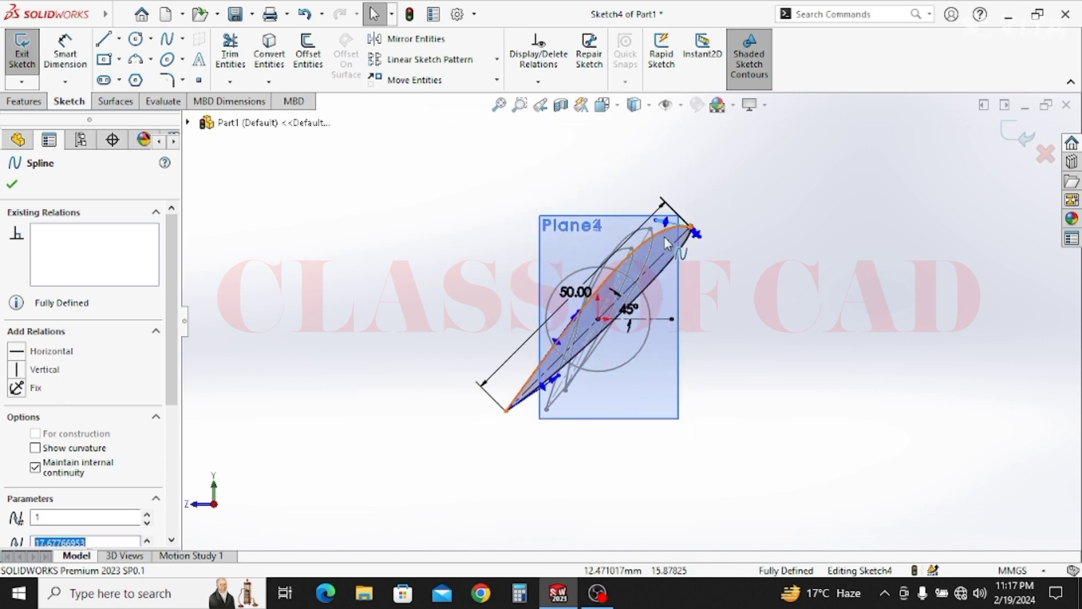
pyautogui.click(632, 353)
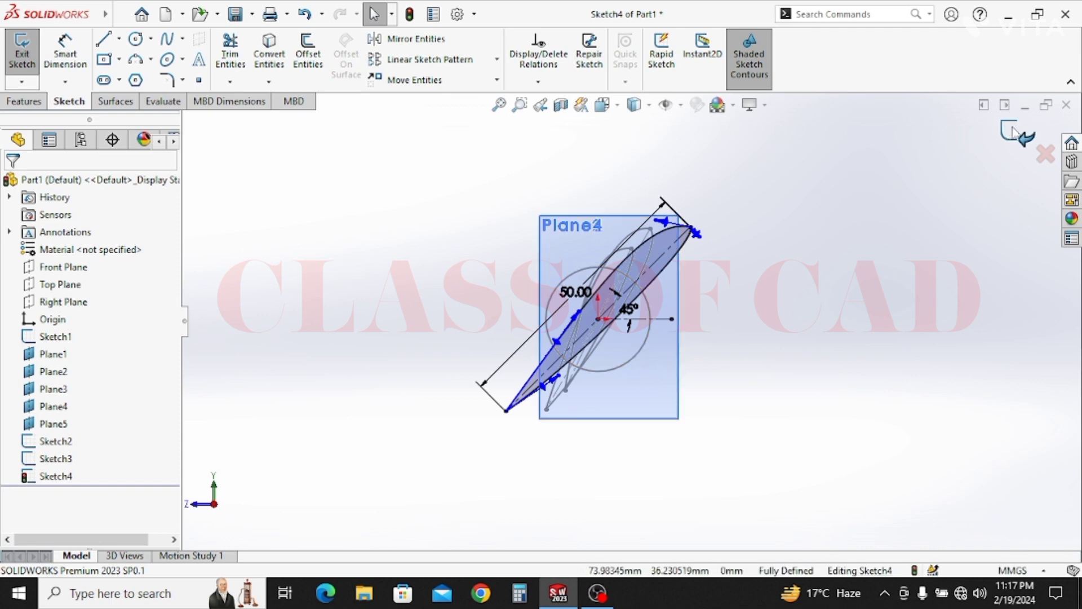
pyautogui.scroll(1, 684, 346)
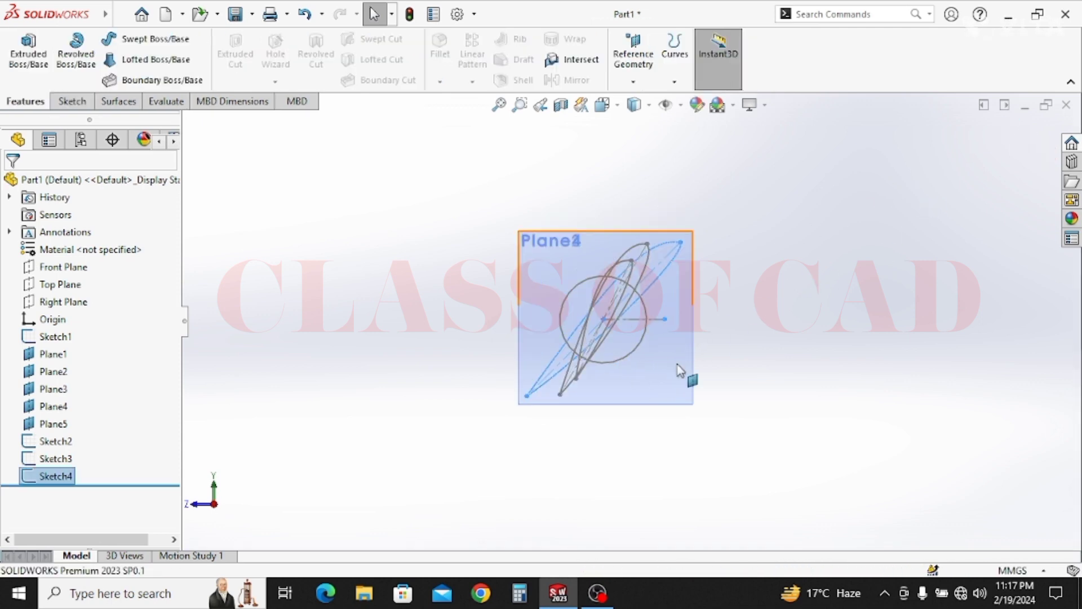
# Start a sketch on Plane4 and draw a horizontal centerline from the endpoint of the earlier horizontal centerline to the origin.
pyautogui.moveTo(684, 422); pyautogui.dragTo(725, 297, button='middle')
pyautogui.click(724, 297)
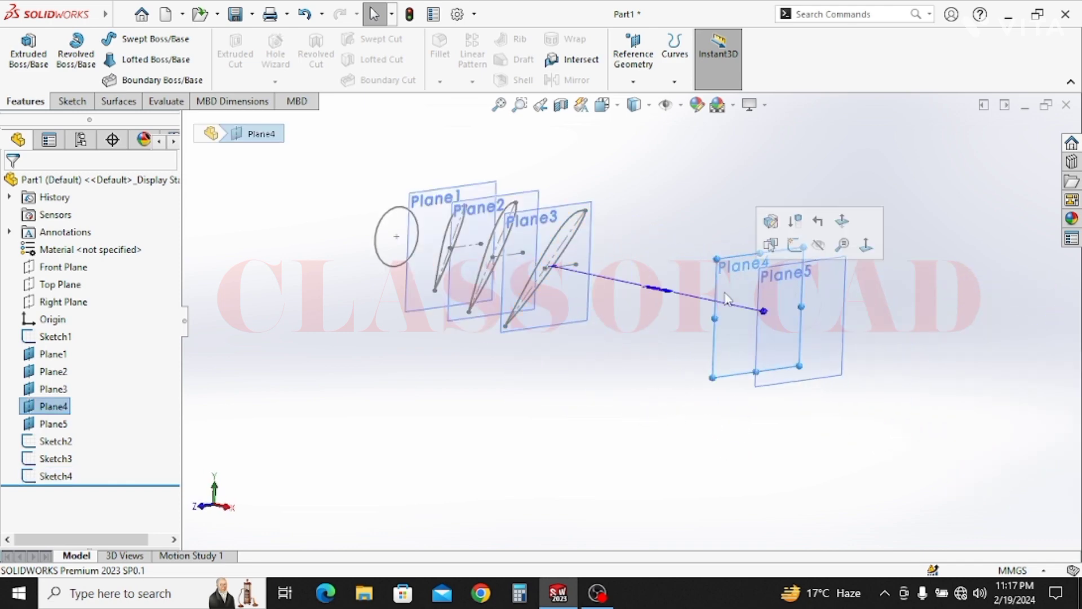
pyautogui.click(794, 245)
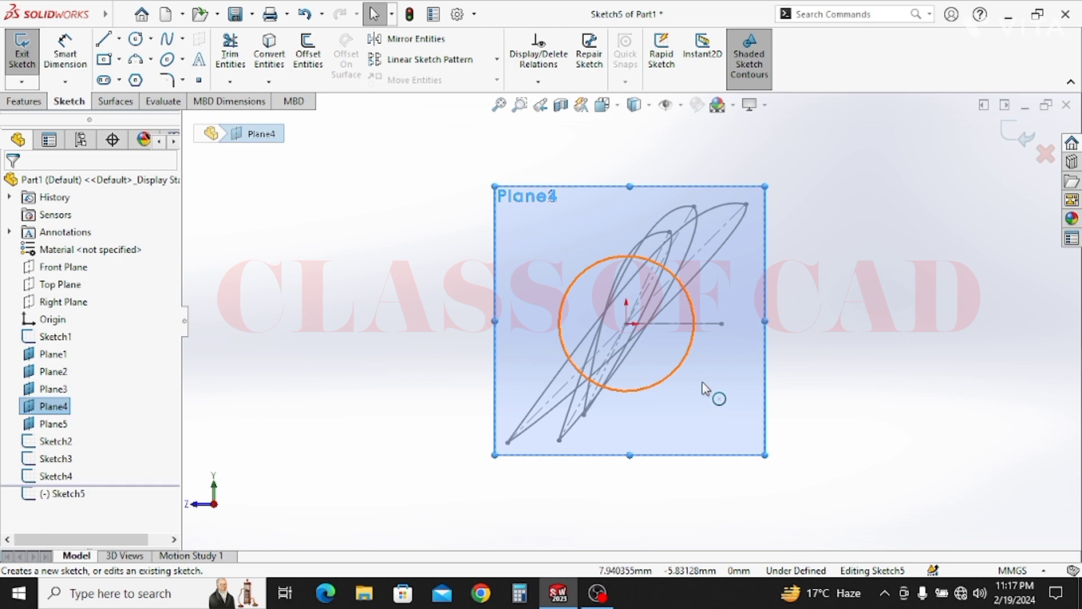
pyautogui.click(119, 39)
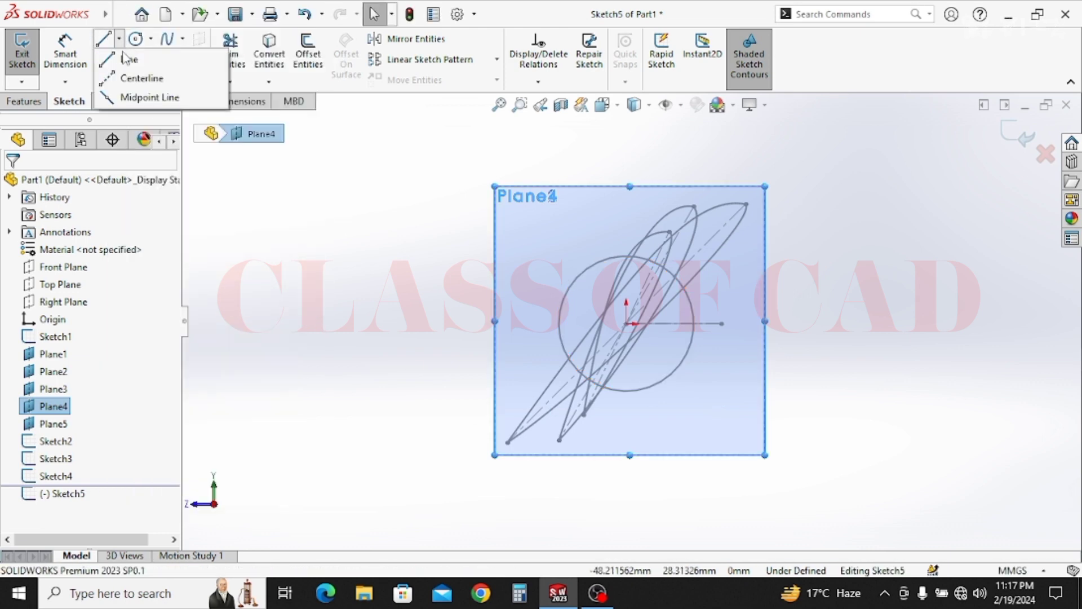
pyautogui.click(137, 79)
pyautogui.scroll(-2, 701, 339)
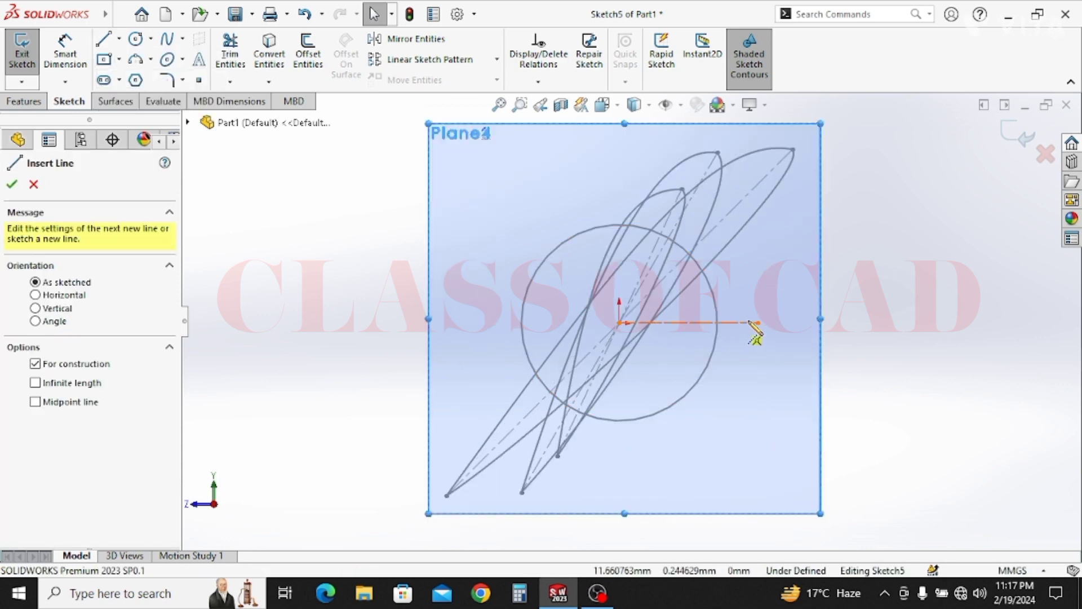
pyautogui.click(758, 323)
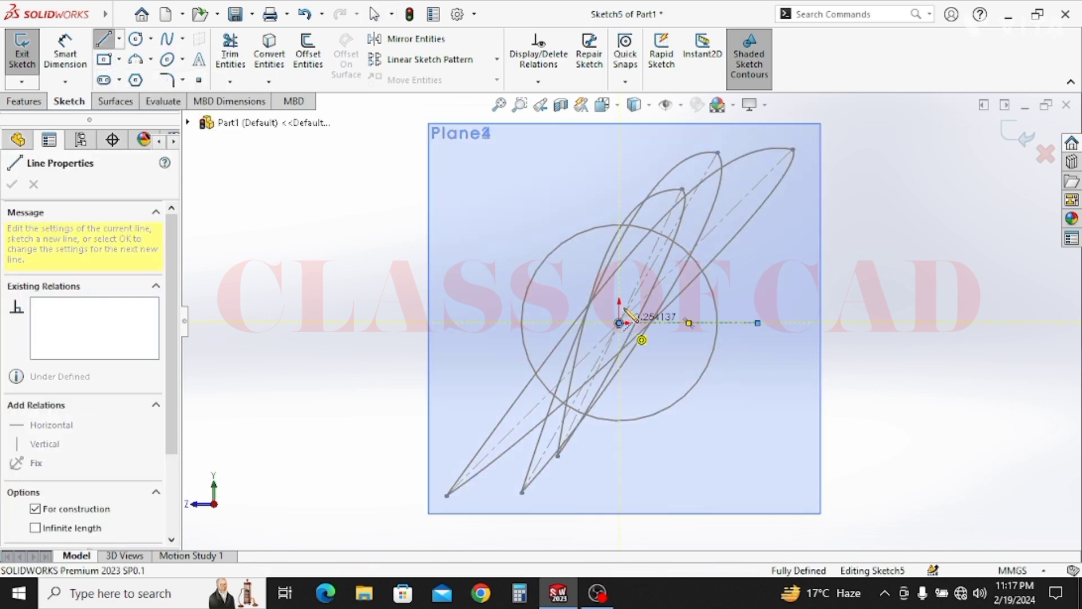
pyautogui.press('Escape')
# Sketch an inclined centerline about 29.6 mm long at about 28° on Plane4, passing just above the origin.
pyautogui.click(119, 38)
pyautogui.click(137, 77)
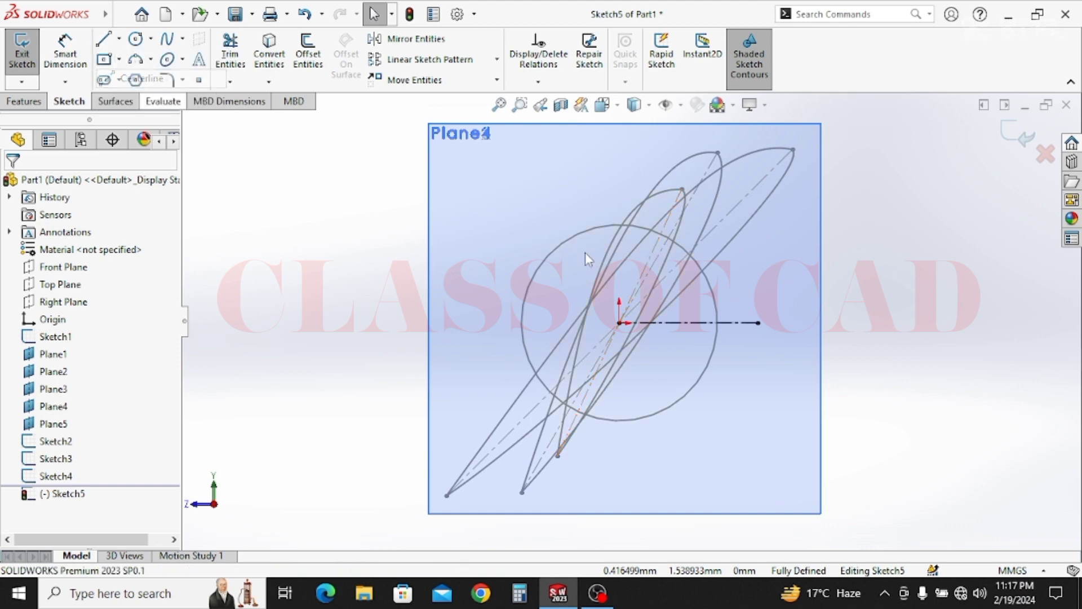
pyautogui.click(797, 193)
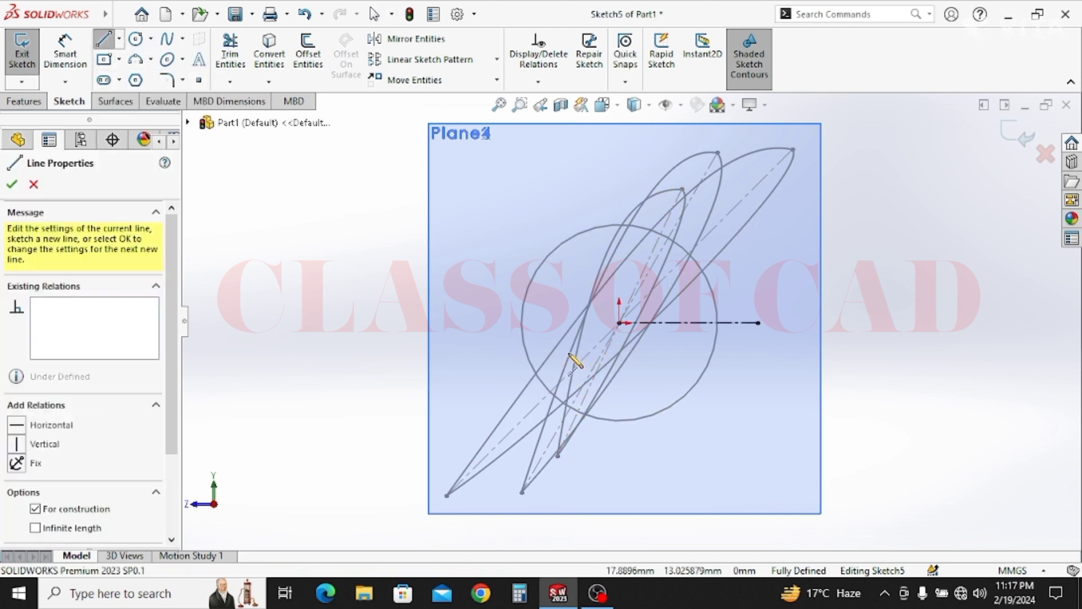
pyautogui.click(541, 329)
pyautogui.press('Escape')
pyautogui.press('Escape')
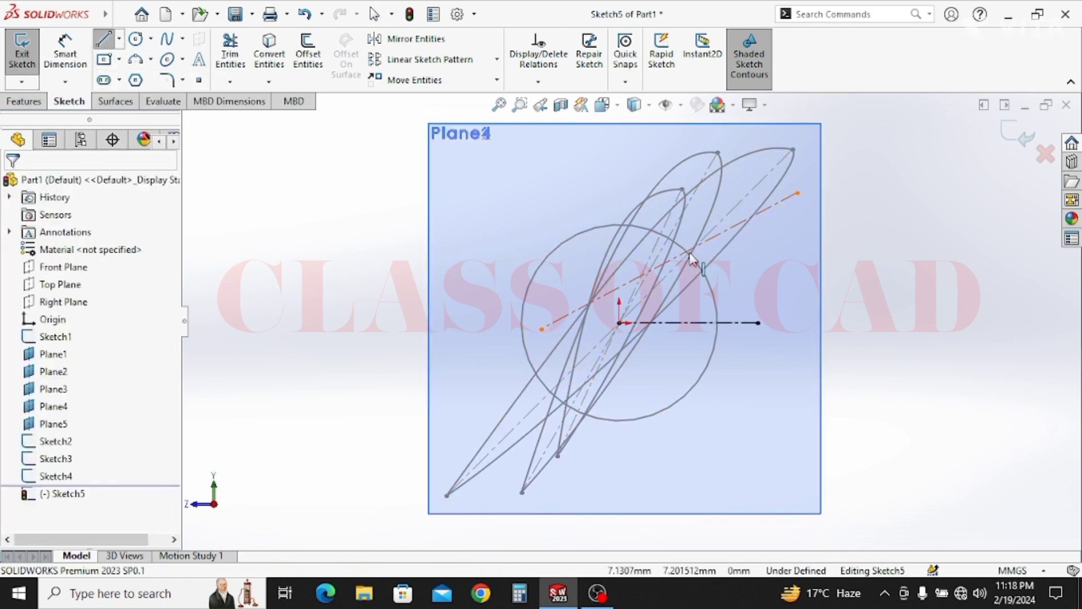
# Make the origin the midpoint of the inclined centerline on Plane4.
pyautogui.click(691, 277)
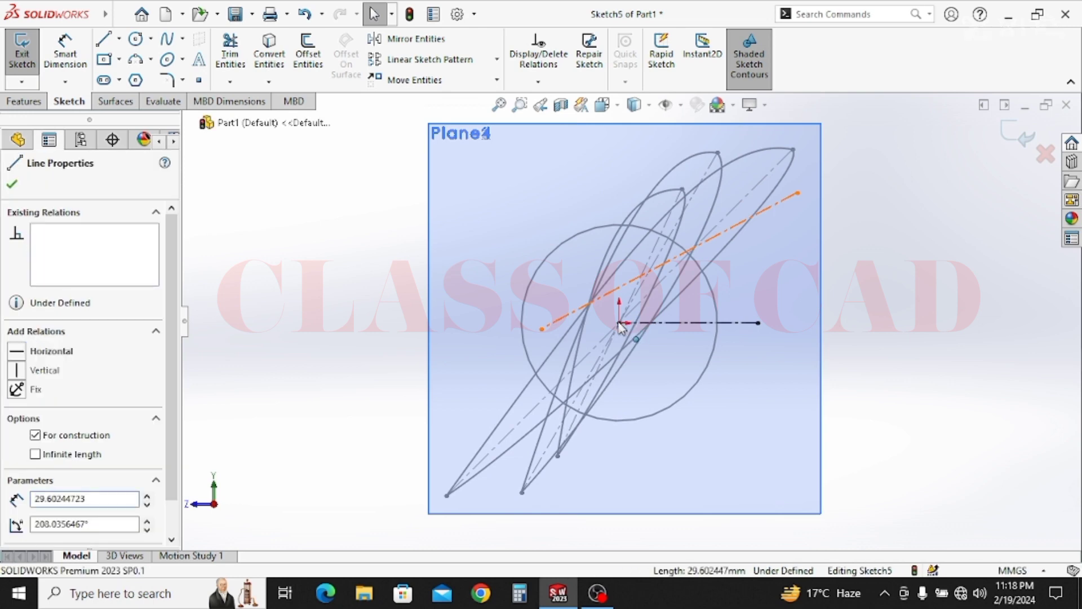
pyautogui.keyDown('ctrl'); pyautogui.click(620, 332); pyautogui.keyUp('ctrl')
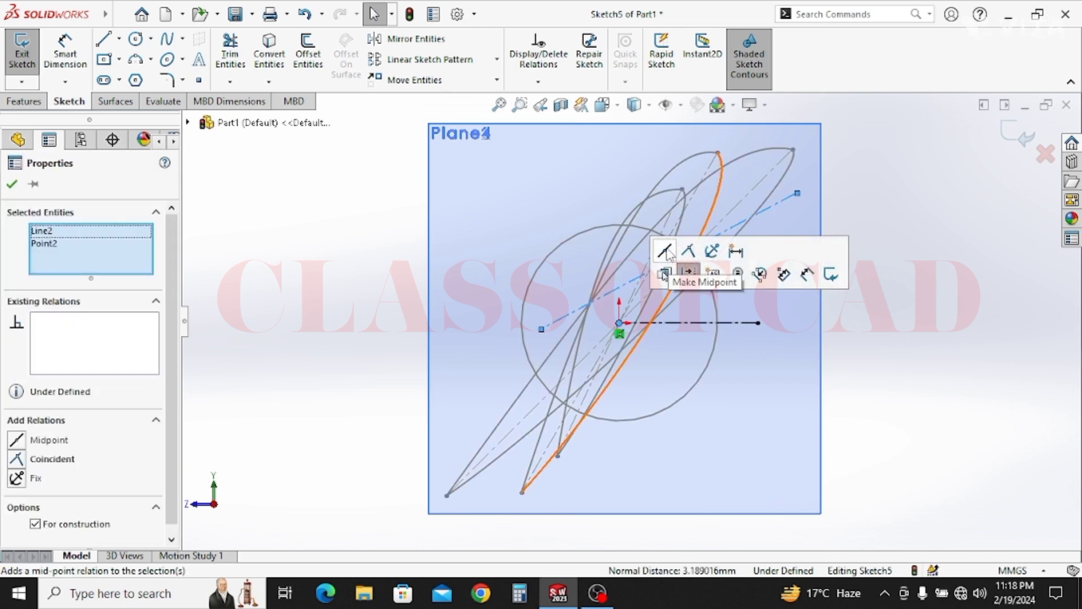
pyautogui.click(667, 250)
# Dimension the inclined centerline's length on Plane4 as 35 mm.
pyautogui.click(60, 58)
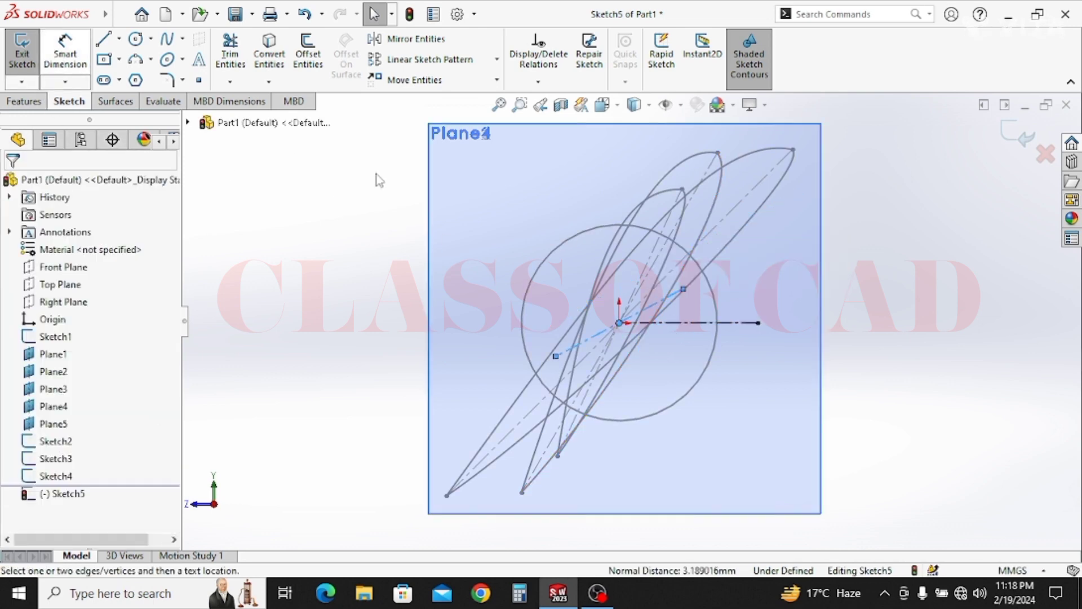
pyautogui.click(576, 308)
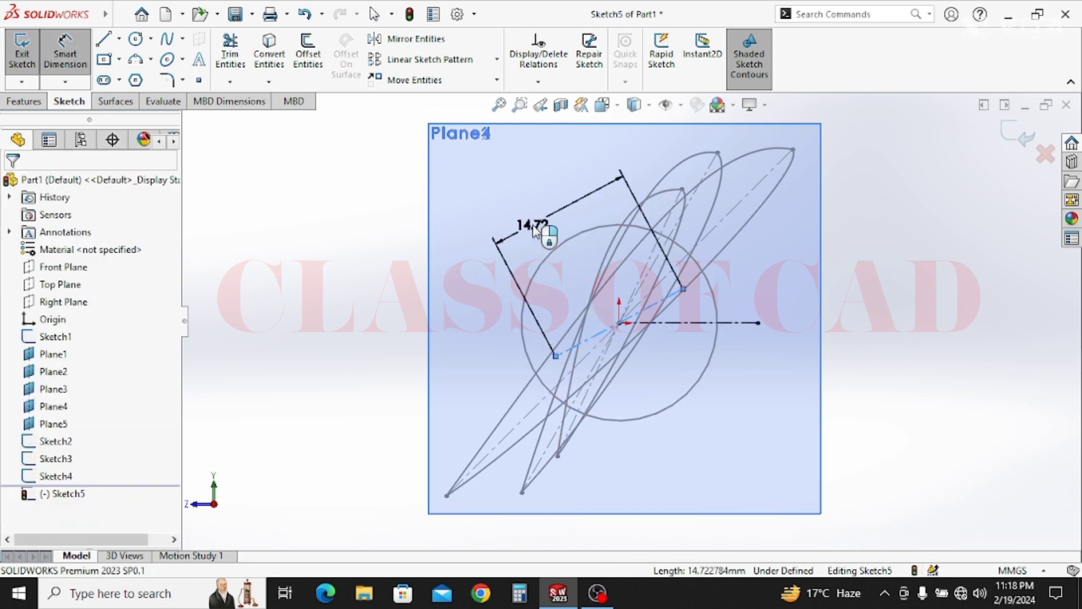
pyautogui.click(532, 228)
pyautogui.write('35')
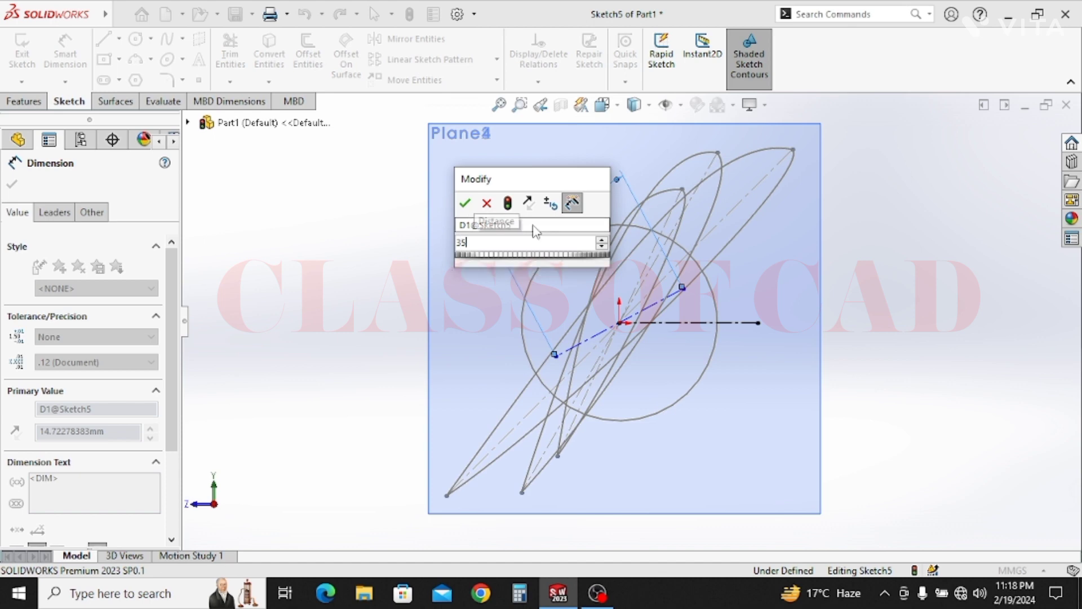
pyautogui.press('Return')
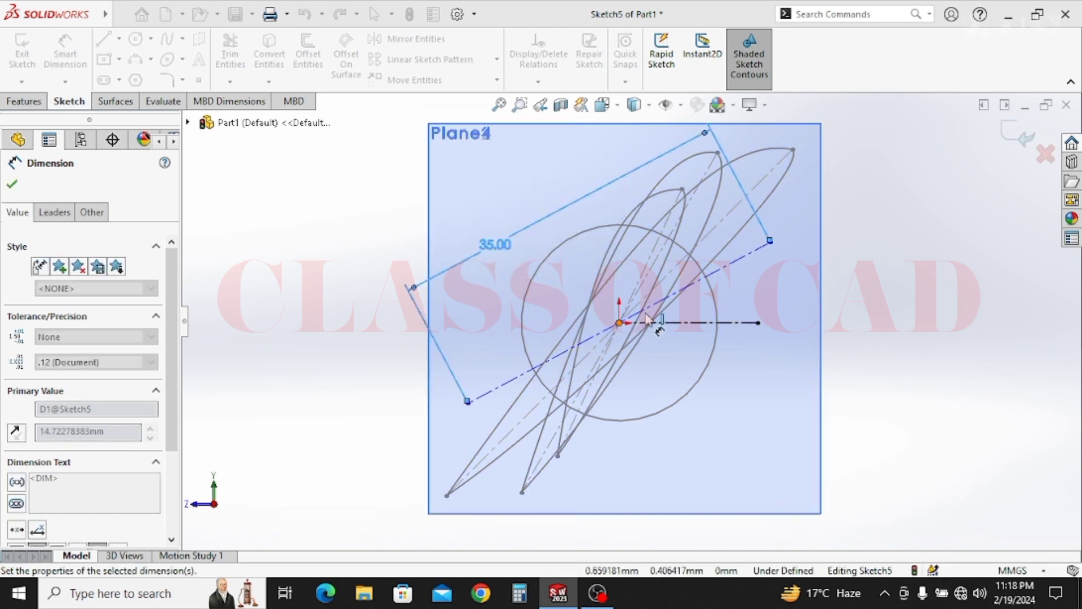
# Dimension the angle between the inclined and horizontal centerlines as 20°.
pyautogui.click(697, 325)
pyautogui.click(699, 311)
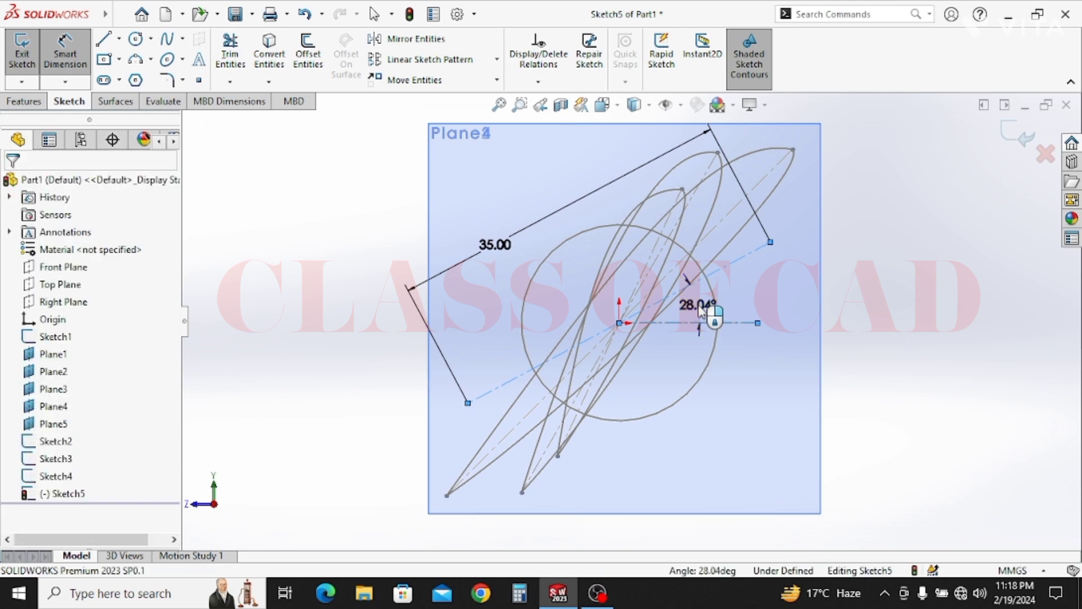
pyautogui.write('60')
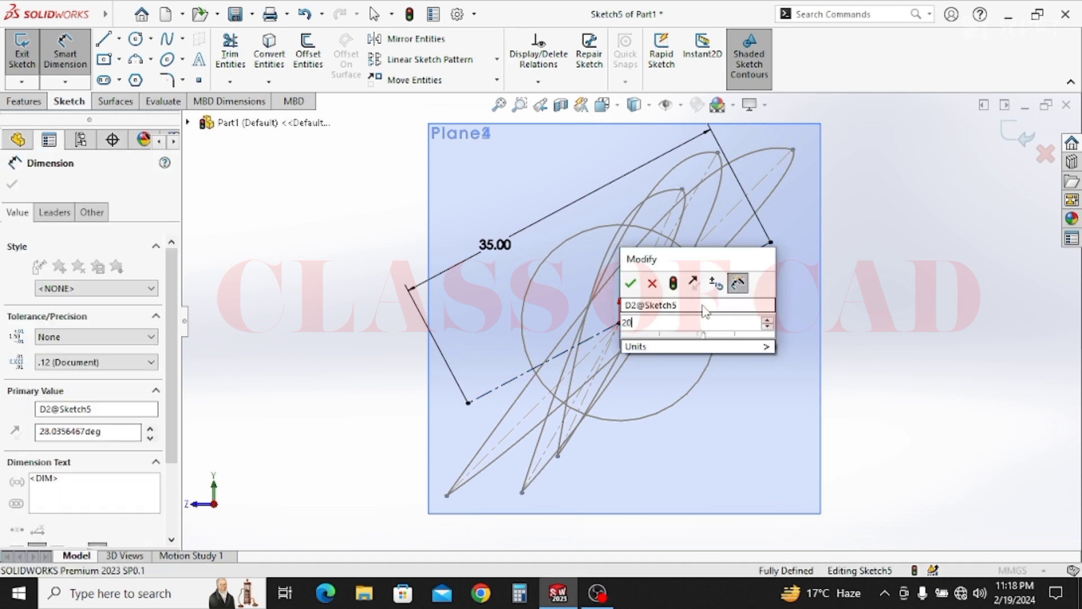
pyautogui.press('Return')
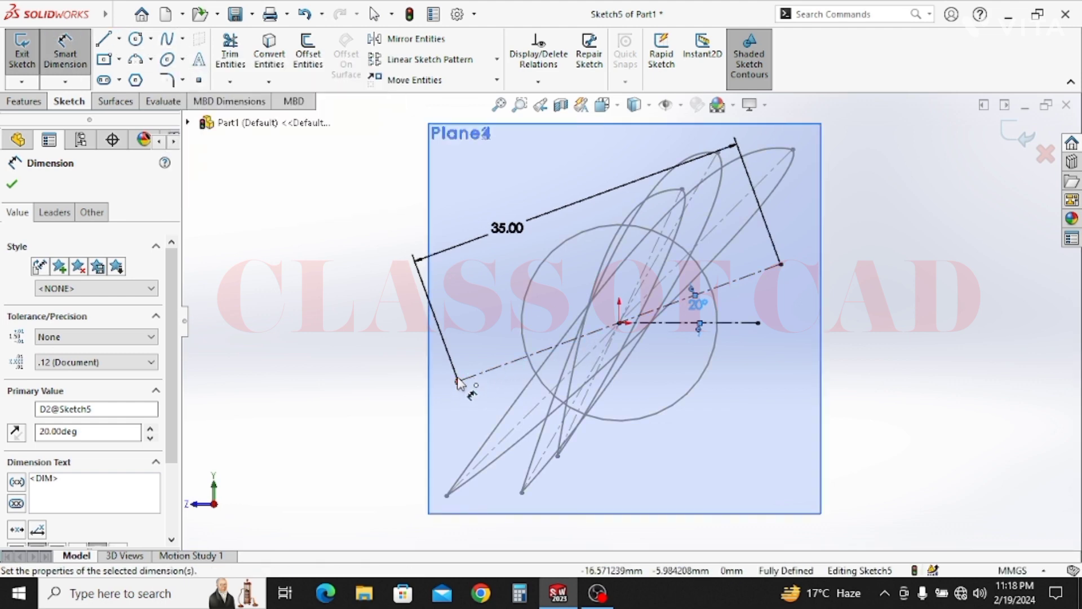
# Draw a spline between the inclined centerline's endpoints and bow it above the line with its end tangent handles, rounding the upper end.
pyautogui.click(167, 41)
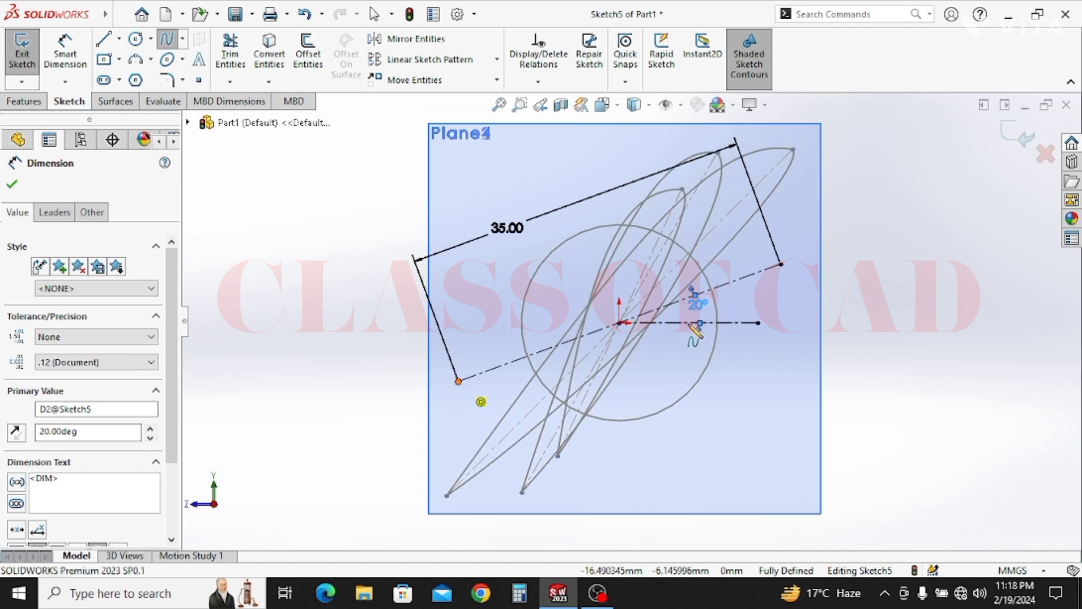
pyautogui.click(781, 264)
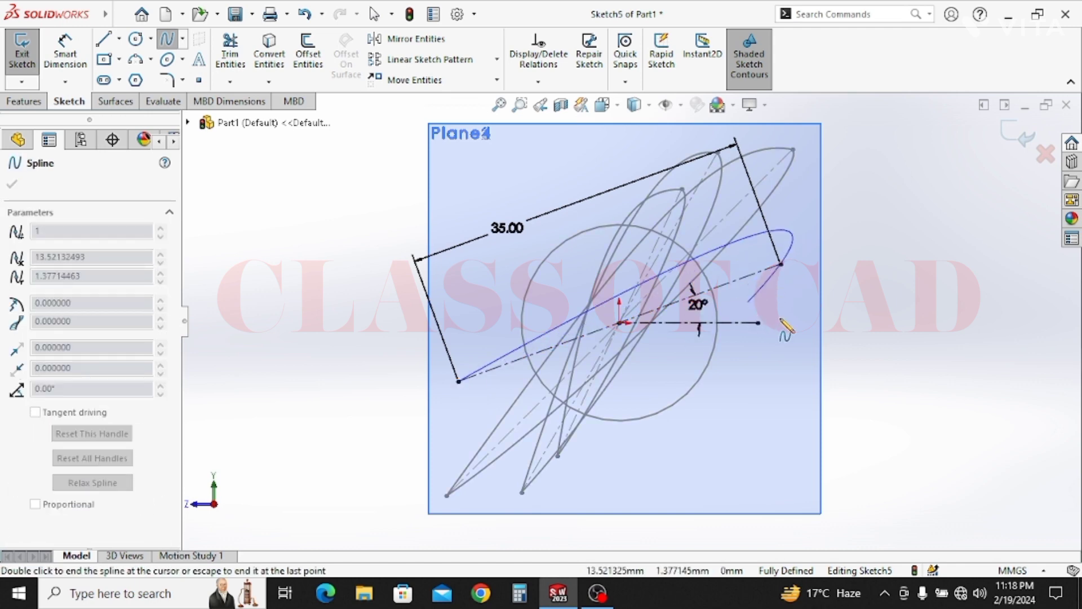
pyautogui.press('Escape')
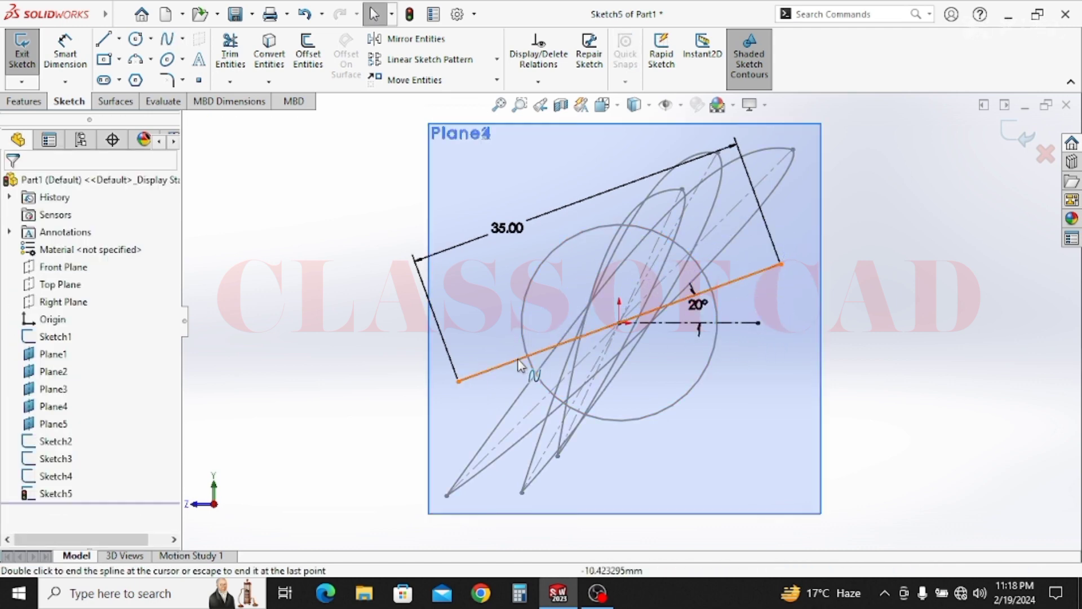
pyautogui.click(519, 366)
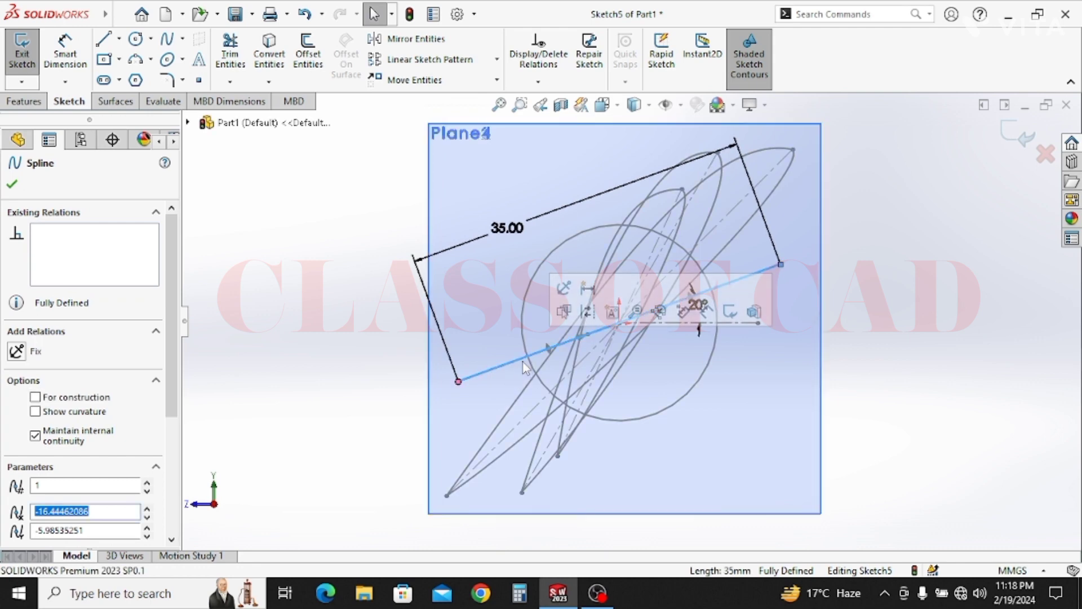
pyautogui.moveTo(549, 348); pyautogui.dragTo(539, 333)
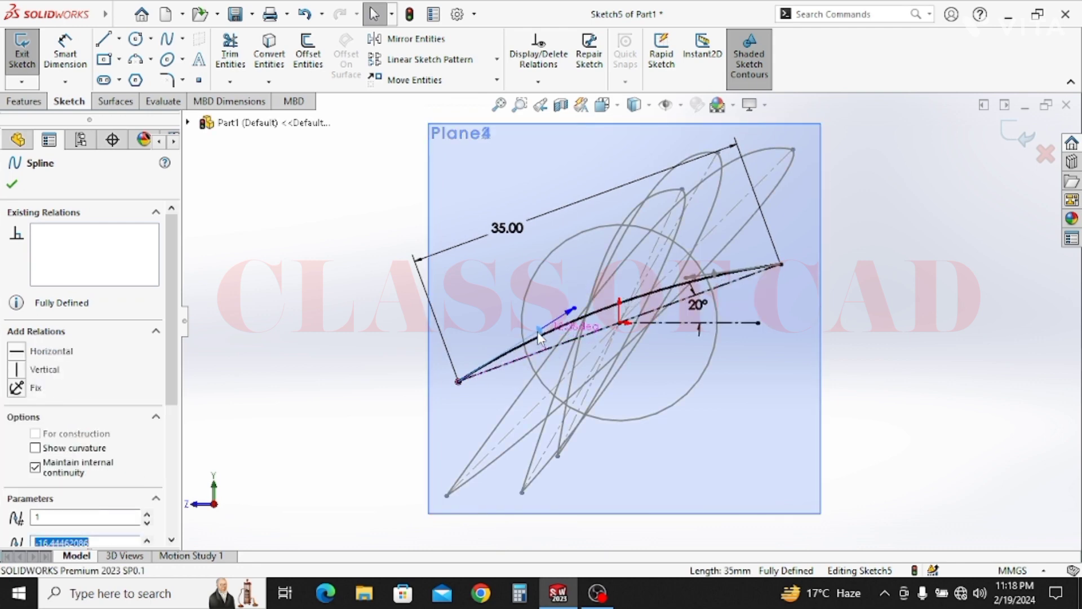
pyautogui.moveTo(715, 274); pyautogui.dragTo(764, 236)
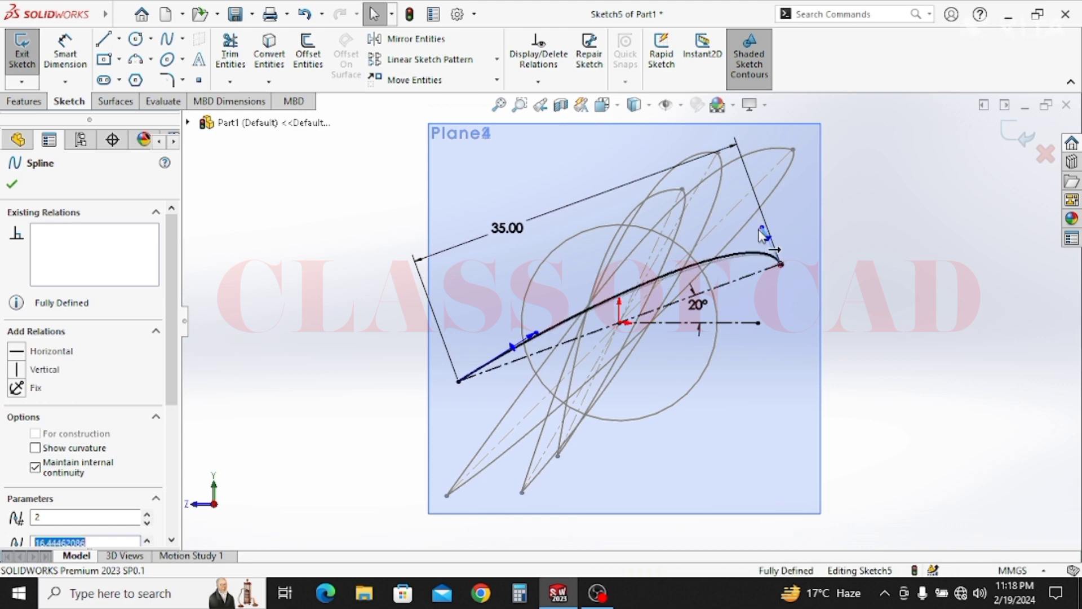
pyautogui.press('Escape')
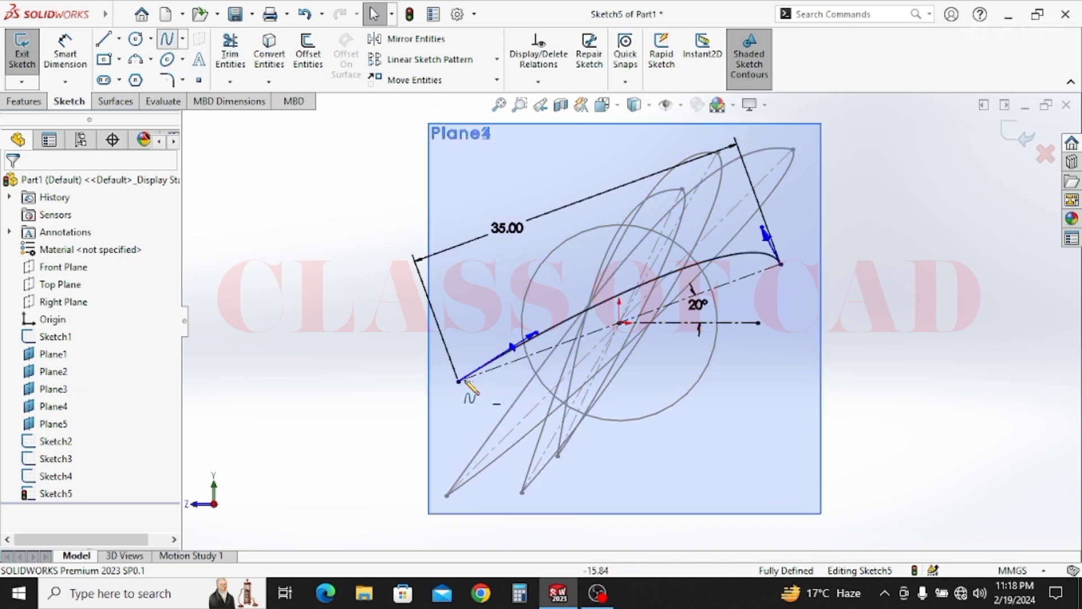
# Add a second spline between the same endpoints, bowed below the centerline with its tangent handles to close the airfoil, and exit the Plane4 sketch.
pyautogui.click(780, 264)
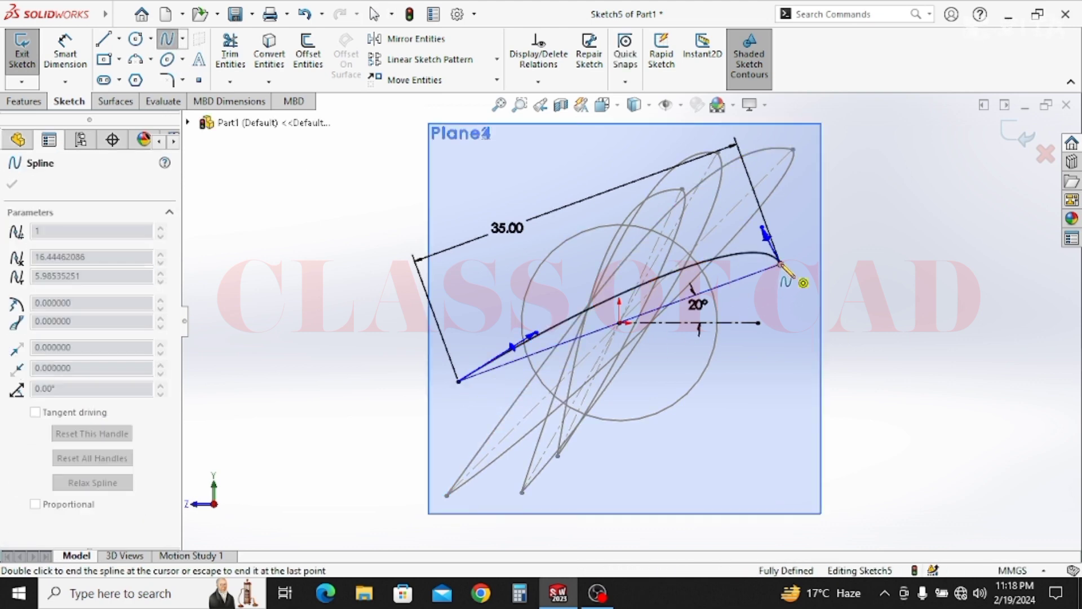
pyautogui.press('Escape')
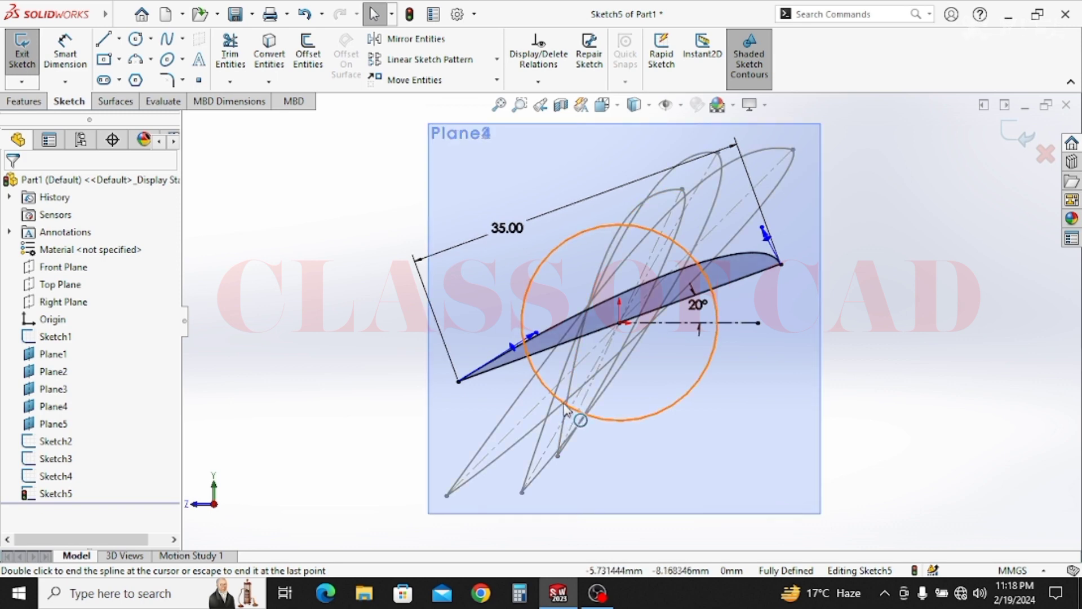
pyautogui.click(674, 304)
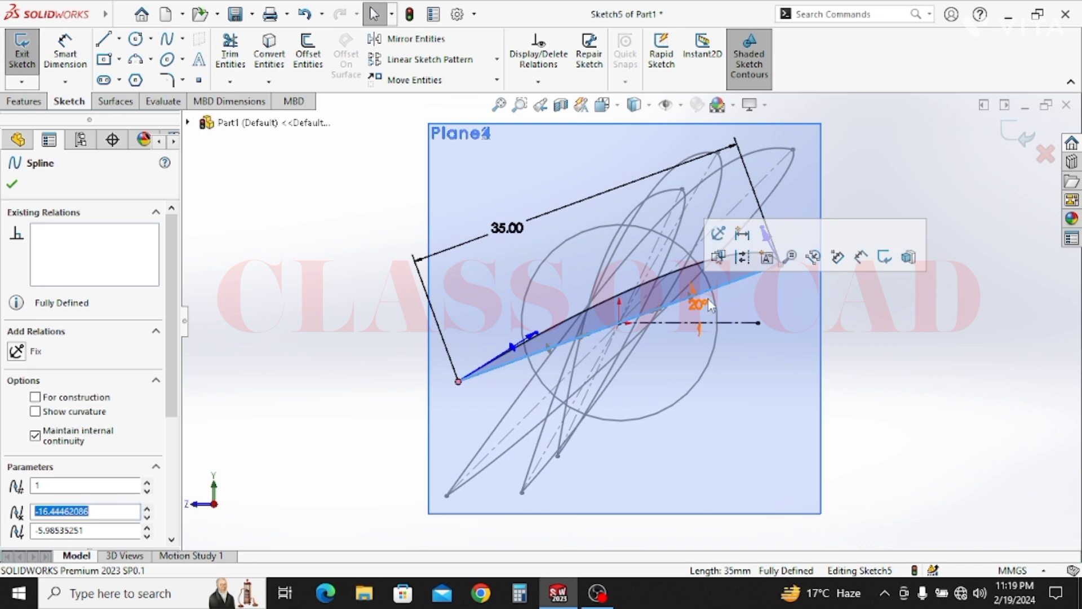
pyautogui.click(659, 311)
pyautogui.moveTo(706, 307); pyautogui.dragTo(779, 289)
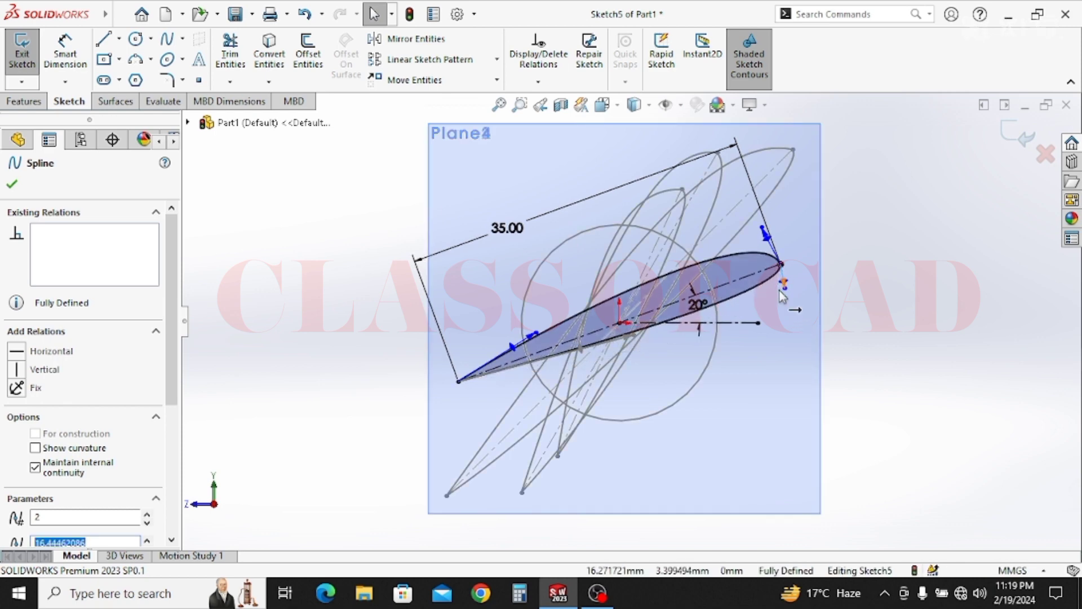
pyautogui.press('Escape')
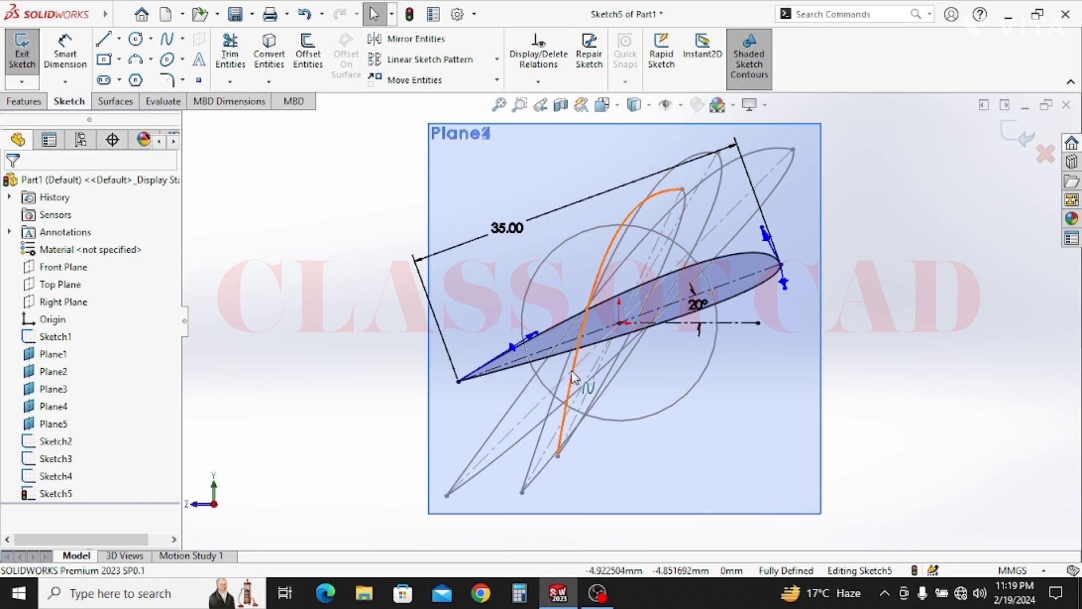
pyautogui.click(1020, 135)
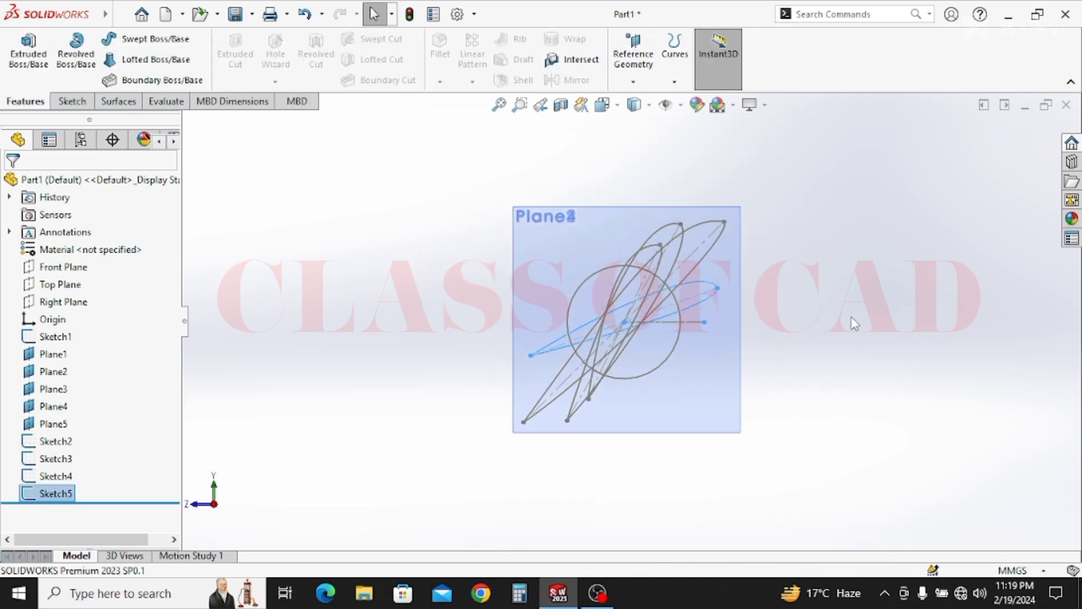
# Start a sketch on Plane5 and draw a horizontal centerline from the endpoint of the earlier horizontal centerline to the origin.
pyautogui.moveTo(756, 330); pyautogui.dragTo(795, 358, button='middle')
pyautogui.scroll(3, 801, 373)
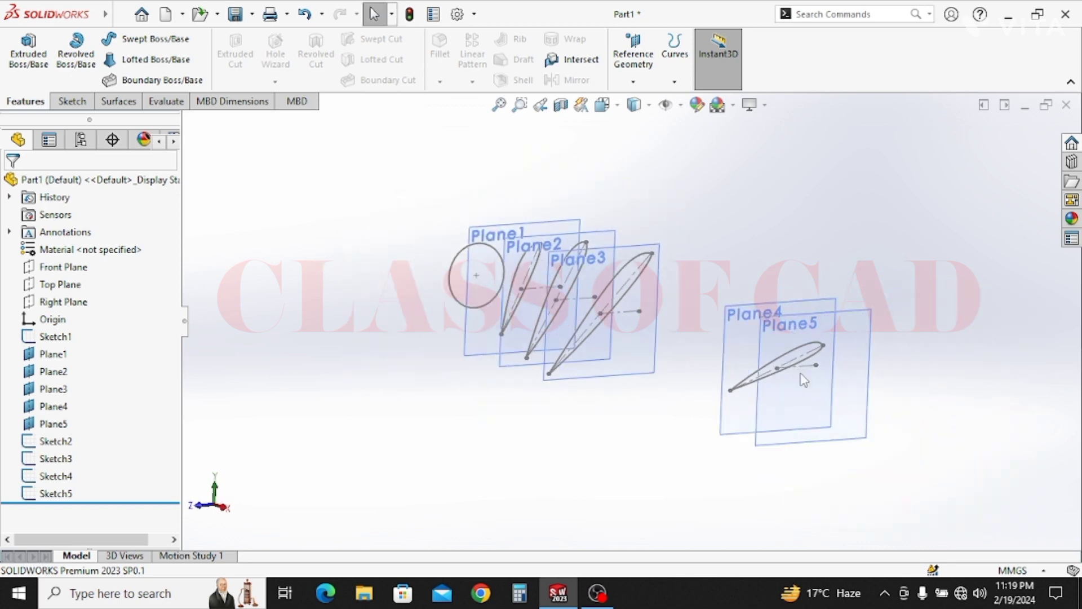
pyautogui.click(860, 326)
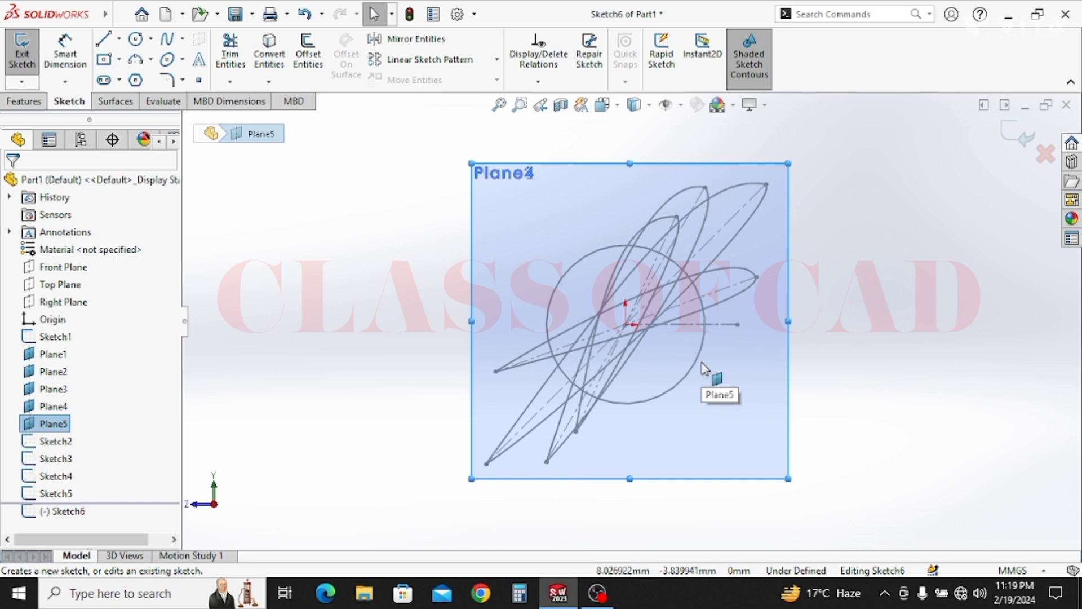
pyautogui.click(120, 39)
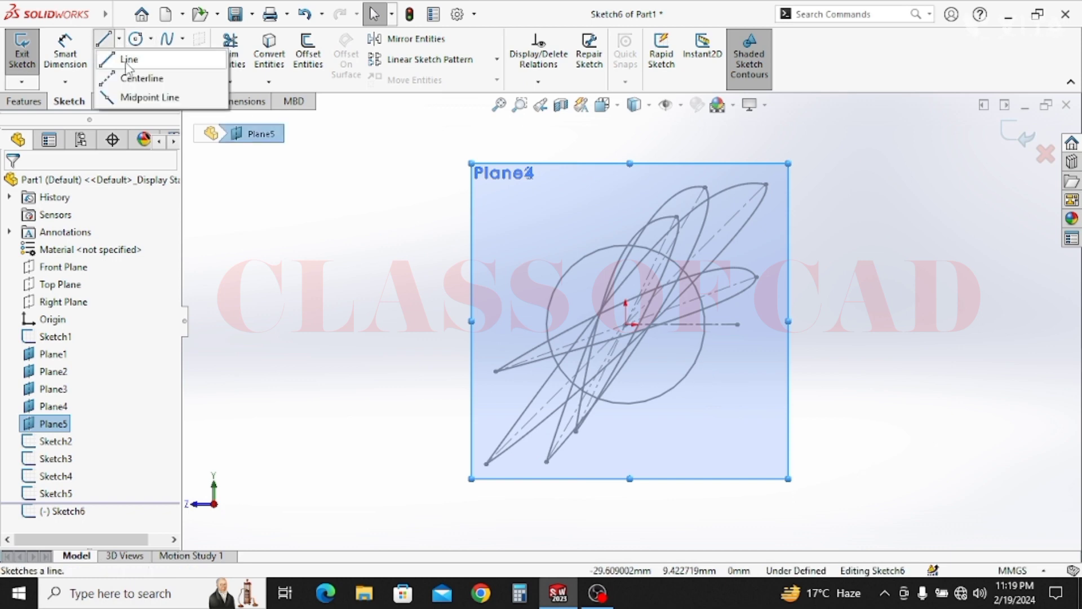
pyautogui.click(138, 75)
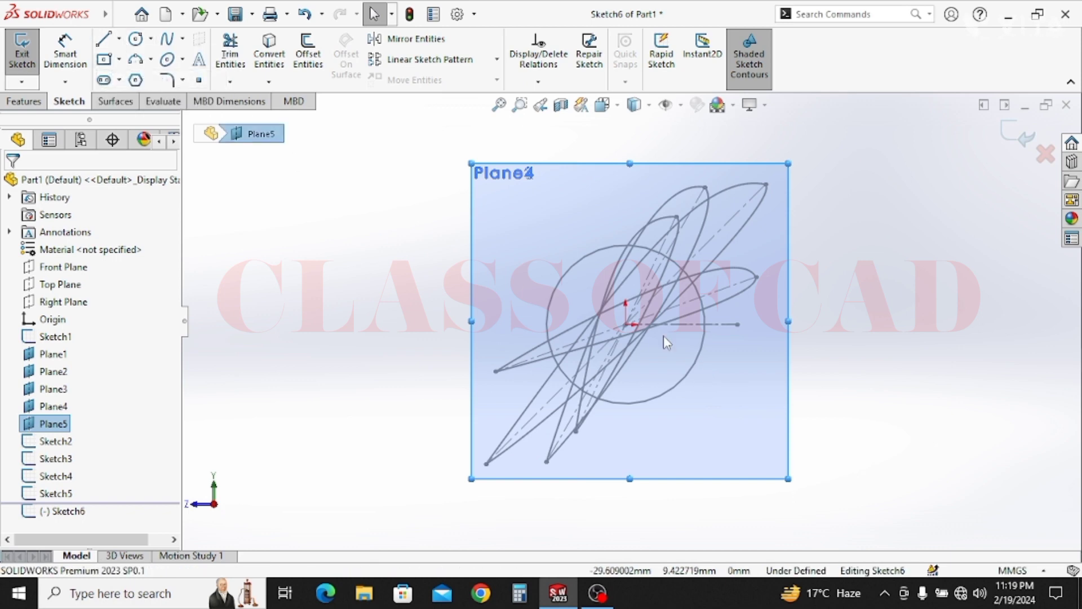
pyautogui.click(736, 324)
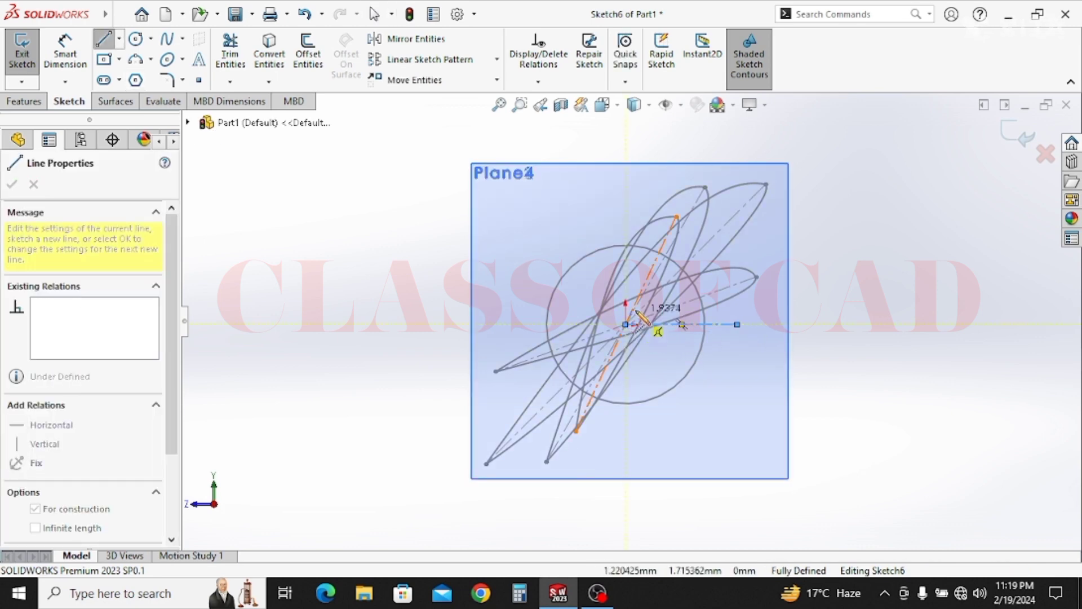
pyautogui.press('Escape')
# Sketch an inclined centerline about 34 mm long at about 25° on Plane5, passing above the origin.
pyautogui.click(119, 39)
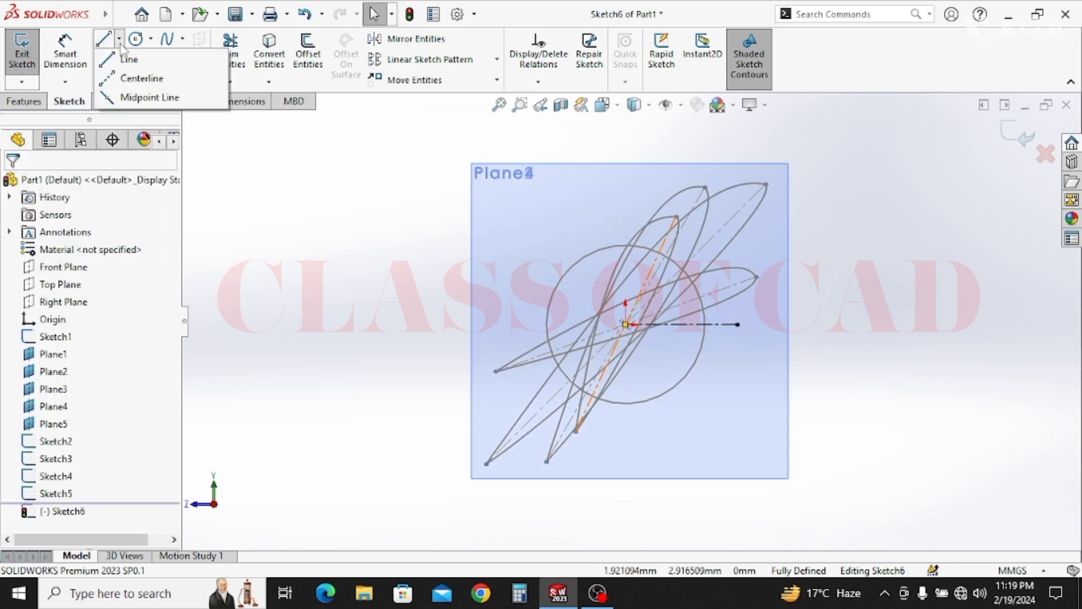
pyautogui.click(139, 79)
pyautogui.click(763, 216)
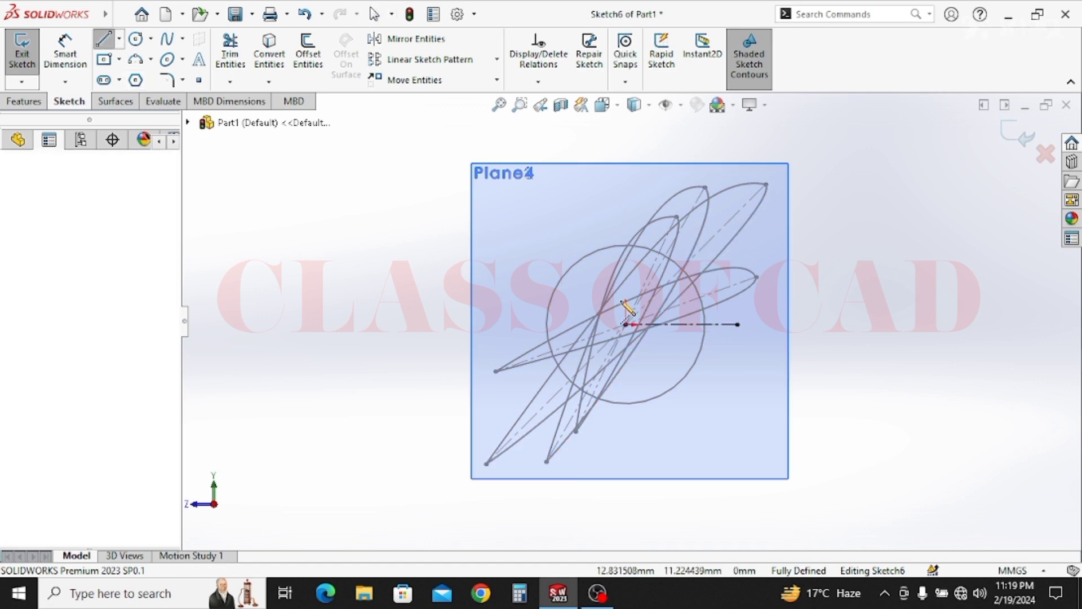
pyautogui.click(519, 331)
pyautogui.press('Escape')
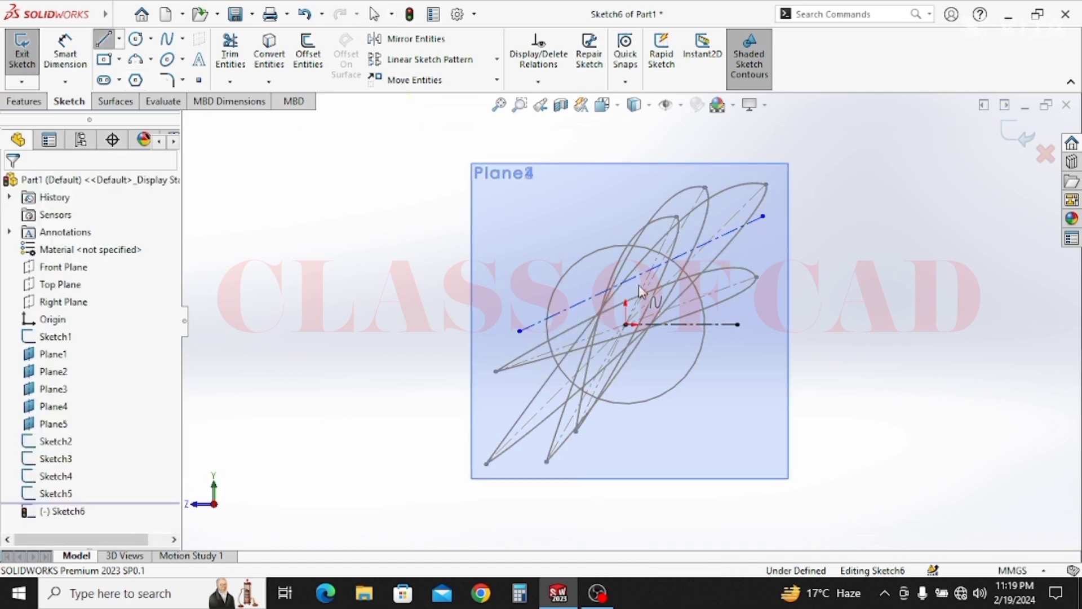
# Make the origin the midpoint of the inclined centerline on Plane5.
pyautogui.click(631, 279)
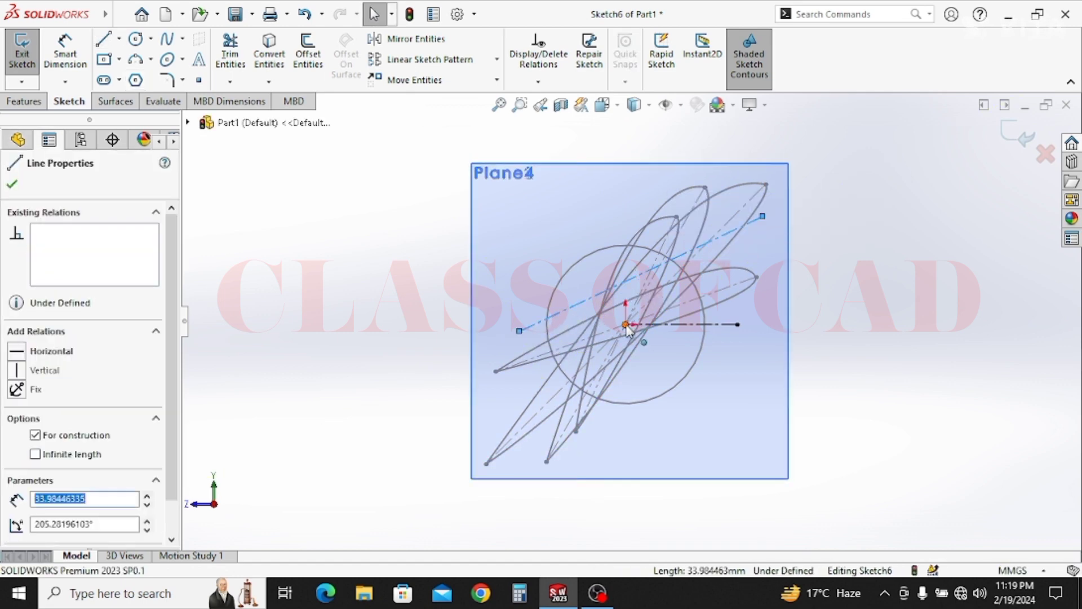
pyautogui.click(625, 325)
pyautogui.keyDown('ctrl'); pyautogui.click(648, 270); pyautogui.keyUp('ctrl')
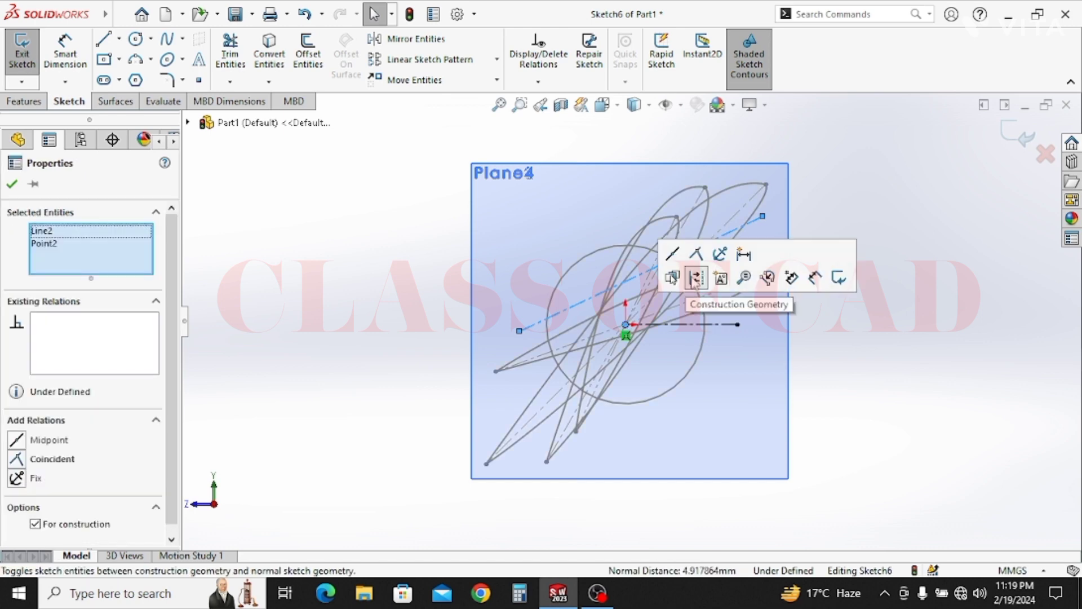
pyautogui.click(670, 257)
pyautogui.press('Escape')
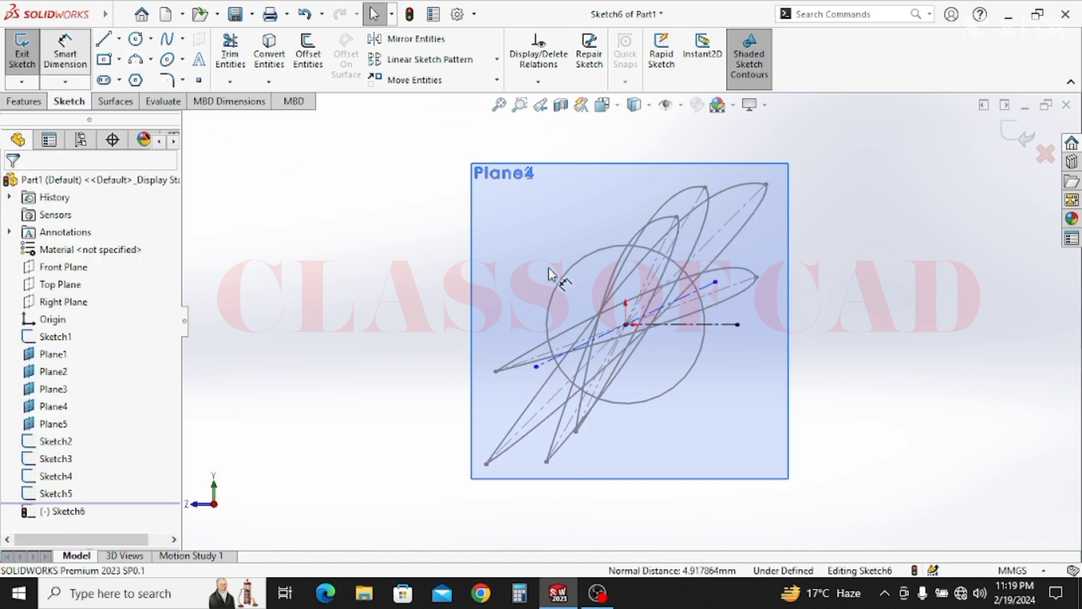
# Dimension the angle between the inclined and horizontal centerlines on Plane5 and set it to 5°.
pyautogui.click(671, 322)
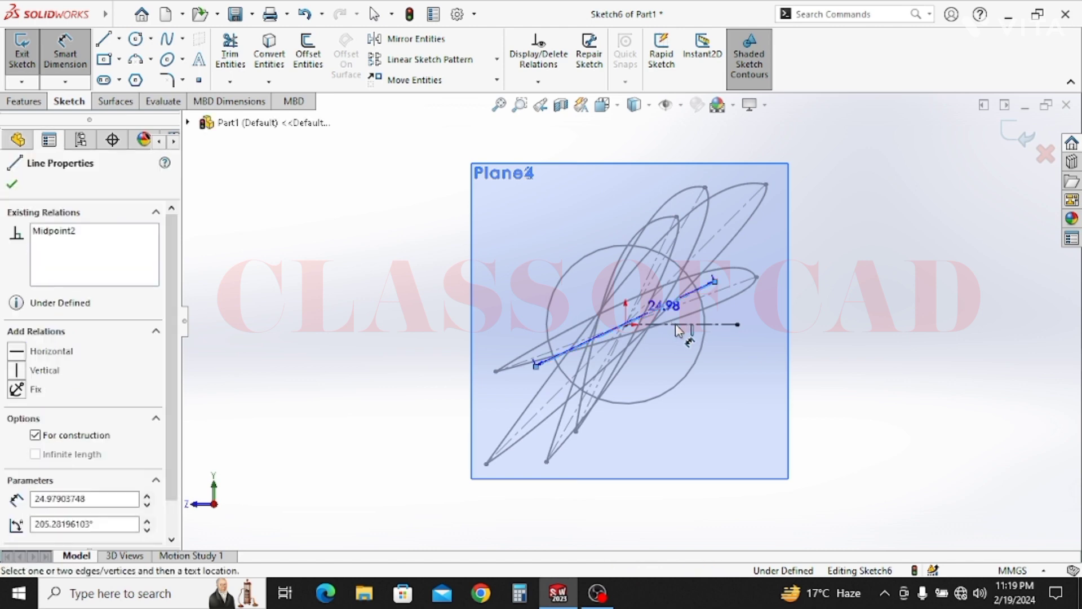
pyautogui.click(702, 325)
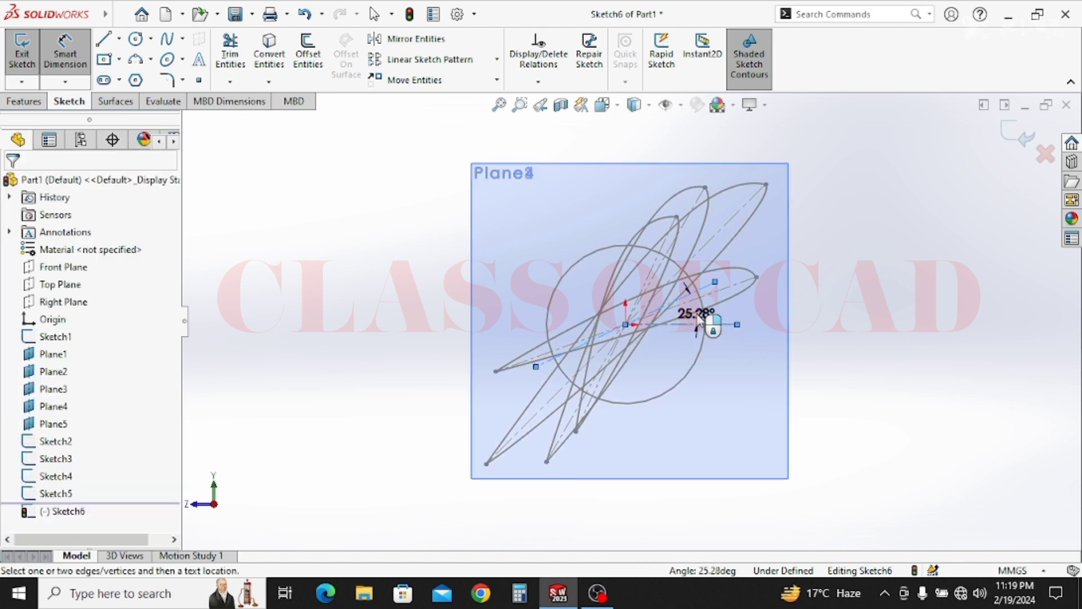
pyautogui.click(699, 315)
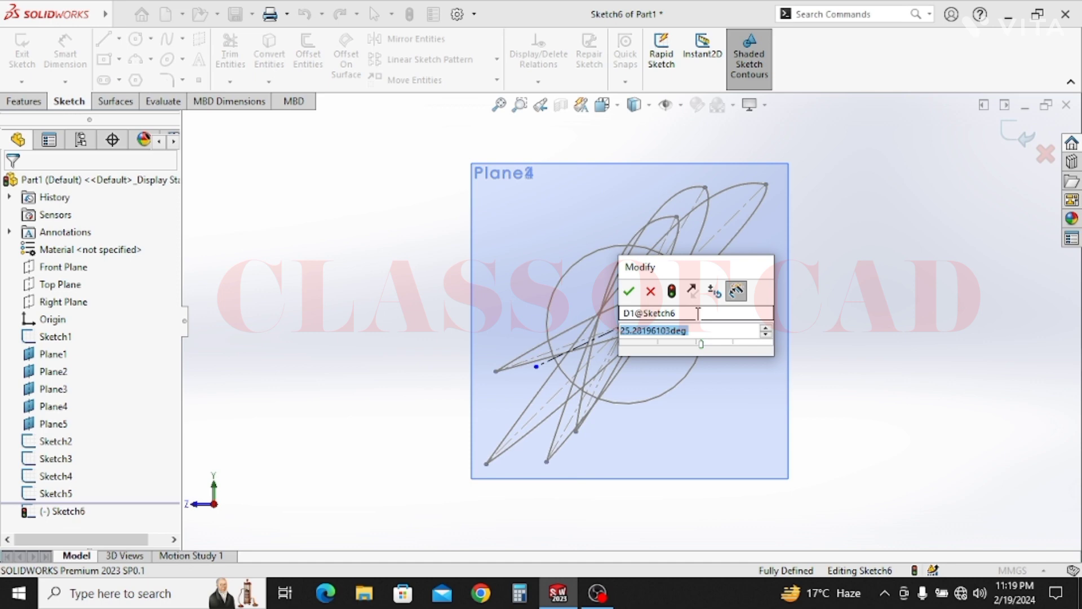
pyautogui.press('Return')
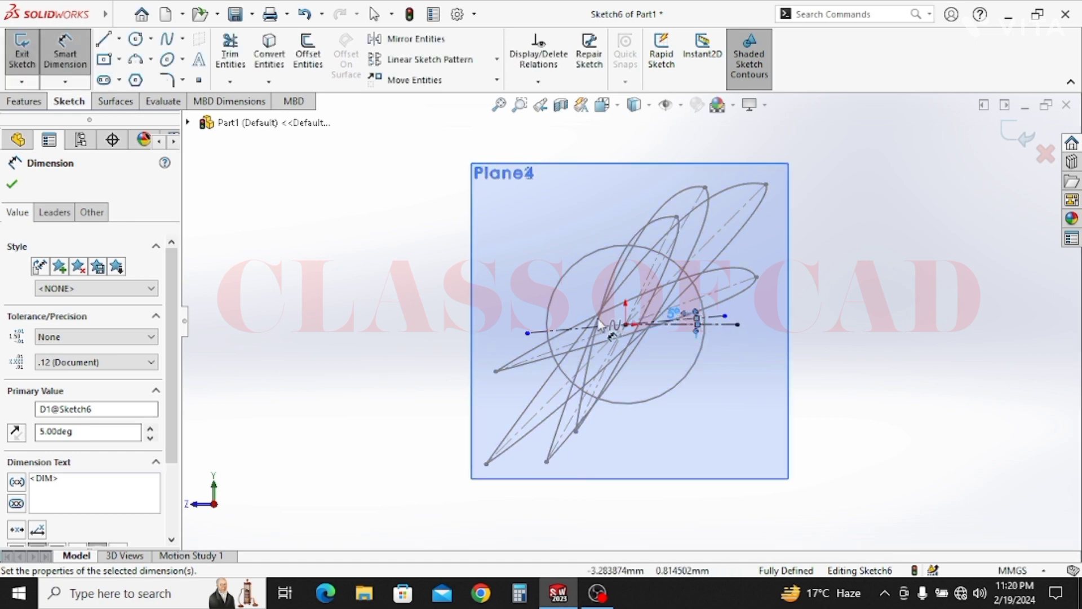
# Dimension the horizontal distance between the inclined centerline's endpoints and set it to 15 mm.
pyautogui.click(549, 272)
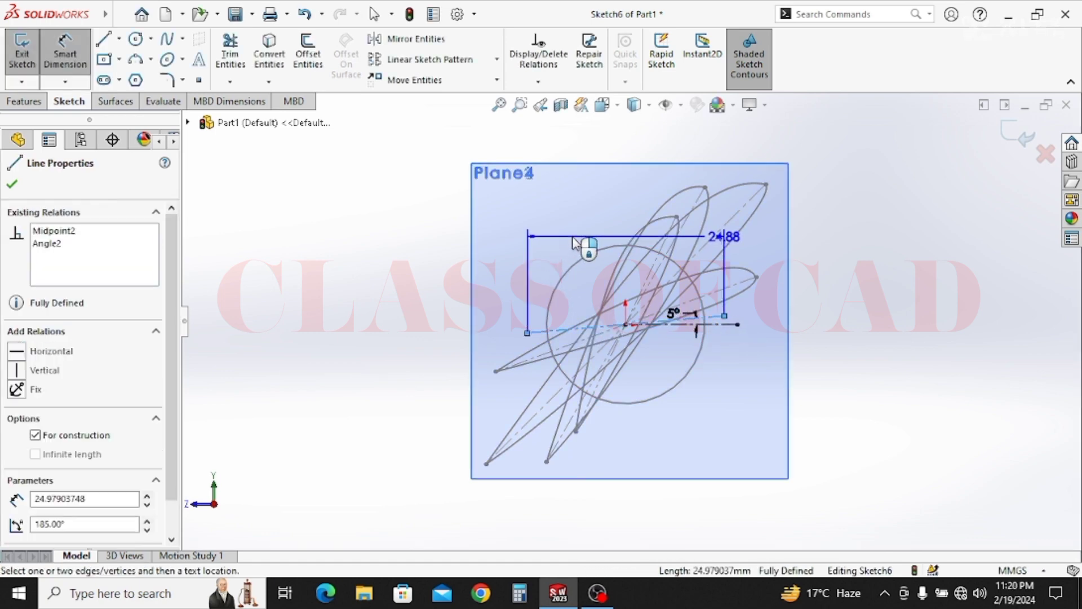
pyautogui.click(658, 246)
pyautogui.write('15')
pyautogui.press('Return')
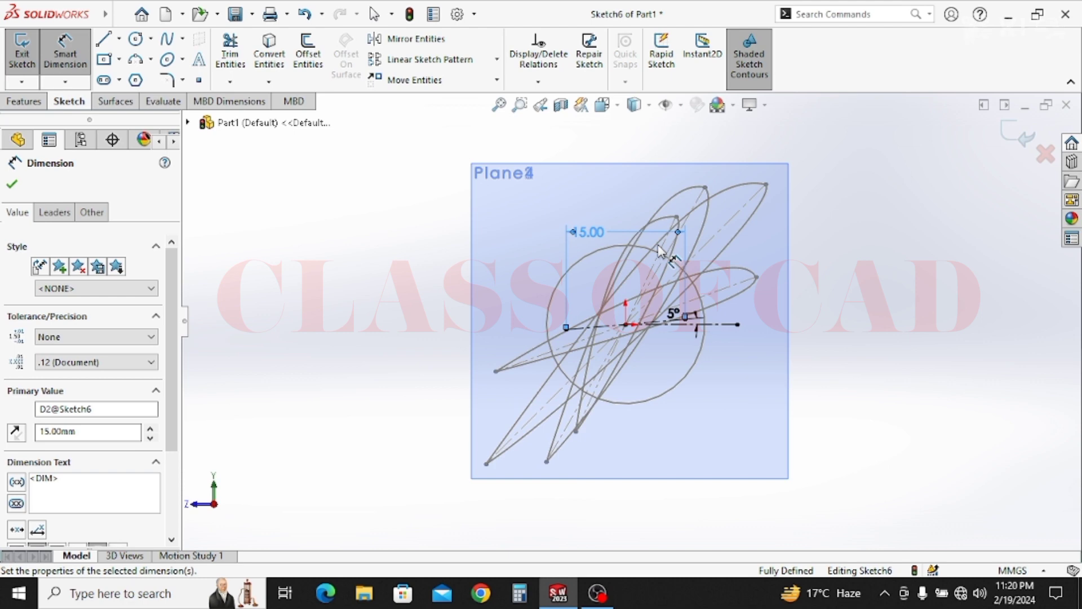
pyautogui.press('Escape')
# Draw a two-point spline between the two endpoints of the inclined centerline on Plane5.
pyautogui.scroll(-3, 651, 315)
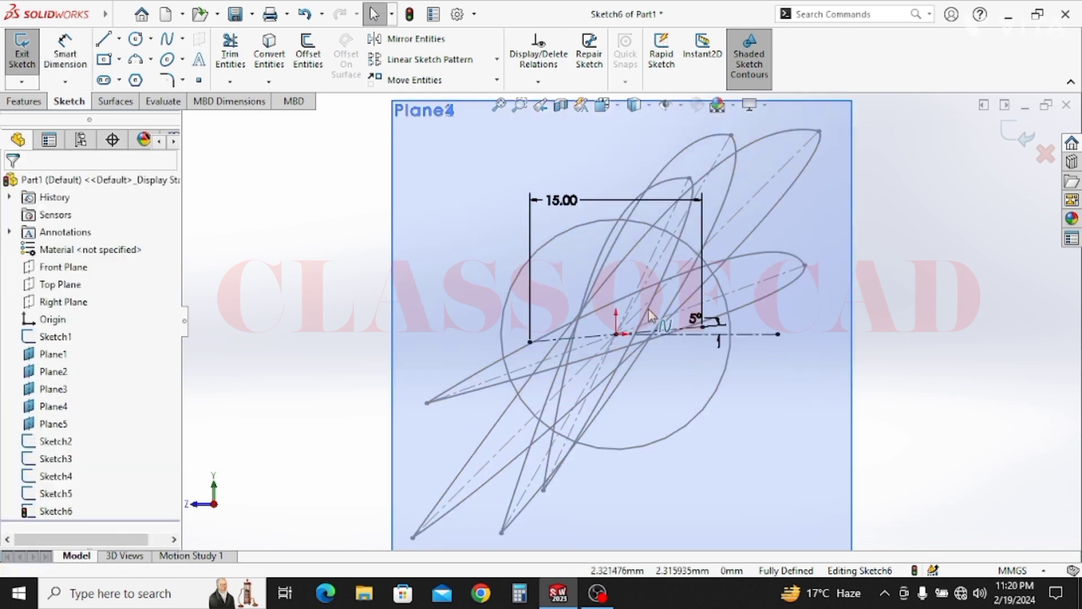
pyautogui.scroll(1, 654, 325)
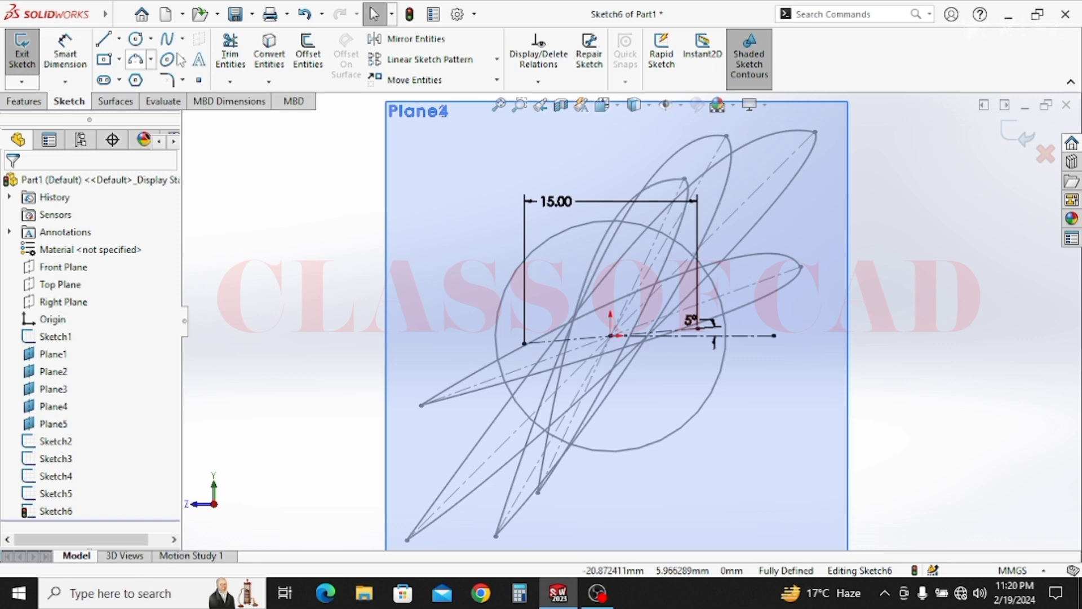
pyautogui.click(167, 40)
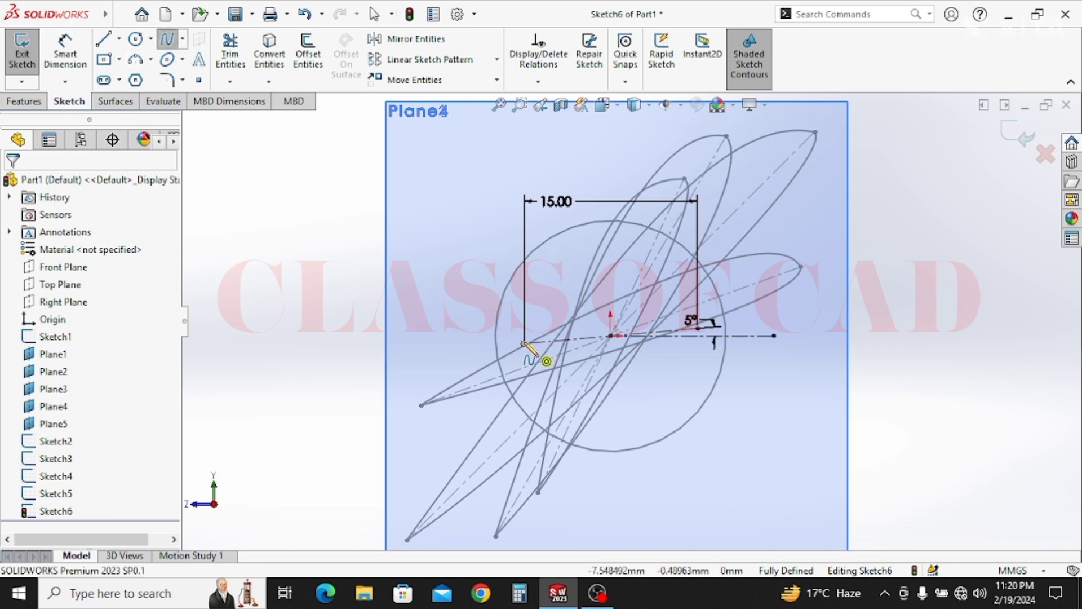
pyautogui.click(697, 328)
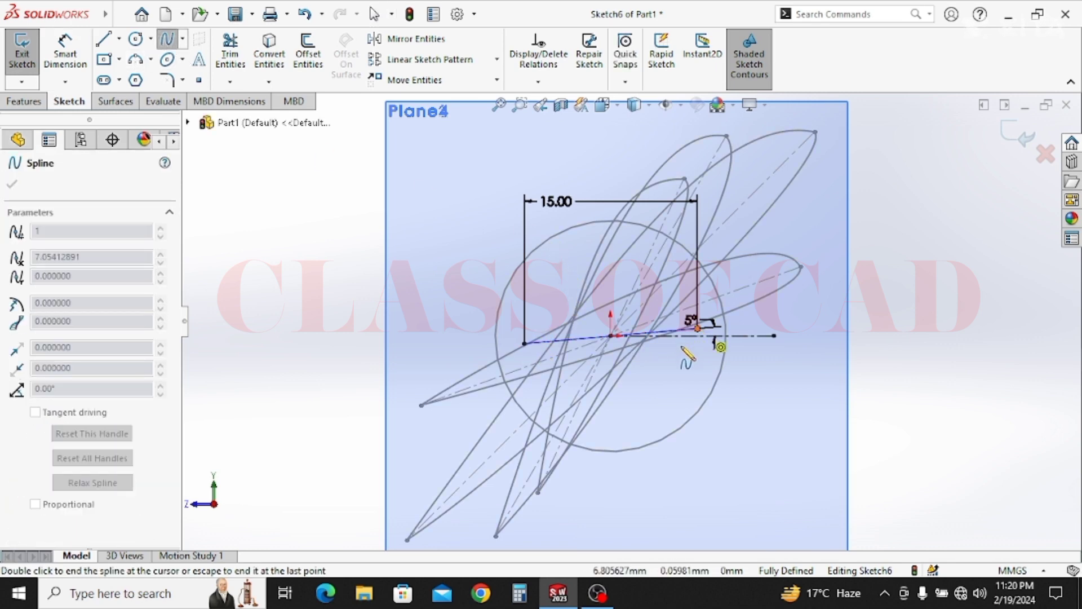
pyautogui.press('Escape')
pyautogui.press('Escape')
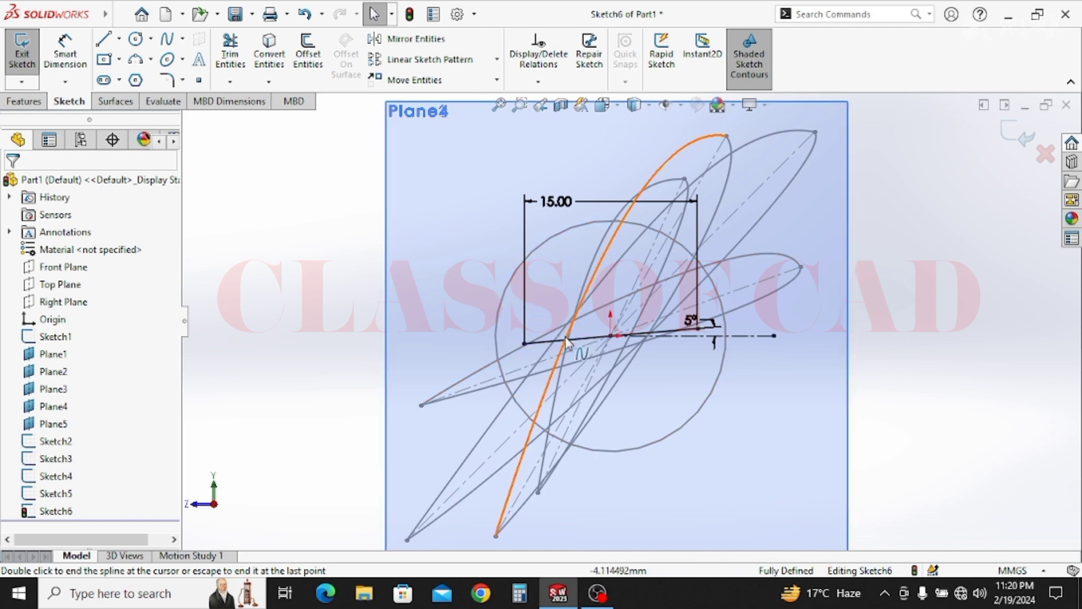
# Bow the spline above the inclined centerline with its end tangent handles, making the rounded nose steeper than the tail.
pyautogui.click(602, 338)
pyautogui.scroll(-2, 602, 345)
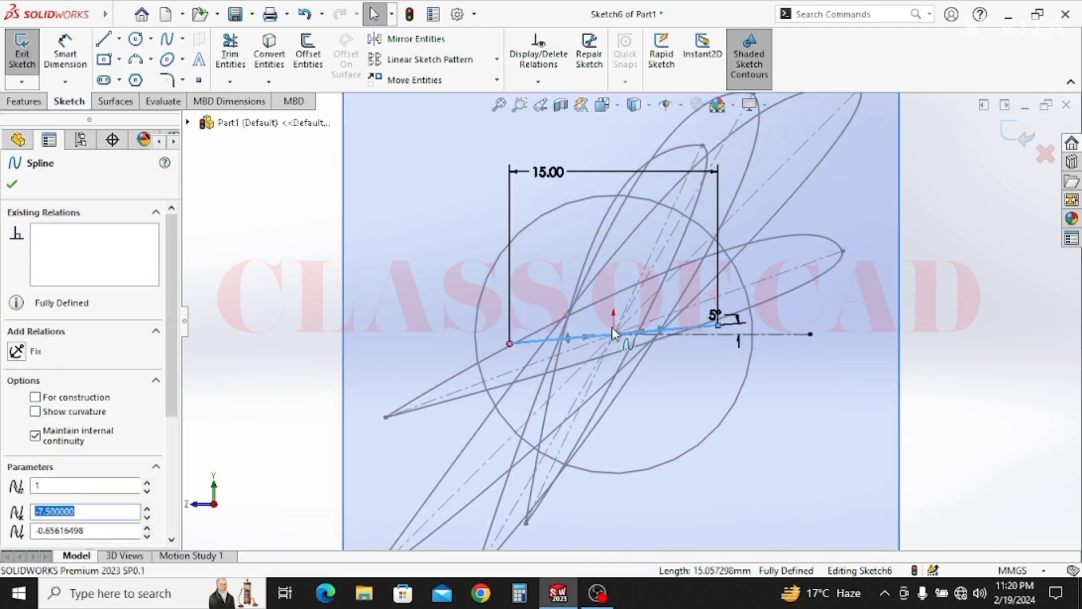
pyautogui.moveTo(563, 335); pyautogui.dragTo(519, 311)
pyautogui.moveTo(668, 328); pyautogui.dragTo(721, 298)
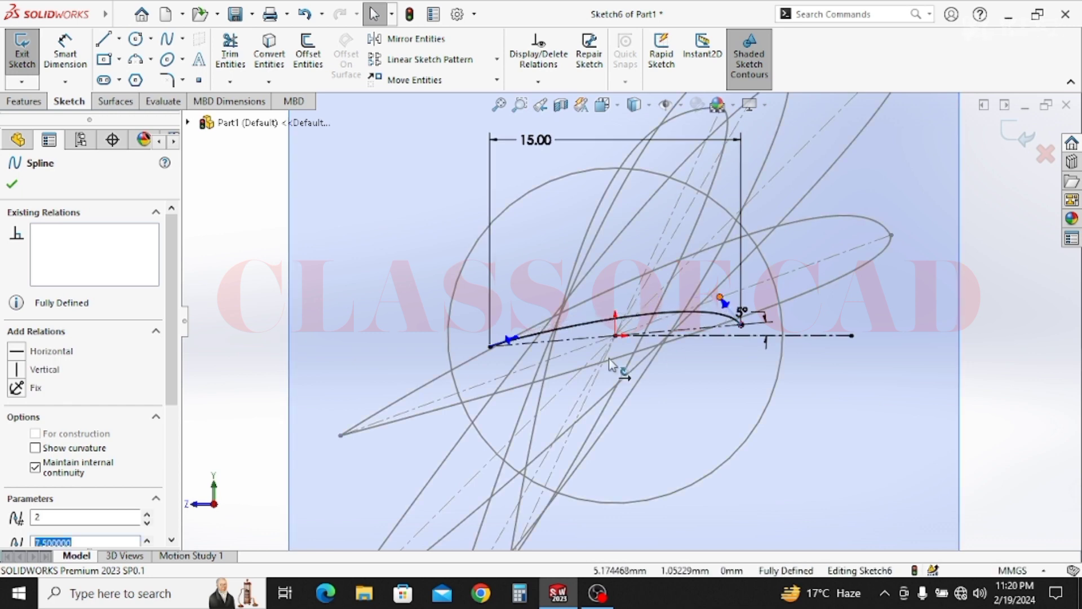
pyautogui.click(613, 362)
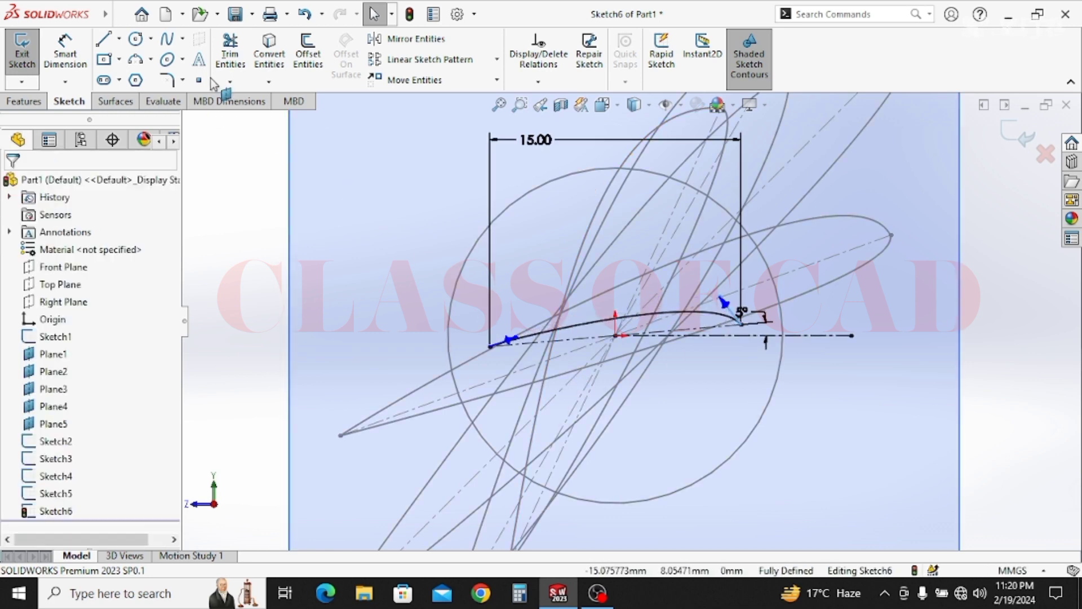
# Draw a second spline between the same endpoints of the inclined centerline to close the profile.
pyautogui.click(490, 346)
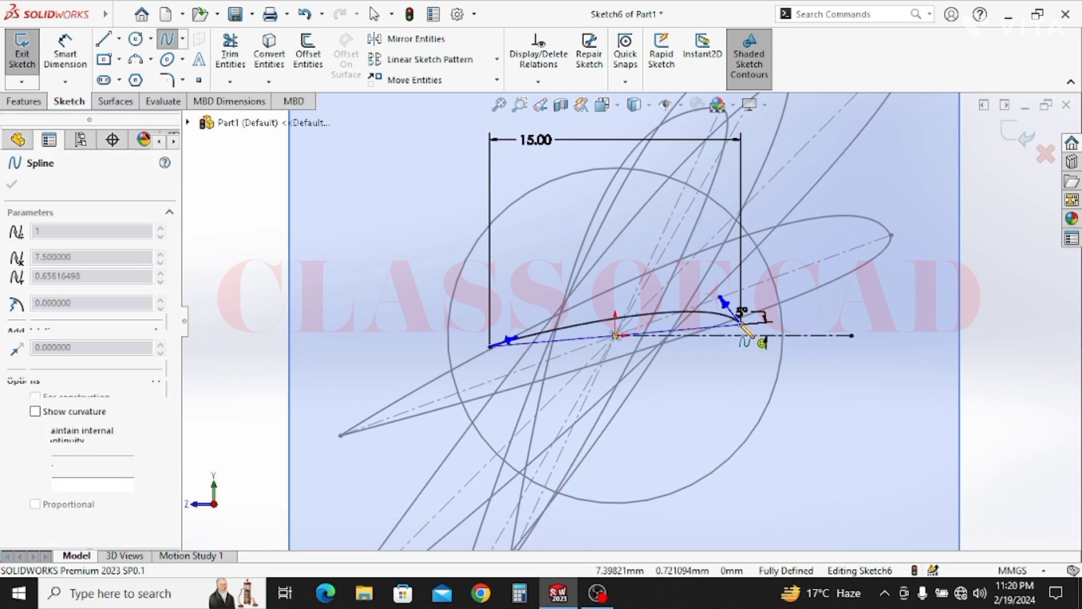
pyautogui.doubleClick(741, 325)
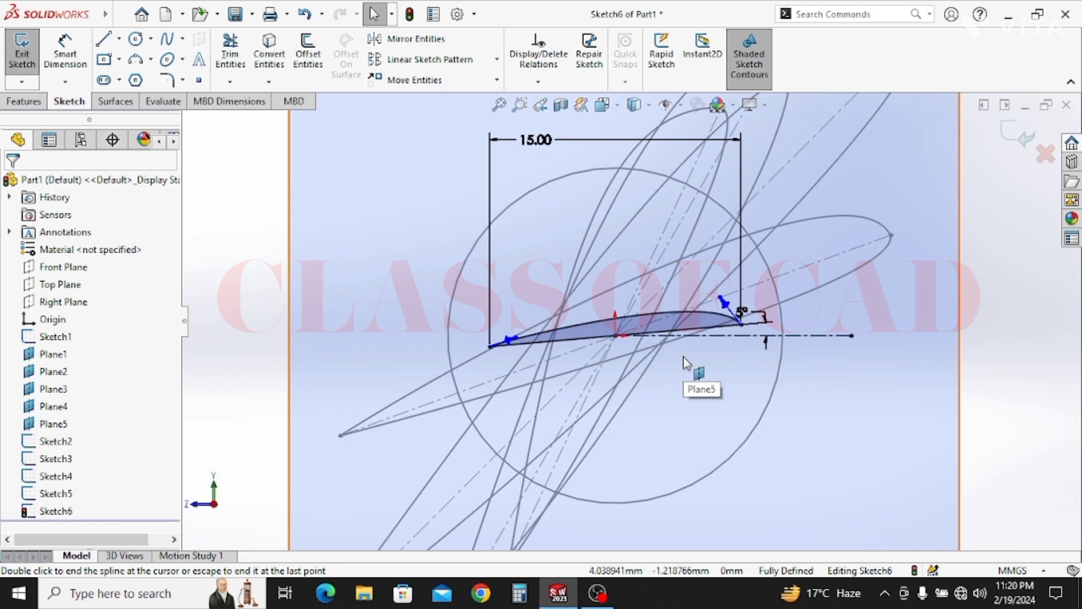
pyautogui.press('Escape')
# Bow the second spline slightly below the centerline by turning its nose-end tangent handle downward to round the airfoil's nose.
pyautogui.click(647, 335)
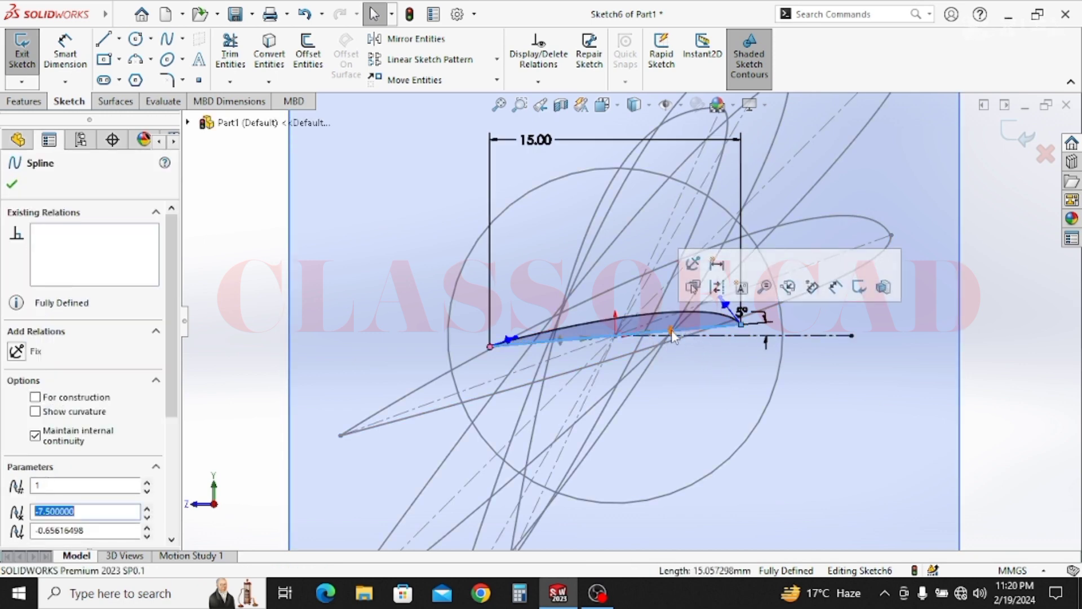
pyautogui.moveTo(671, 329); pyautogui.dragTo(731, 337)
pyautogui.click(714, 335)
pyautogui.scroll(-9, 747, 326)
pyautogui.click(714, 329)
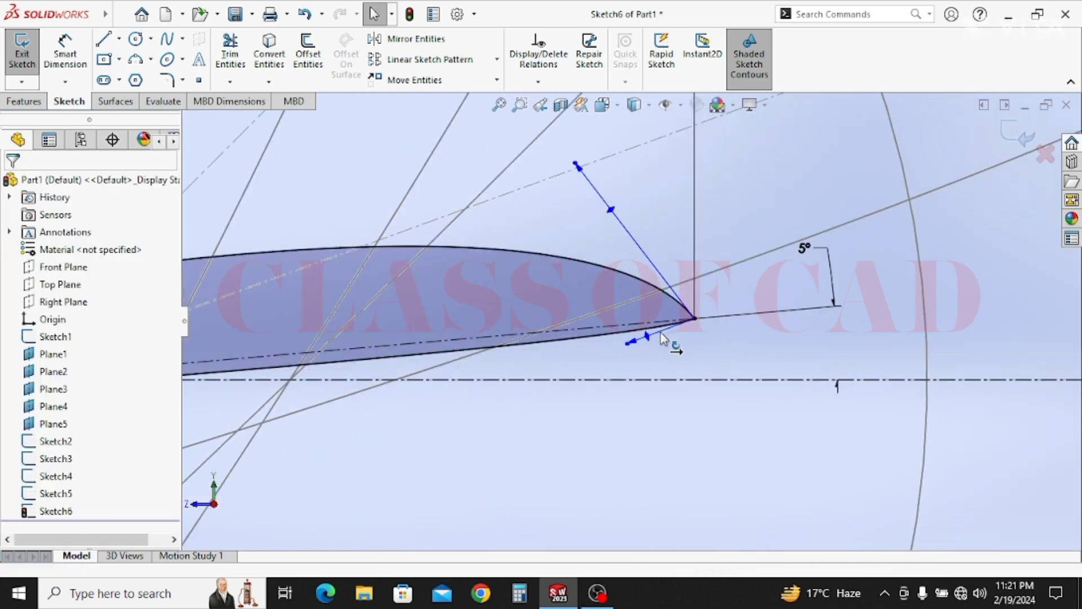
pyautogui.moveTo(647, 334)
pyautogui.mouseDown()
pyautogui.moveTo(686, 358)
pyautogui.moveTo(697, 350)
pyautogui.mouseUp()
pyautogui.scroll(6, 696, 350)
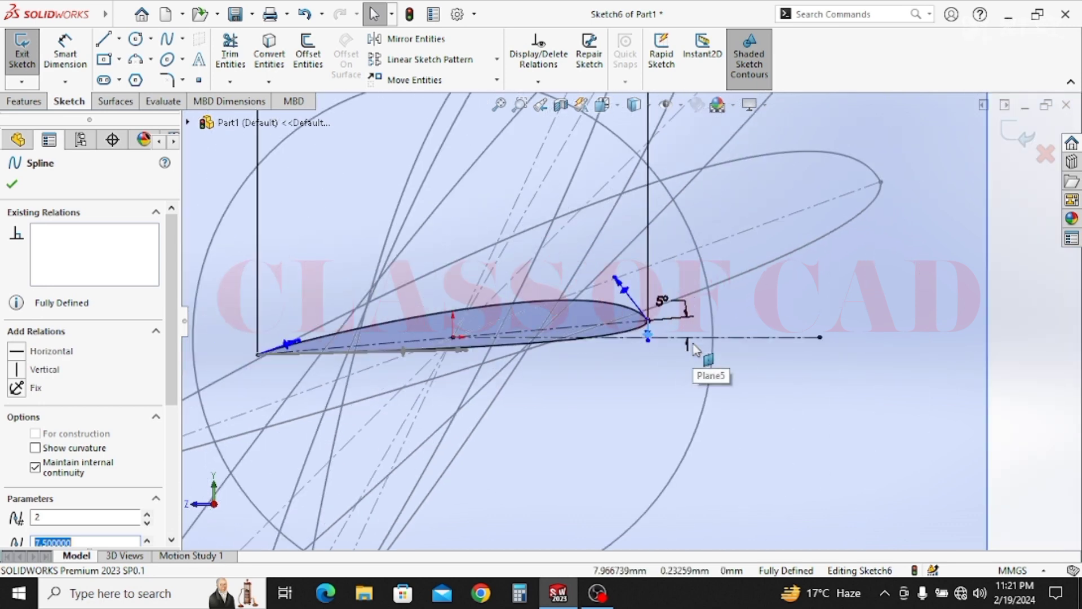
pyautogui.scroll(3, 693, 350)
pyautogui.click(665, 378)
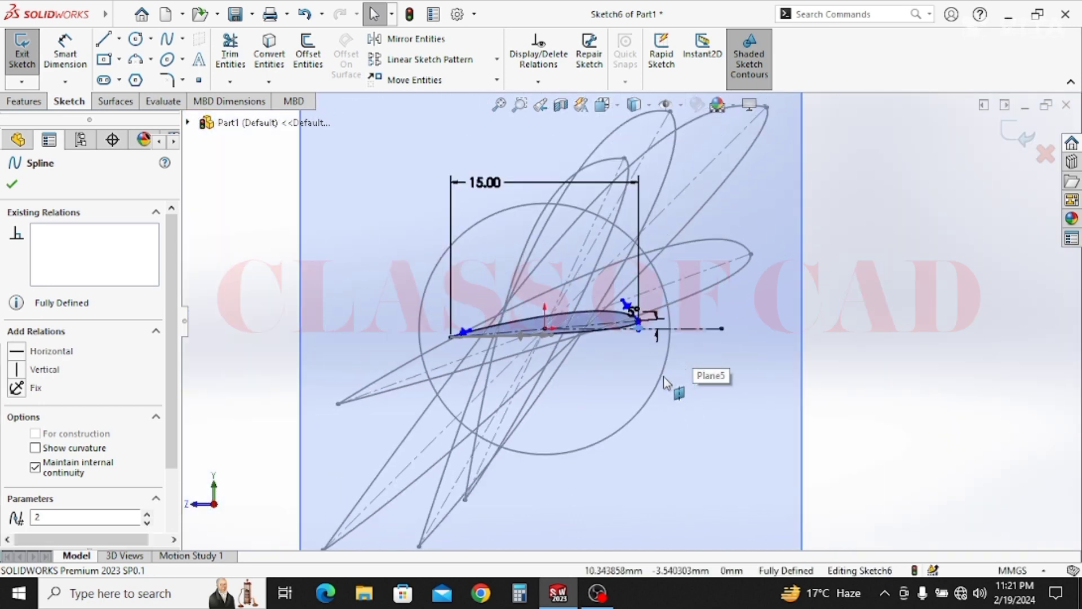
# Adjust the lower spline's tangent handle at the airfoil's pointed tail so the curve bows slightly below the centerline.
pyautogui.scroll(-6, 489, 350)
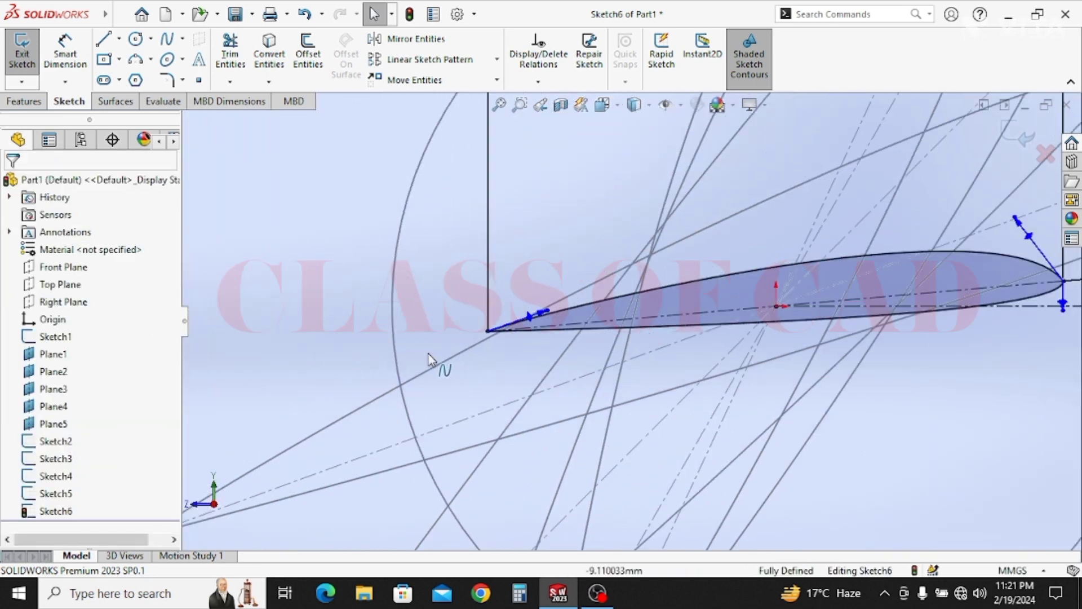
pyautogui.click(618, 328)
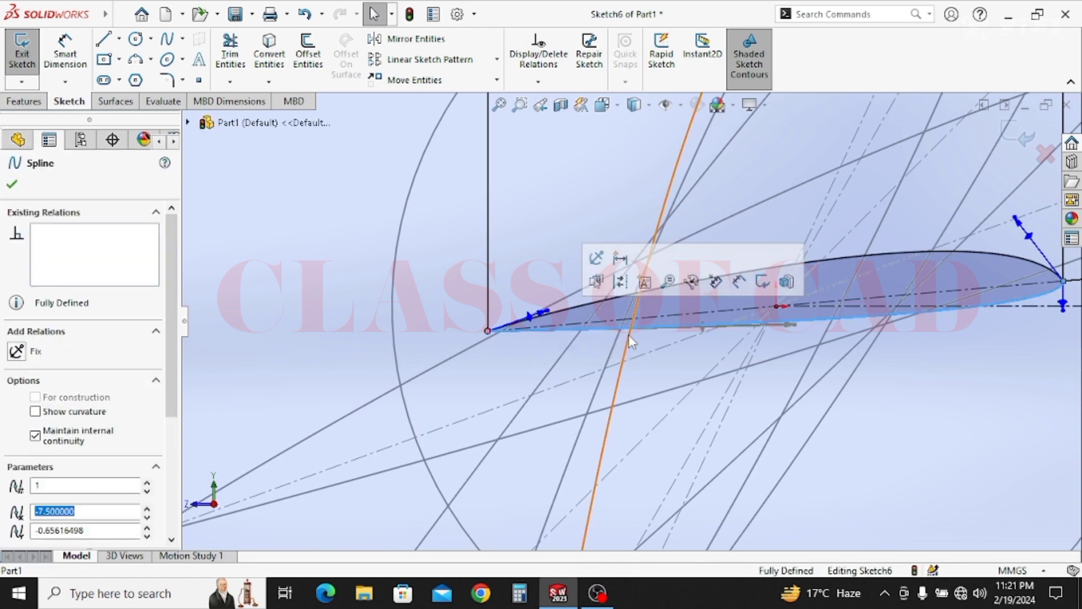
pyautogui.moveTo(702, 331); pyautogui.dragTo(697, 342)
pyautogui.click(683, 282)
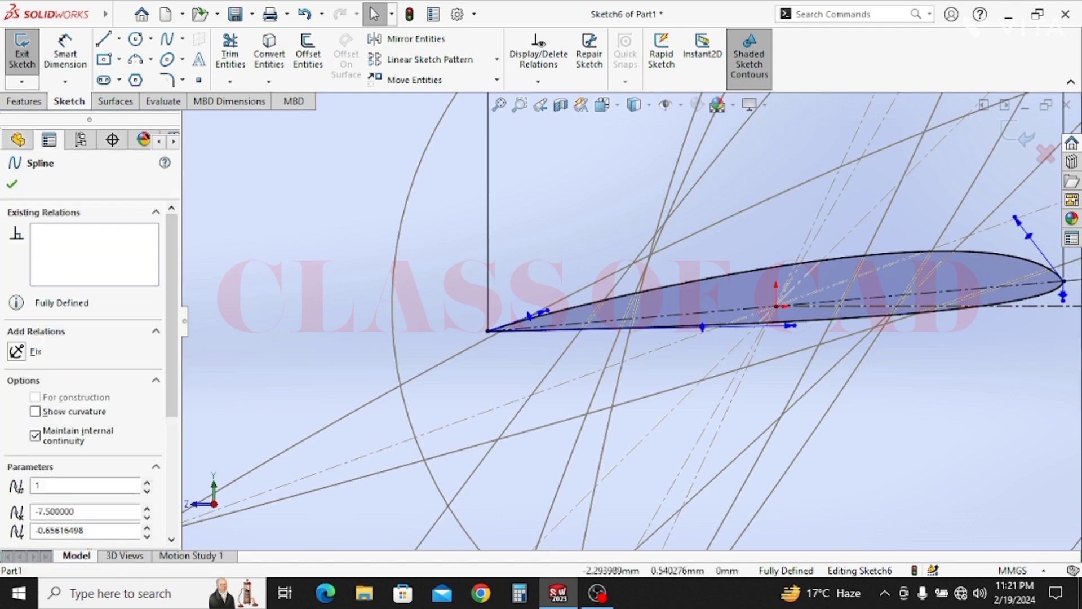
pyautogui.press('Escape')
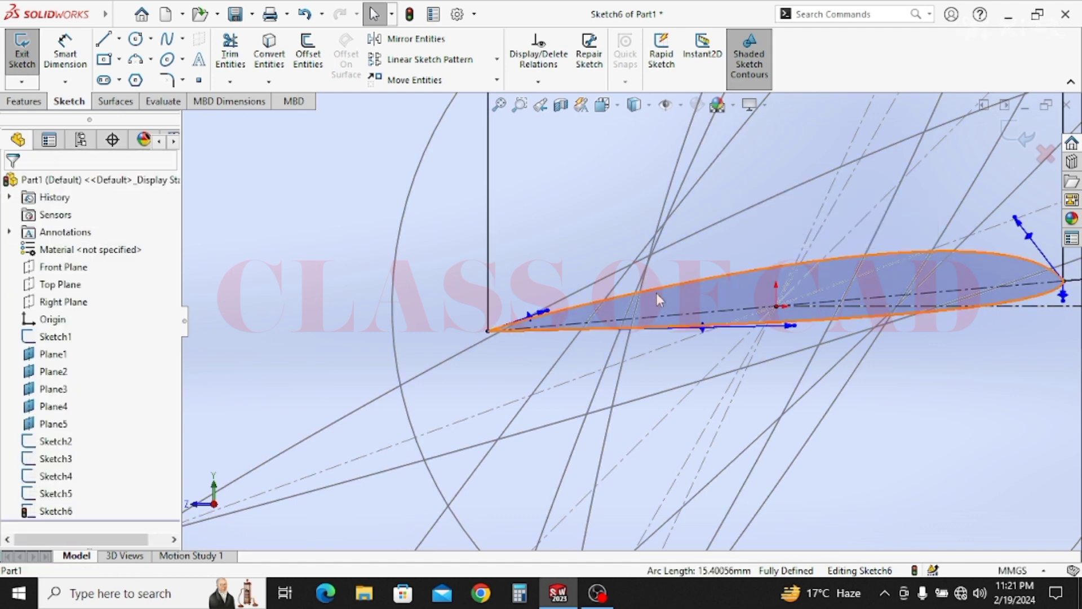
# Flatten the upper spline's tangent at the airfoil's pointed tail with its handle, and exit the Plane5 sketch.
pyautogui.click(624, 303)
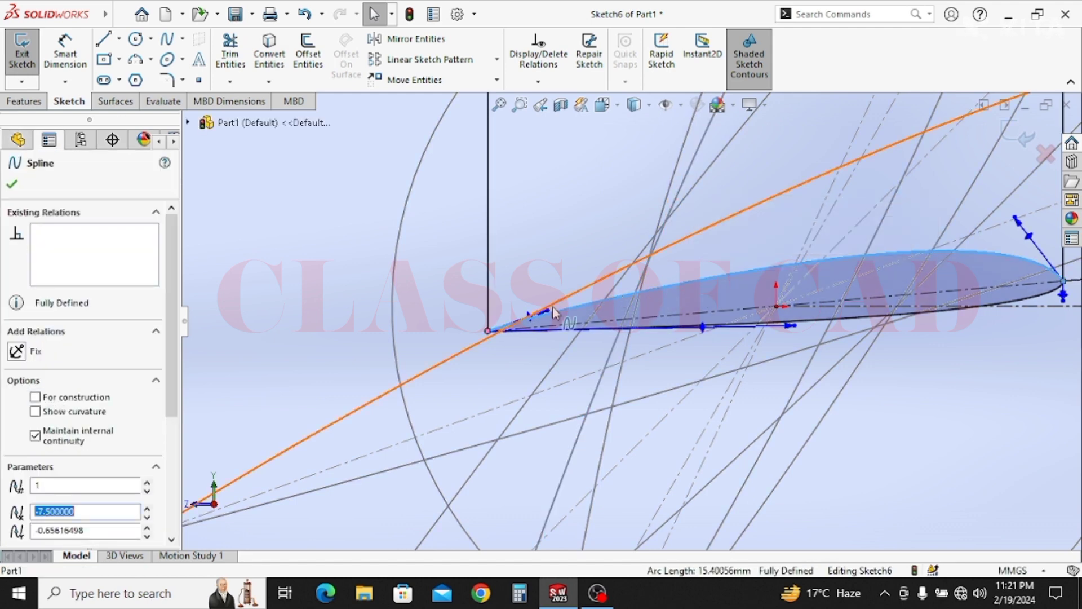
pyautogui.moveTo(548, 310)
pyautogui.mouseDown()
pyautogui.moveTo(592, 313)
pyautogui.moveTo(557, 307)
pyautogui.moveTo(570, 312)
pyautogui.mouseUp()
pyautogui.scroll(4, 723, 351)
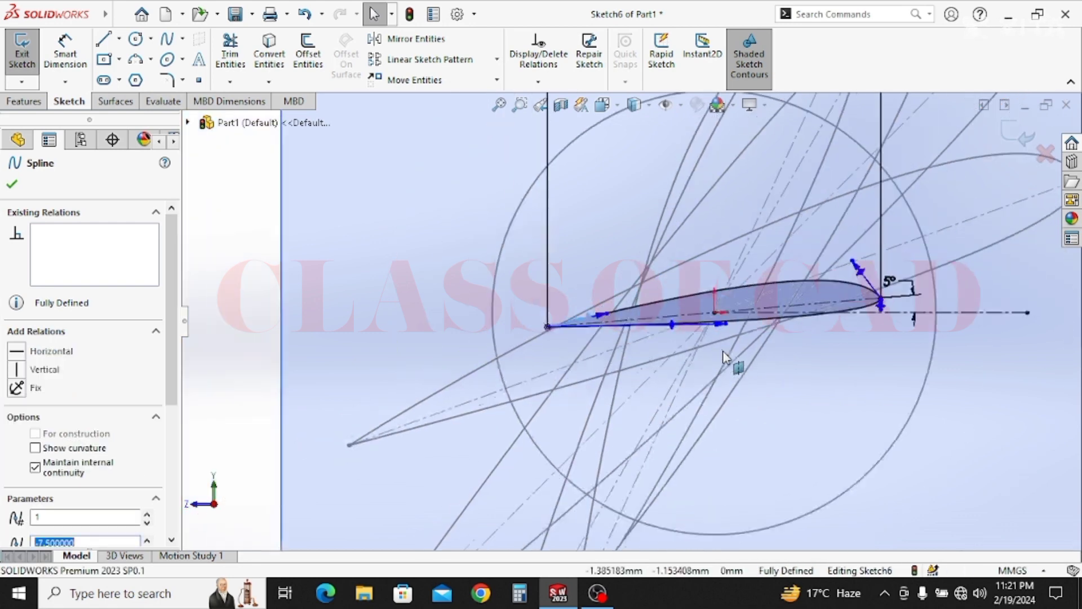
pyautogui.press('Escape')
pyautogui.scroll(3, 810, 379)
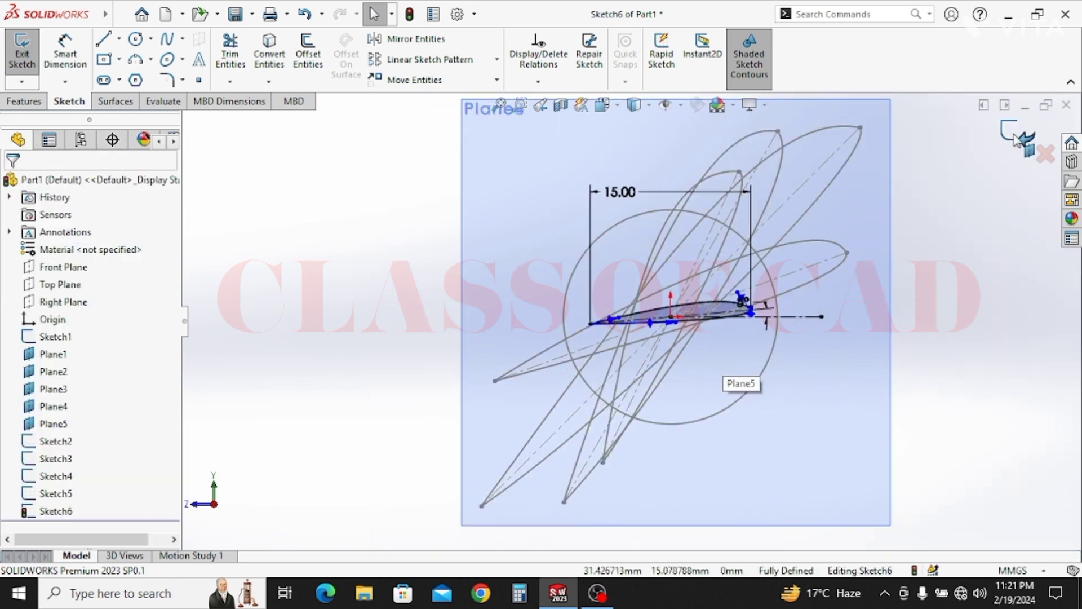
pyautogui.scroll(4, 709, 326)
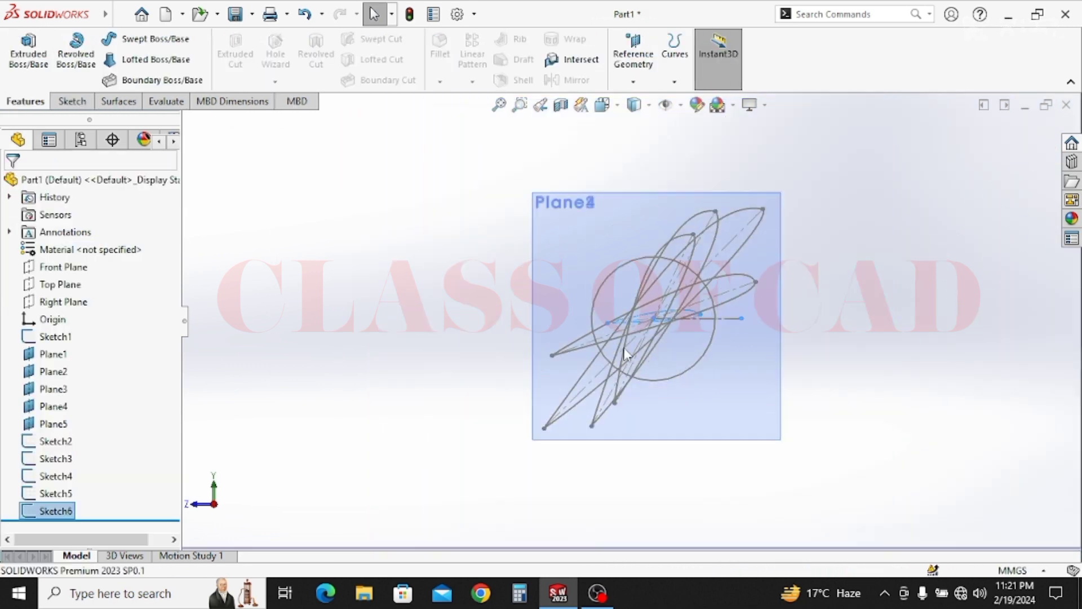
# Show all the profile sketches in a 3D view and hide the reference planes.
pyautogui.moveTo(625, 353)
pyautogui.mouseDown(button='middle')
pyautogui.moveTo(669, 367)
pyautogui.moveTo(684, 396)
pyautogui.moveTo(681, 367)
pyautogui.mouseUp(button='middle')
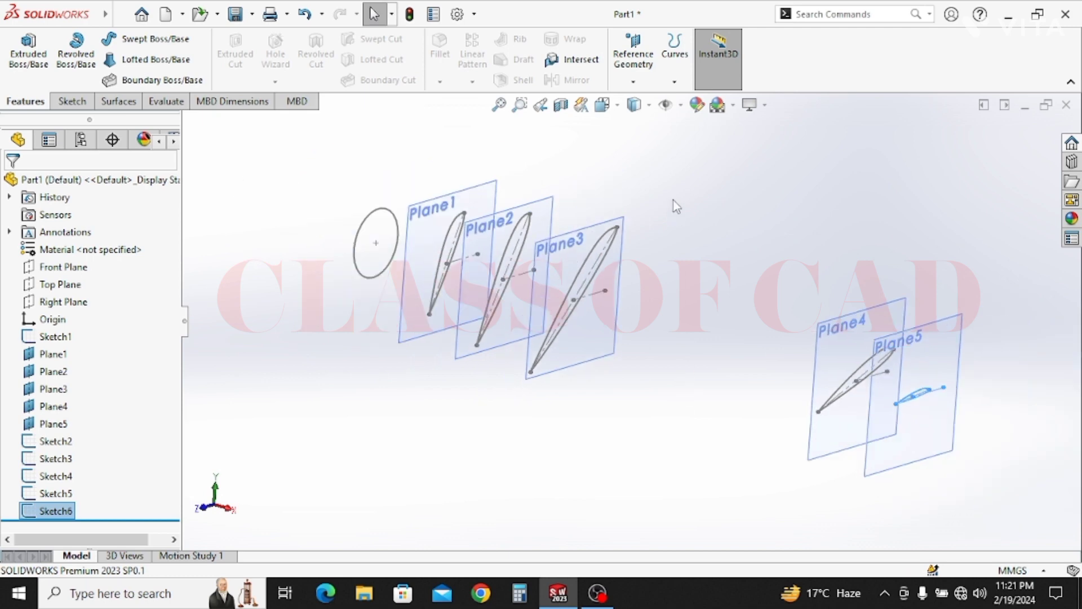
pyautogui.click(681, 107)
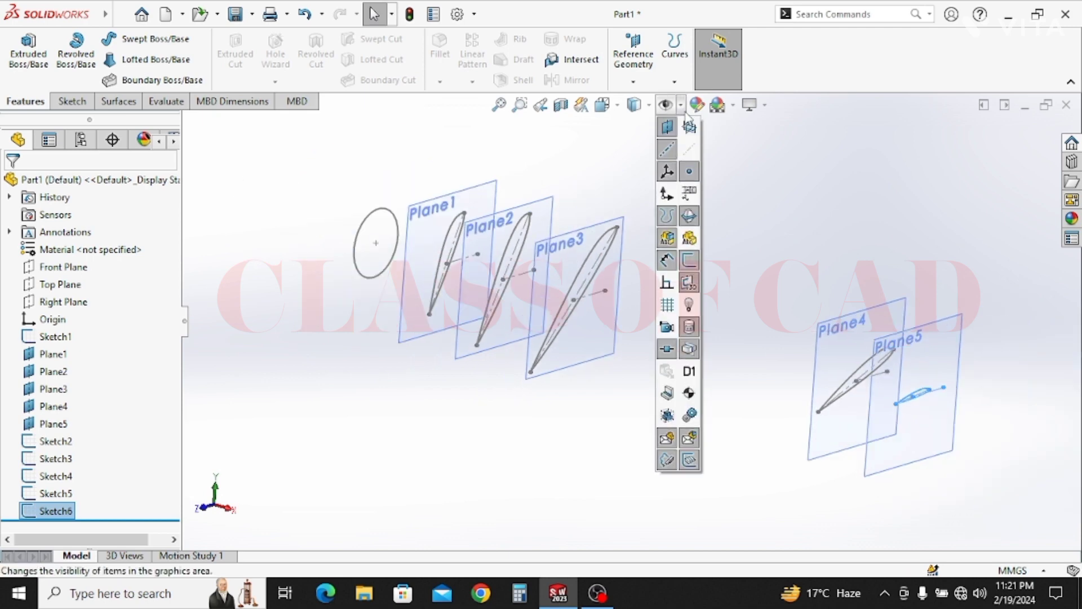
pyautogui.click(666, 128)
pyautogui.click(810, 231)
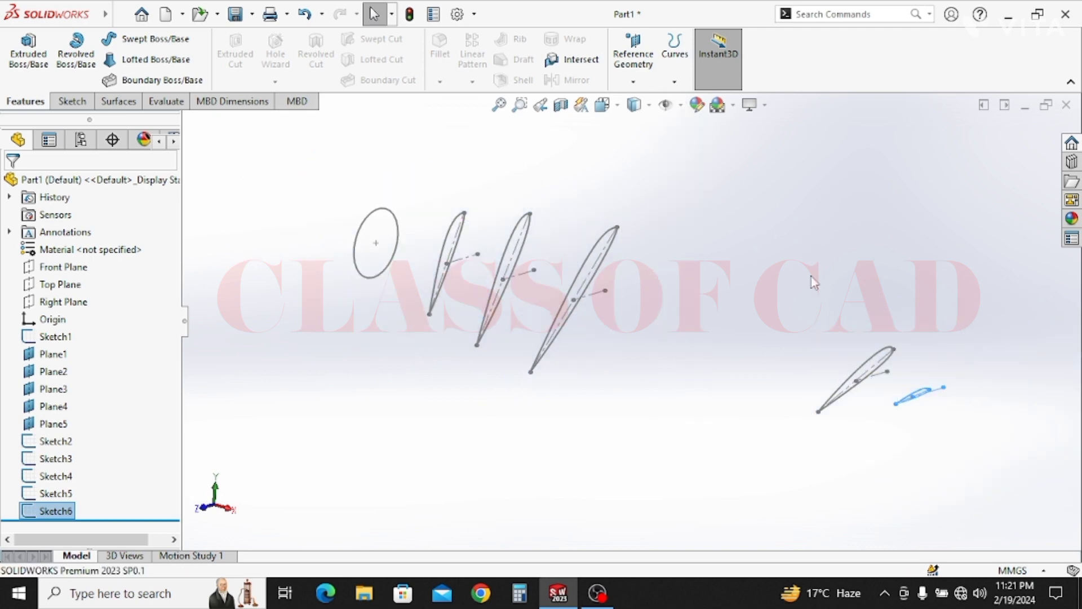
pyautogui.click(700, 268)
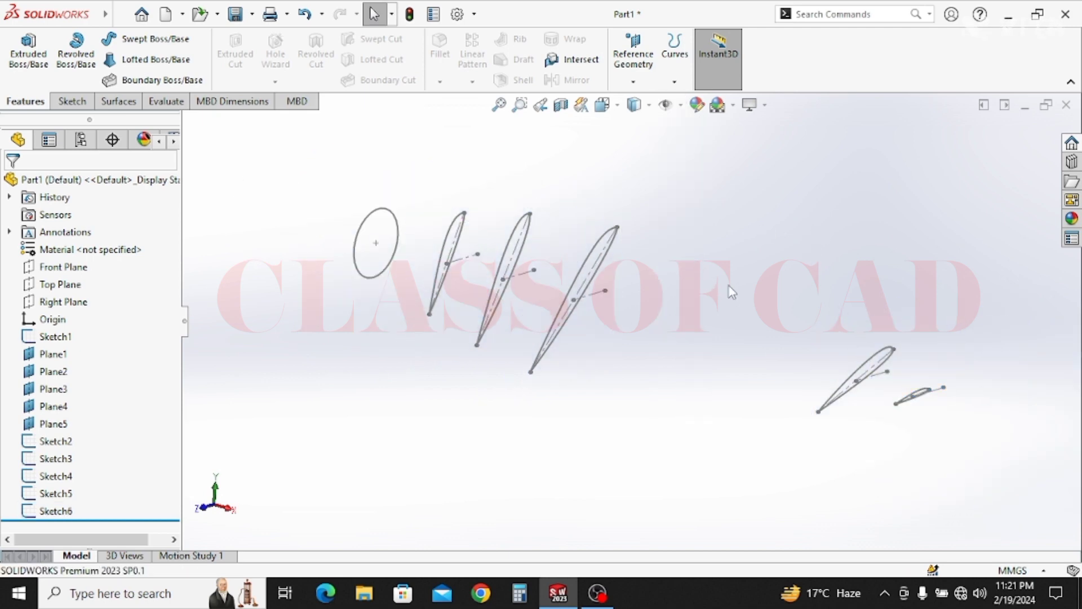
# Loft a solid blade from the root circle through the five airfoil profiles in order, ending at the smallest tip profile.
pyautogui.click(680, 107)
pyautogui.scroll(1, 488, 282)
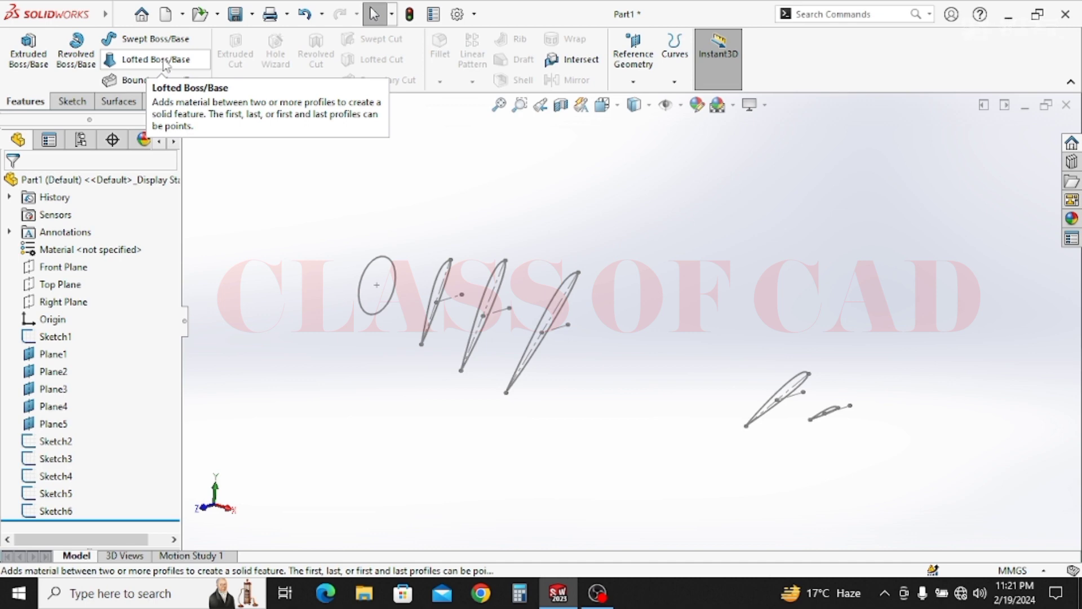
pyautogui.click(165, 61)
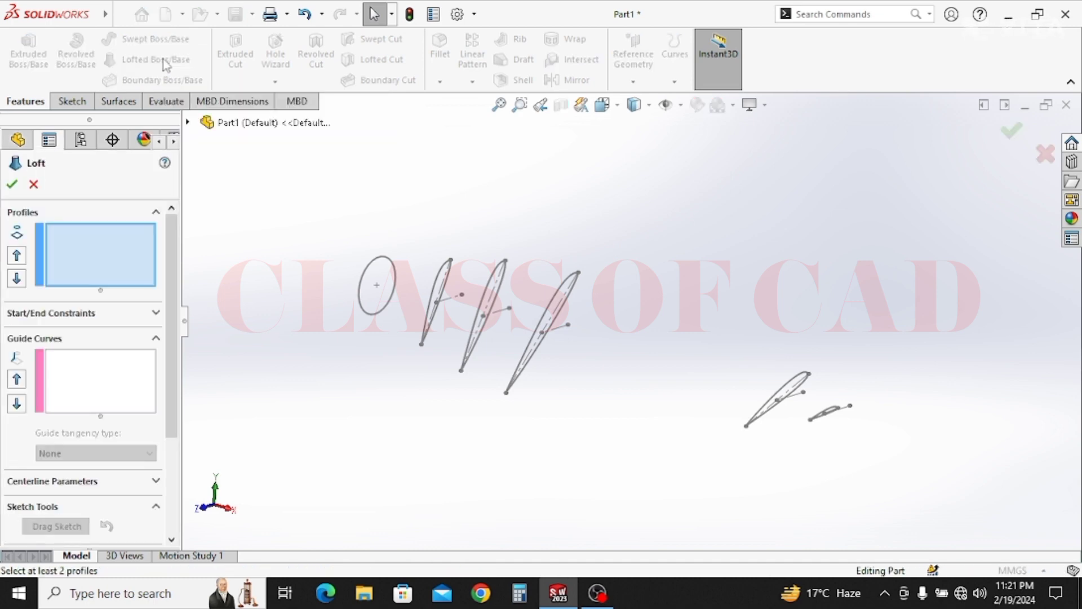
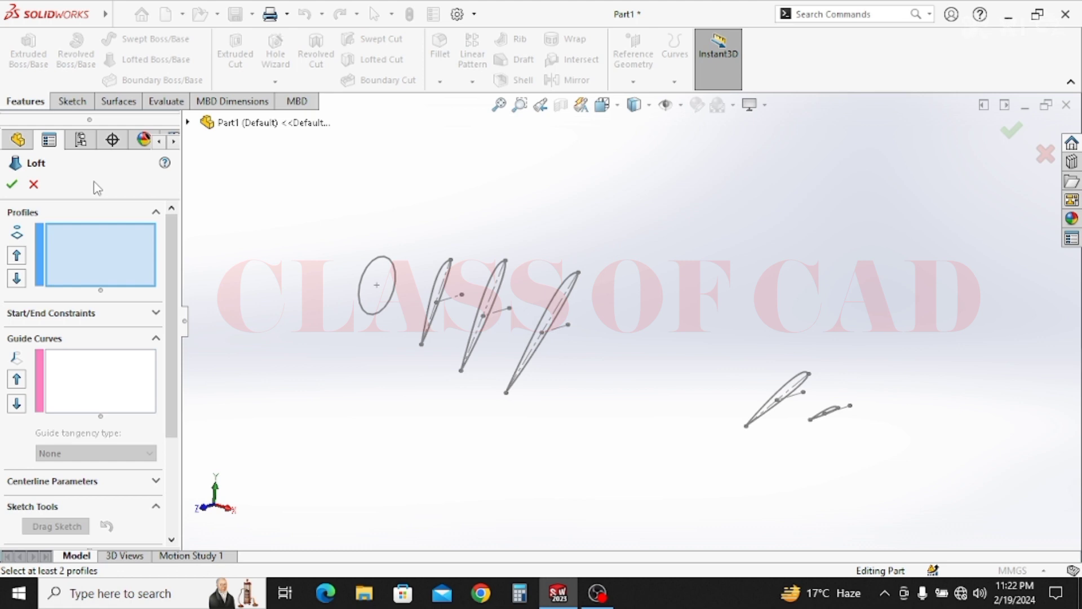
pyautogui.click(372, 262)
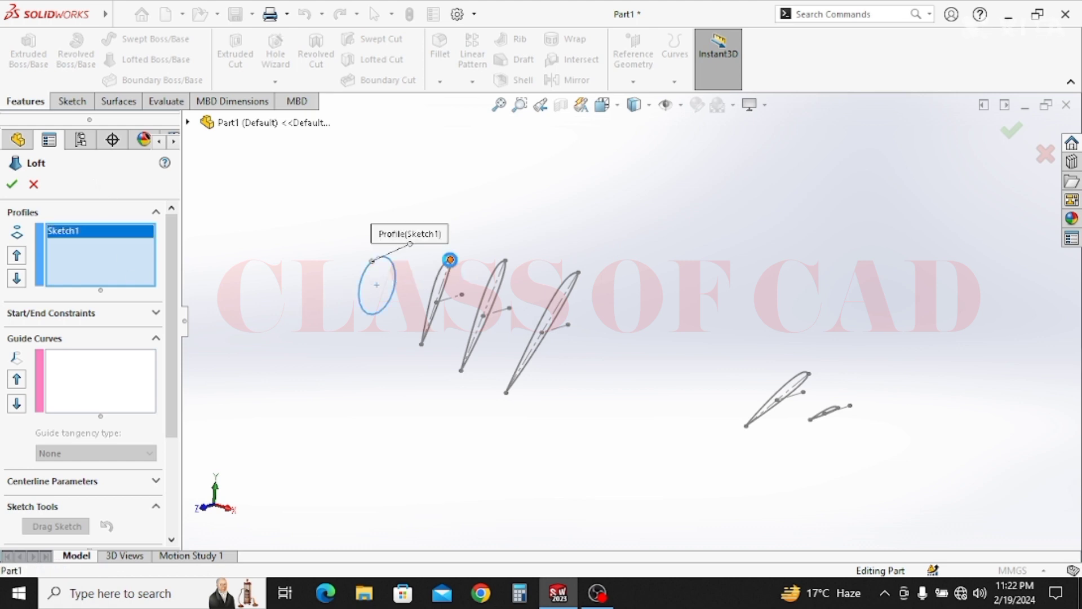
pyautogui.click(450, 260)
pyautogui.click(506, 261)
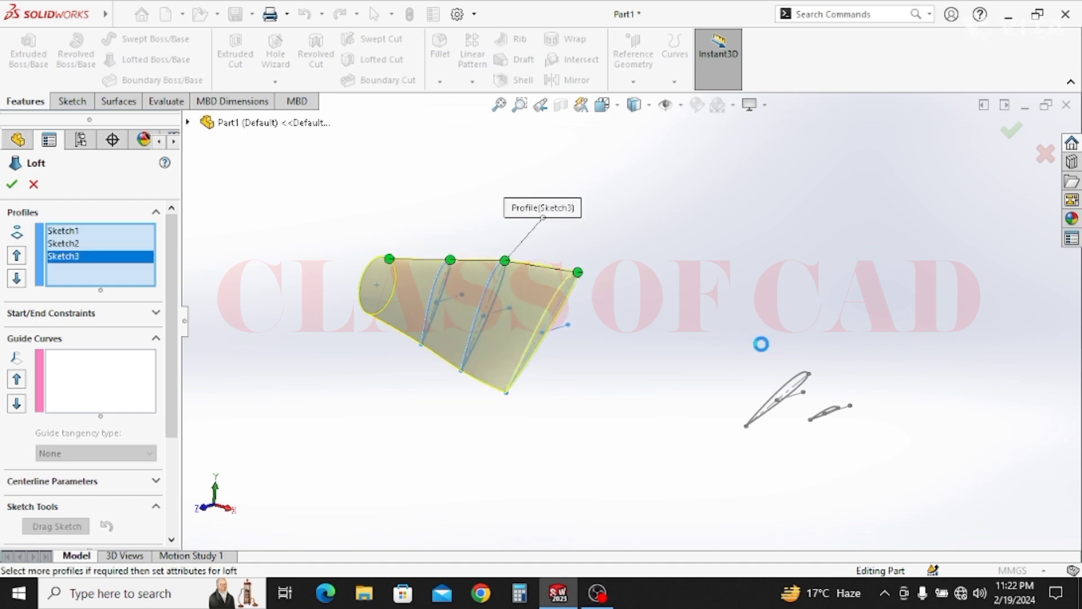
pyautogui.click(807, 374)
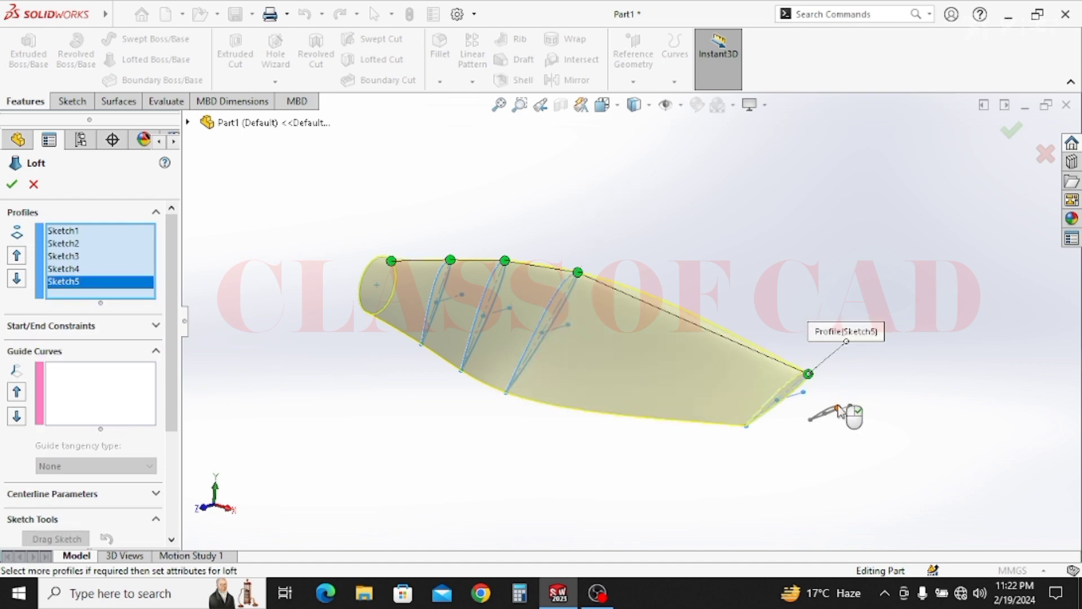
pyautogui.click(838, 407)
pyautogui.scroll(-3, 857, 423)
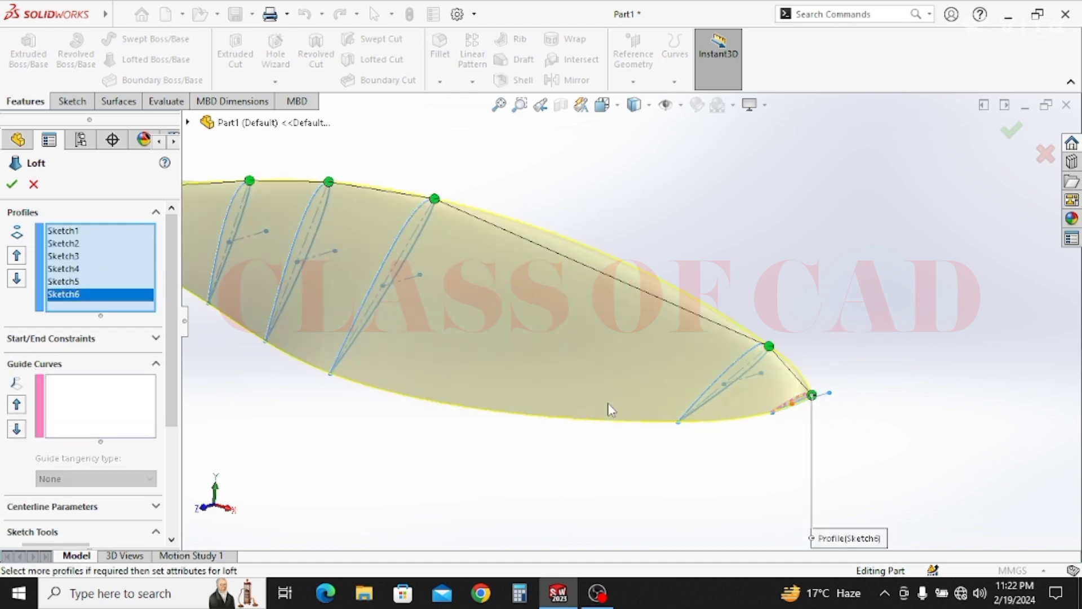
pyautogui.scroll(2, 524, 378)
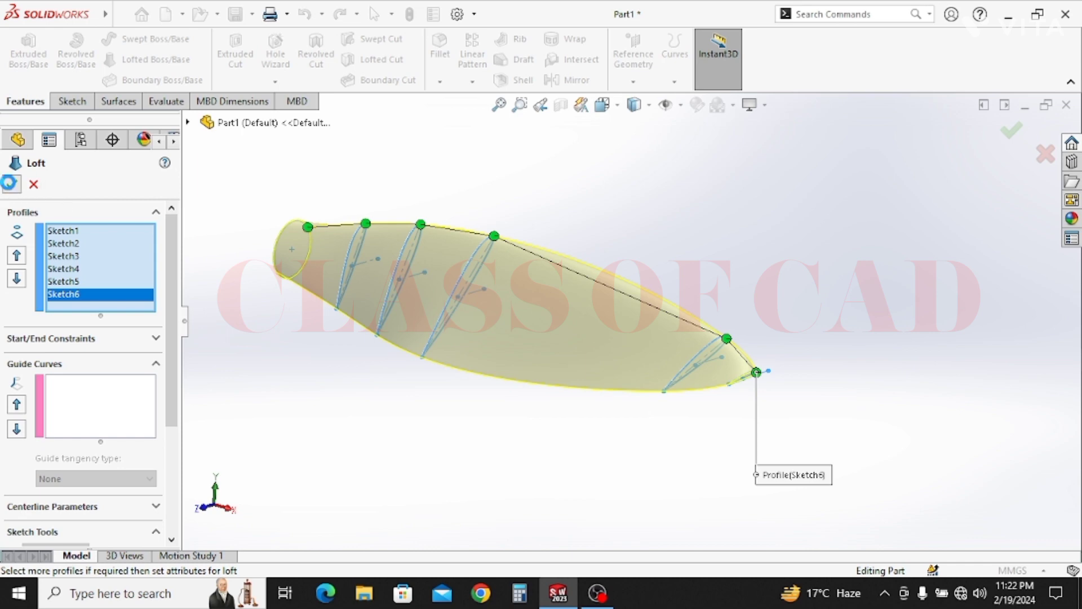
pyautogui.click(12, 184)
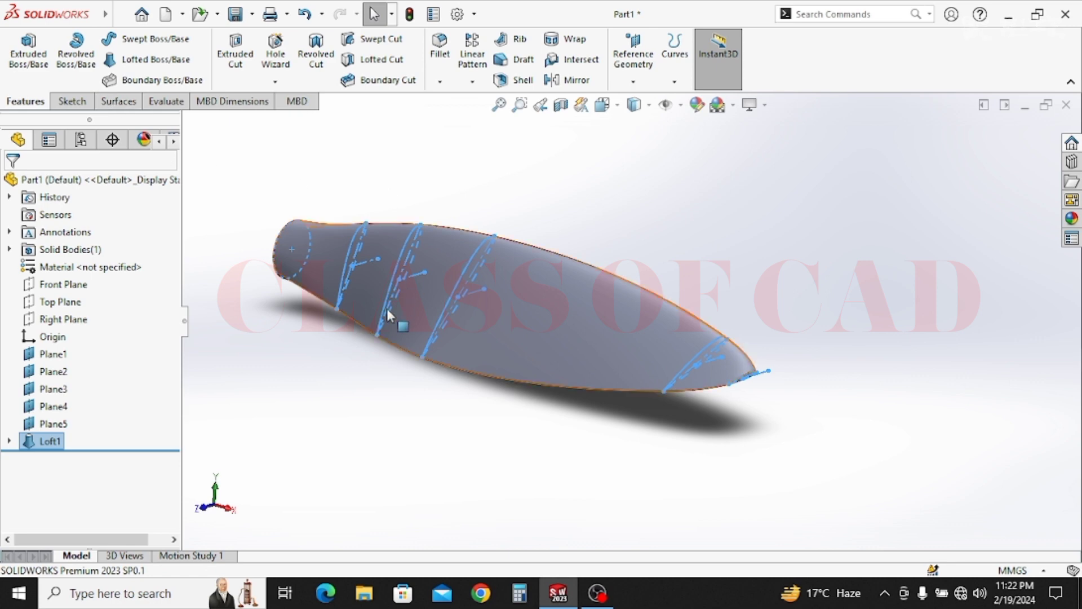
# Sketch a circle about 18.5 mm in diameter on the Top Plane, centred about 6.6 mm outside the blade's round root end.
pyautogui.moveTo(386, 309); pyautogui.dragTo(437, 314, button='middle')
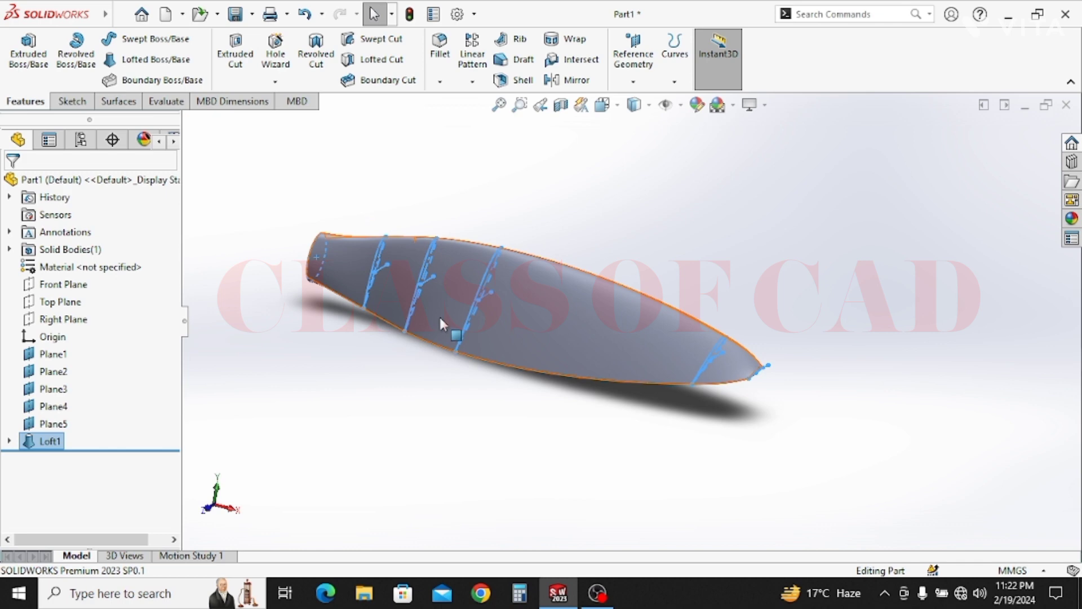
pyautogui.hotkey('ctrl', '7')
pyautogui.click(463, 366)
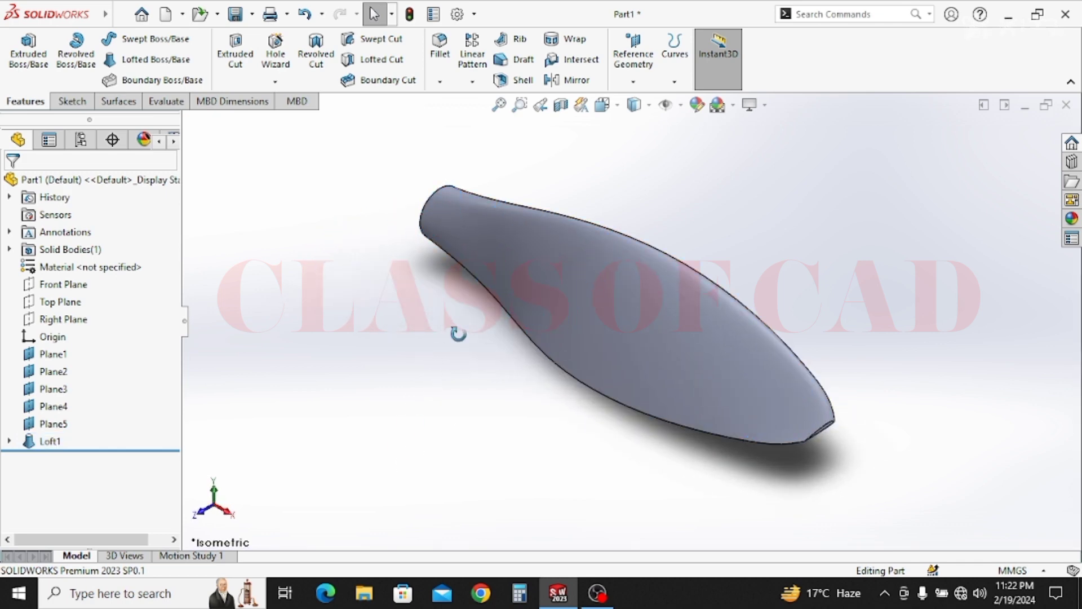
pyautogui.moveTo(458, 333); pyautogui.dragTo(508, 305, button='middle')
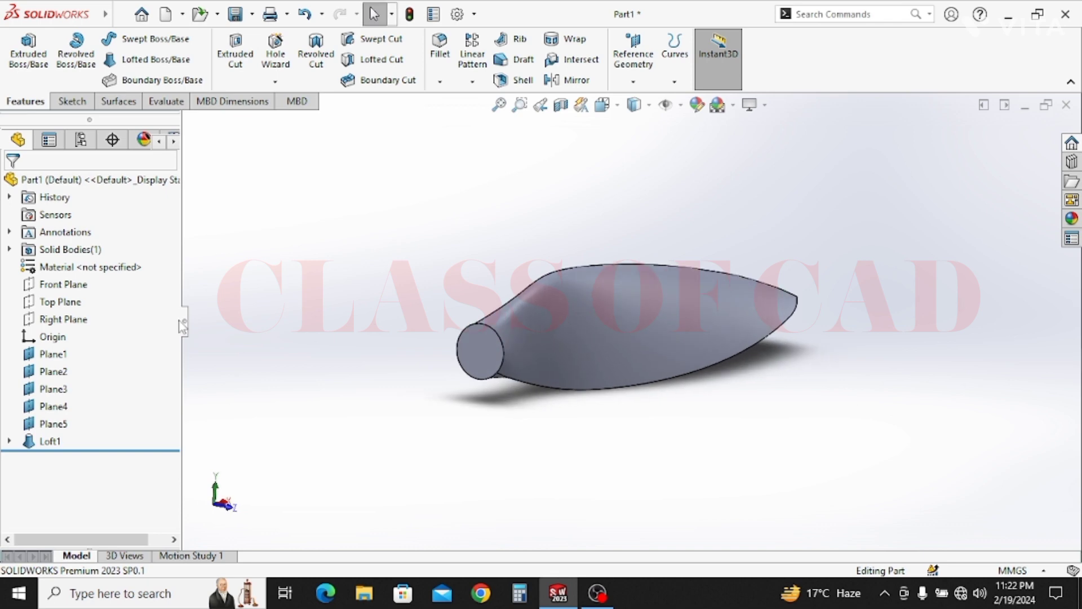
pyautogui.click(48, 304)
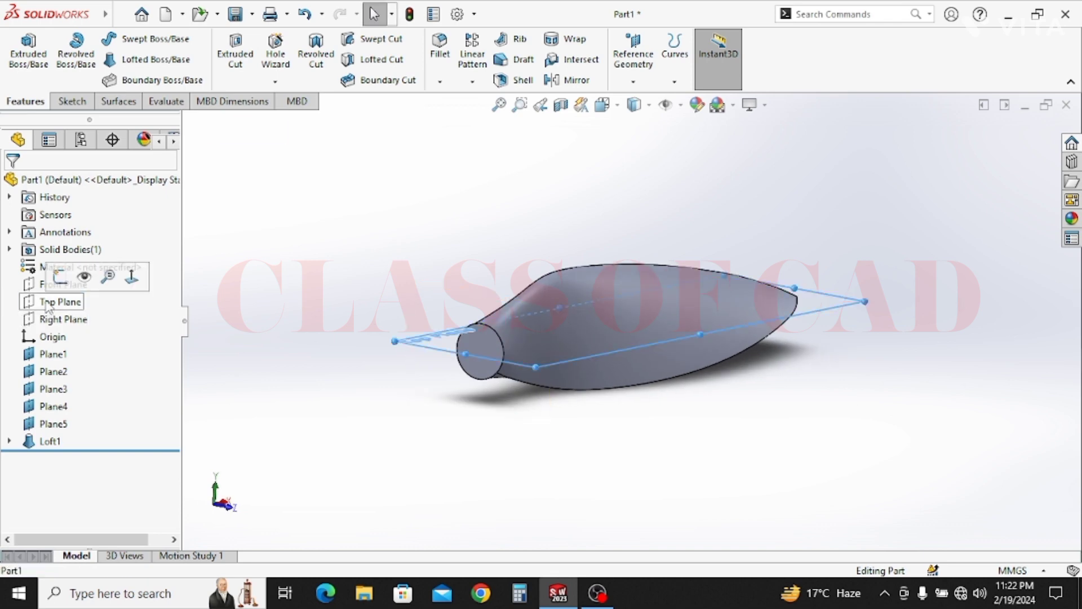
pyautogui.click(59, 277)
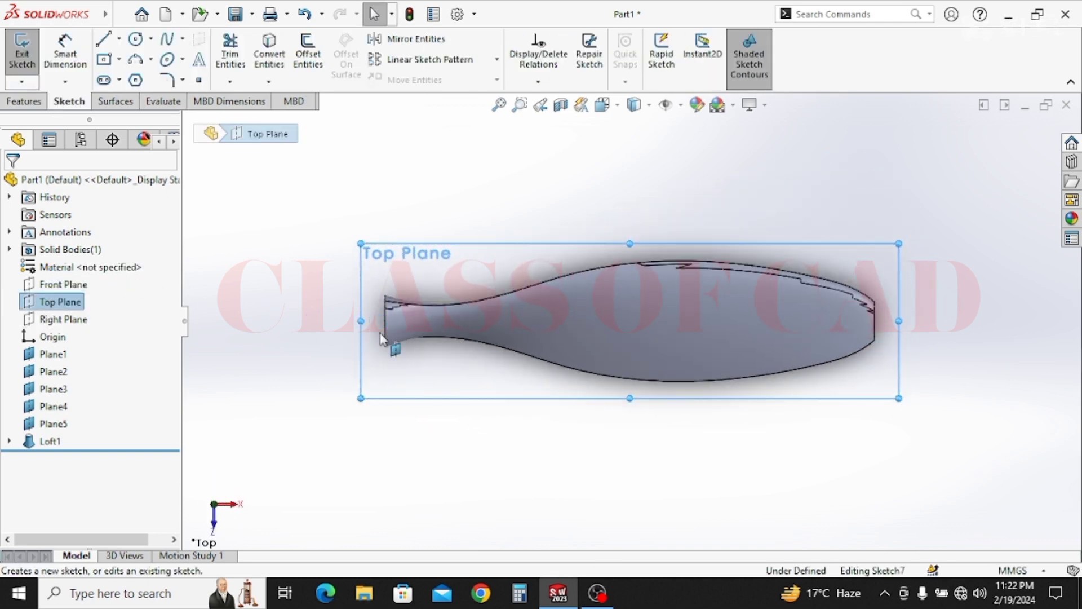
pyautogui.scroll(5, 358, 317)
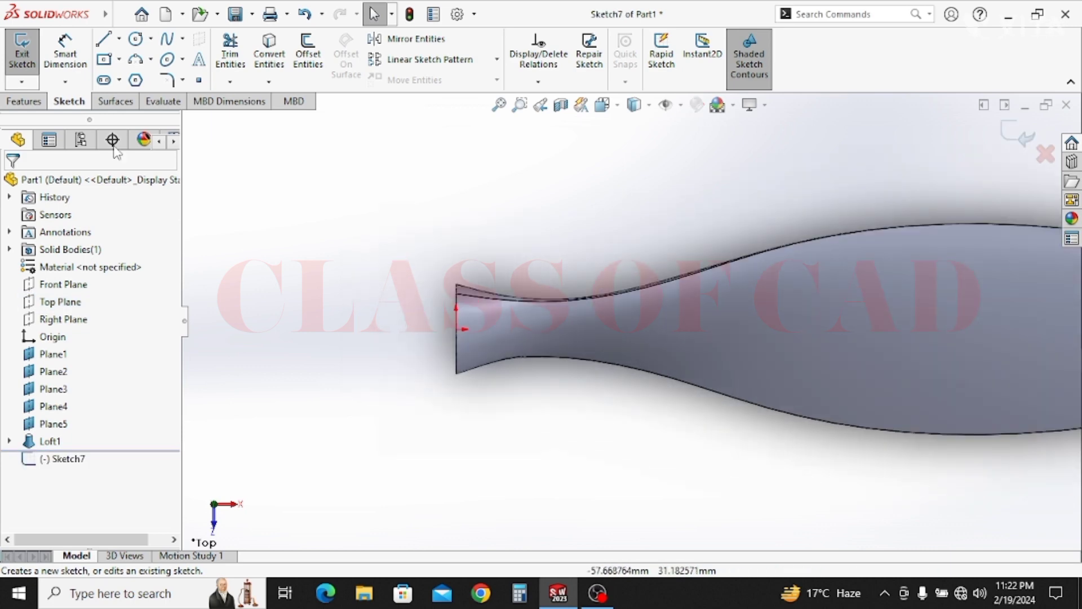
pyautogui.click(135, 40)
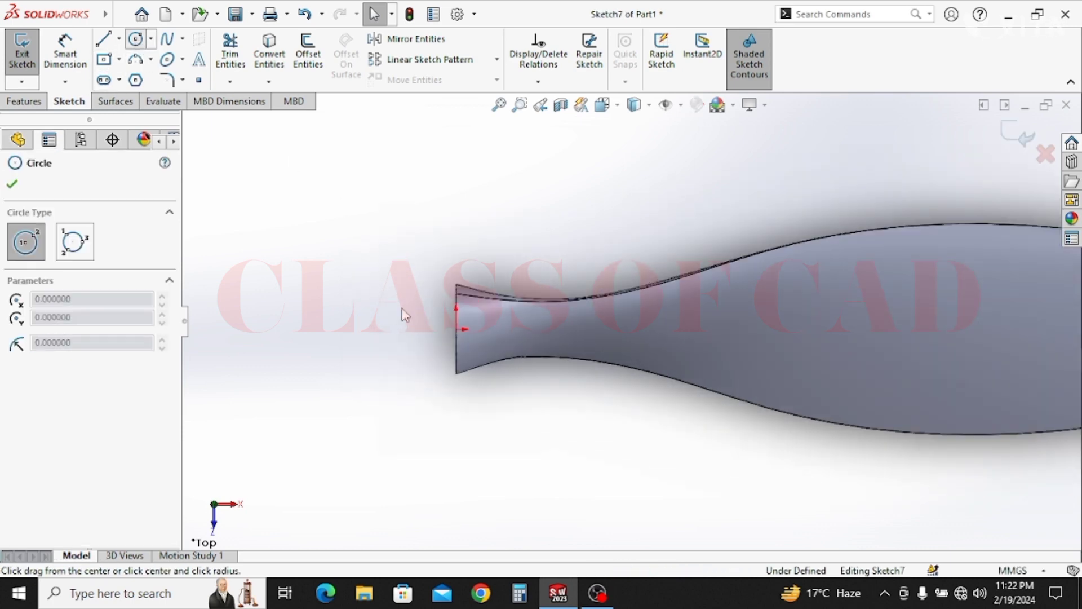
pyautogui.click(428, 330)
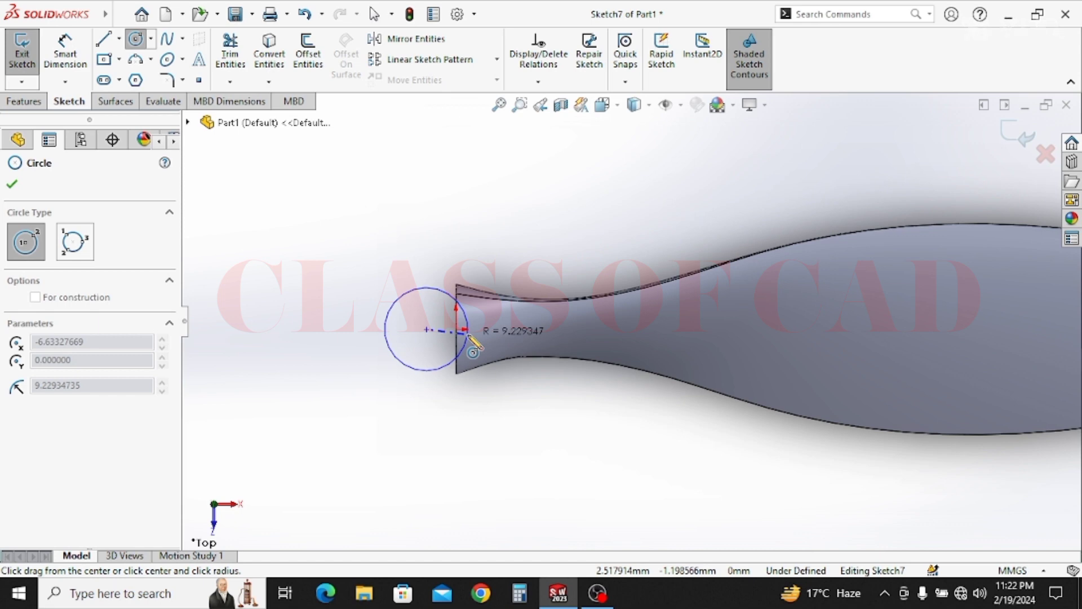
pyautogui.click(467, 335)
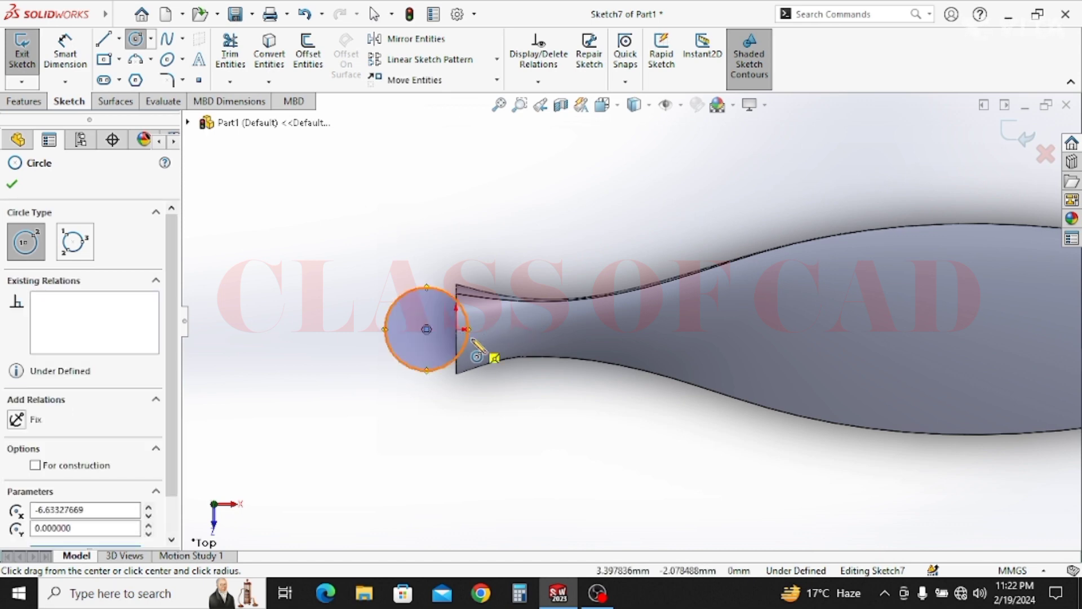
pyautogui.press('Escape')
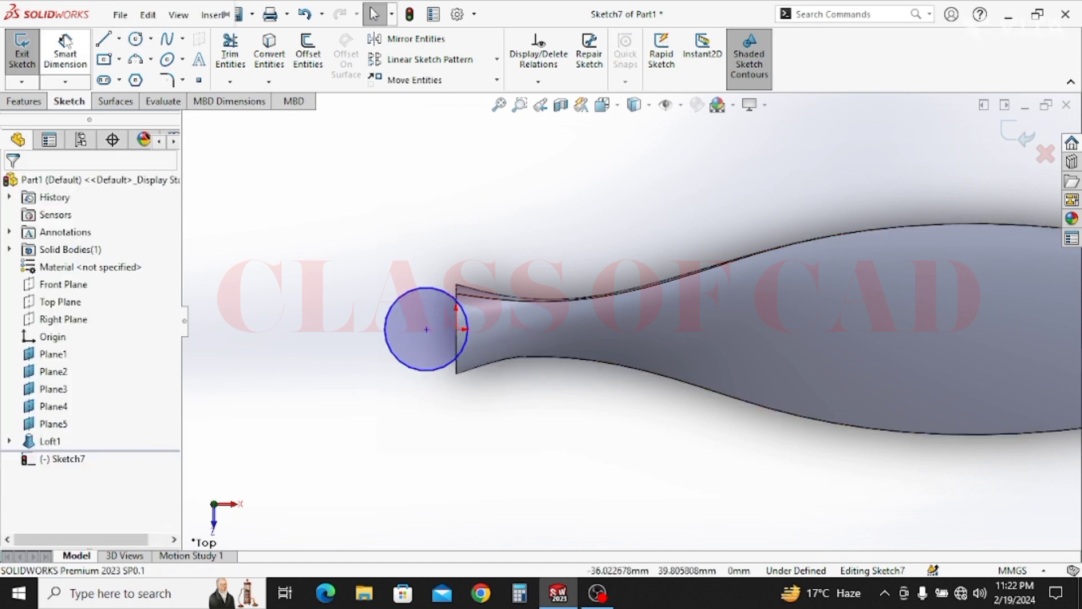
# Dimension the circle's diameter at the blade root as 20 mm.
pyautogui.click(65, 50)
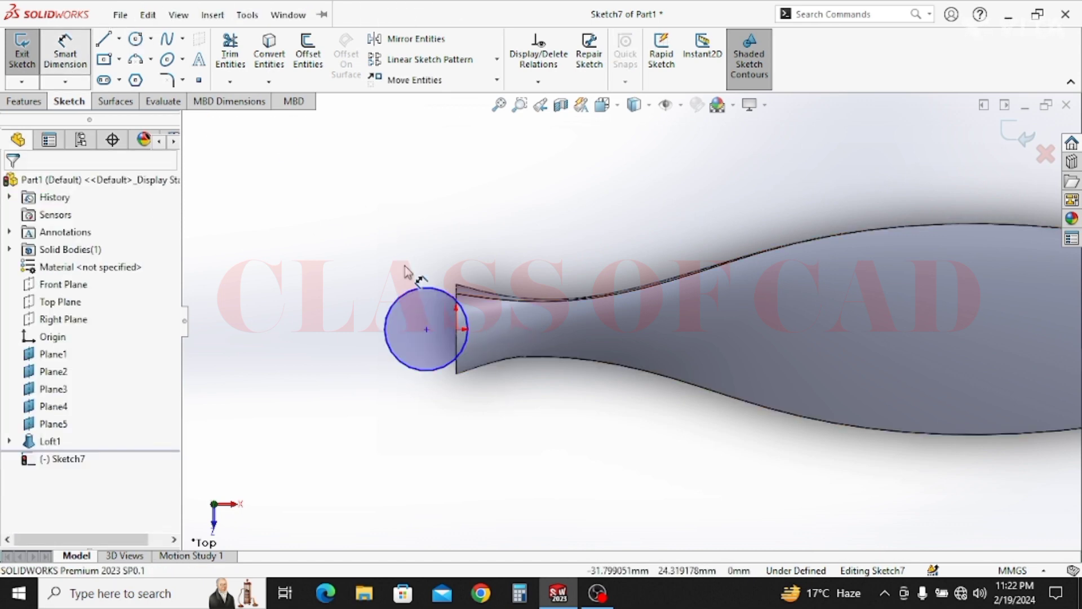
pyautogui.click(394, 303)
pyautogui.click(348, 309)
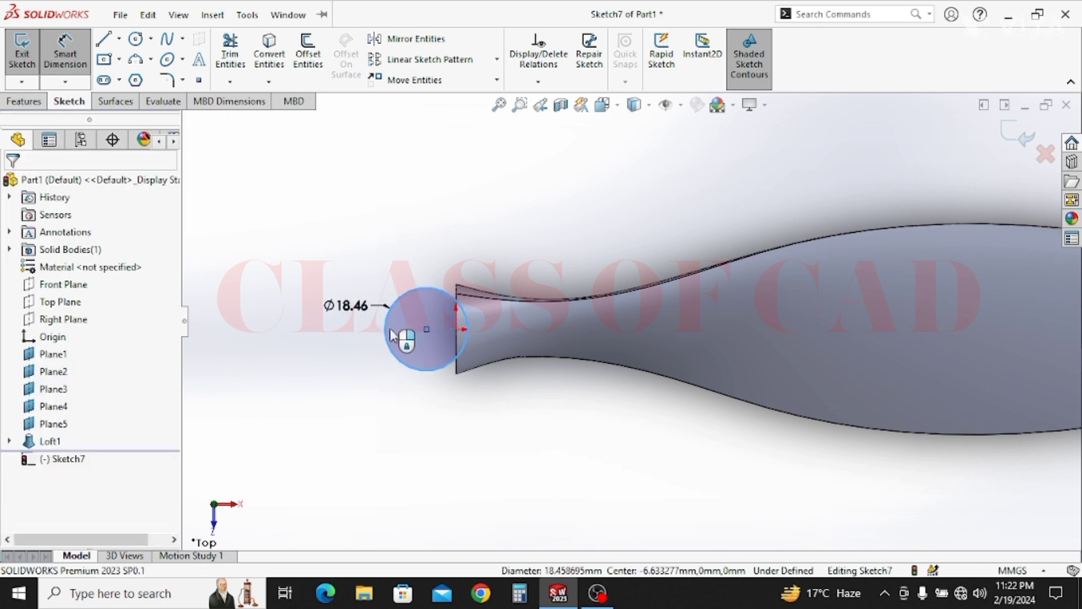
pyautogui.write('20')
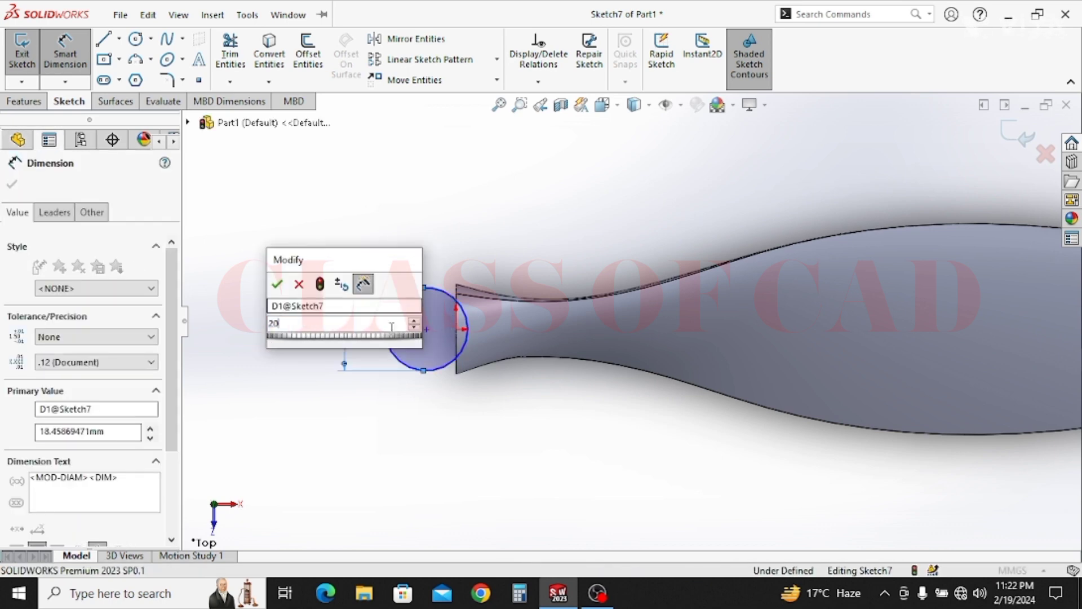
pyautogui.press('Return')
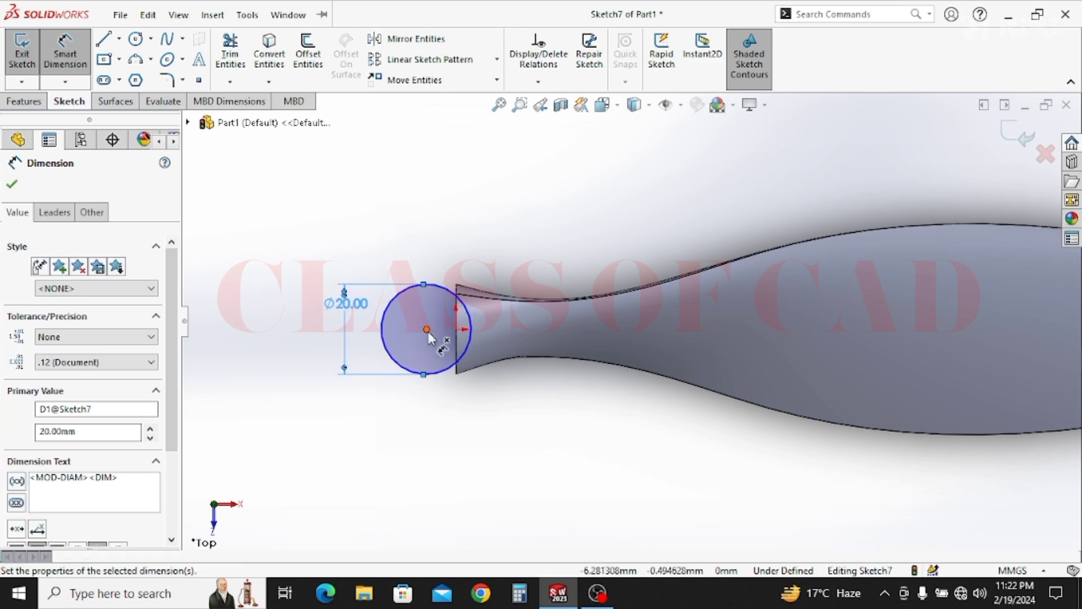
# Dimension the distance from the circle's centre to the origin as 8 mm.
pyautogui.click(457, 330)
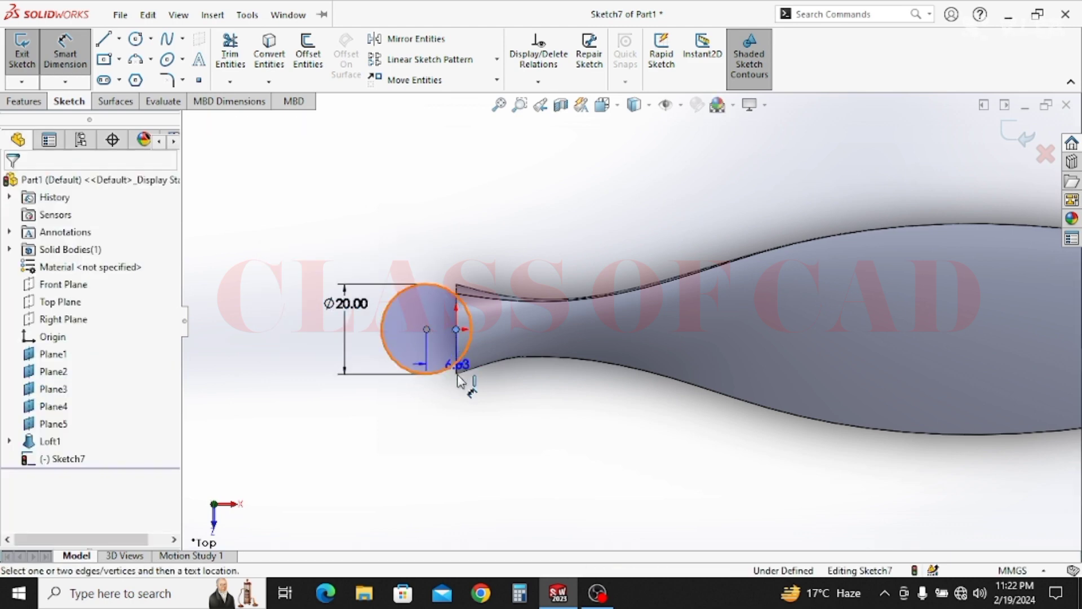
pyautogui.click(498, 434)
pyautogui.write('8')
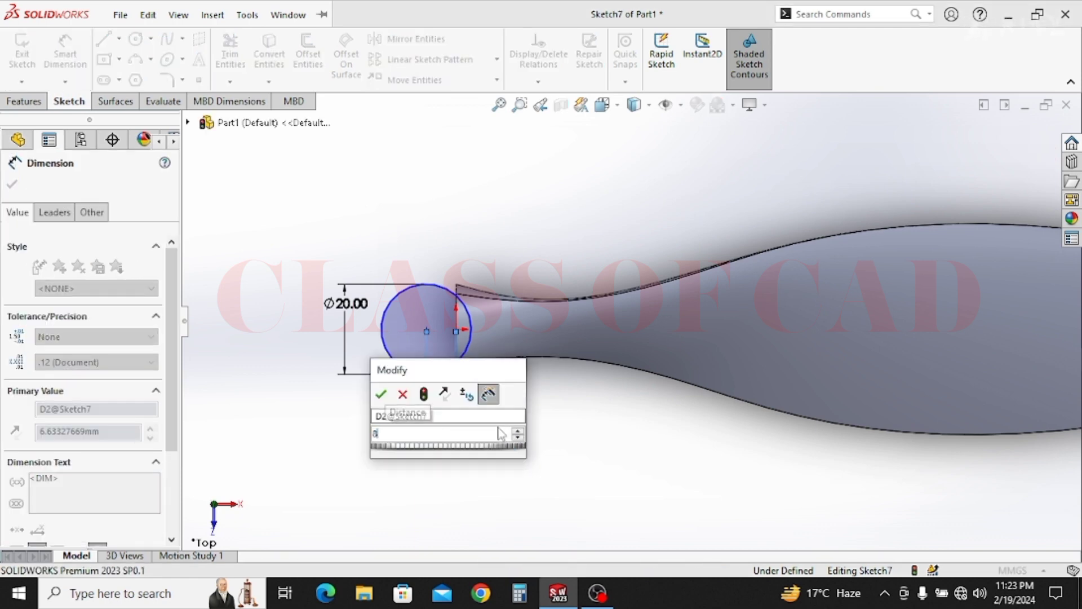
pyautogui.press('Return')
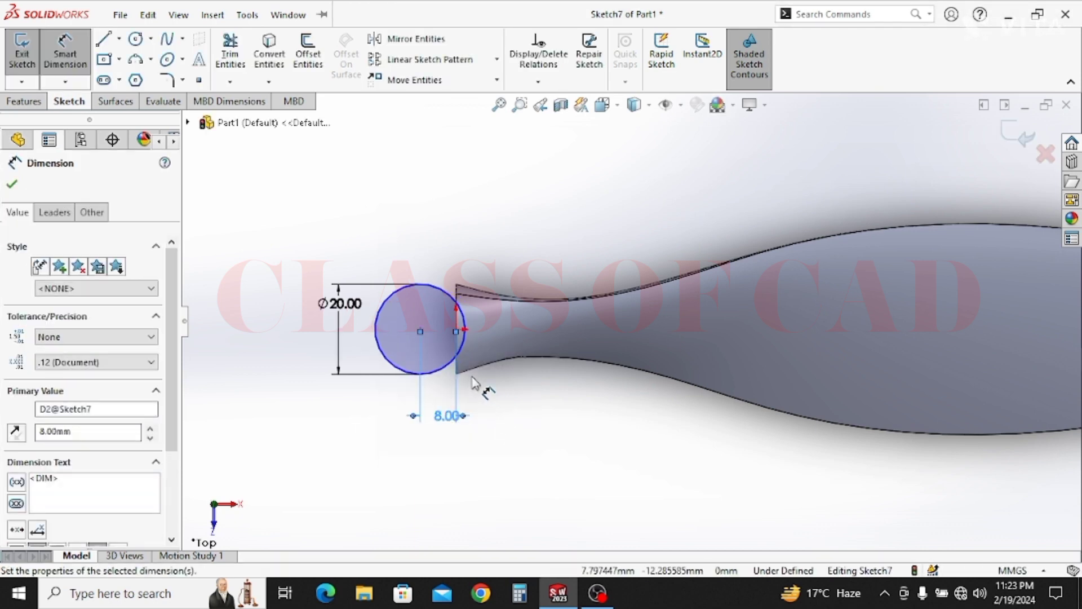
pyautogui.press('Escape')
pyautogui.press('Escape')
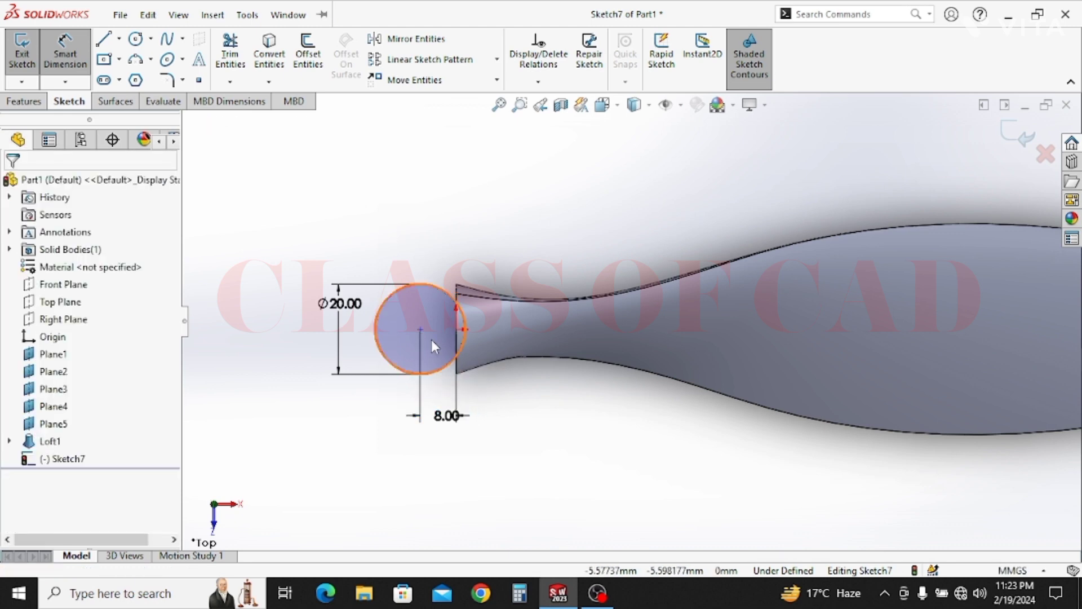
# Align the circle's centre horizontally with the origin.
pyautogui.click(456, 330)
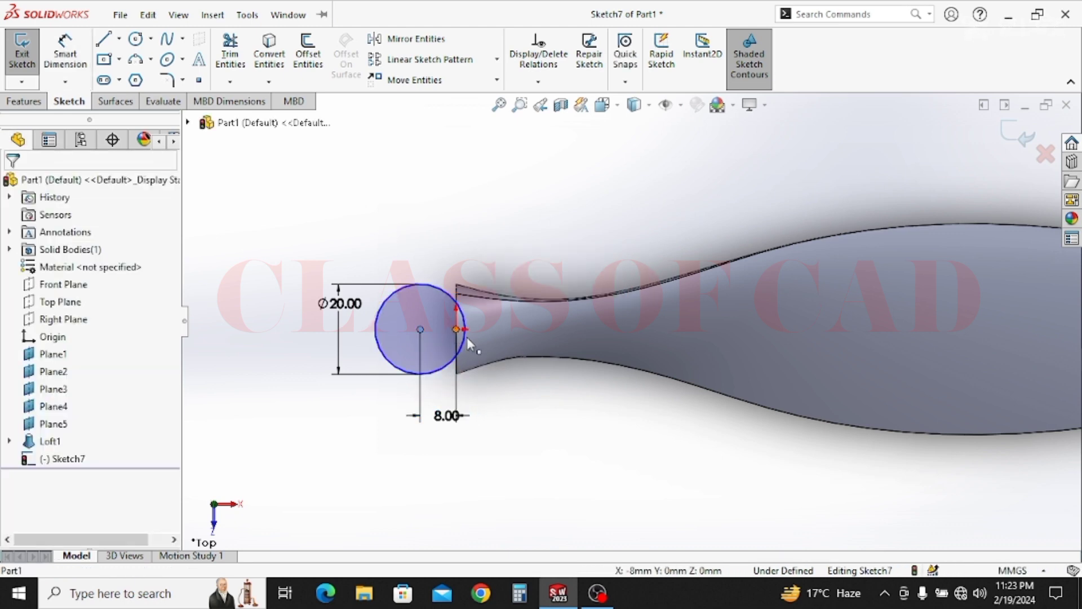
pyautogui.keyDown('ctrl'); pyautogui.click(484, 320); pyautogui.keyUp('ctrl')
pyautogui.click(501, 258)
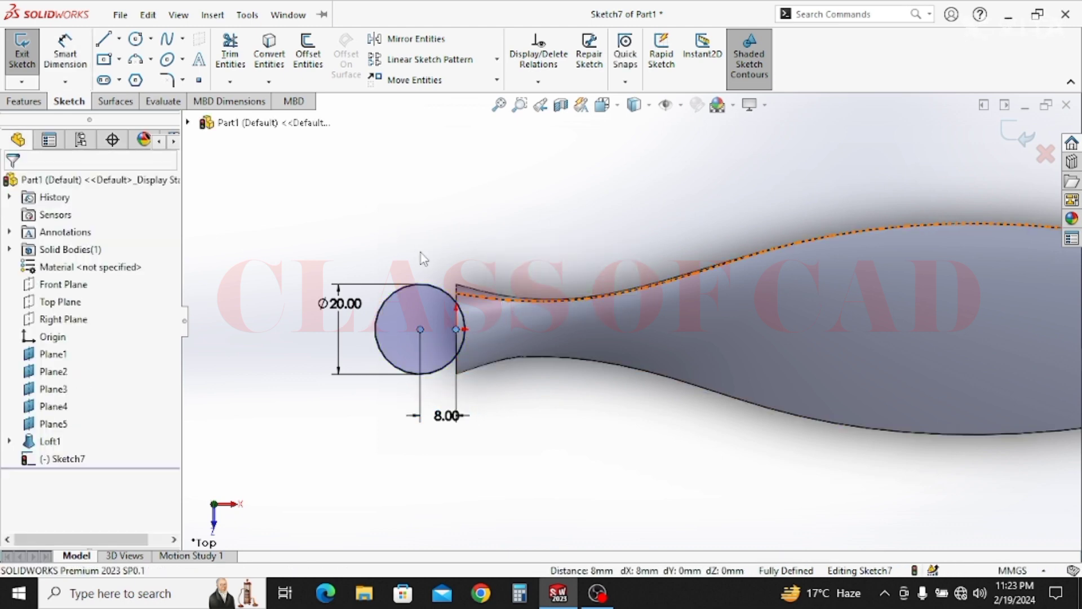
# Set the distance between the circle's centre and the origin to 5 mm.
pyautogui.moveTo(506, 349); pyautogui.dragTo(544, 286, button='middle')
pyautogui.doubleClick(490, 379)
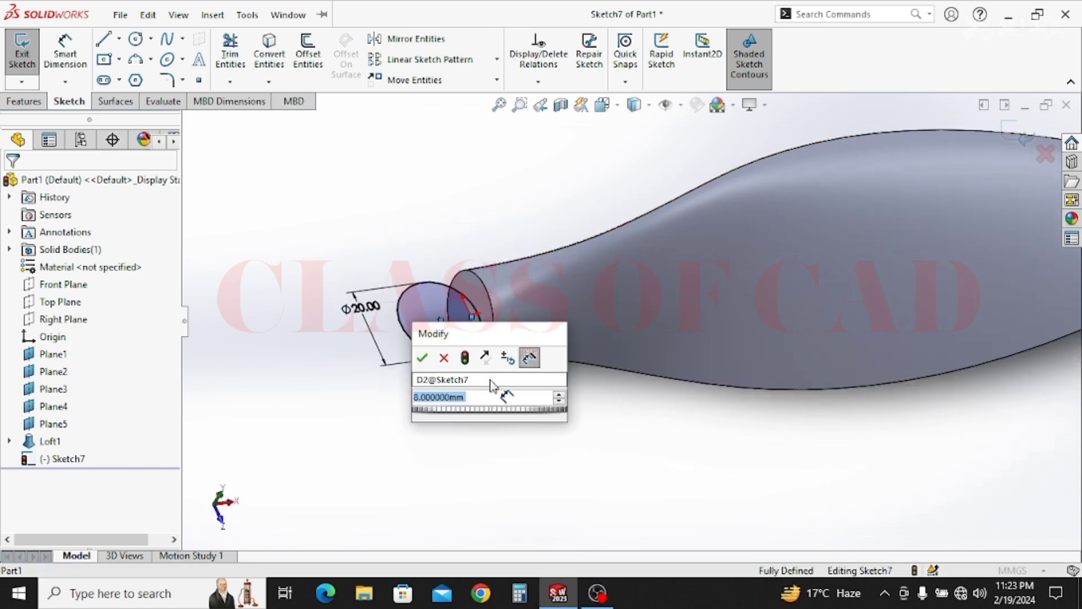
pyautogui.press('Return')
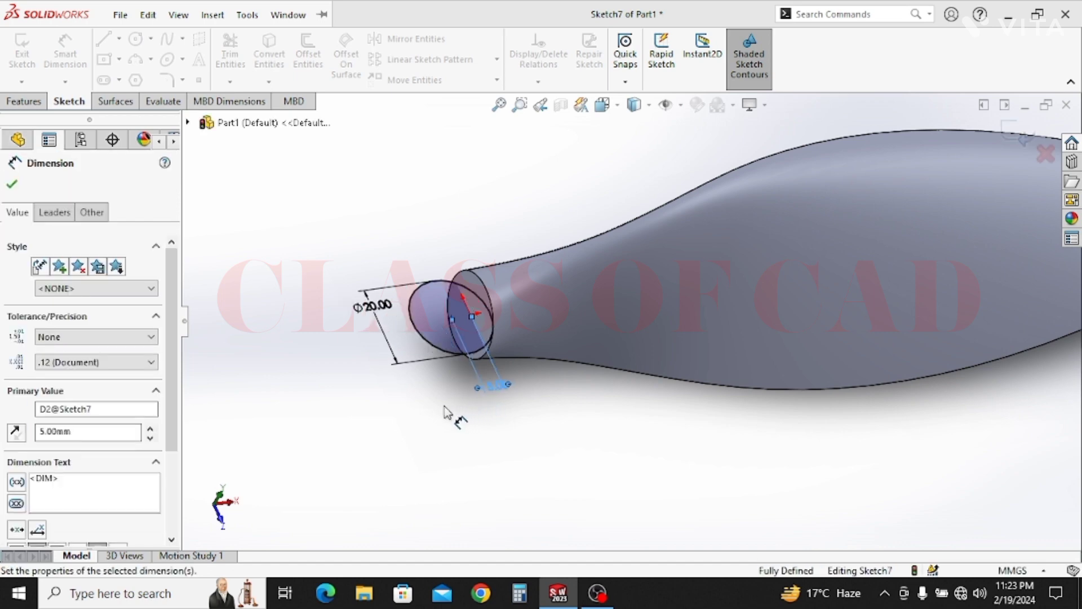
# Set the diameter of the circle at the blade root to 35 mm.
pyautogui.moveTo(454, 411); pyautogui.dragTo(428, 436, button='middle')
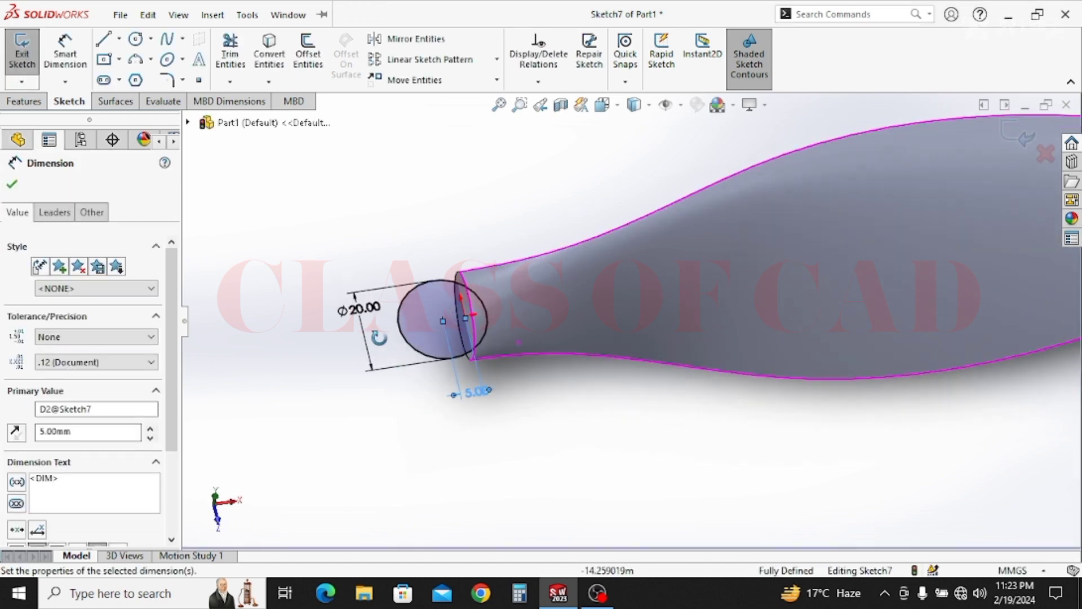
pyautogui.press('Escape')
pyautogui.doubleClick(364, 309)
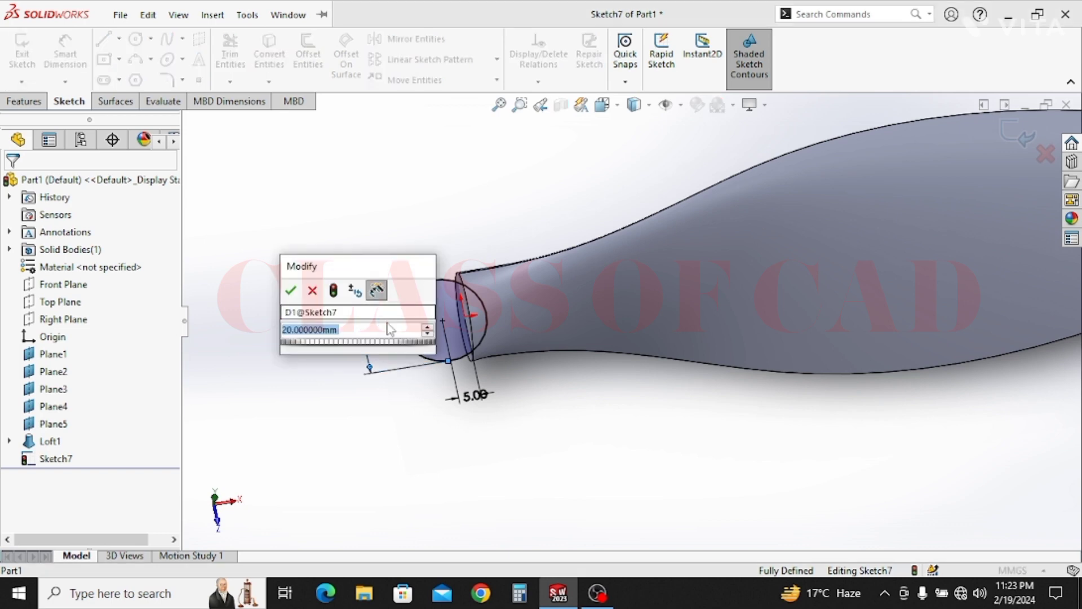
pyautogui.press('Return')
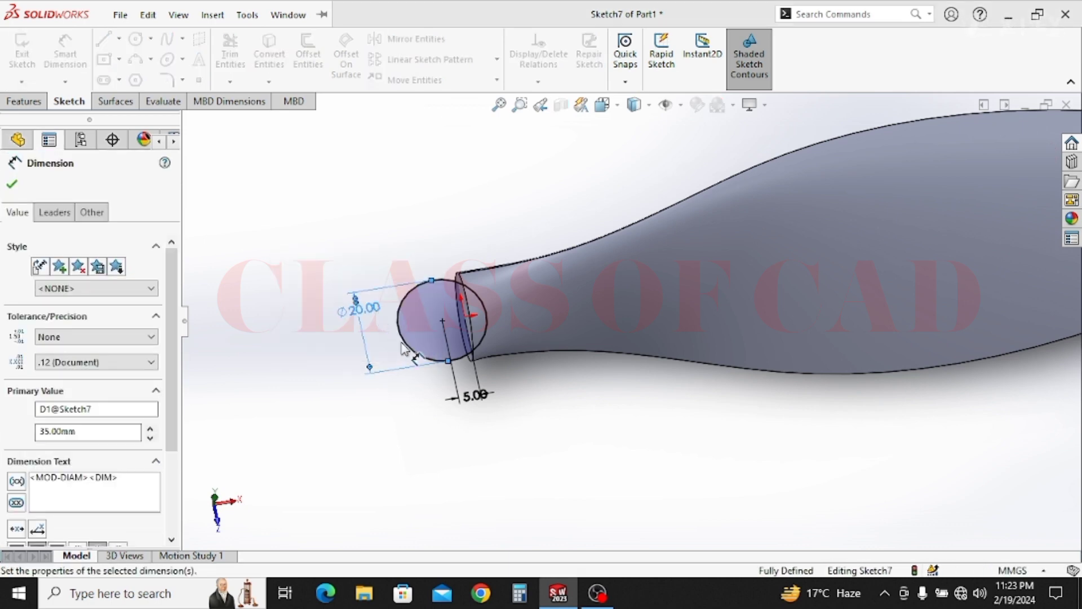
pyautogui.click(487, 394)
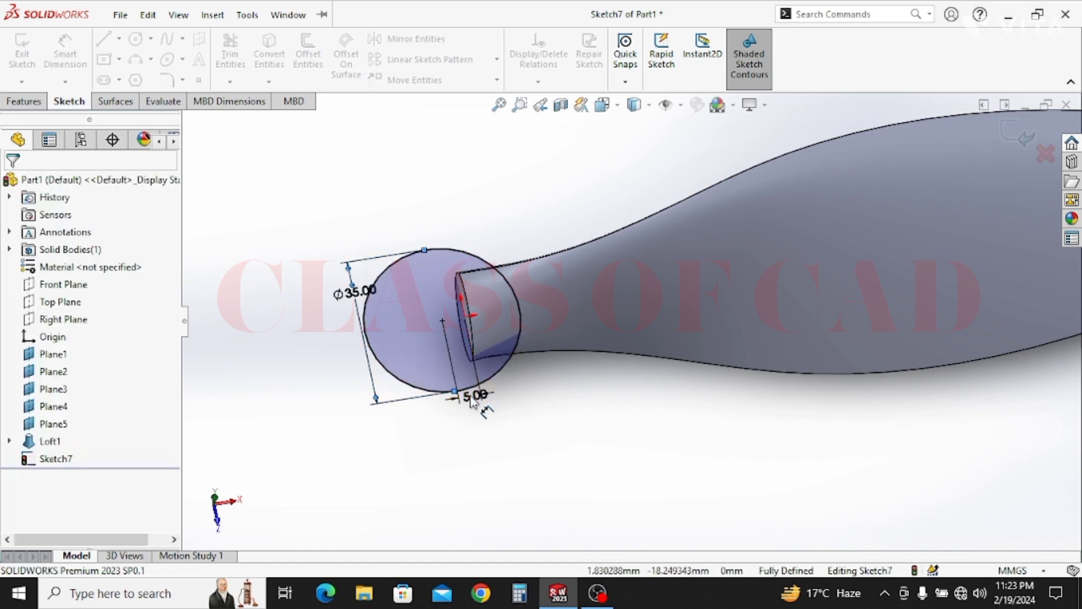
# Set the distance between the root circle's centre and the origin to 10 mm.
pyautogui.click(471, 395)
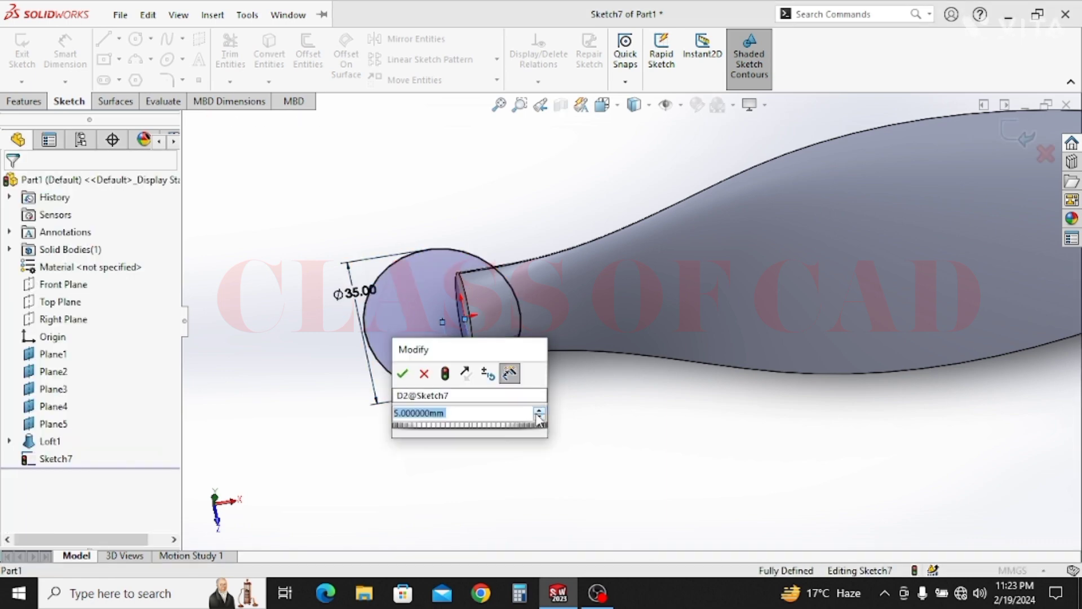
pyautogui.write('5')
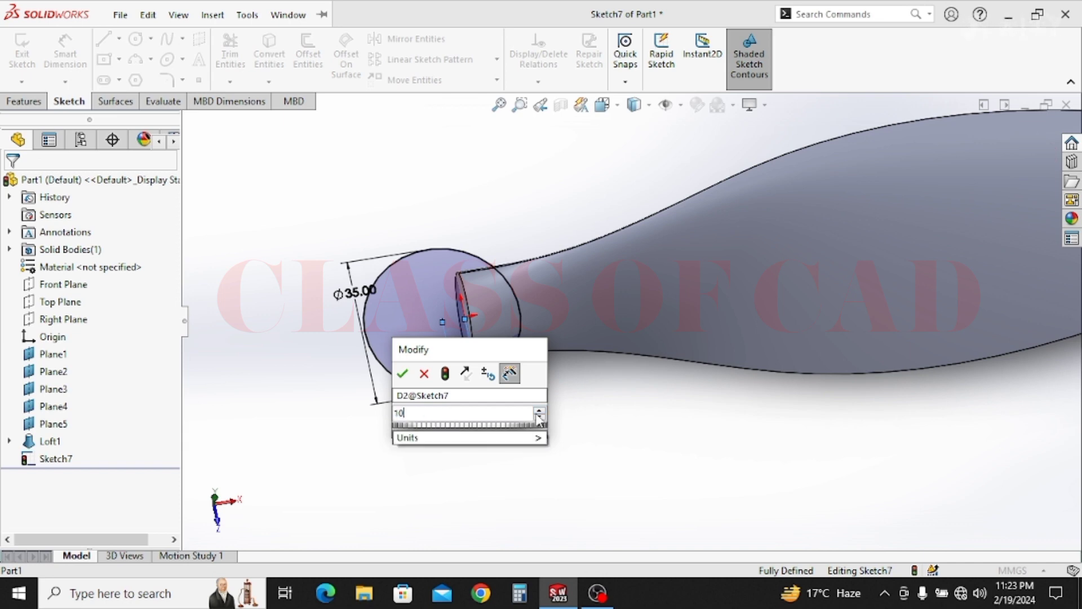
pyautogui.press('Return')
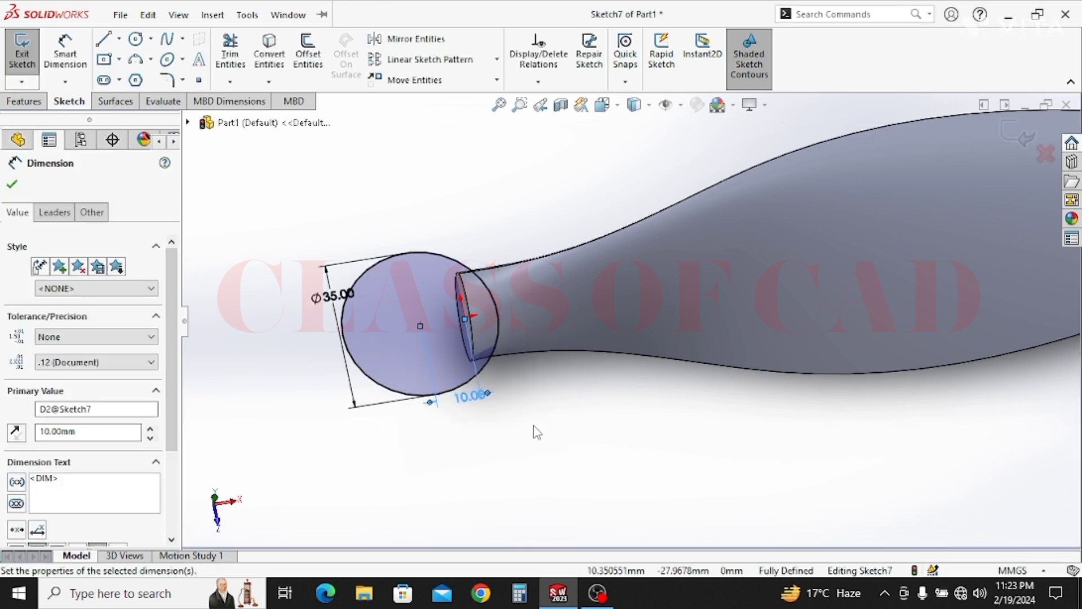
pyautogui.press('Escape')
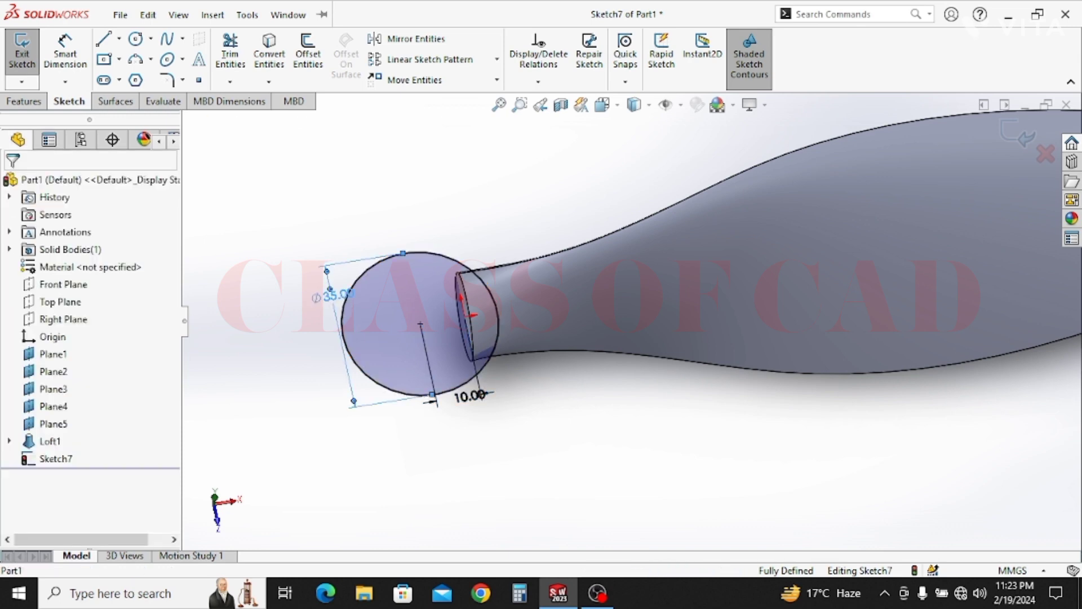
# Set the root circle's diameter to 30 mm.
pyautogui.doubleClick(327, 293)
pyautogui.write('35')
pyautogui.press('Return')
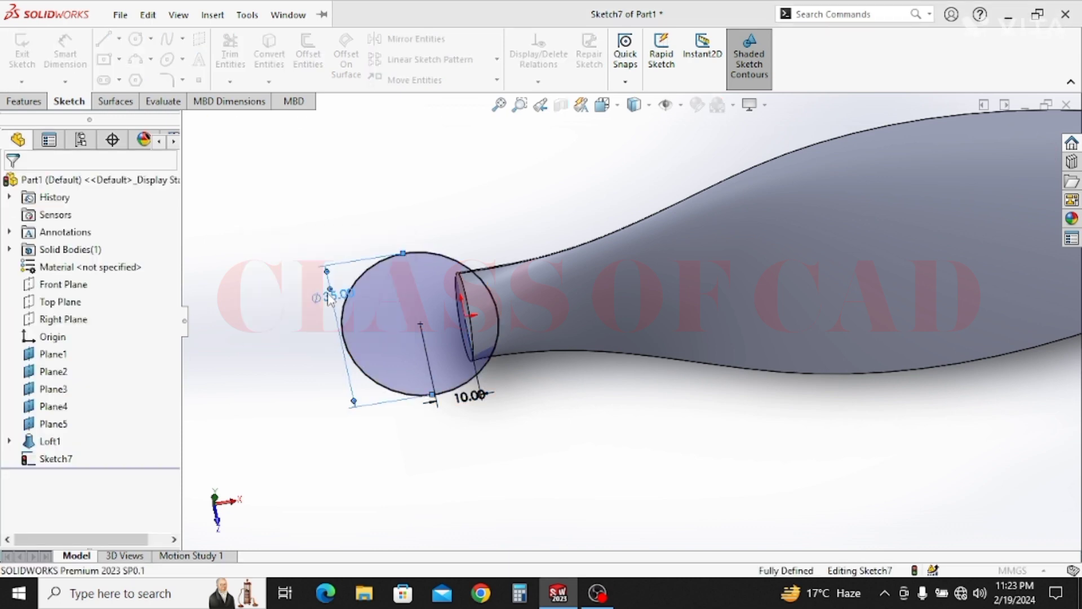
pyautogui.click(344, 303)
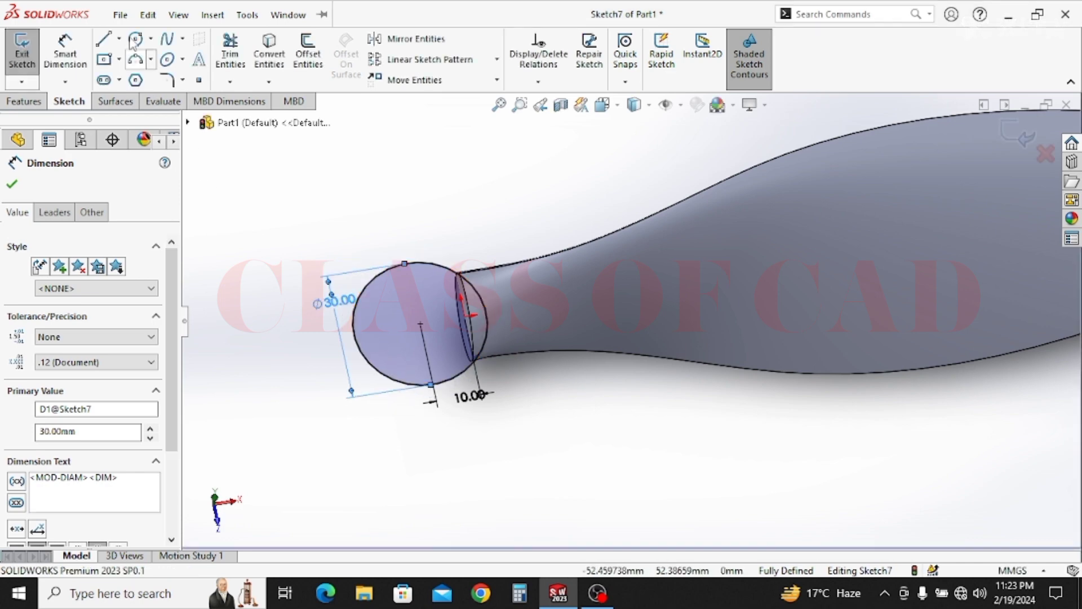
# Sketch a concentric circle of about 5.9 mm radius inside the root circle.
pyautogui.click(151, 40)
pyautogui.click(170, 57)
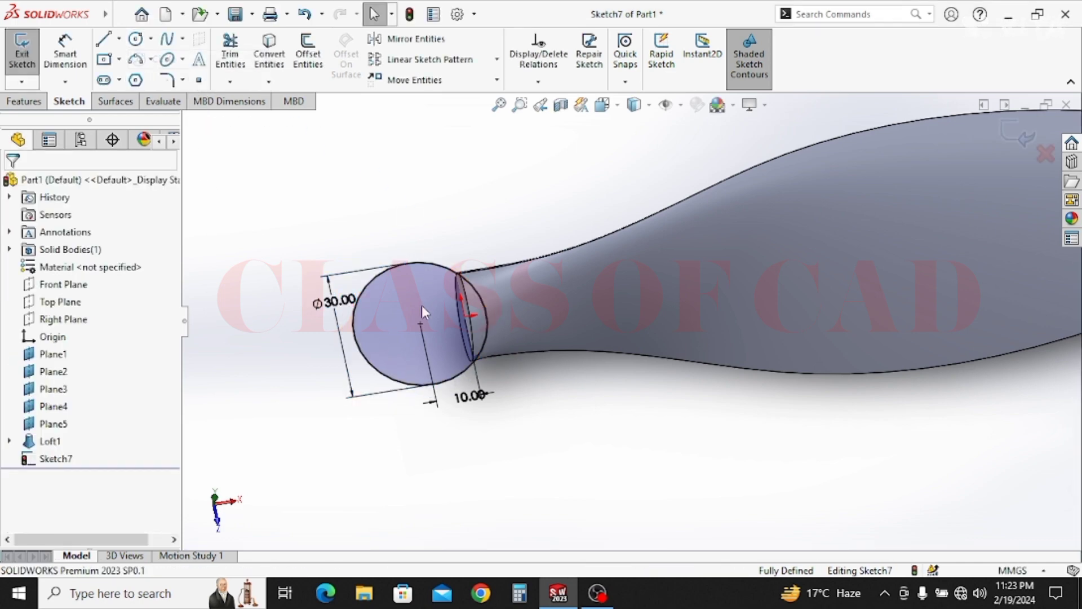
pyautogui.click(420, 324)
pyautogui.click(444, 317)
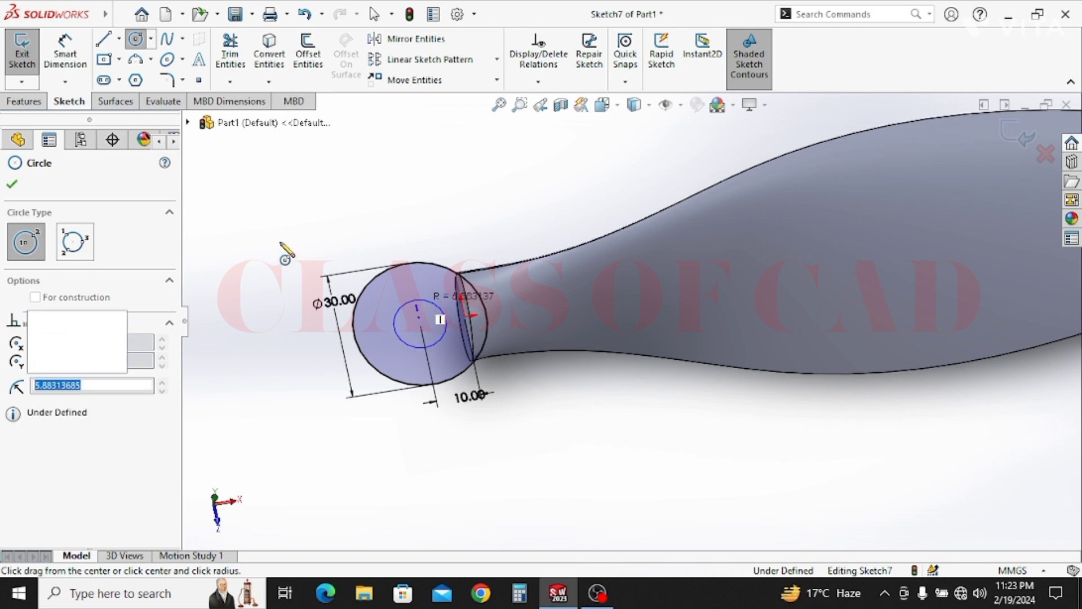
# Dimension the inner circle's diameter as 12 mm.
pyautogui.click(65, 54)
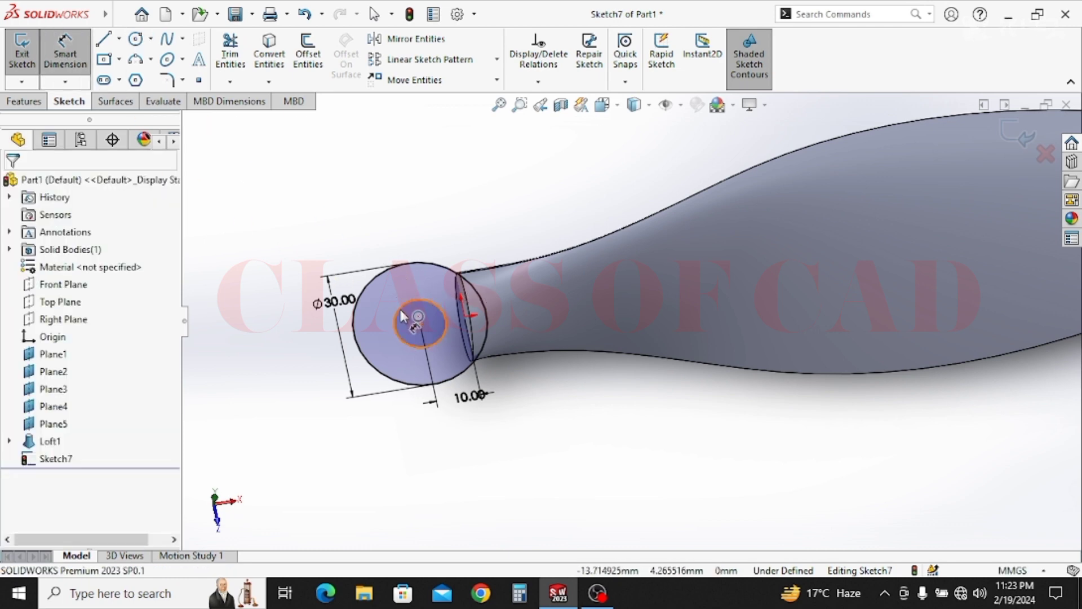
pyautogui.click(300, 334)
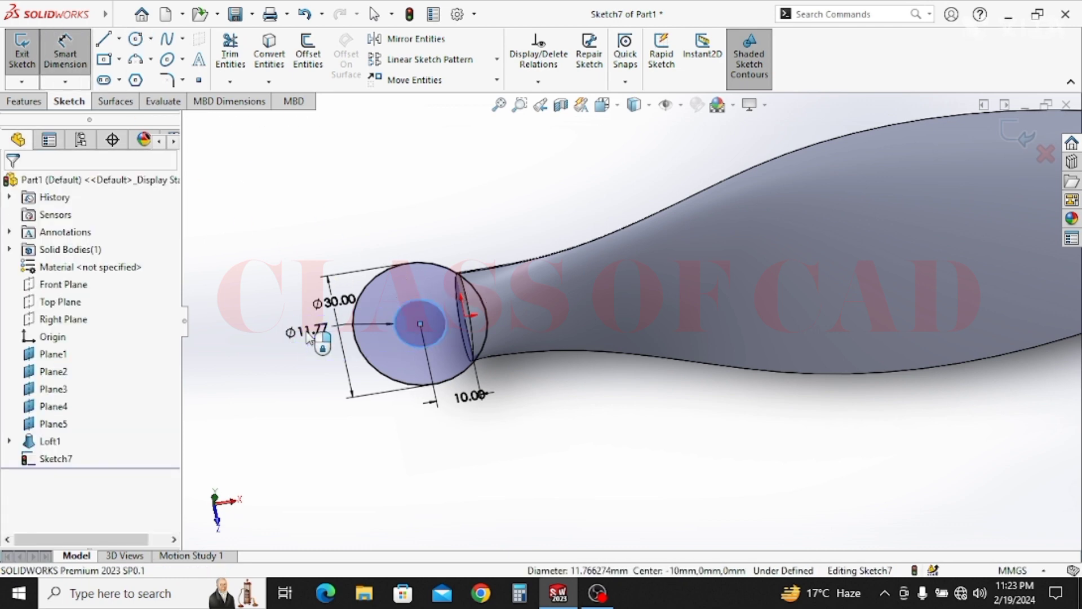
pyautogui.click(307, 336)
pyautogui.write('10')
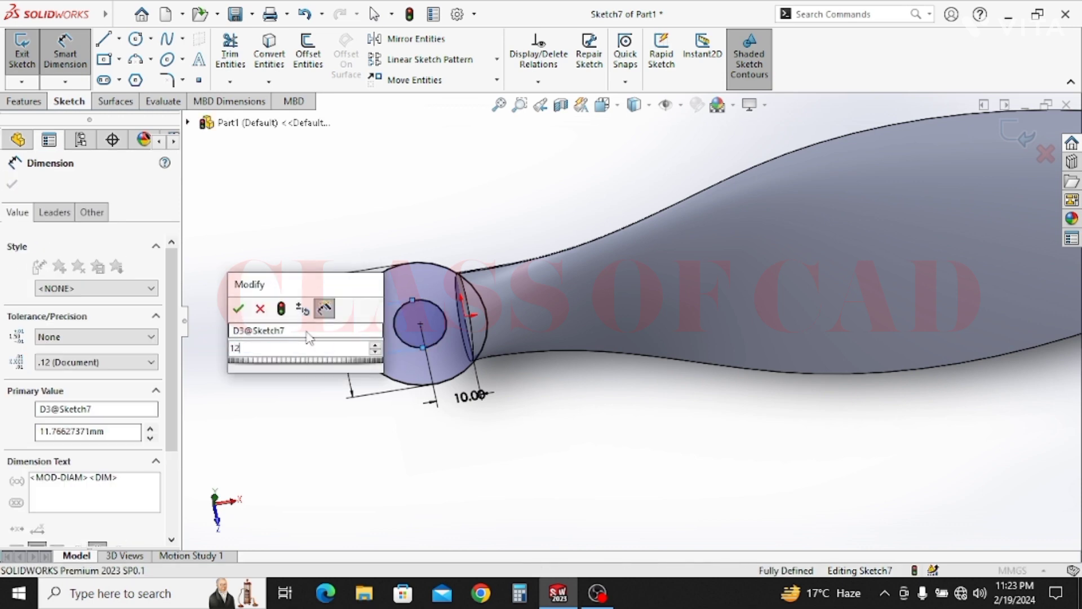
pyautogui.press('Return')
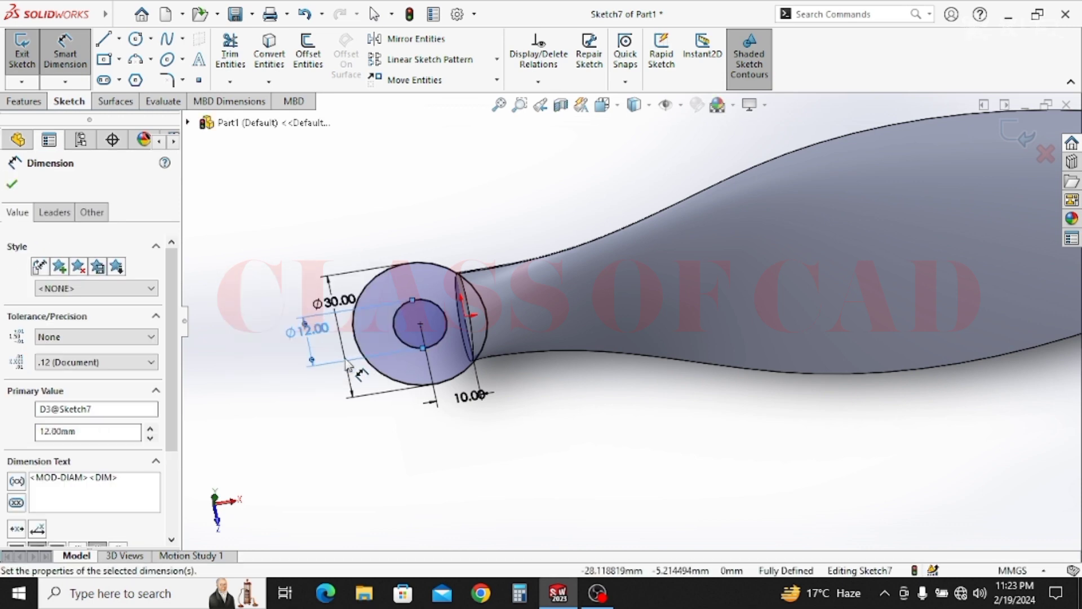
pyautogui.press('Escape')
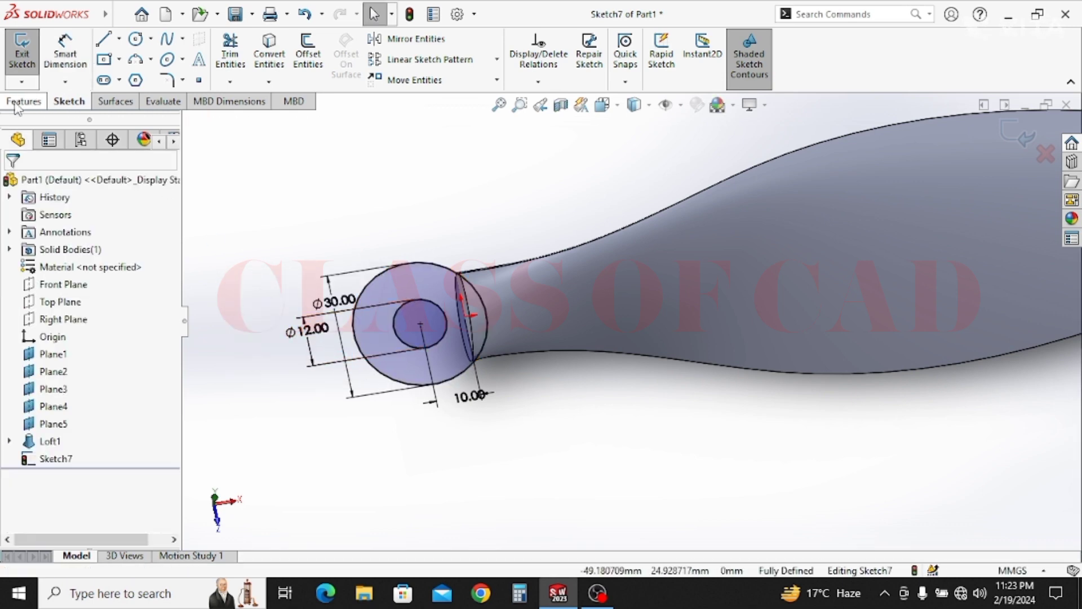
# Extrude the ring between the two circles 25 mm with the Mid Plane end condition, merged with the blade.
pyautogui.click(23, 101)
pyautogui.click(29, 56)
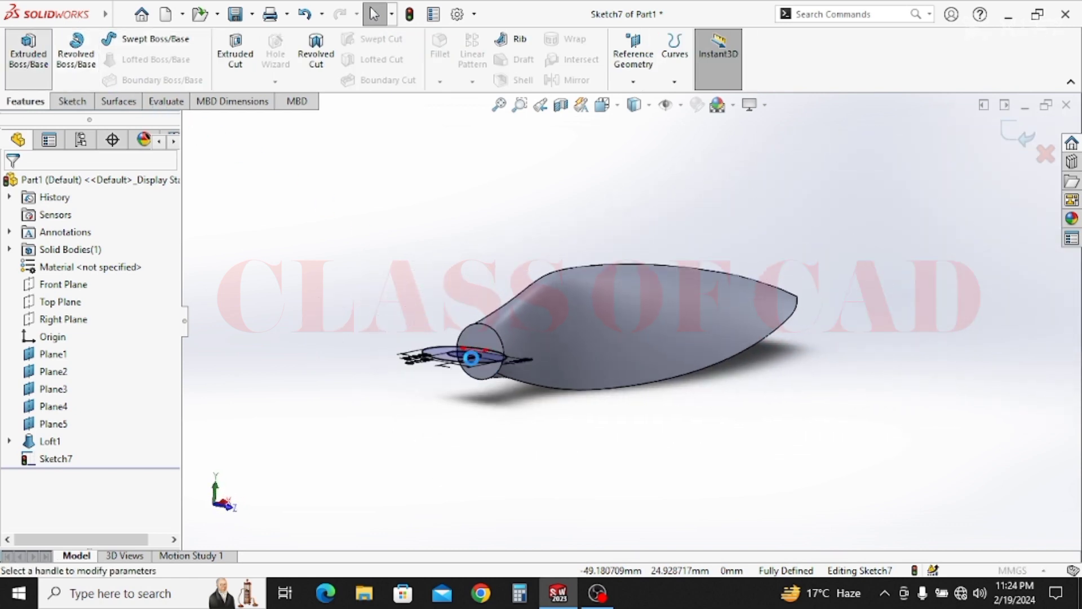
pyautogui.click(62, 279)
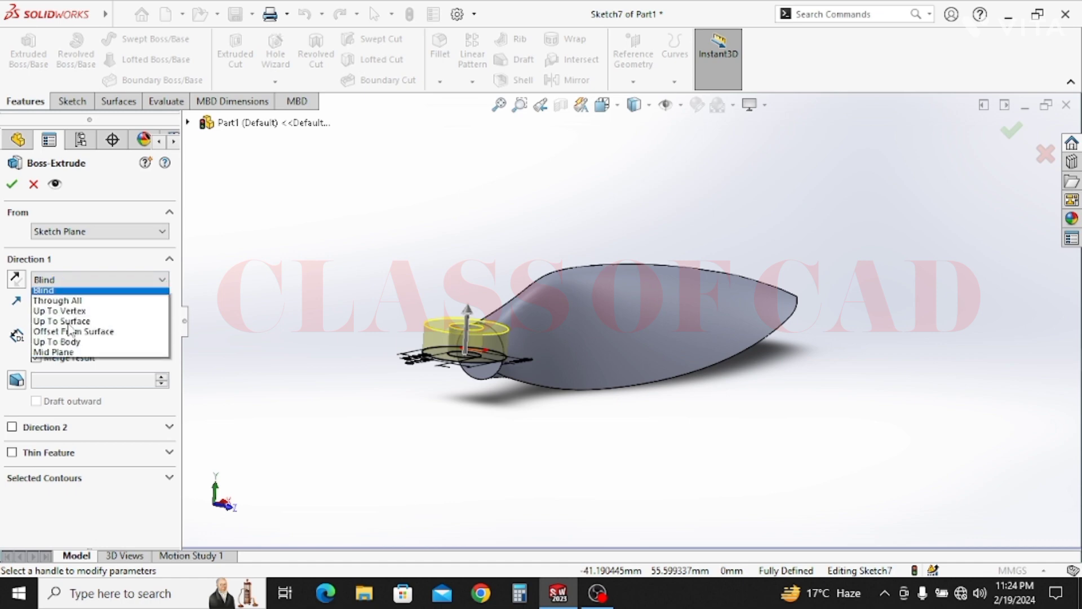
pyautogui.click(51, 356)
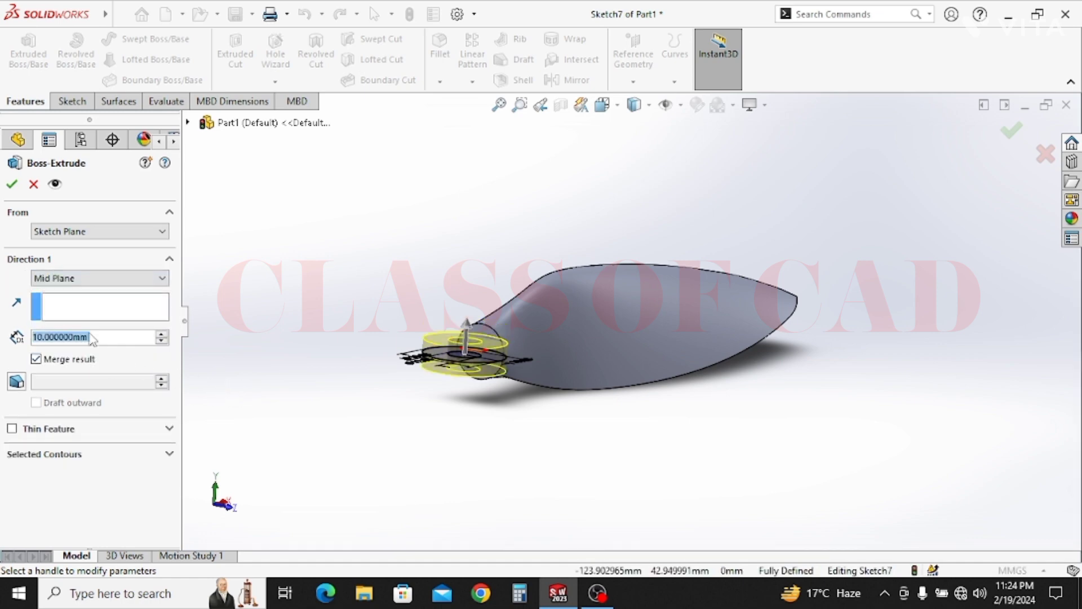
pyautogui.write('25')
pyautogui.press('Return')
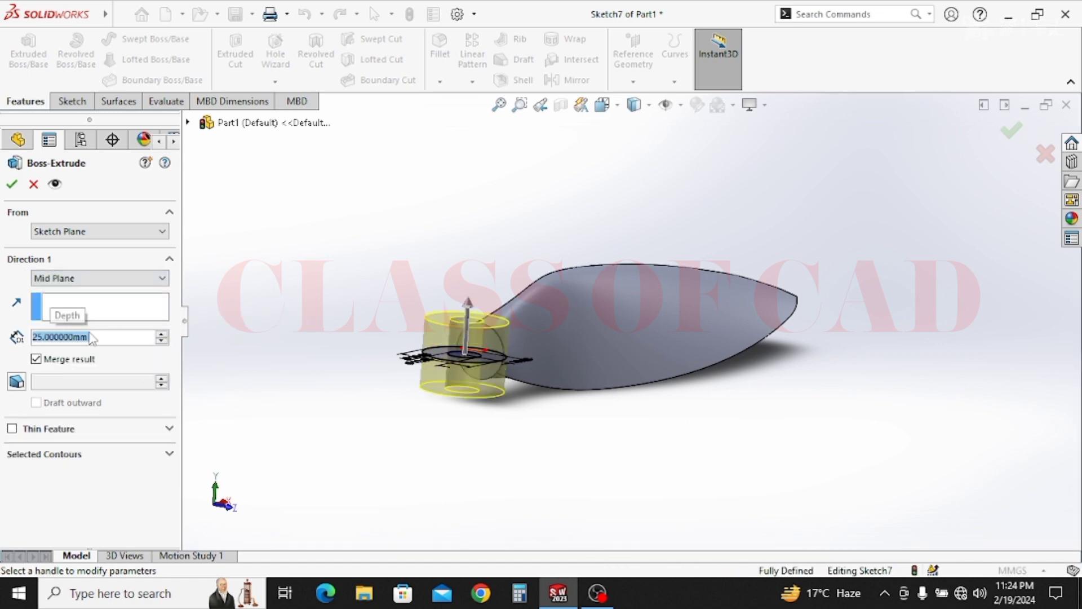
pyautogui.press('Return')
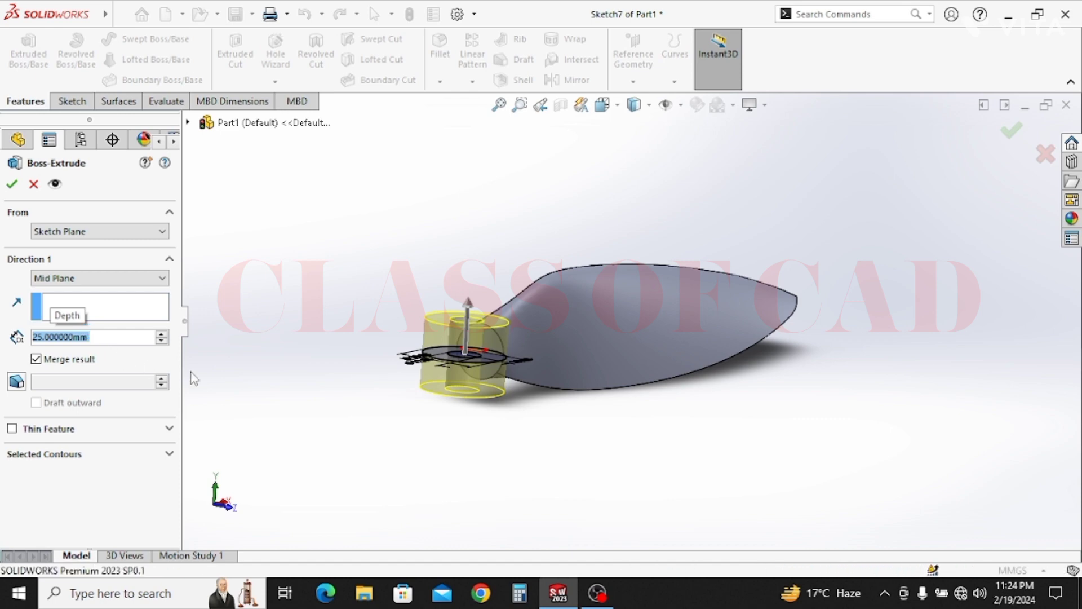
pyautogui.moveTo(580, 375); pyautogui.dragTo(521, 499, button='middle')
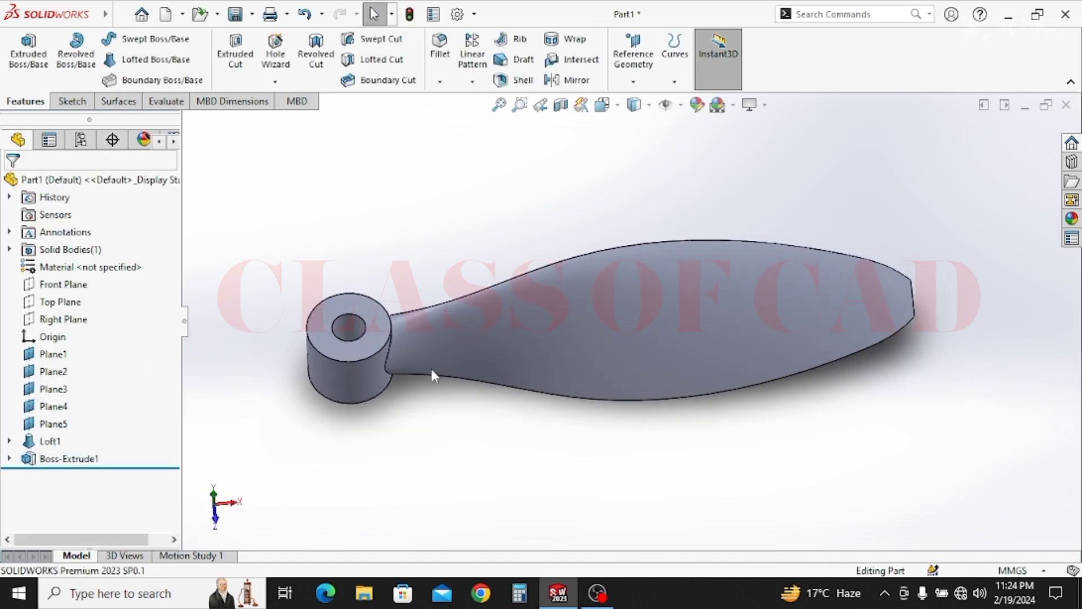
# Start a sketch on the hub's upper flat face and draw a small circle between the bore and the outer edge.
pyautogui.click(374, 316)
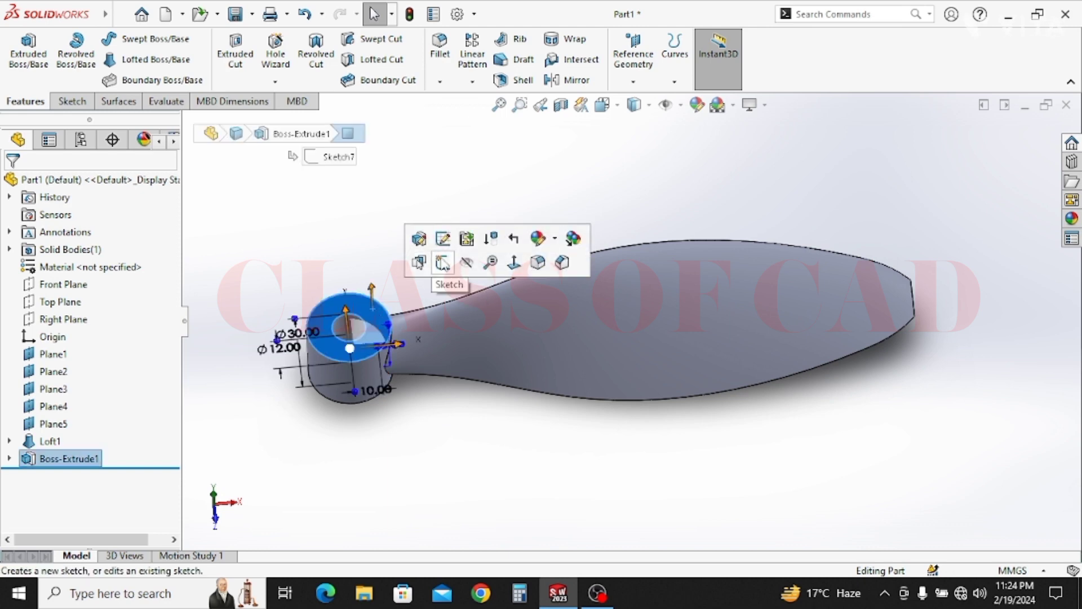
pyautogui.click(442, 263)
pyautogui.scroll(-5, 438, 322)
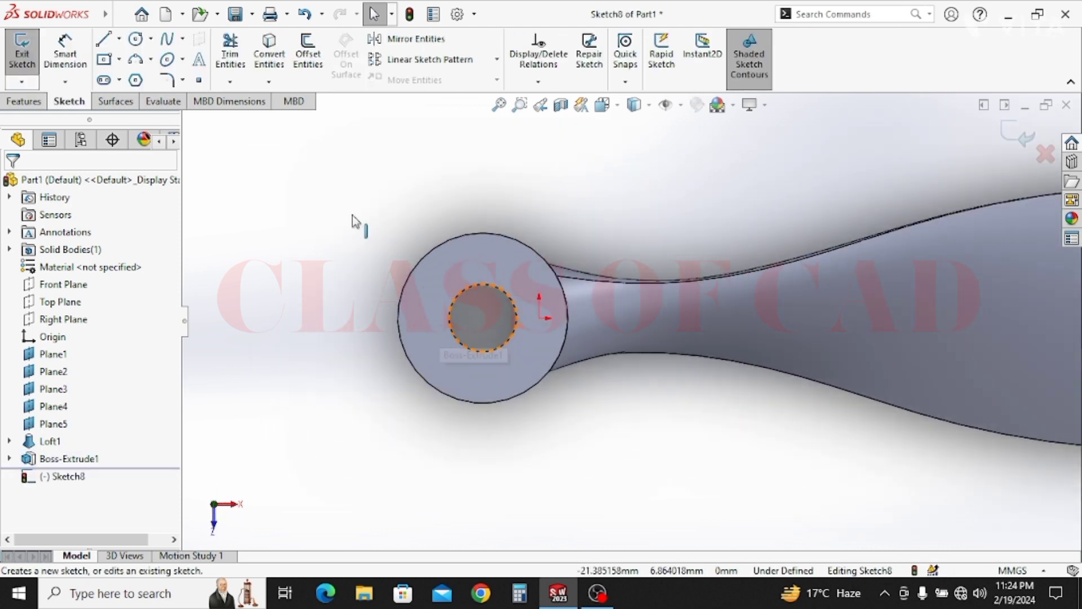
pyautogui.press('c')
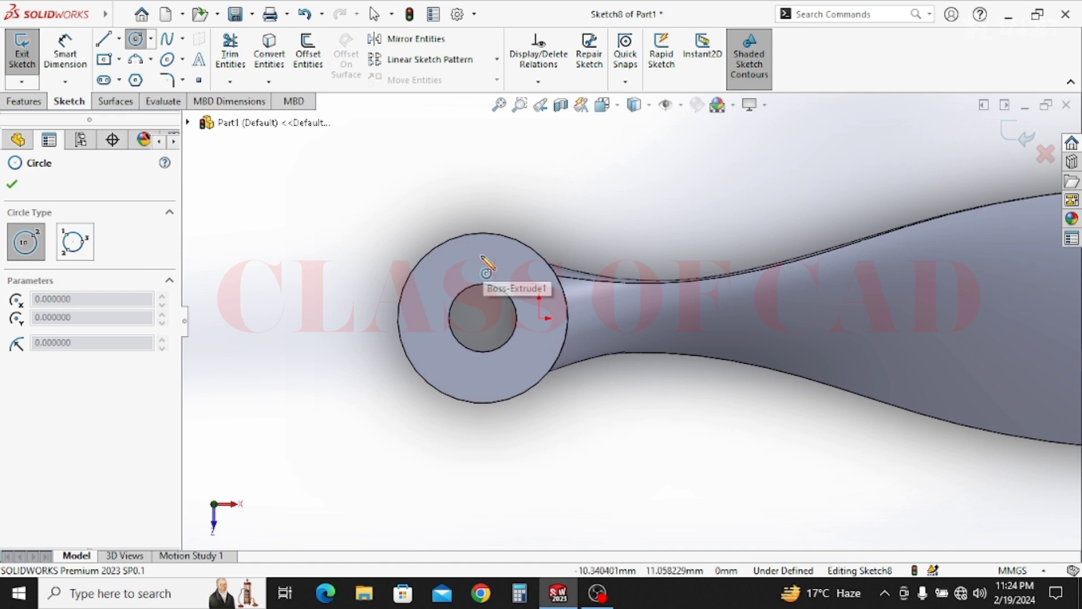
pyautogui.click(479, 256)
pyautogui.click(488, 274)
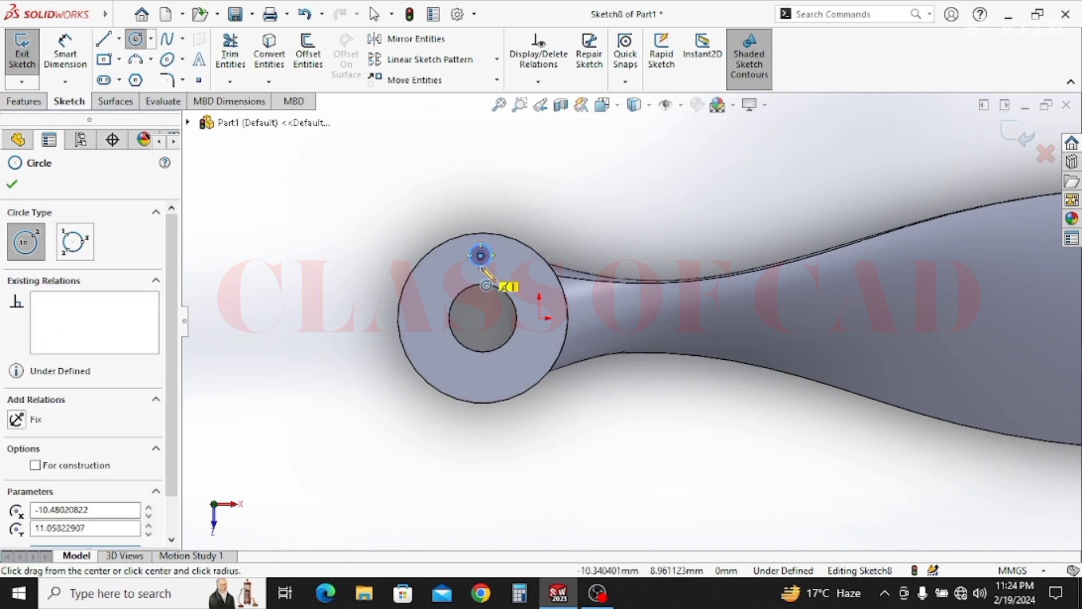
# Sketch a circle of about 10.4 mm radius centred on the hub bore and convert it to construction geometry.
pyautogui.click(135, 41)
pyautogui.click(135, 40)
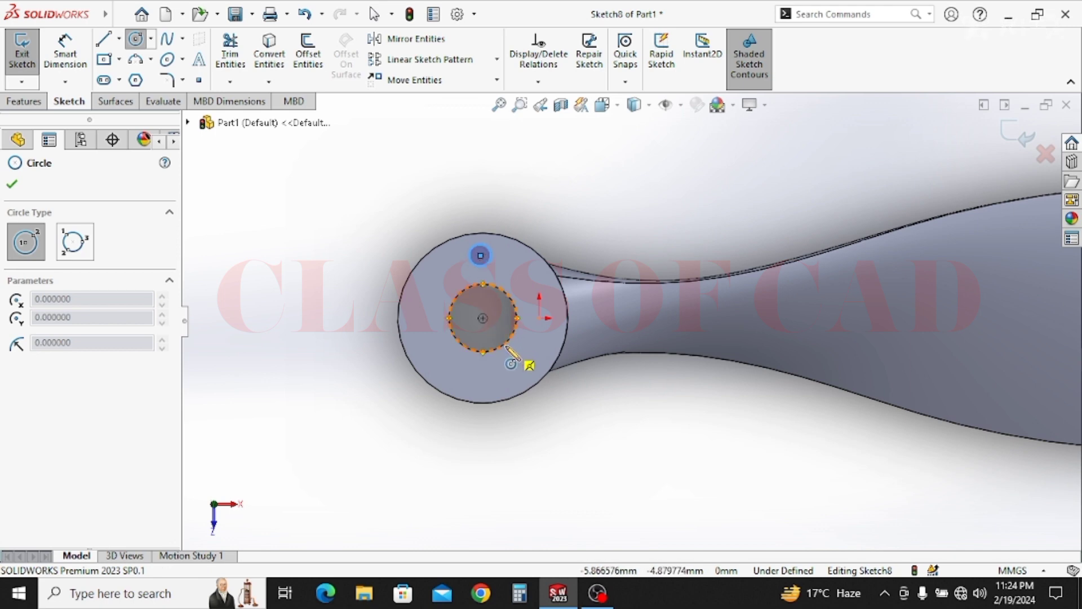
pyautogui.click(483, 318)
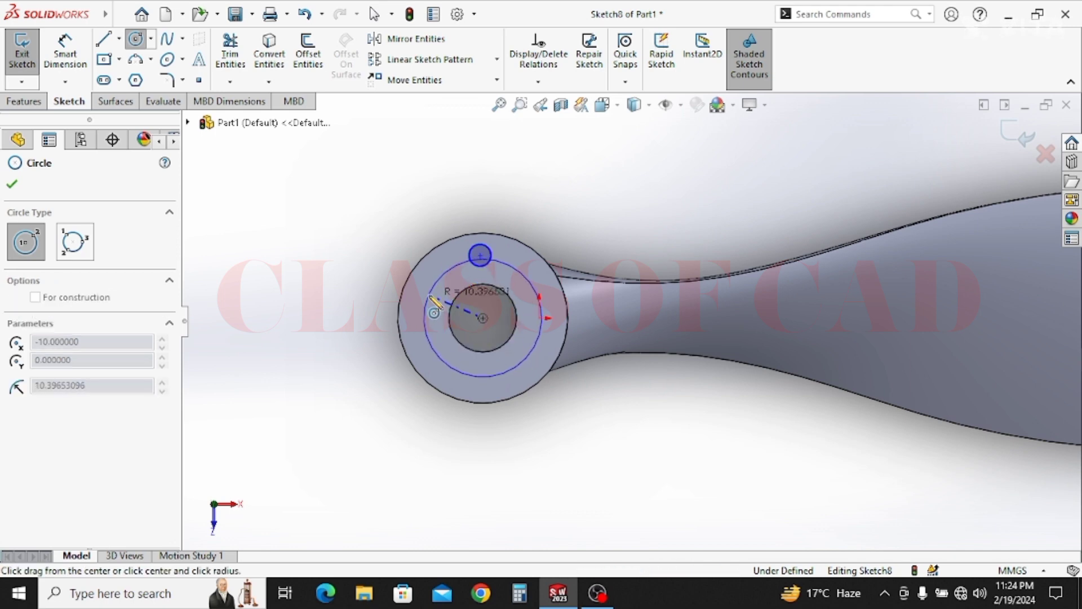
pyautogui.click(431, 293)
pyautogui.press('Escape')
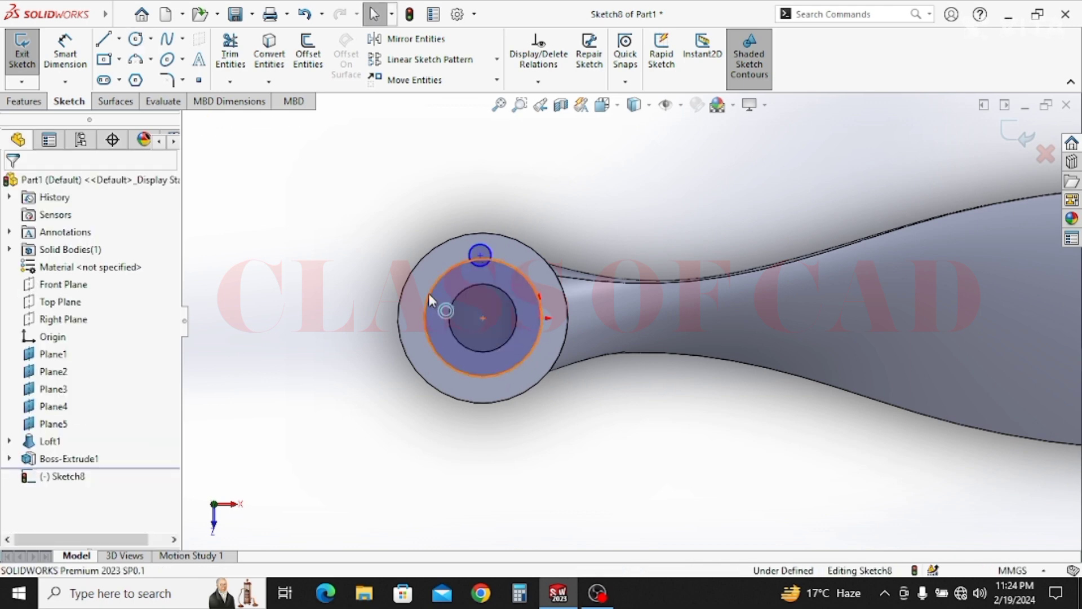
pyautogui.click(429, 293)
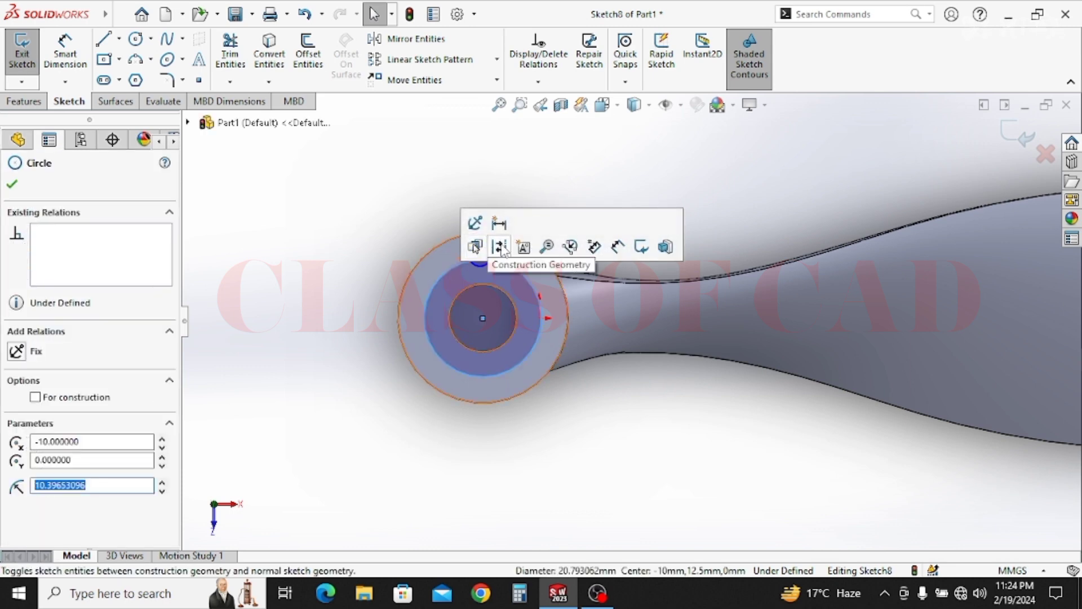
pyautogui.click(500, 248)
pyautogui.press('Escape')
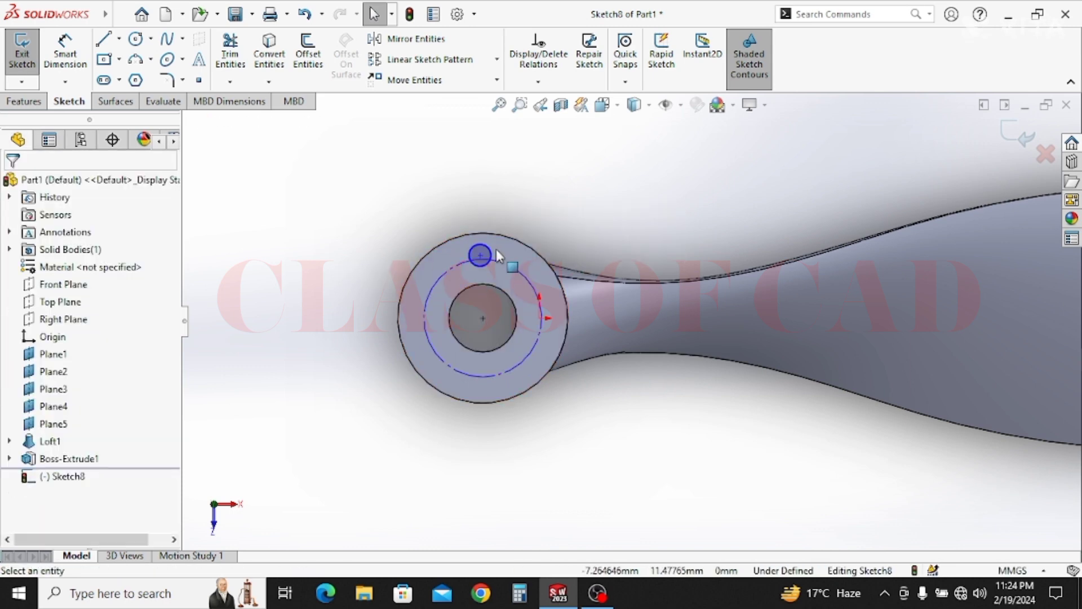
# Make the small circle's centre coincident with the construction circle.
pyautogui.click(482, 258)
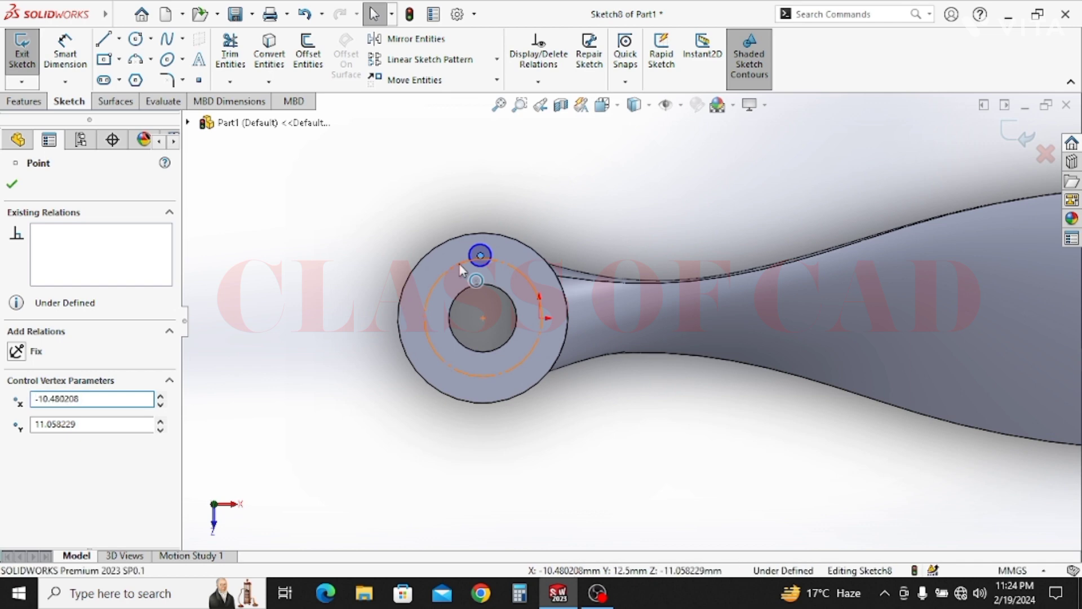
pyautogui.click(459, 263)
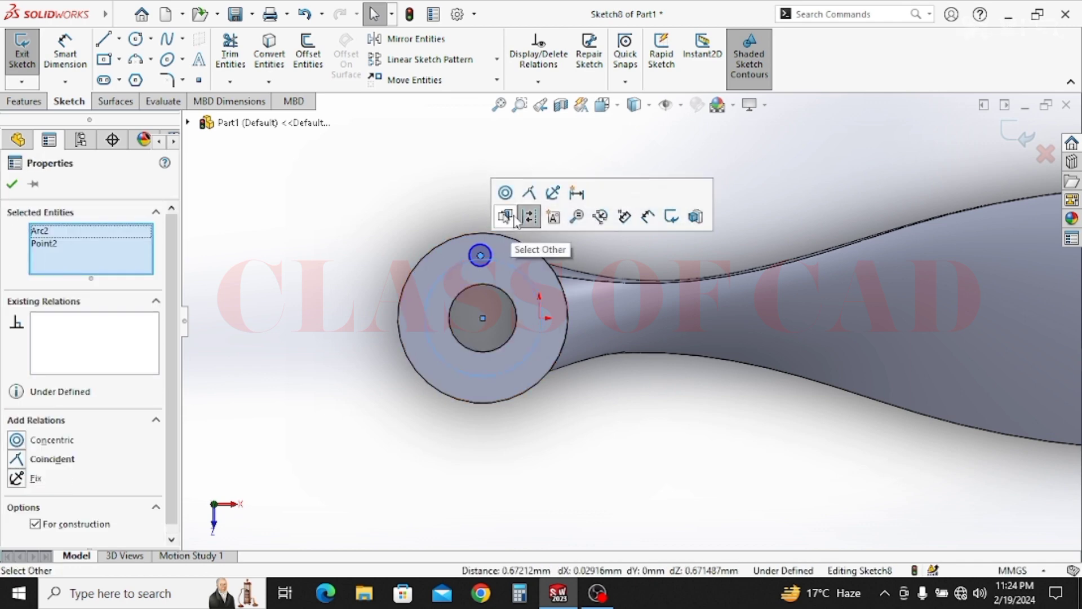
pyautogui.click(530, 195)
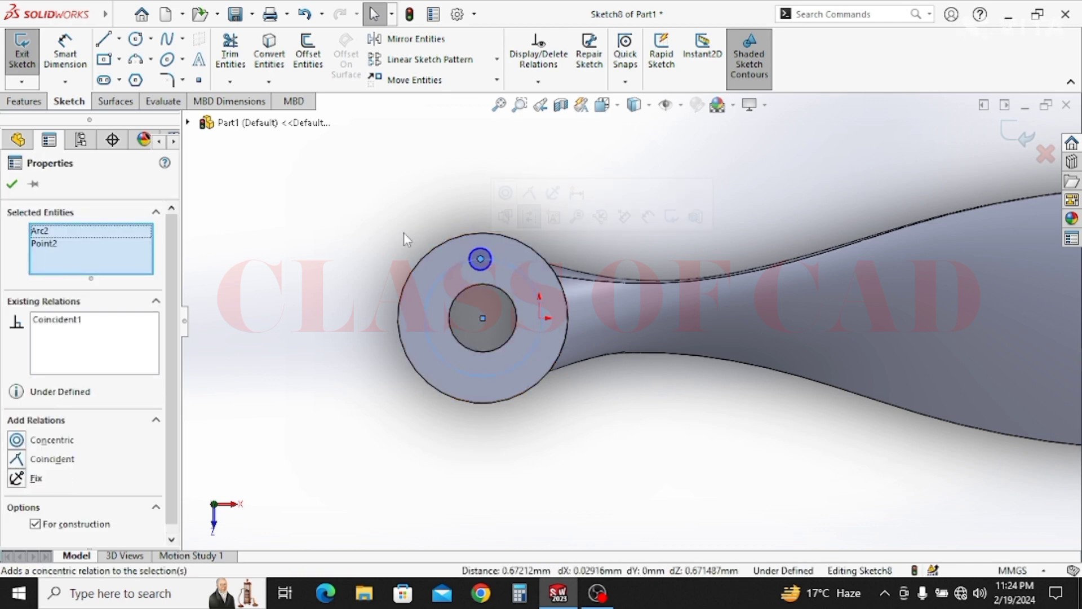
pyautogui.press('Escape')
# Align the small circle's centre vertically with the hub bore's centre.
pyautogui.click(481, 258)
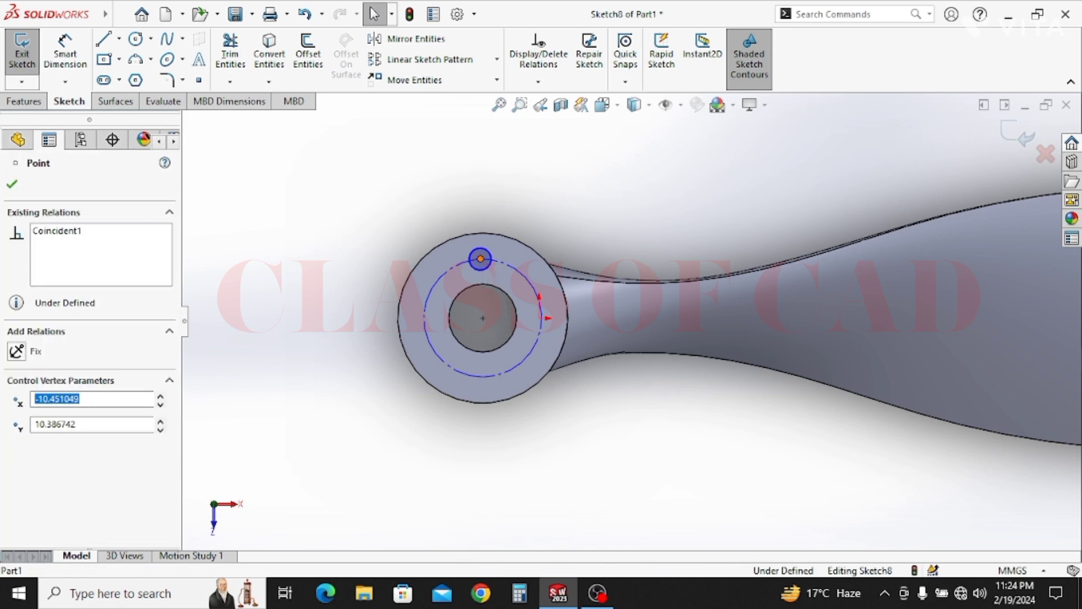
pyautogui.keyDown('ctrl'); pyautogui.click(482, 318); pyautogui.keyUp('ctrl')
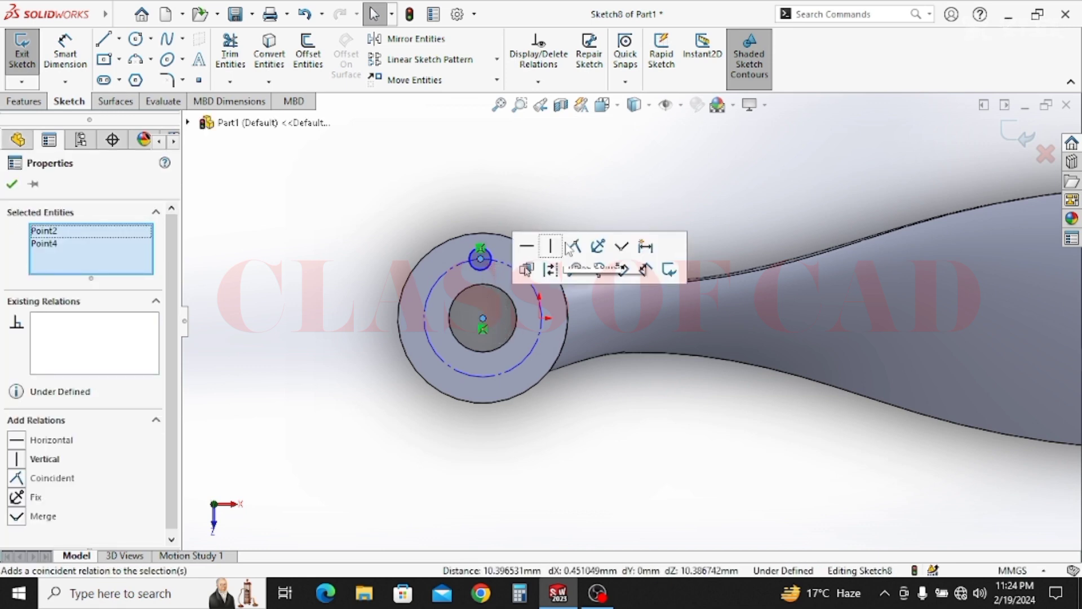
pyautogui.click(557, 246)
pyautogui.press('Escape')
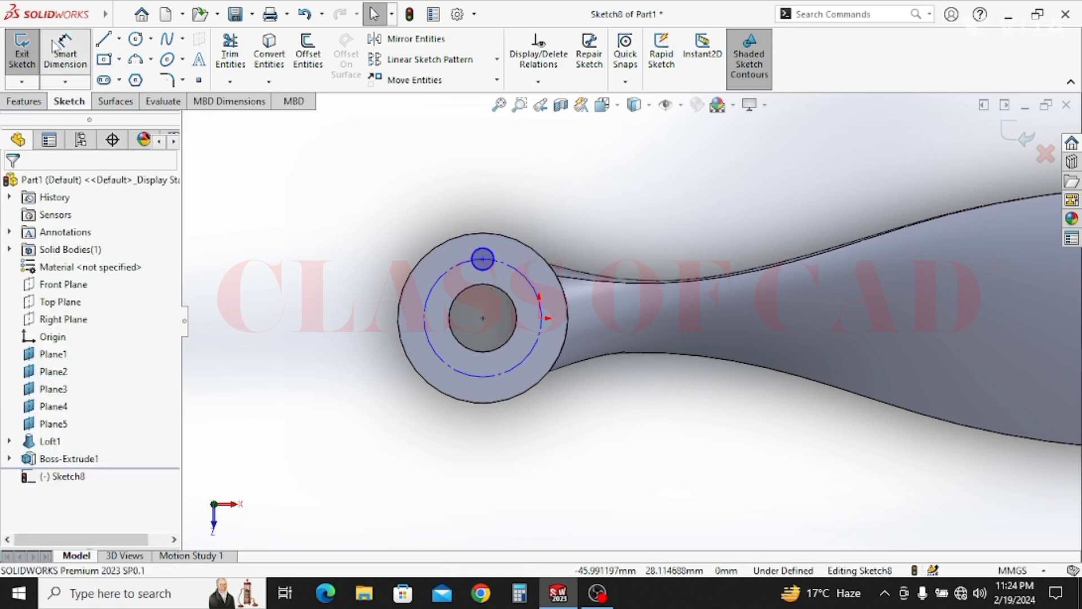
# Dimension the construction circle to 20 mm diameter and the small hole circle to 3.5 mm diameter.
pyautogui.click(398, 314)
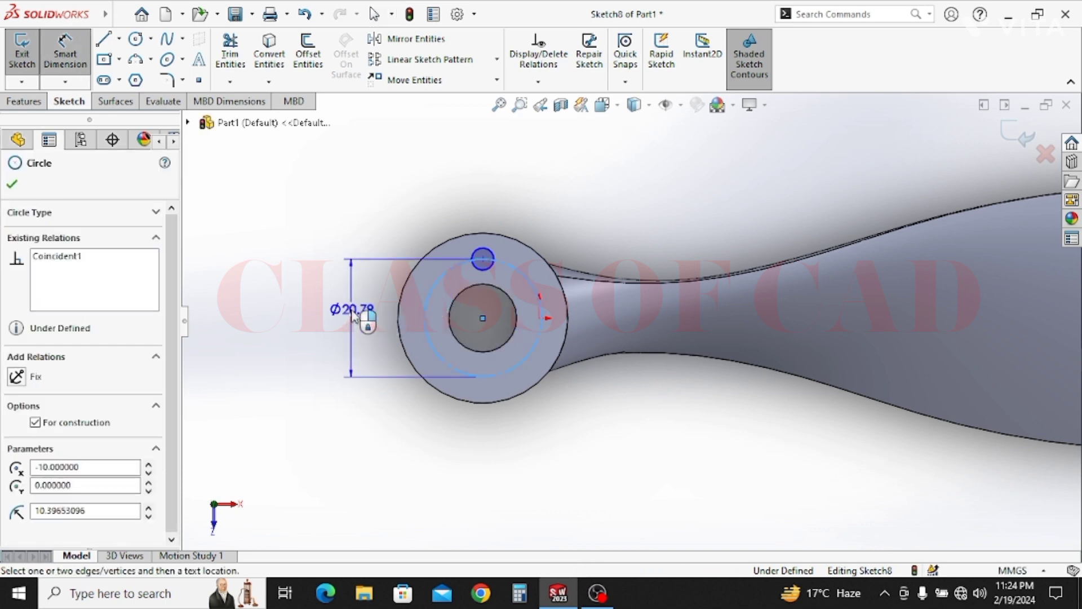
pyautogui.click(453, 327)
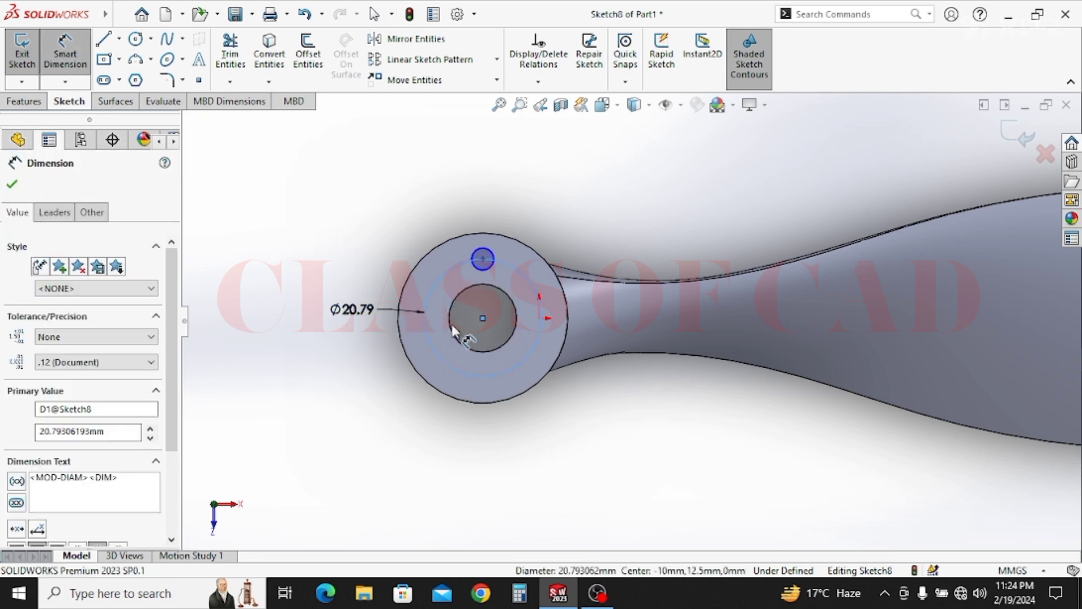
pyautogui.press('Return')
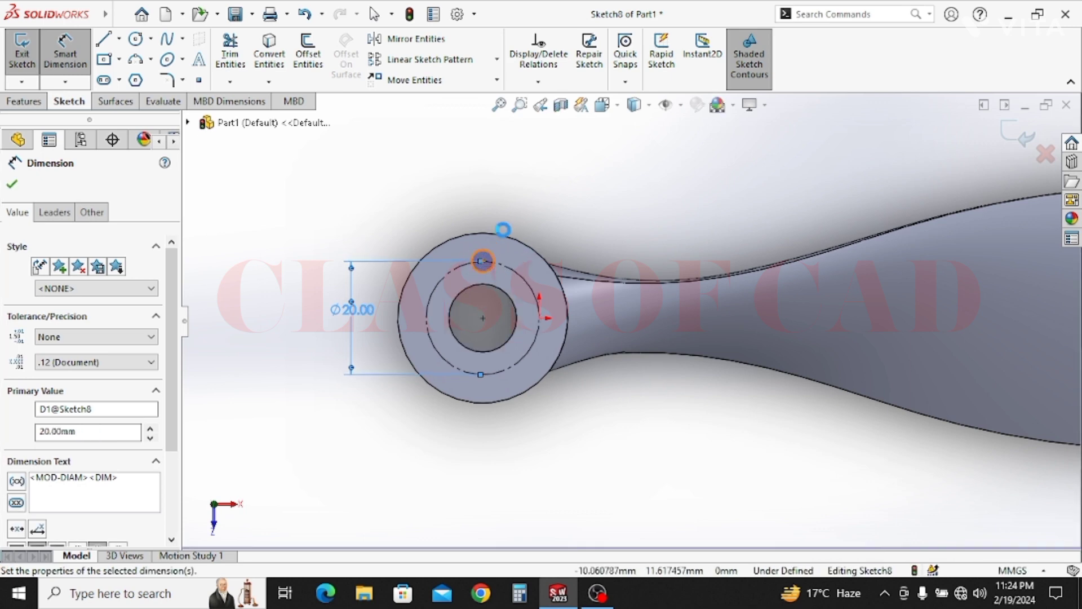
pyautogui.click(491, 254)
pyautogui.click(536, 215)
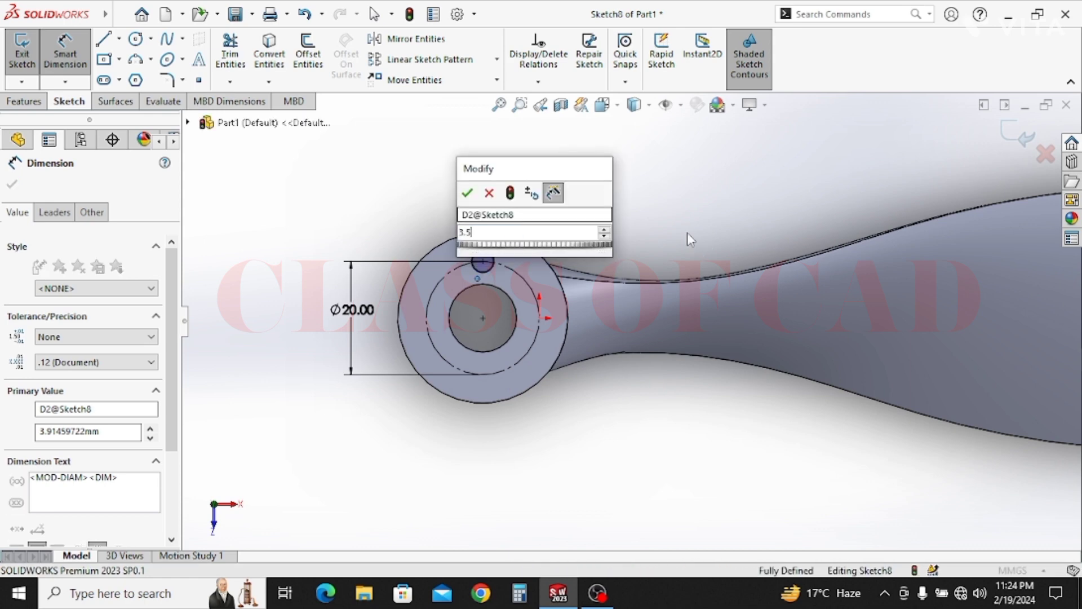
pyautogui.press('Return')
pyautogui.press('Escape')
pyautogui.press('Escape')
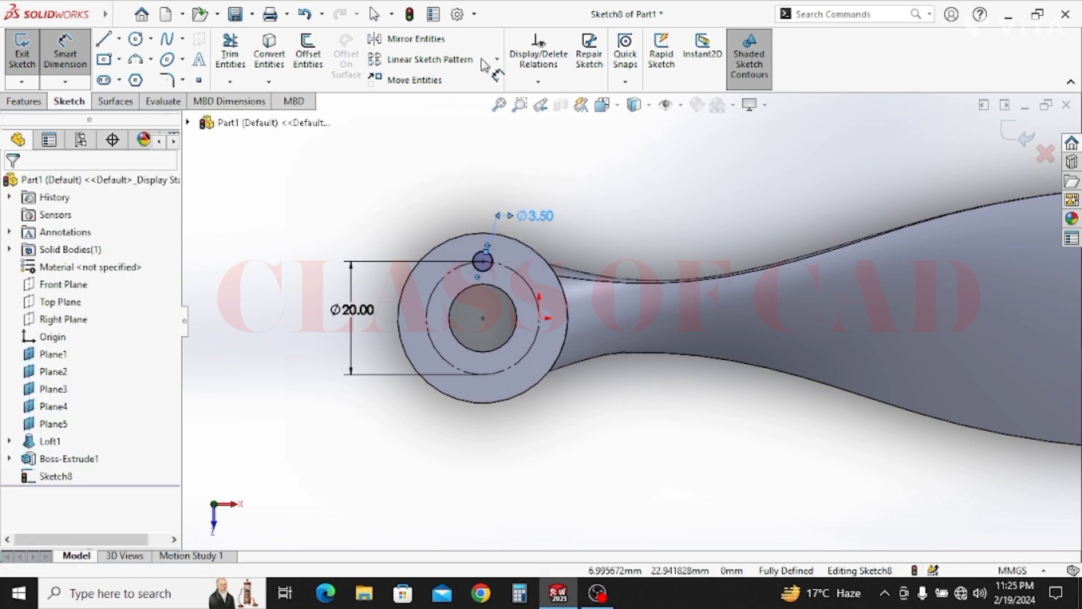
pyautogui.click(496, 59)
pyautogui.click(461, 100)
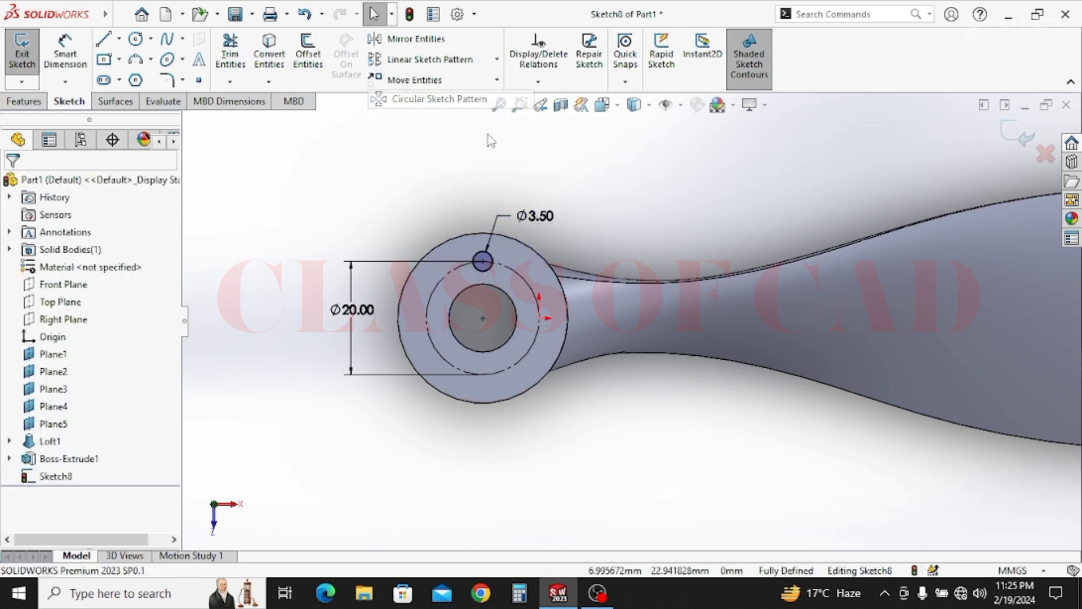
pyautogui.click(490, 261)
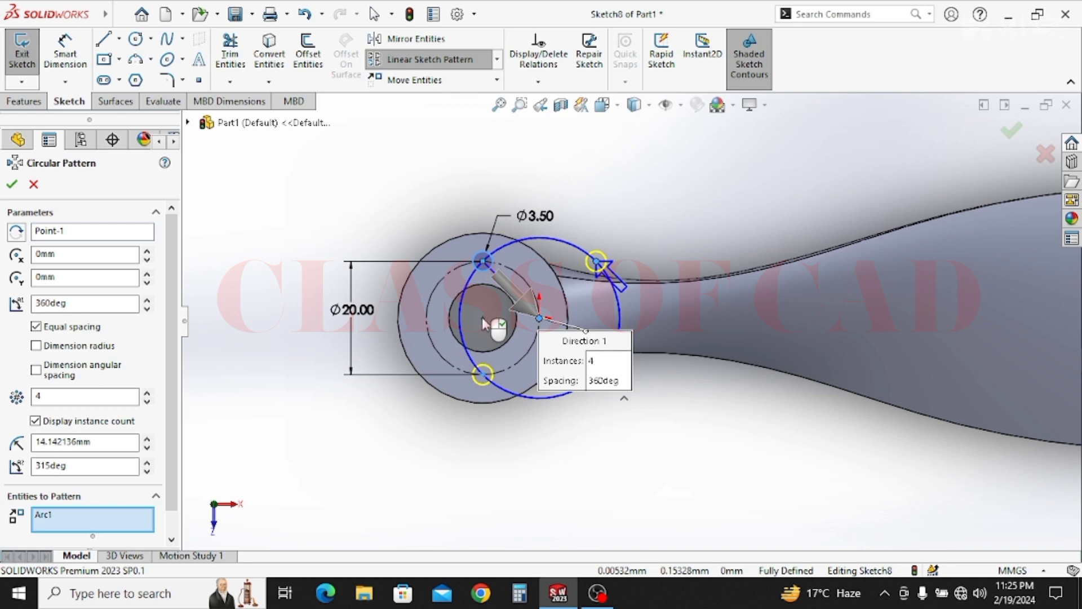
pyautogui.scroll(-5, 486, 323)
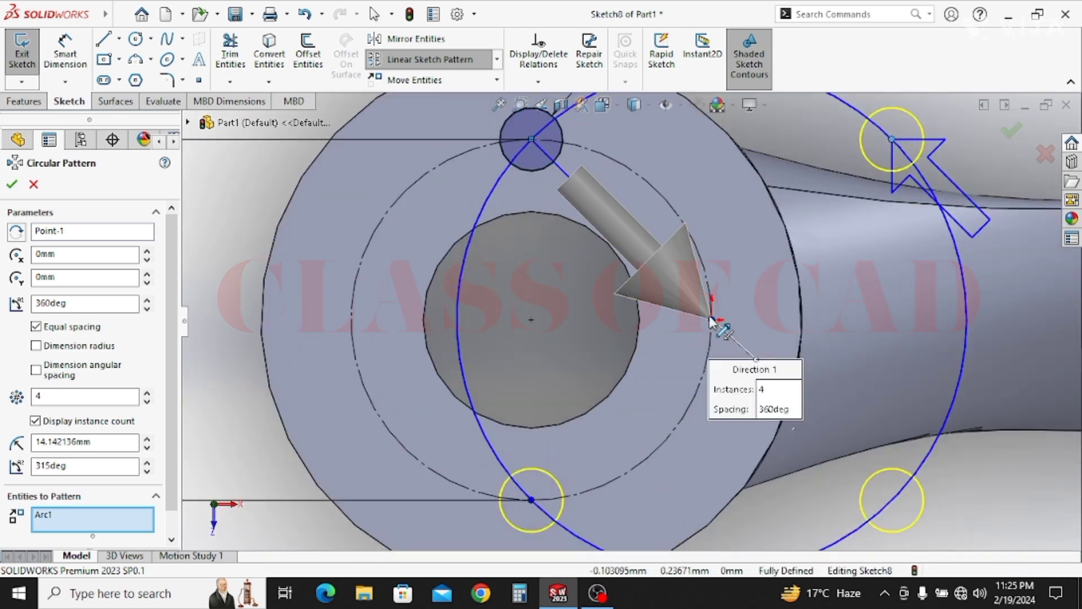
pyautogui.press('Escape')
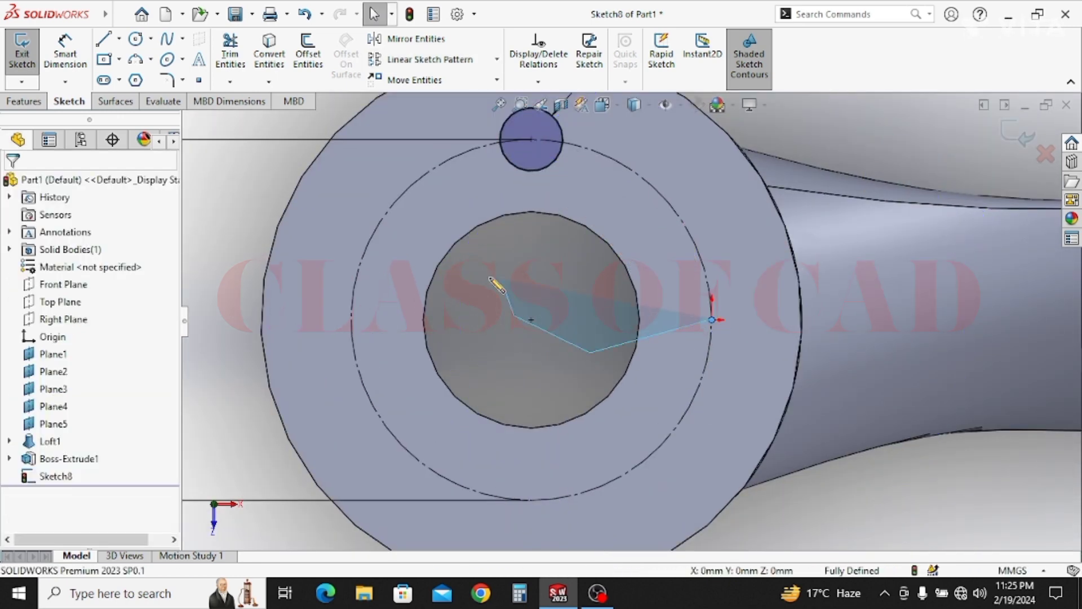
pyautogui.scroll(4, 620, 295)
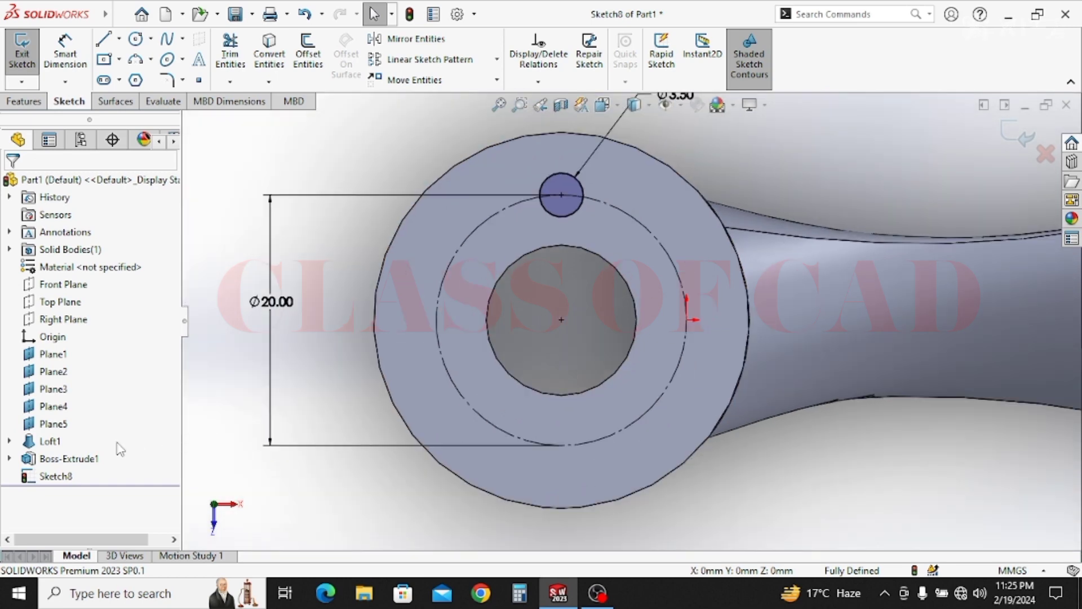
# Create a circular sketch pattern of the 3.5 mm circle with 6 equally spaced instances over 360 degrees around the hub bore's centre.
pyautogui.click(497, 58)
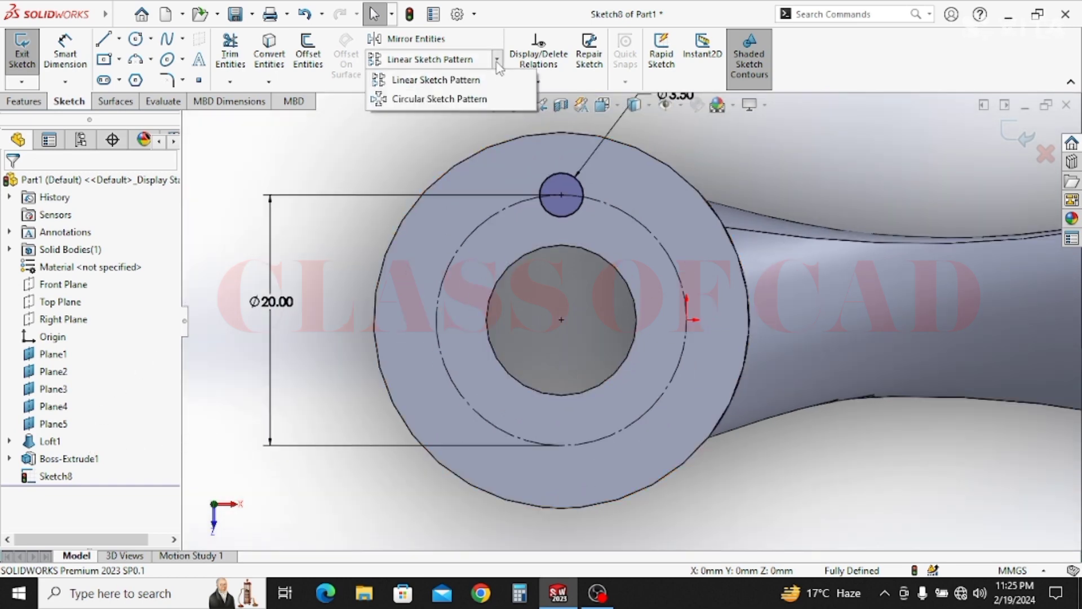
pyautogui.click(445, 101)
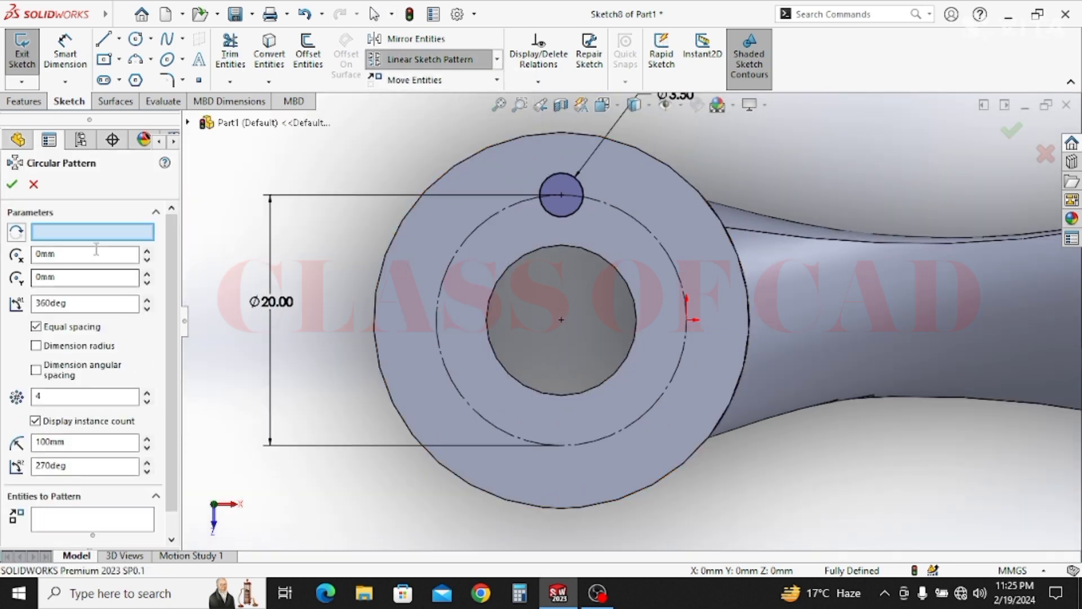
pyautogui.click(490, 323)
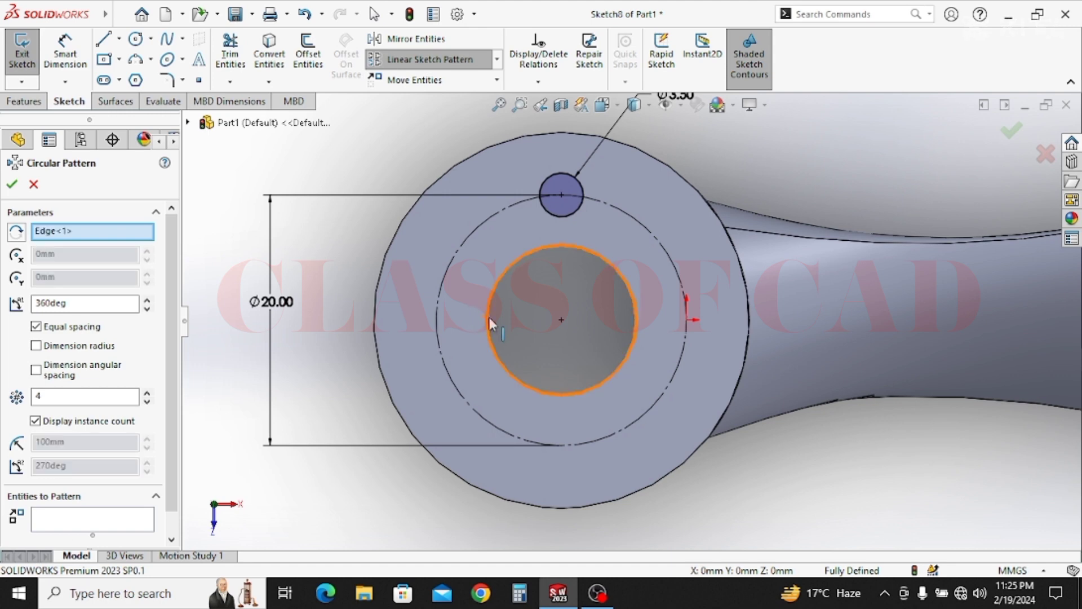
pyautogui.click(69, 526)
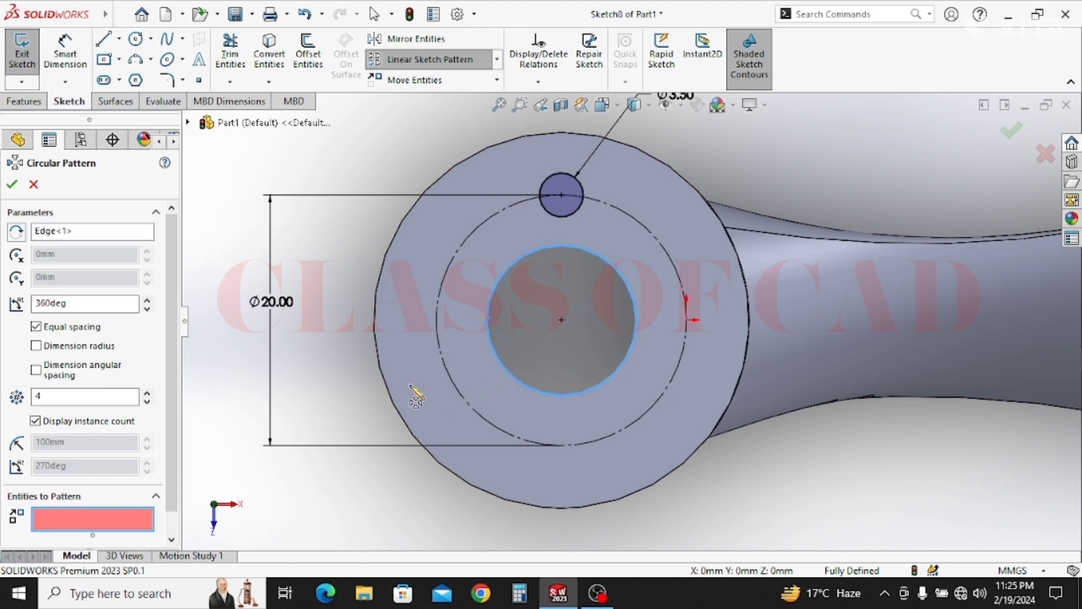
pyautogui.click(546, 216)
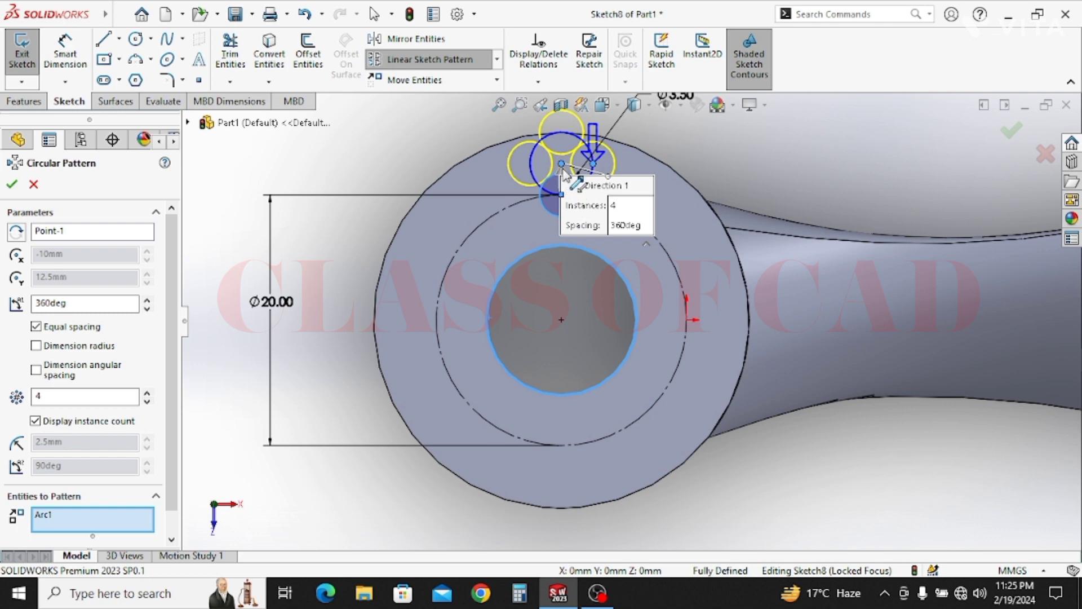
pyautogui.moveTo(561, 163); pyautogui.dragTo(499, 202)
pyautogui.moveTo(507, 311); pyautogui.dragTo(562, 322)
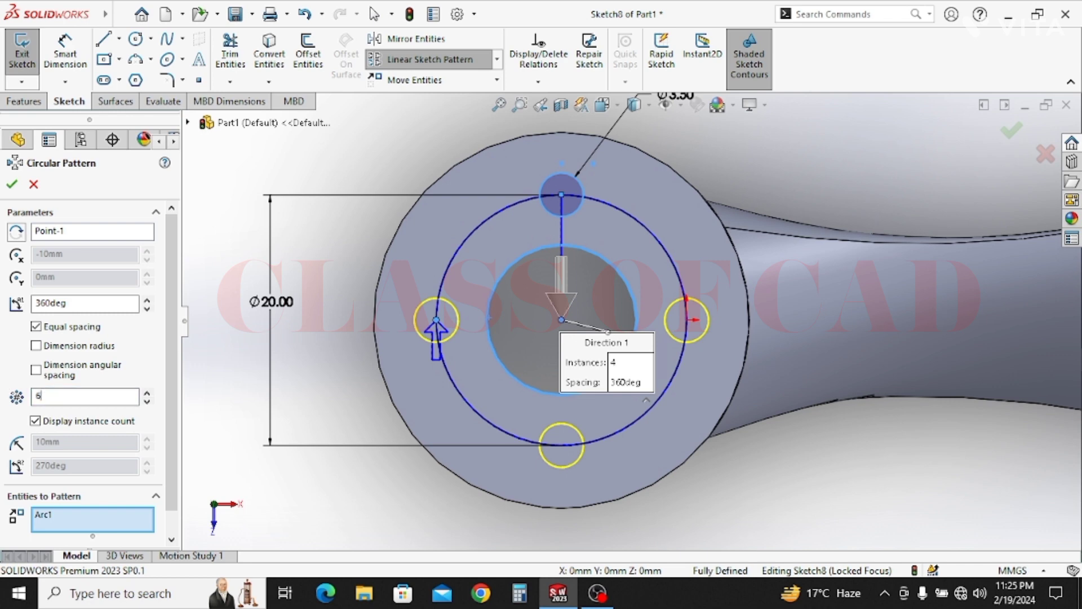
pyautogui.click(12, 185)
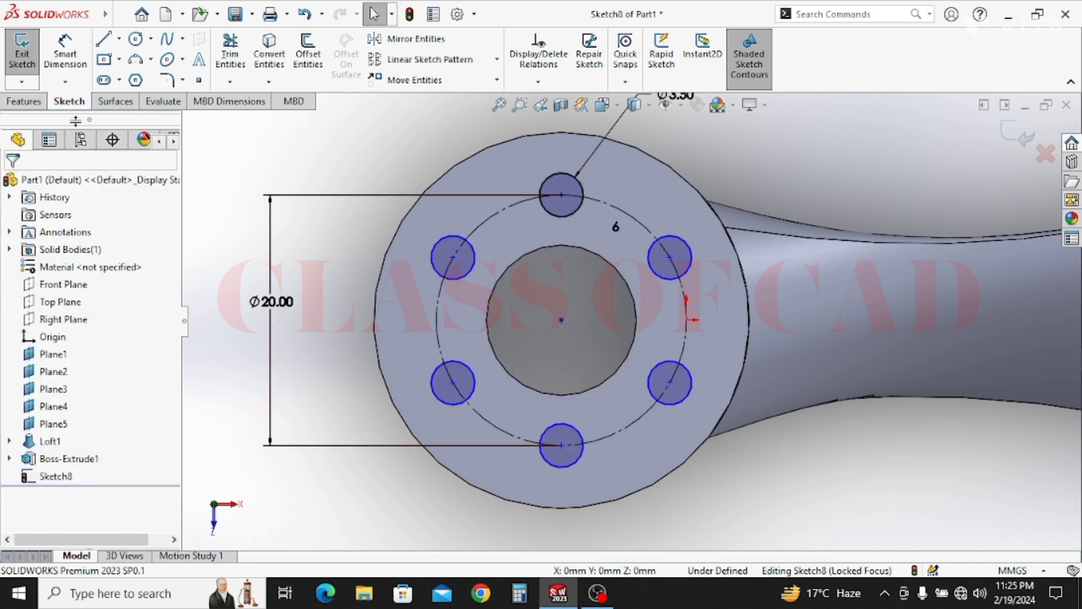
# Cut the six patterned circles through the whole hub with an Extruded Cut set to Through All.
pyautogui.click(26, 102)
pyautogui.click(235, 63)
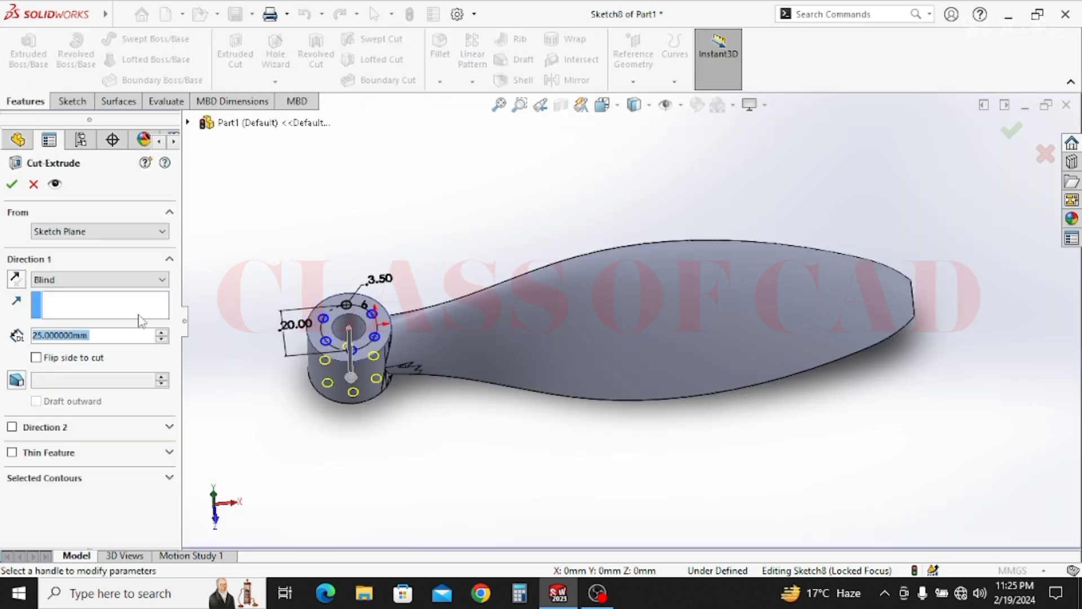
pyautogui.moveTo(384, 374); pyautogui.dragTo(364, 293, button='middle')
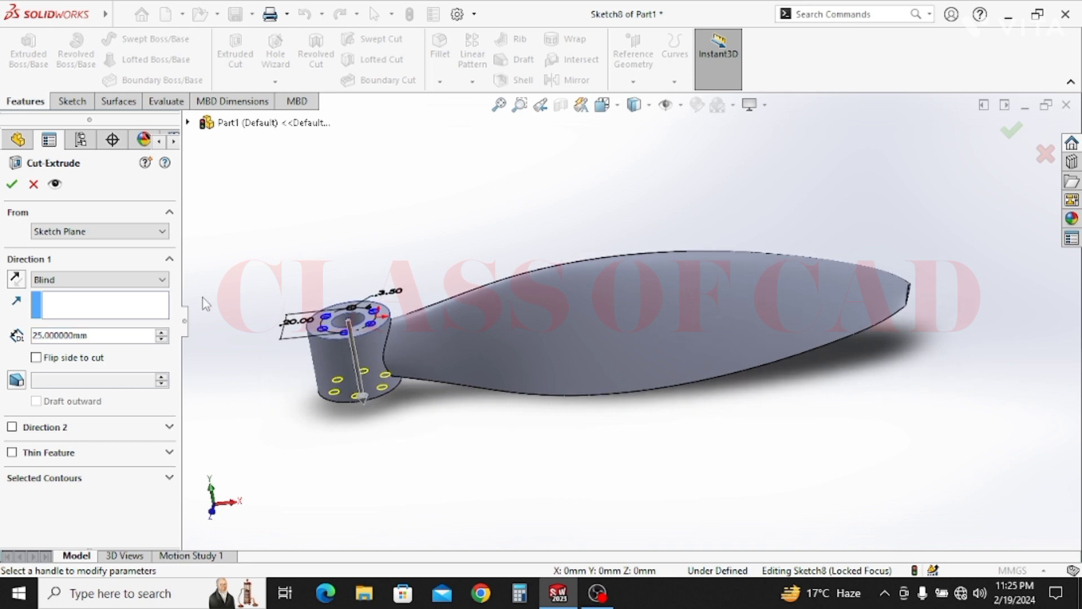
pyautogui.click(93, 280)
pyautogui.click(54, 303)
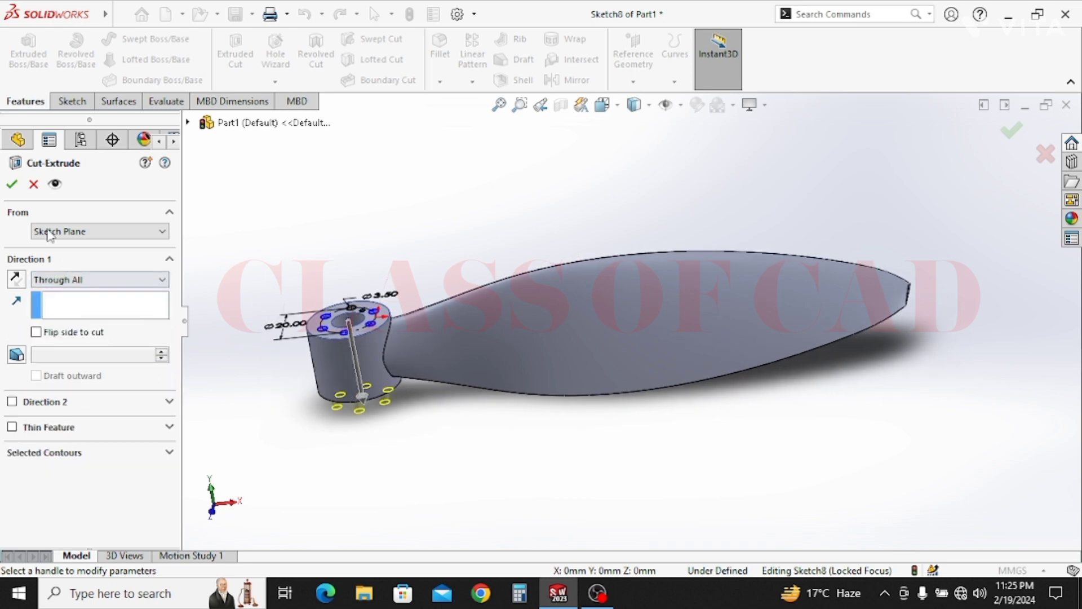
pyautogui.click(12, 184)
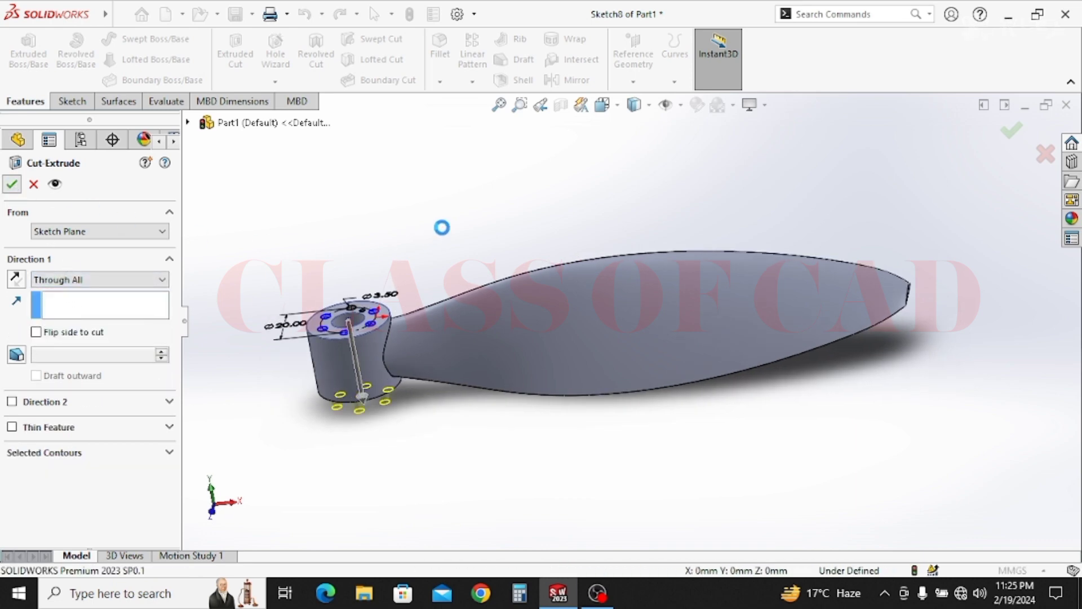
pyautogui.moveTo(442, 229); pyautogui.dragTo(403, 326, button='middle')
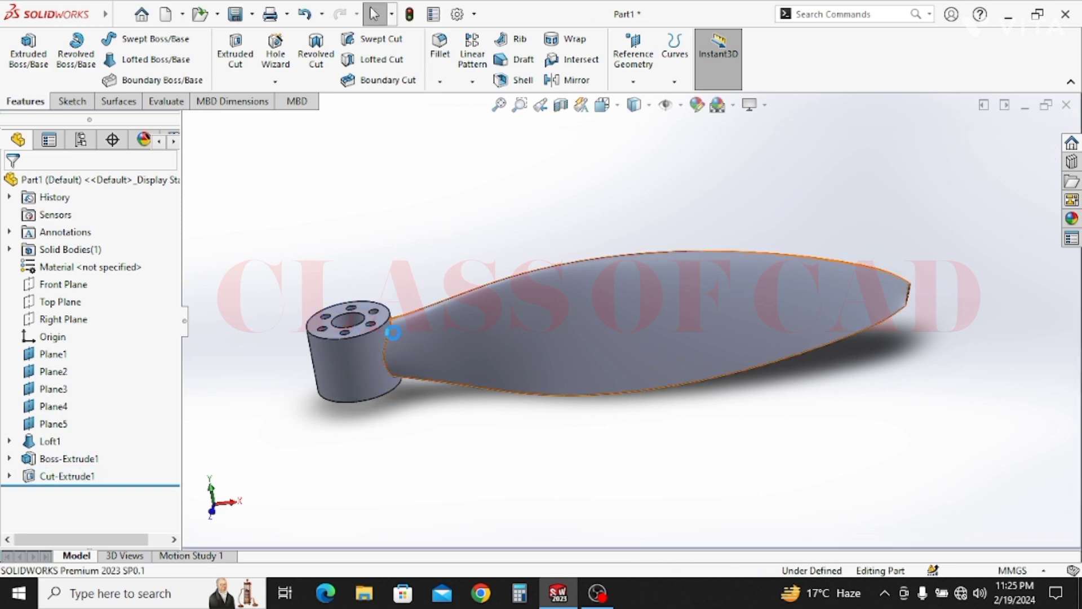
pyautogui.scroll(-3, 420, 301)
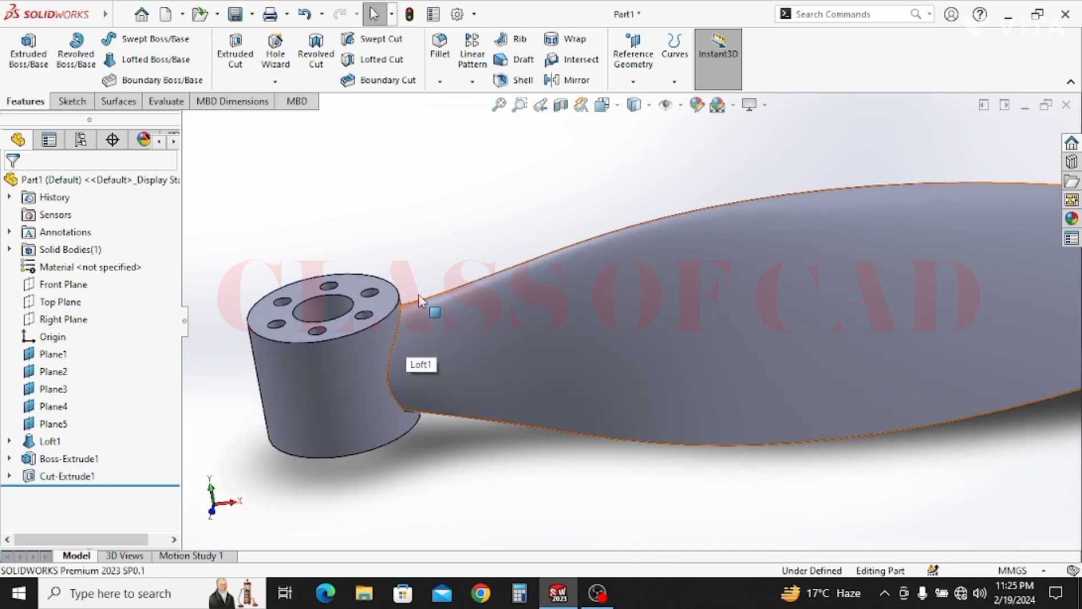
pyautogui.click(558, 305)
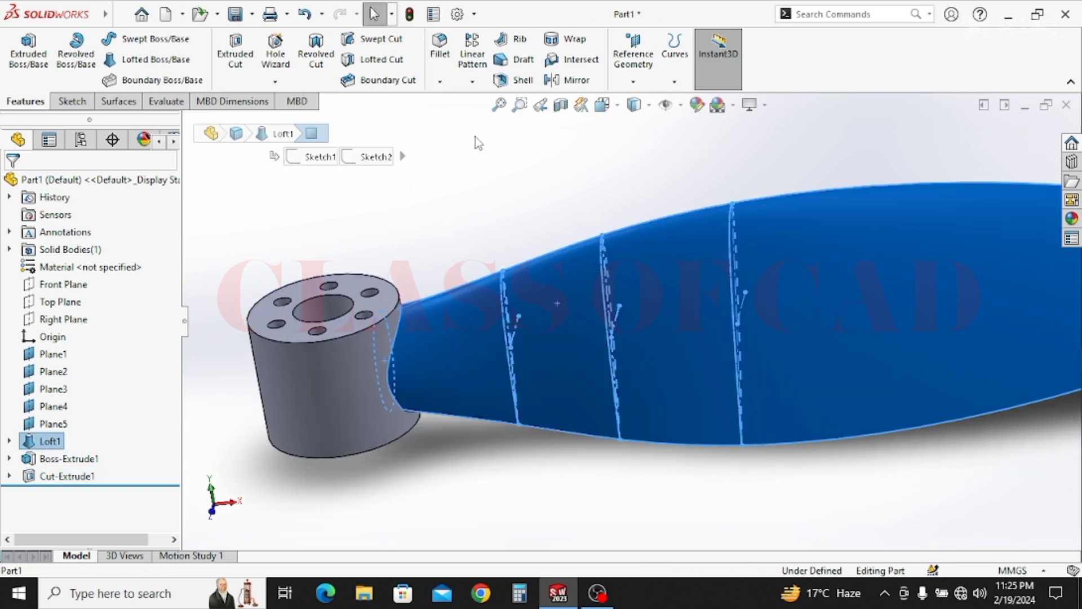
pyautogui.click(566, 81)
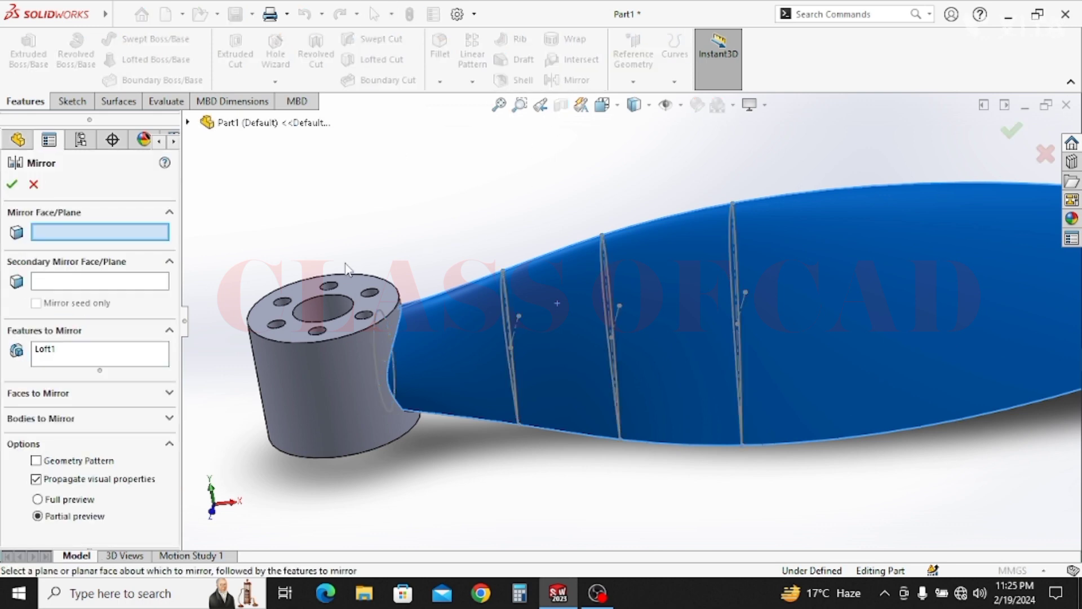
pyautogui.click(188, 123)
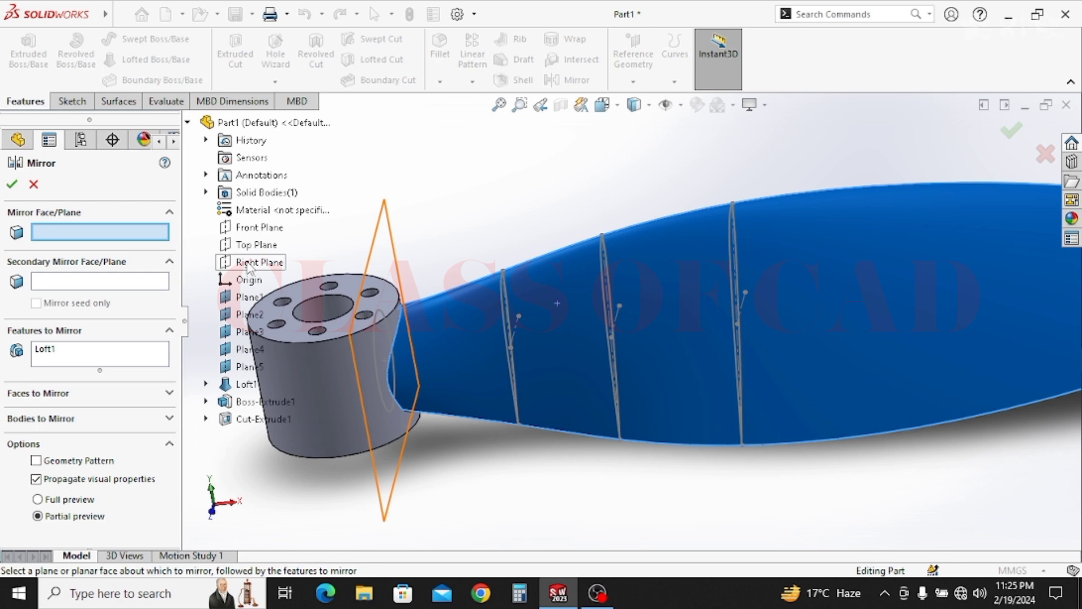
pyautogui.moveTo(444, 239); pyautogui.dragTo(437, 305, button='middle')
pyautogui.press('Escape')
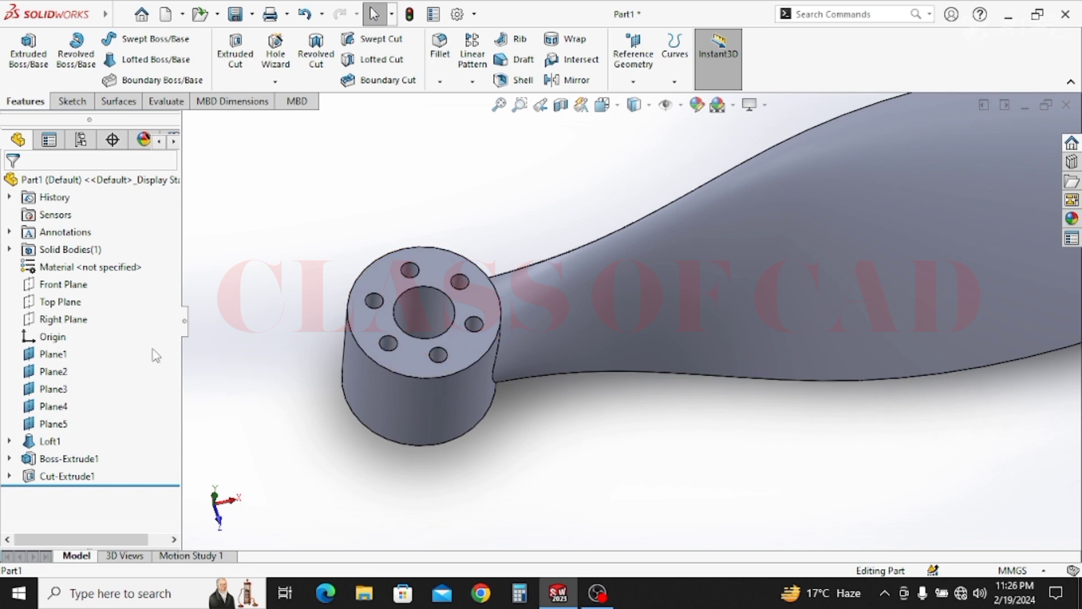
# Inspect the hub's base sketch for the distance between the hub centre and the origin.
pyautogui.click(9, 476)
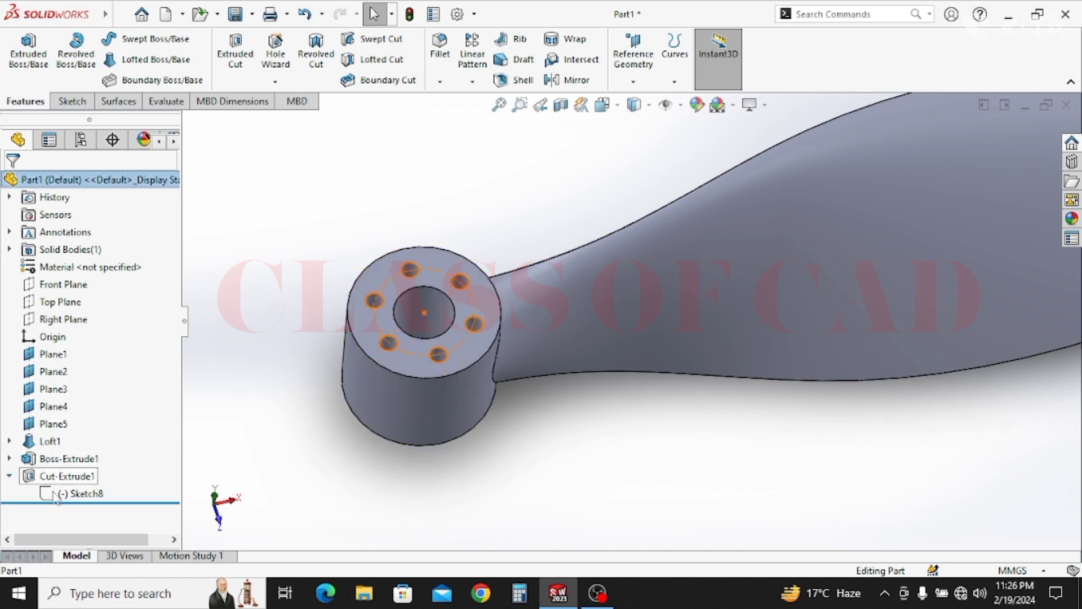
pyautogui.click(79, 493)
pyautogui.click(10, 458)
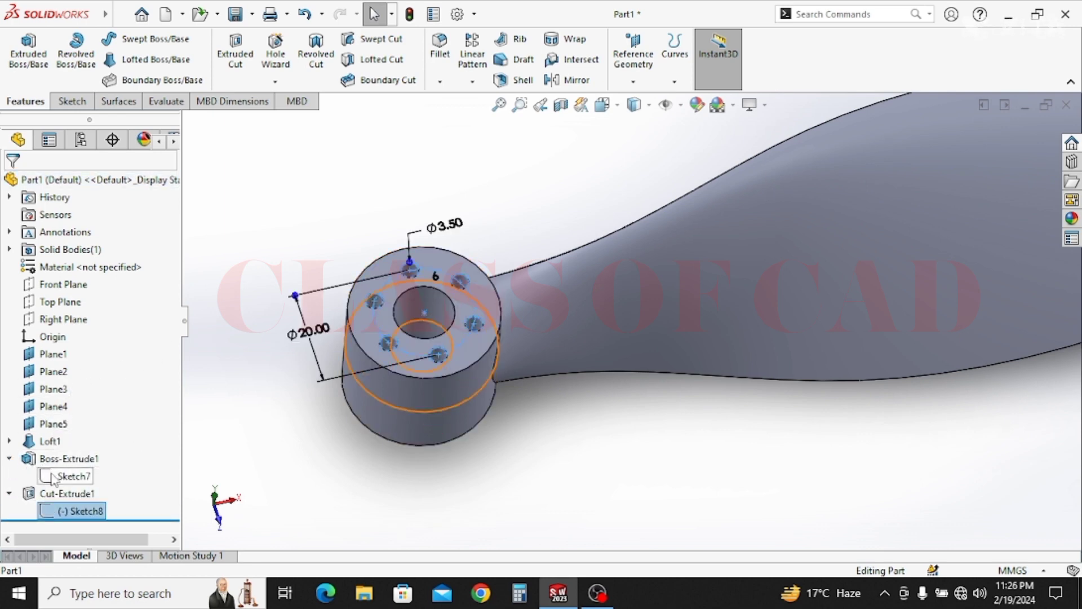
pyautogui.click(73, 476)
pyautogui.click(90, 426)
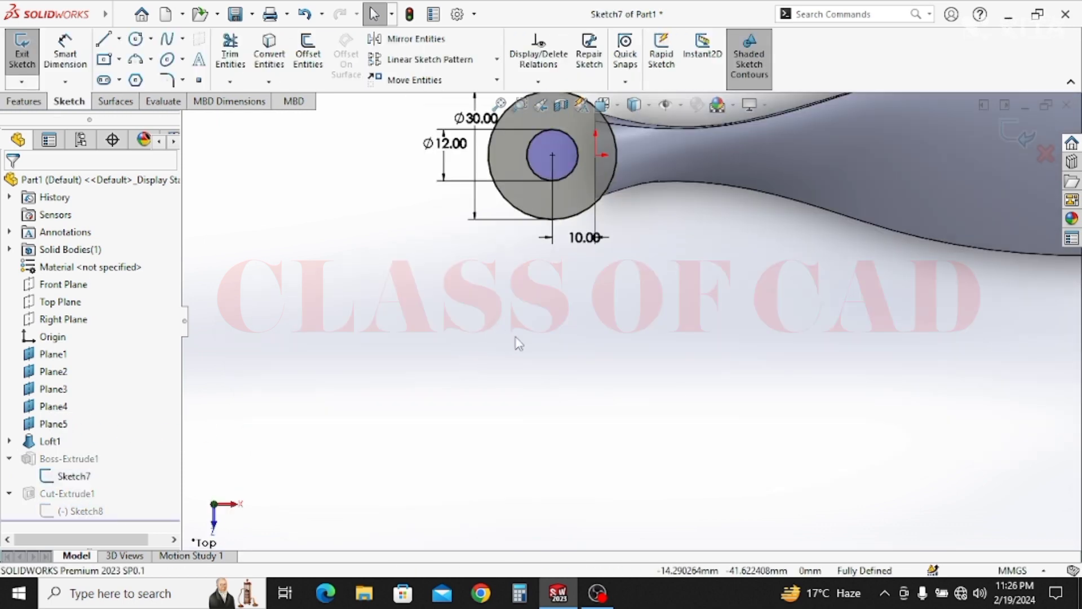
pyautogui.click(1002, 133)
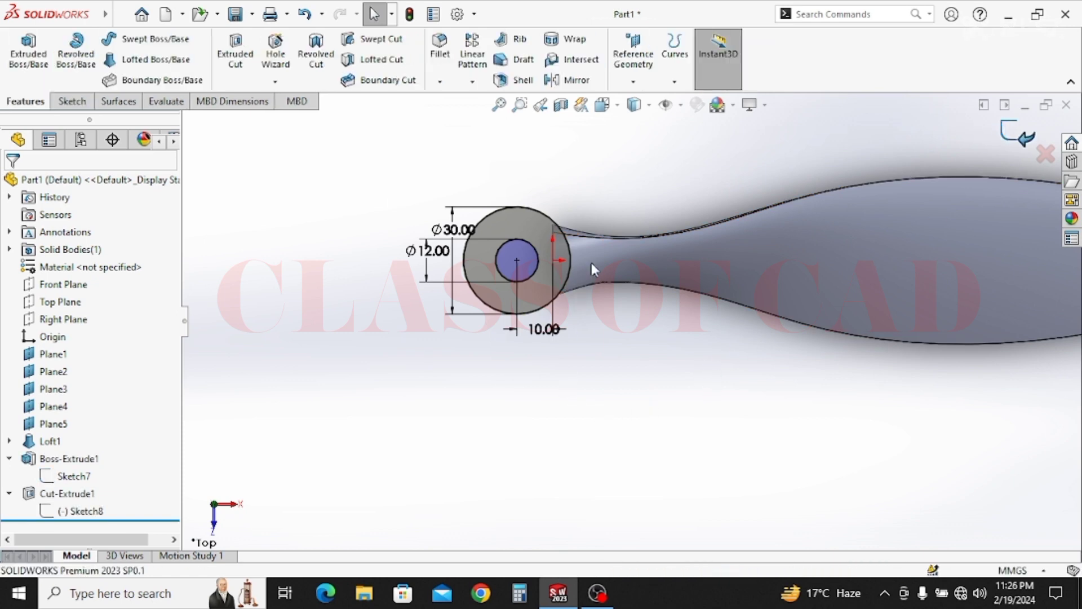
# Create a reference plane offset 10 mm from the Right Plane, flipped so it passes through the hub's centre.
pyautogui.click(633, 83)
pyautogui.click(646, 101)
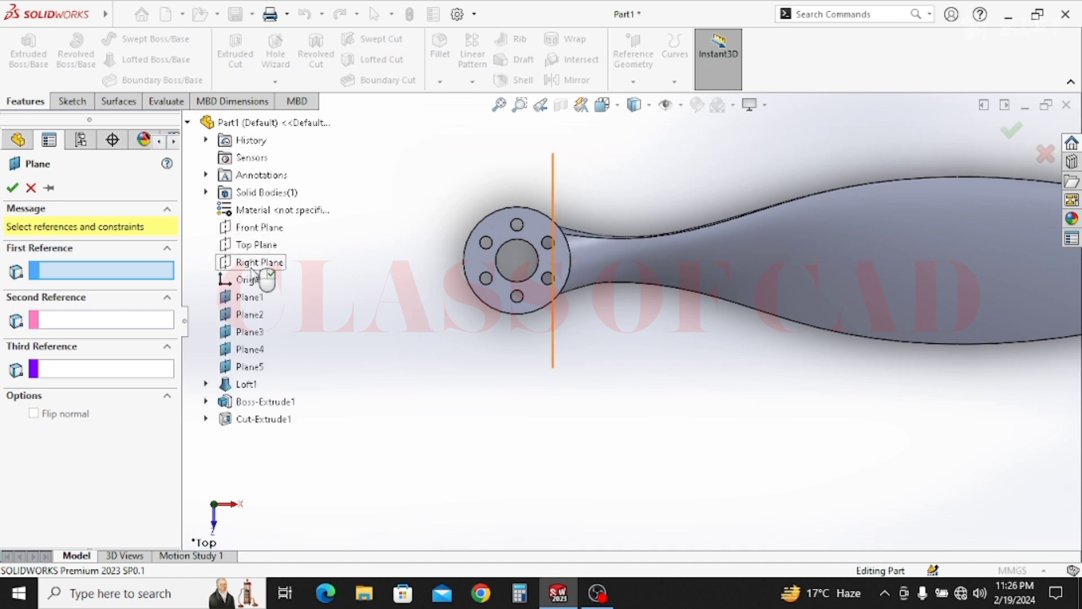
pyautogui.click(253, 263)
pyautogui.moveTo(96, 381); pyautogui.dragTo(3, 383)
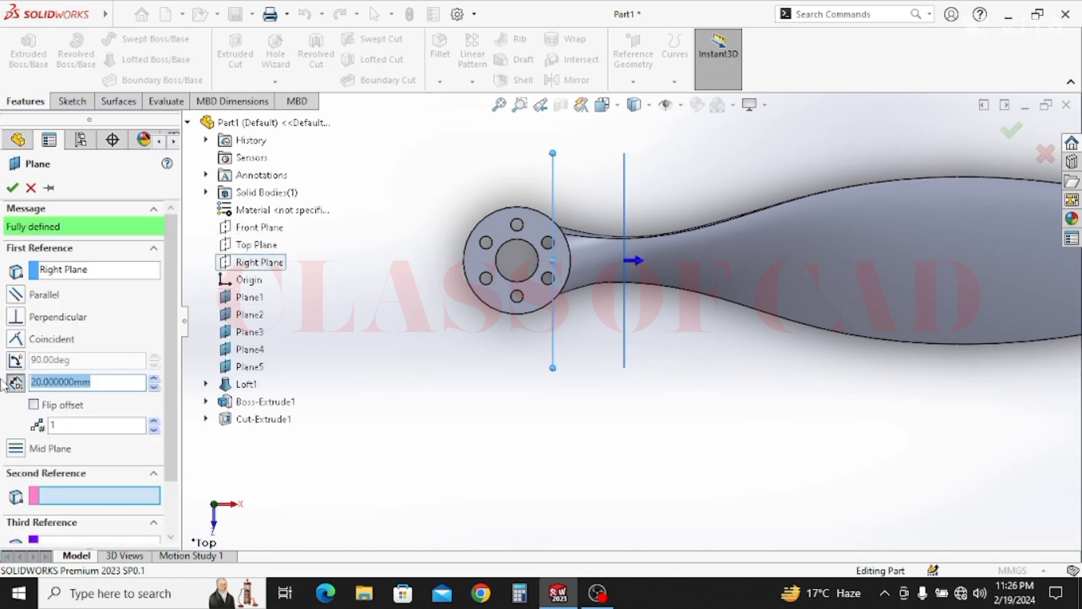
pyautogui.write('10')
pyautogui.press('Return')
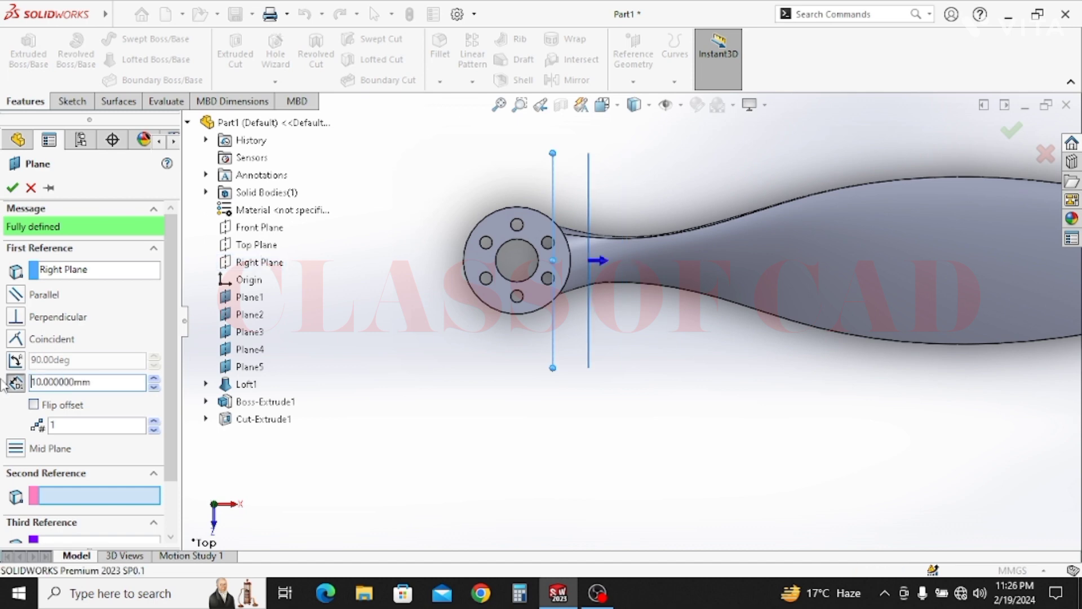
pyautogui.click(33, 404)
pyautogui.click(14, 188)
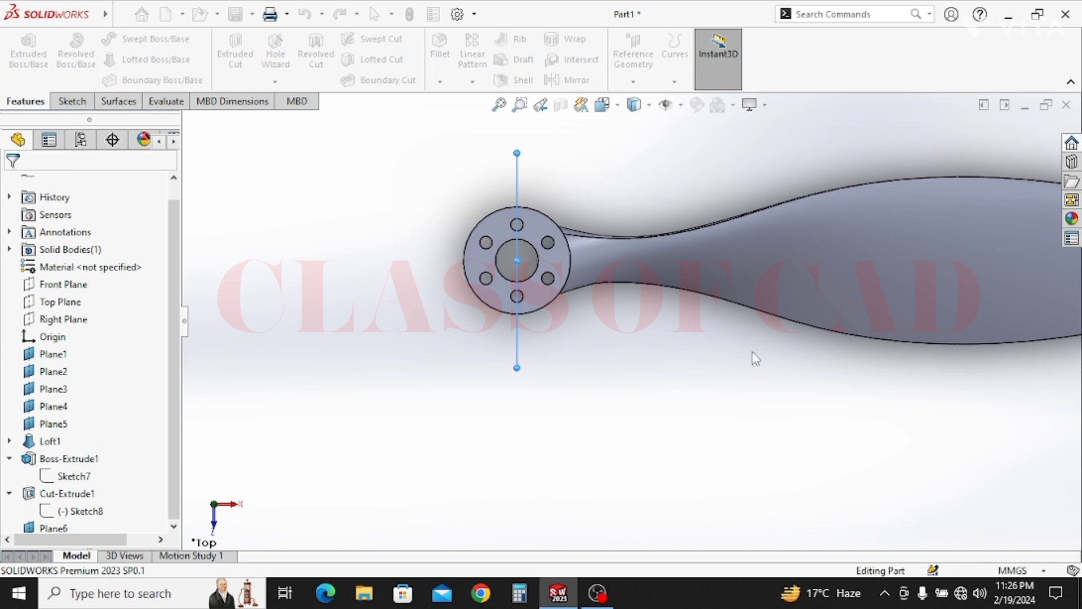
# Mirror the lofted blade feature about the offset plane through the hub's centre.
pyautogui.click(823, 298)
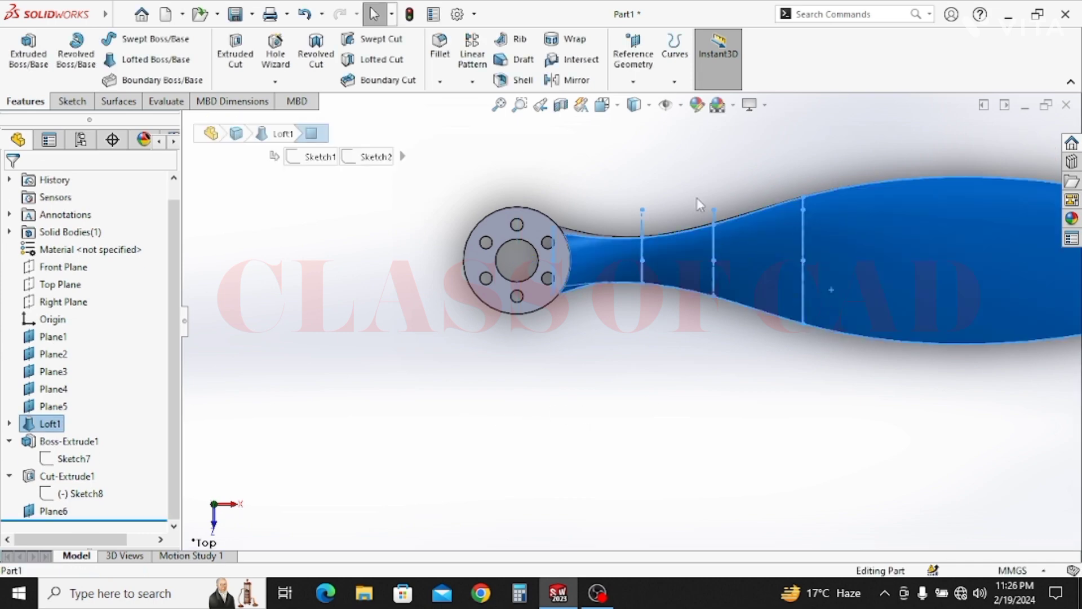
pyautogui.click(573, 81)
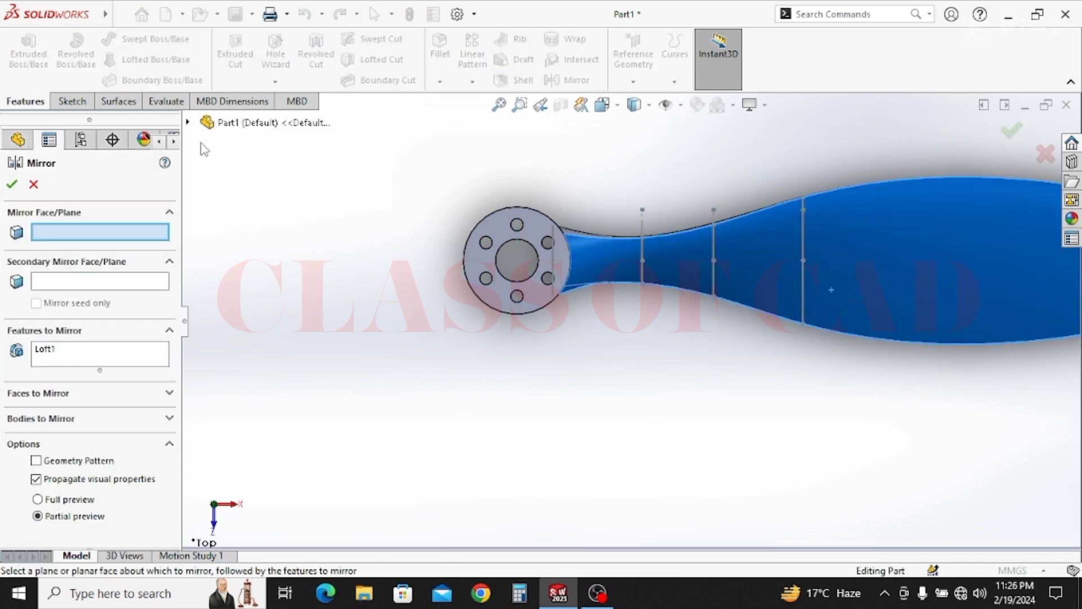
pyautogui.click(188, 122)
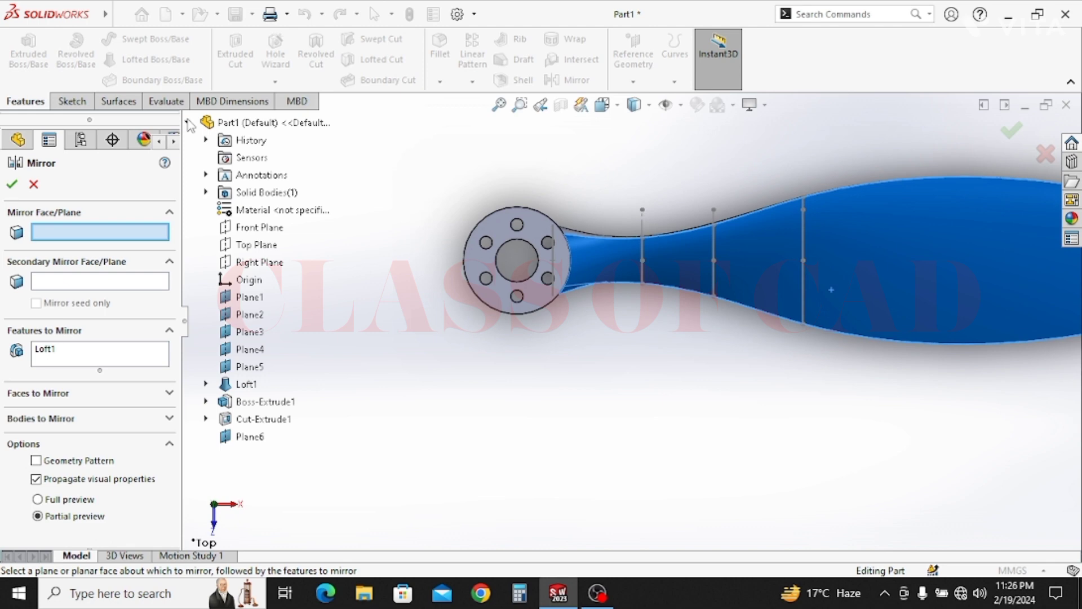
pyautogui.click(257, 445)
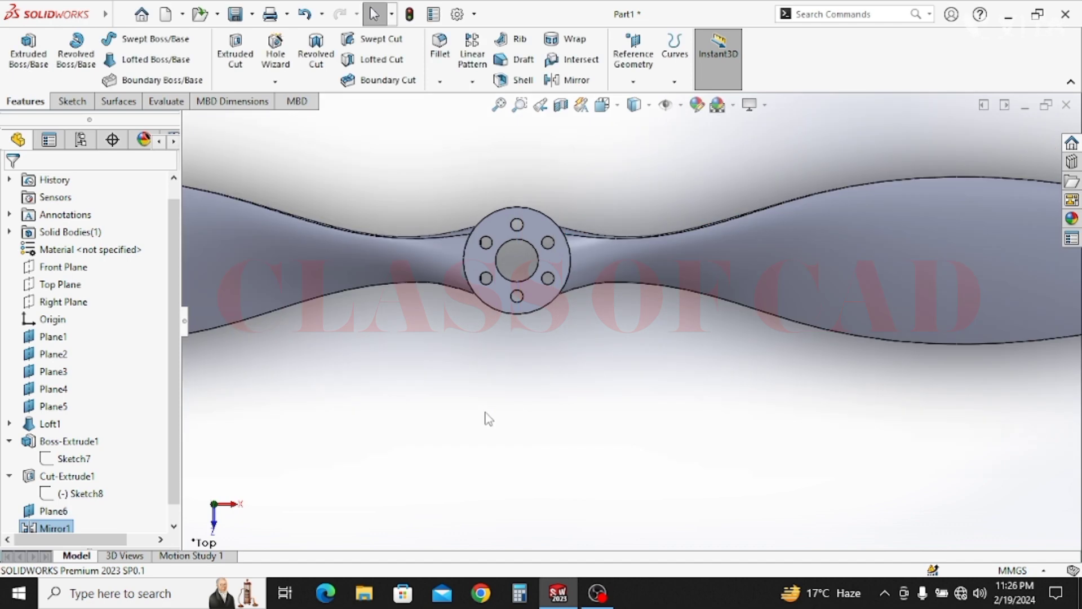
# Start a symmetric 1 mm fillet on the edge where the original blade meets the hub and on the hub's upper outer edge.
pyautogui.moveTo(526, 391); pyautogui.dragTo(489, 182, button='middle')
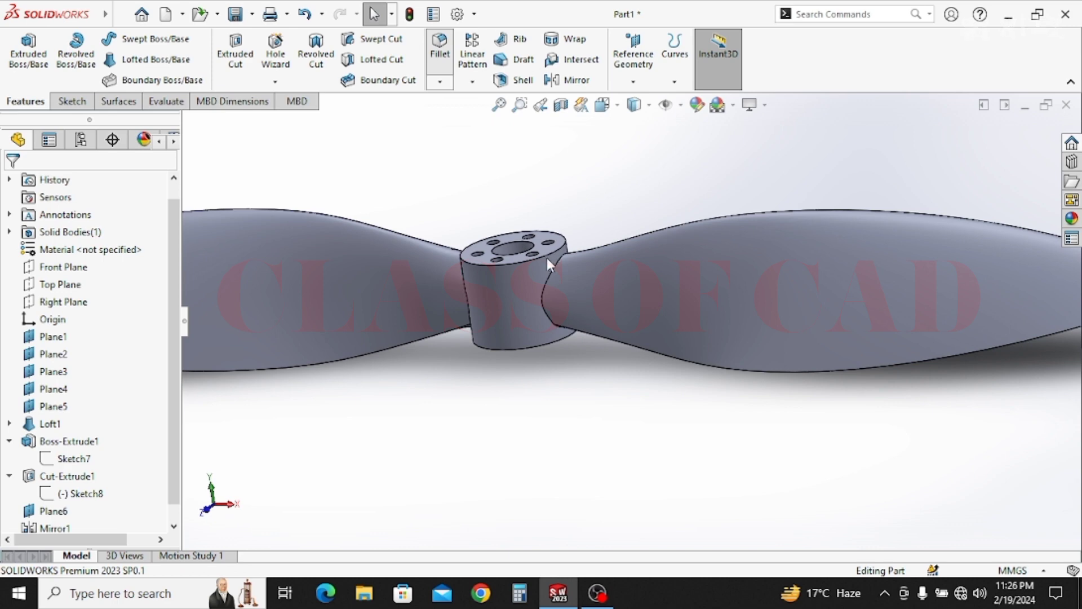
pyautogui.scroll(-5, 556, 255)
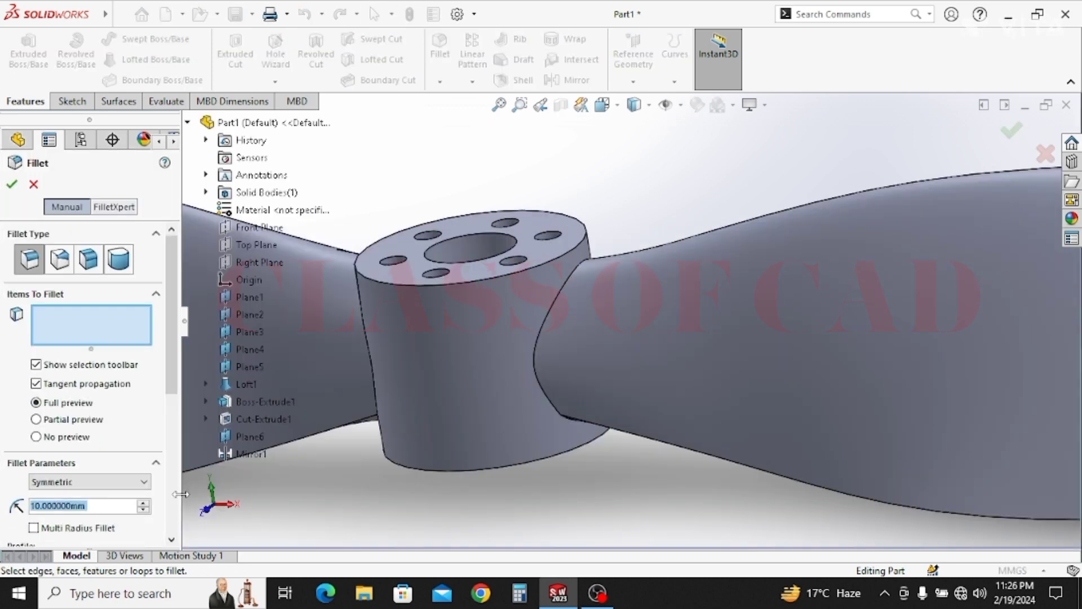
pyautogui.write('2')
pyautogui.press('Return')
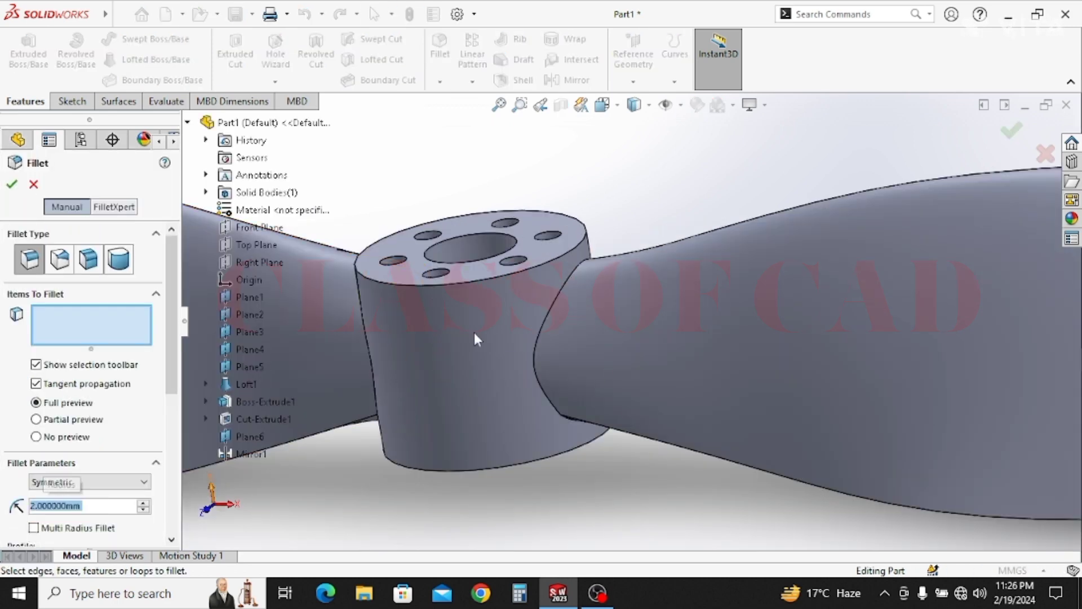
pyautogui.click(547, 332)
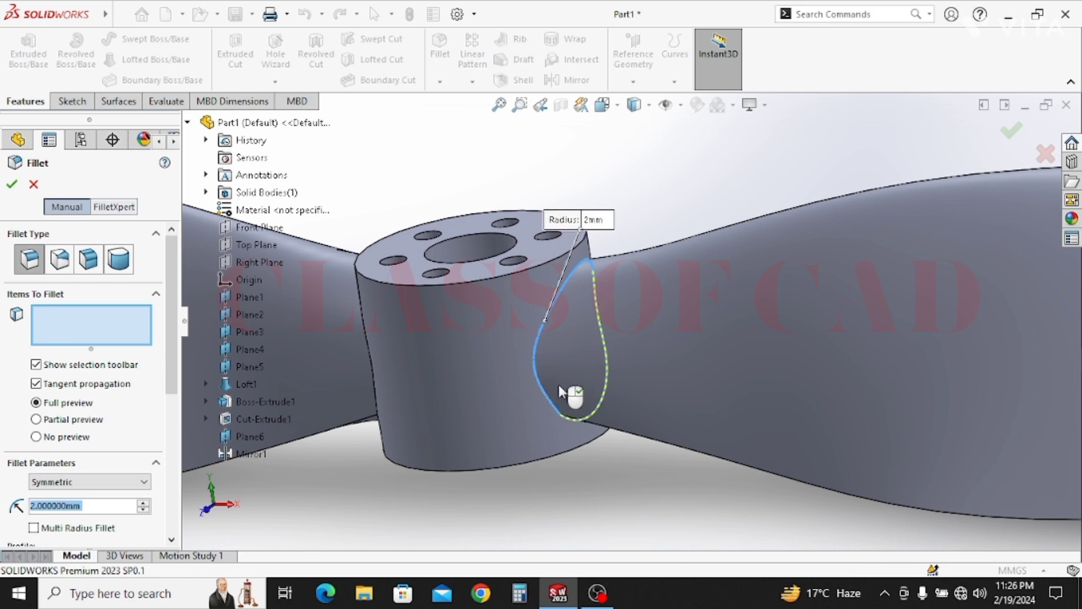
pyautogui.click(466, 279)
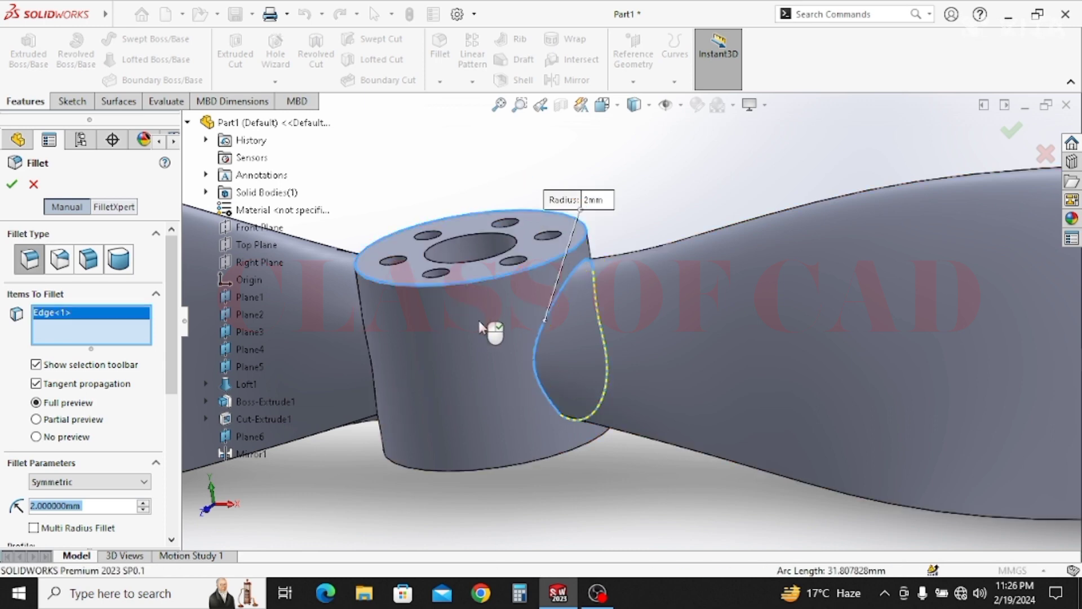
pyautogui.write('1')
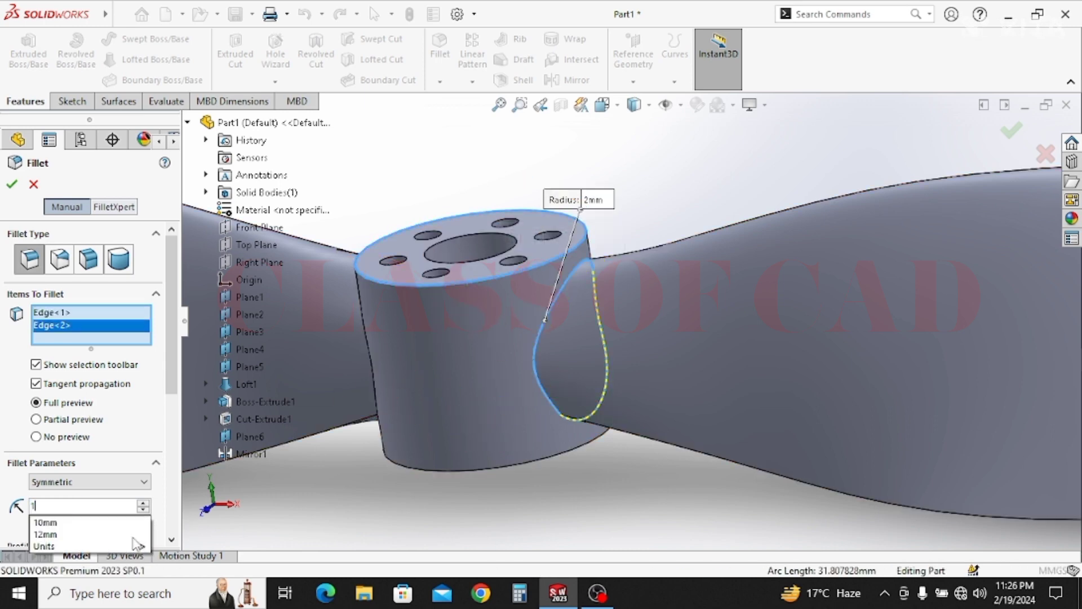
pyautogui.press('Return')
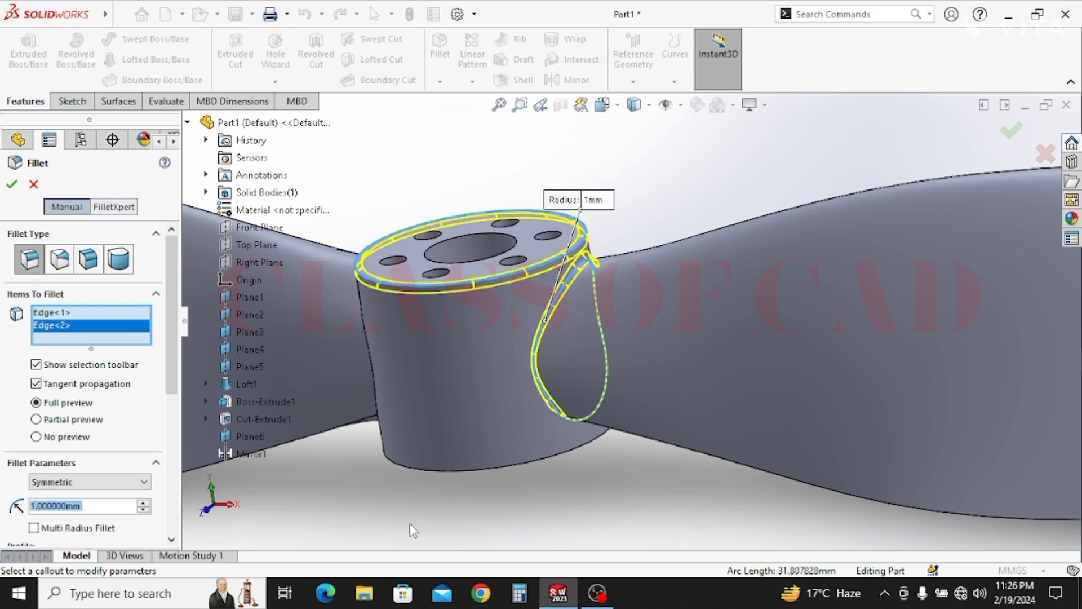
# Add the hub's lower outer edge and the mirrored blade's root edge to the fillet and complete it.
pyautogui.click(470, 469)
pyautogui.moveTo(567, 337); pyautogui.dragTo(551, 338, button='middle')
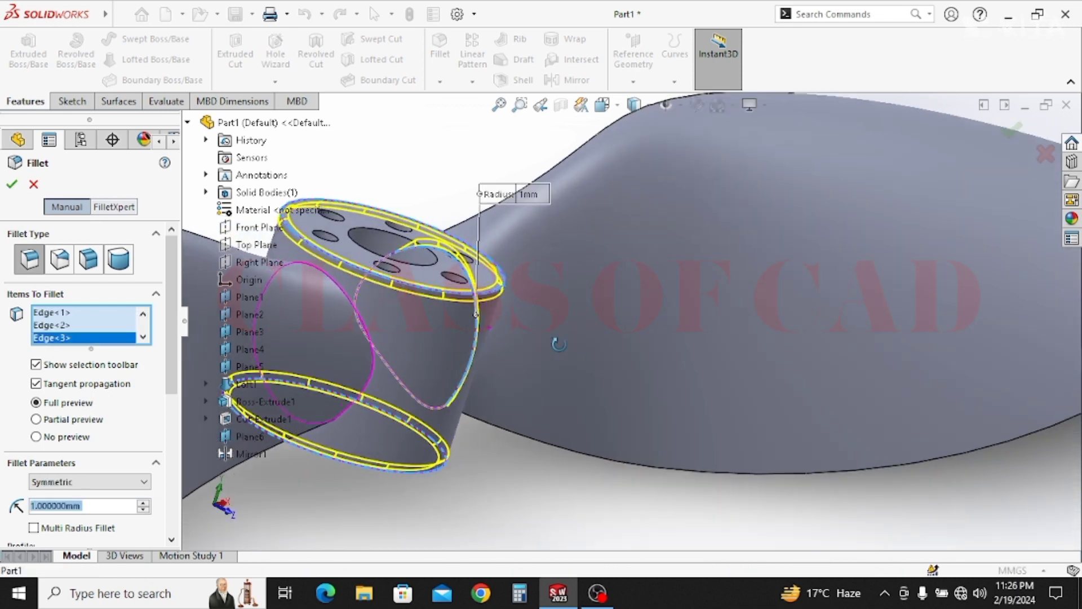
pyautogui.click(351, 306)
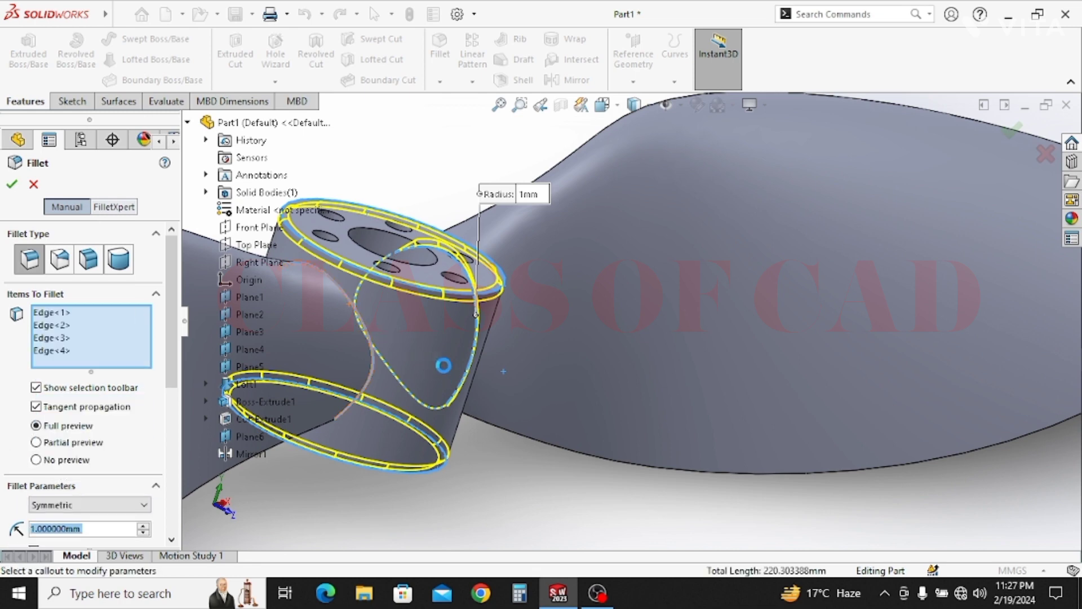
pyautogui.scroll(3, 468, 383)
pyautogui.moveTo(468, 383); pyautogui.dragTo(529, 380, button='middle')
pyautogui.press('f')
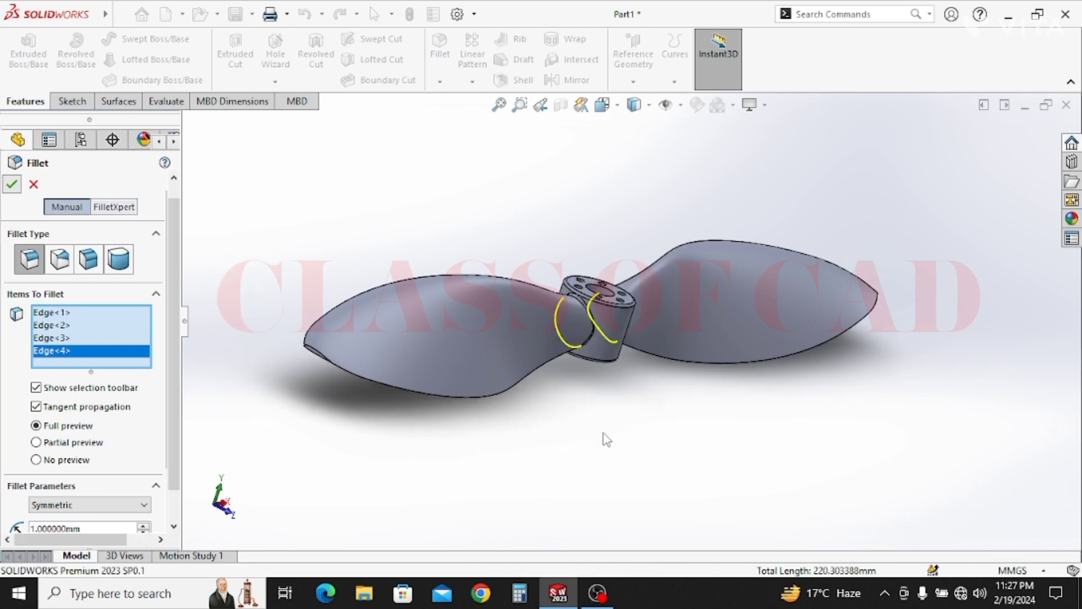
pyautogui.moveTo(678, 428); pyautogui.dragTo(549, 469, button='middle')
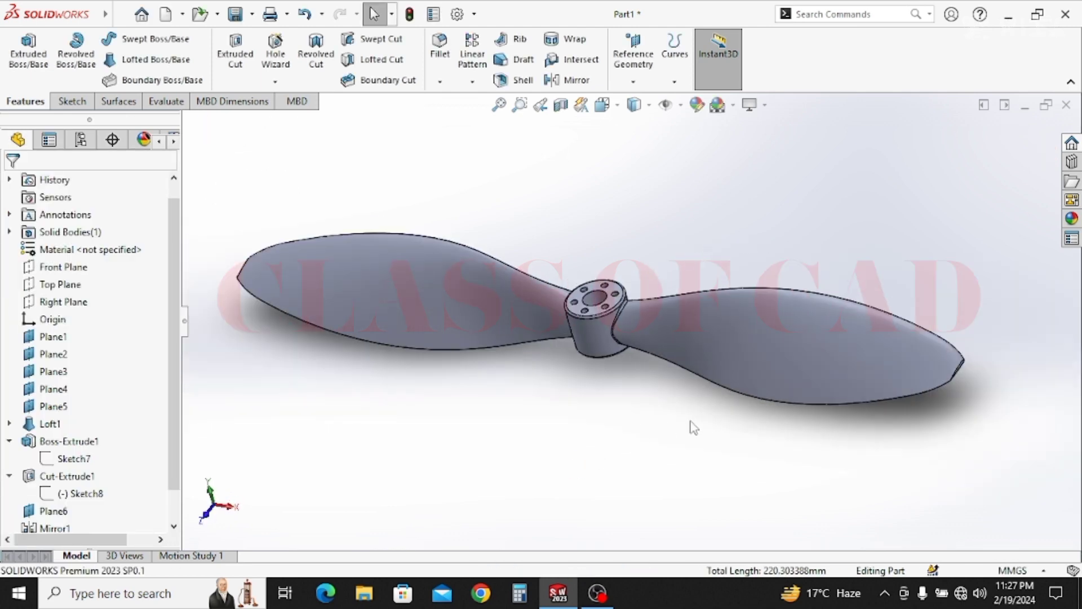
# Sketch a vertical line about 72 mm long on the Top Plane, crossing the original blade near its tip, and close the sketch.
pyautogui.moveTo(715, 418); pyautogui.dragTo(583, 433, button='middle')
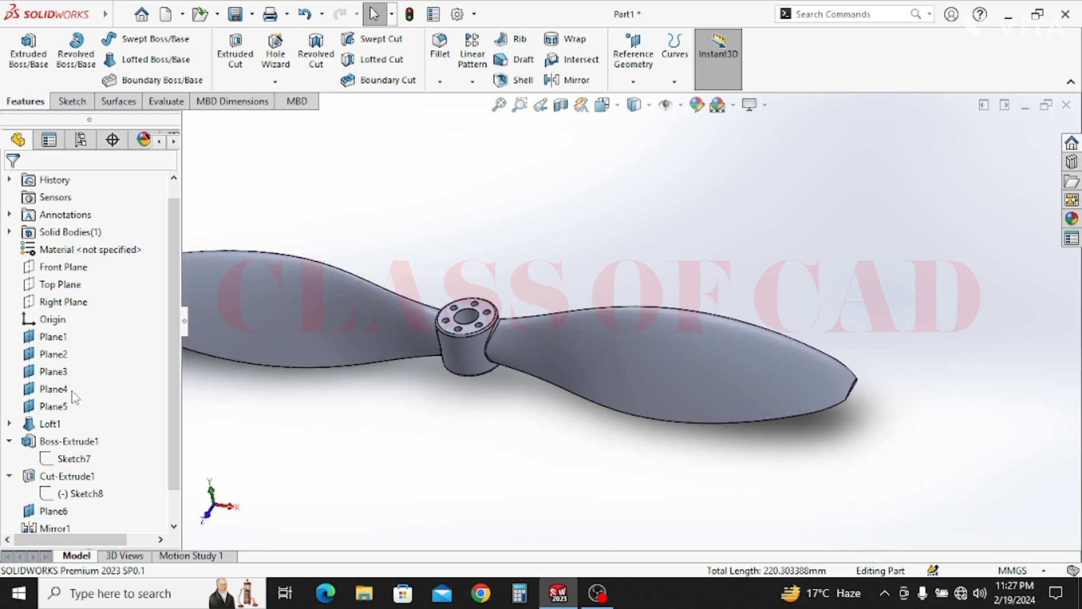
pyautogui.click(40, 287)
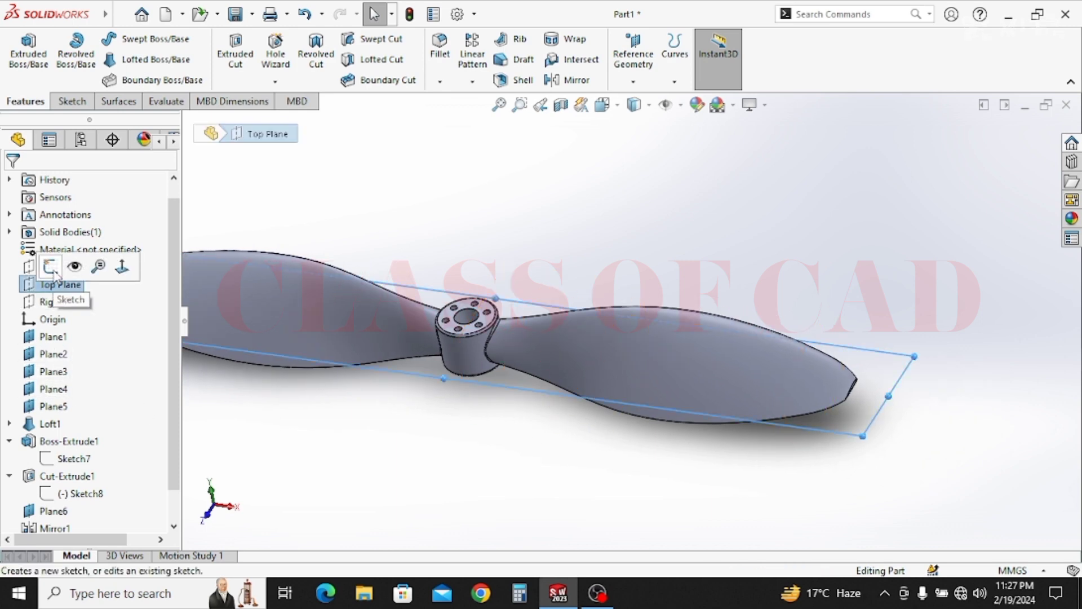
pyautogui.click(50, 267)
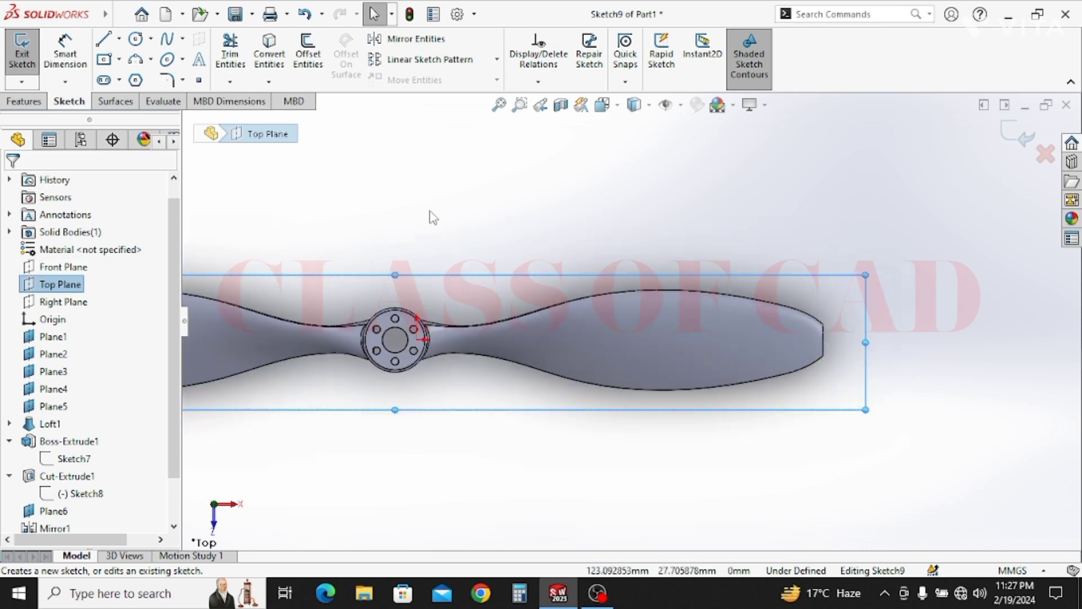
pyautogui.click(104, 41)
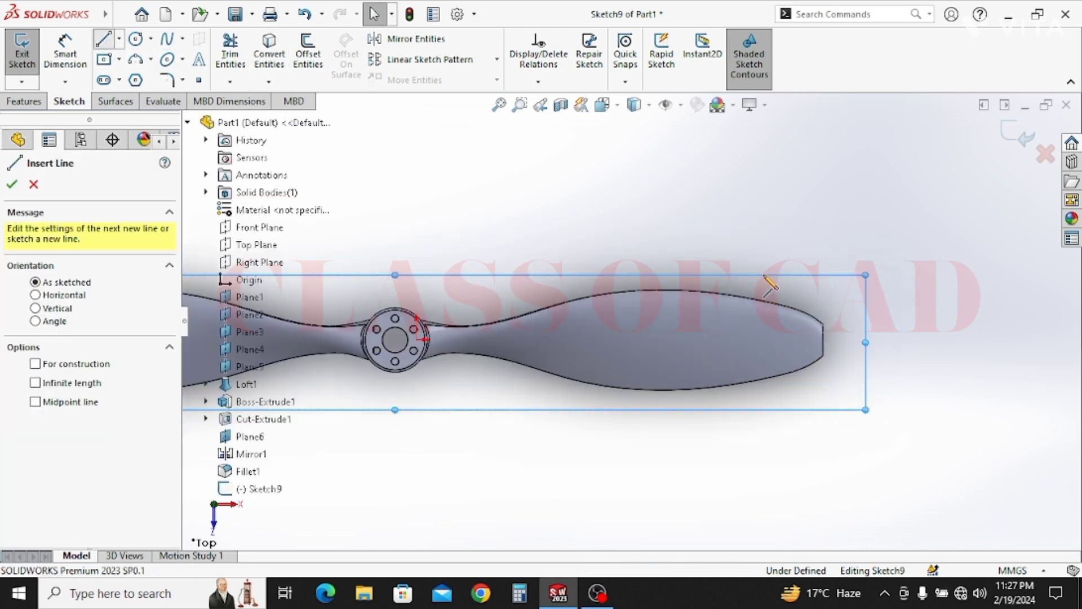
pyautogui.click(773, 259)
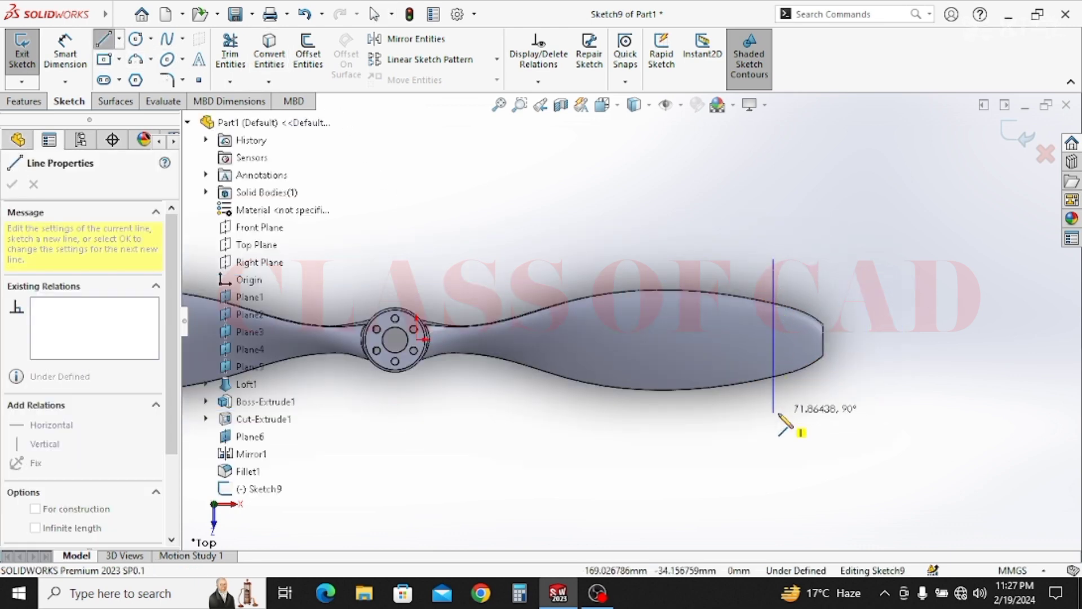
pyautogui.click(773, 412)
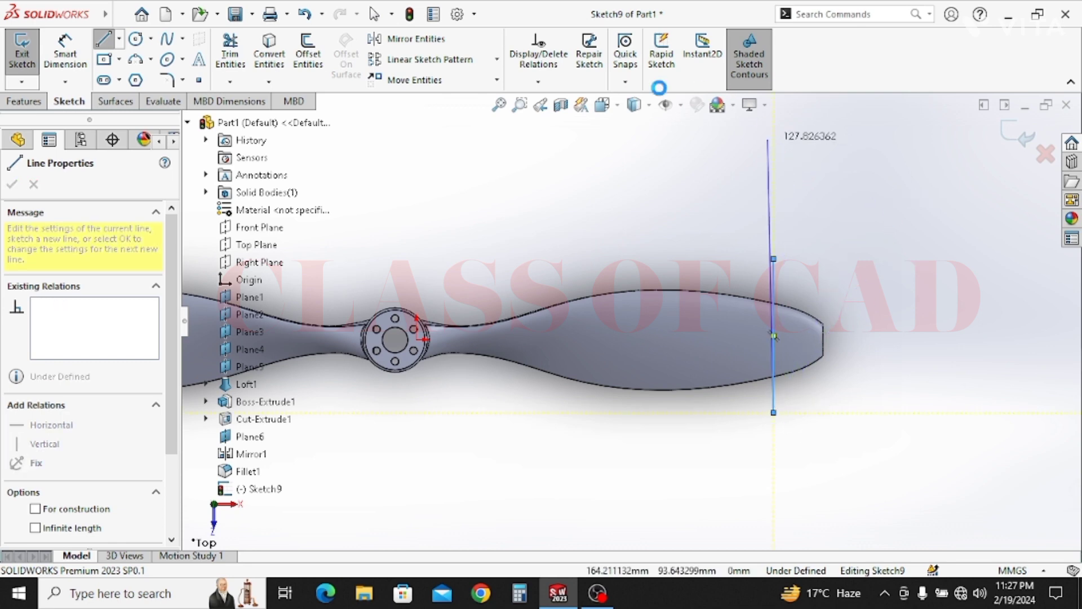
pyautogui.press('Escape')
pyautogui.click(1017, 134)
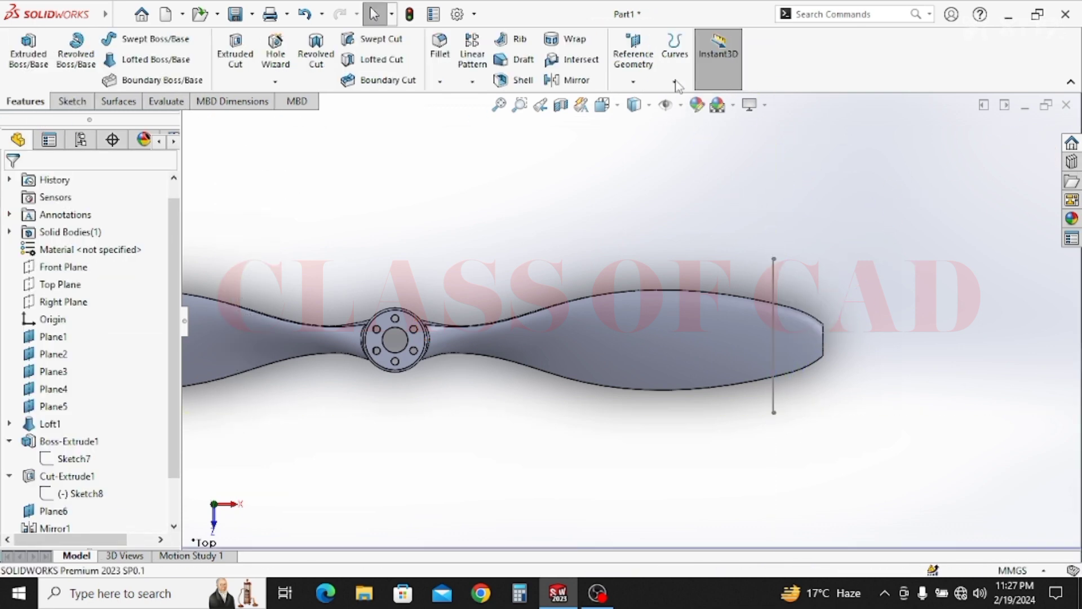
# Create a Projection split line on the original blade's face from the sketched line near its tip.
pyautogui.click(676, 83)
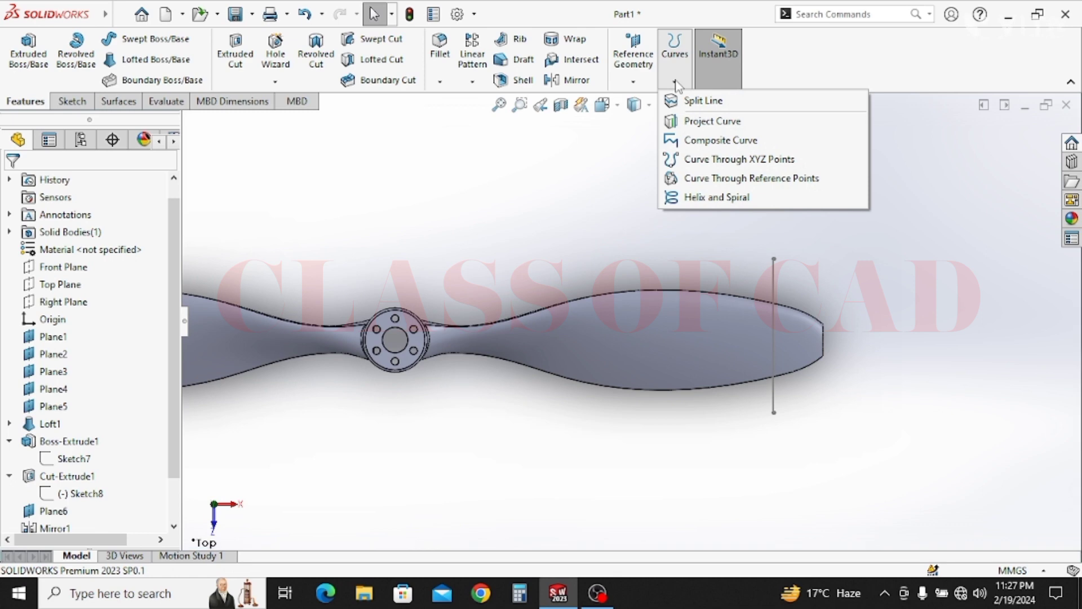
pyautogui.click(707, 103)
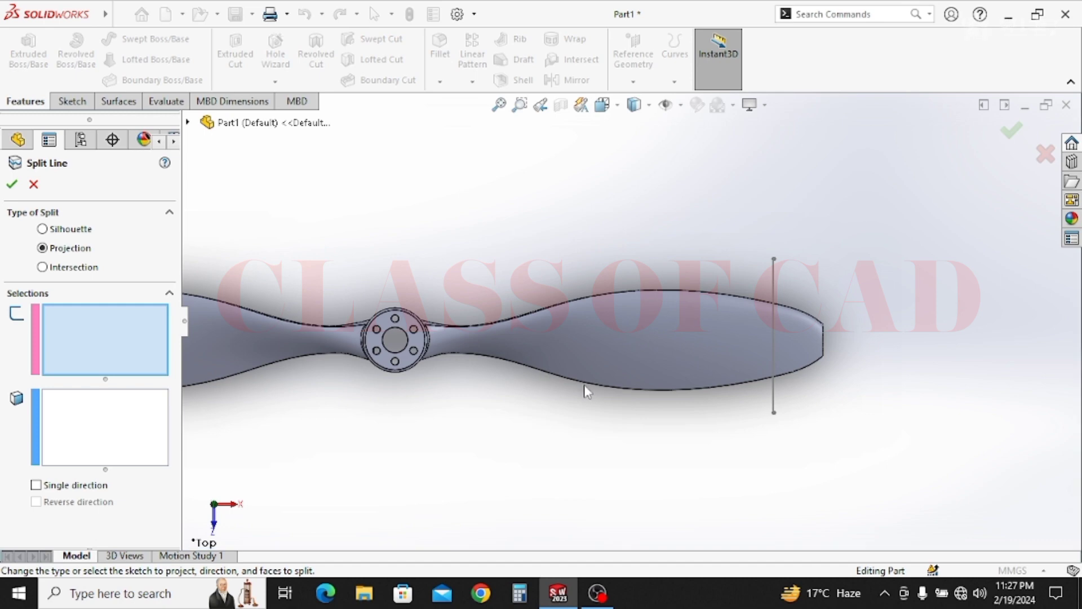
pyautogui.click(776, 280)
pyautogui.click(722, 365)
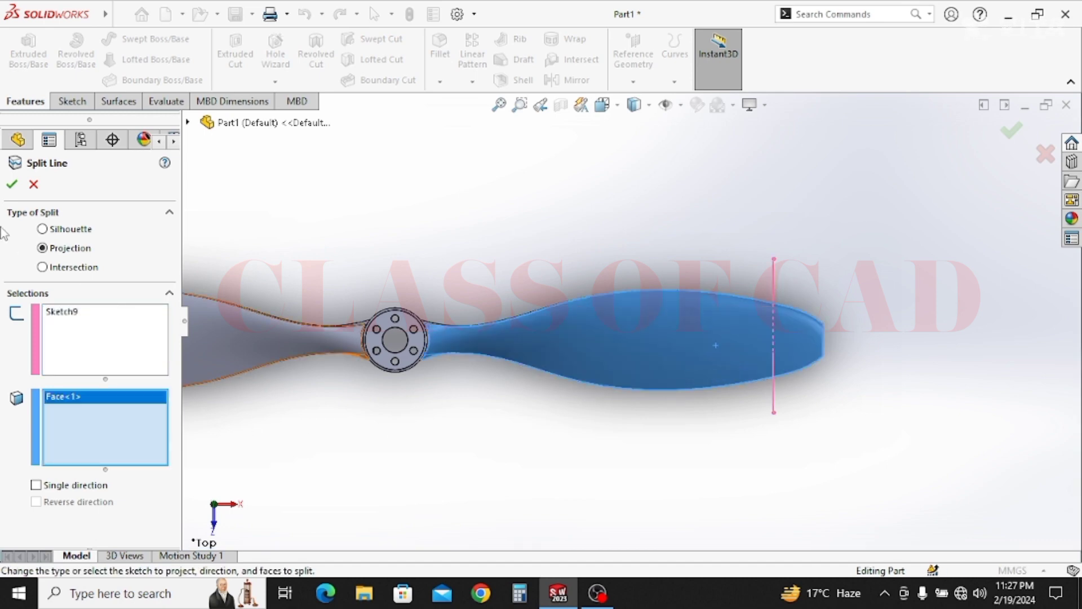
pyautogui.click(13, 186)
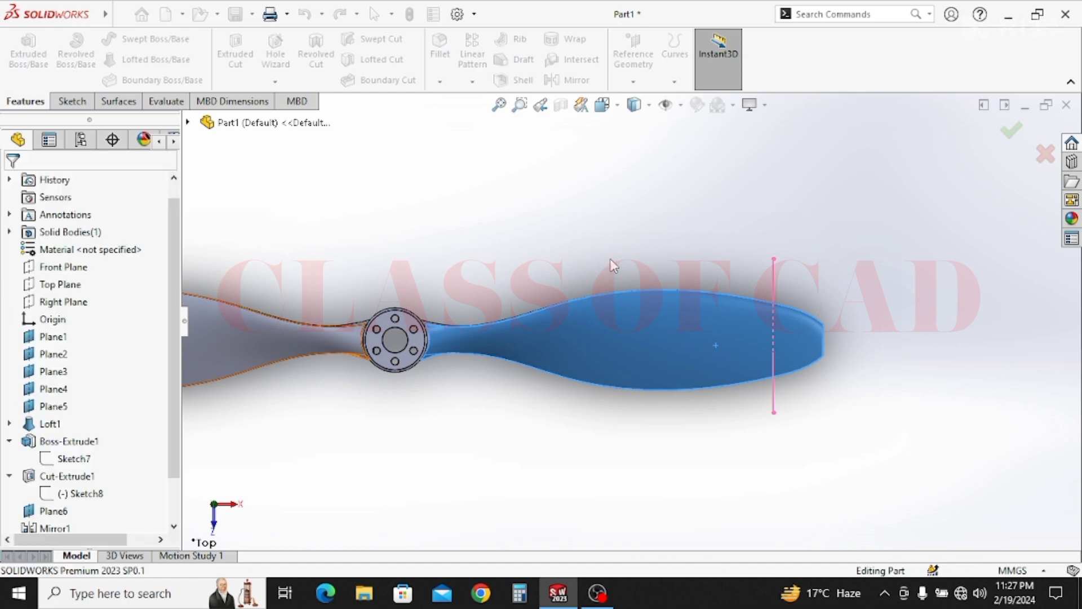
# Try to mirror the split line feature about Plane6 onto the opposite blade.
pyautogui.moveTo(670, 310); pyautogui.dragTo(716, 277, button='middle')
pyautogui.scroll(1, 716, 277)
pyautogui.keyDown('ctrl'); pyautogui.moveTo(536, 398); pyautogui.dragTo(626, 385, button='middle'); pyautogui.keyUp('ctrl')
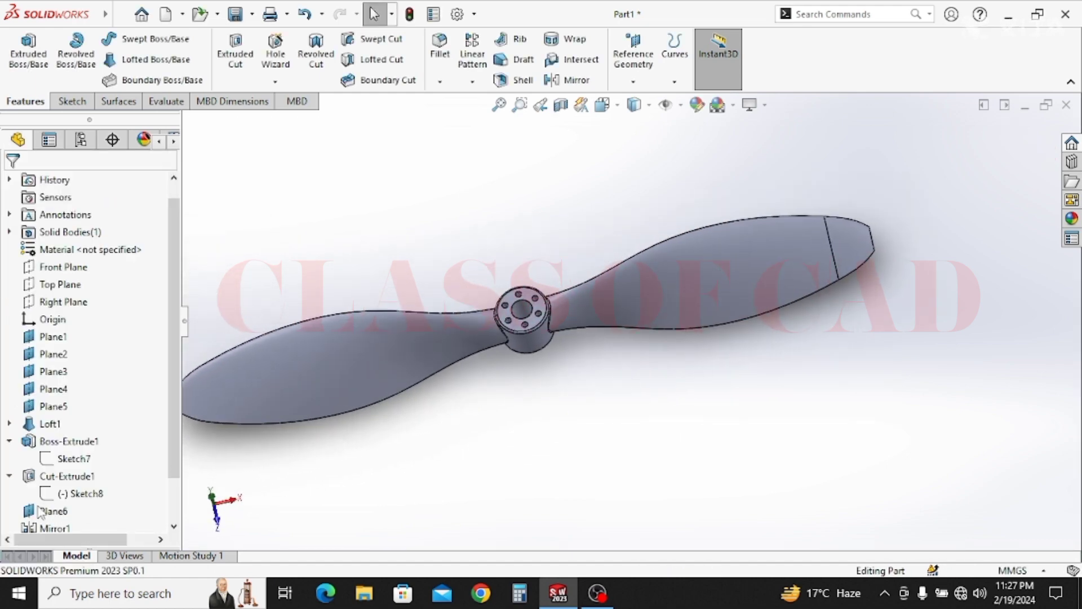
pyautogui.scroll(-1, 41, 507)
pyautogui.click(51, 510)
pyautogui.click(573, 79)
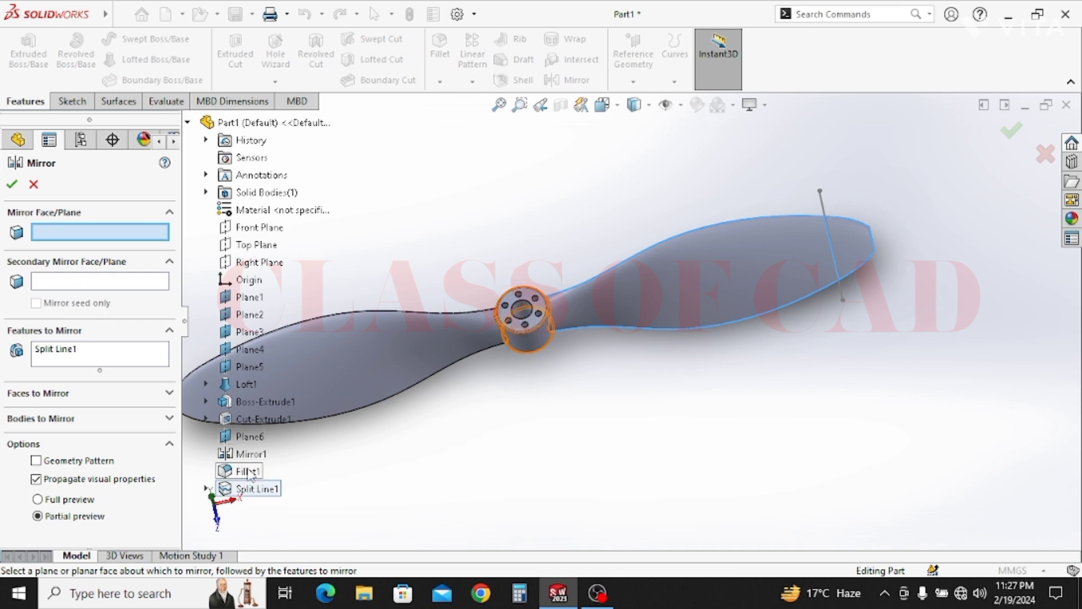
pyautogui.click(248, 436)
pyautogui.click(17, 187)
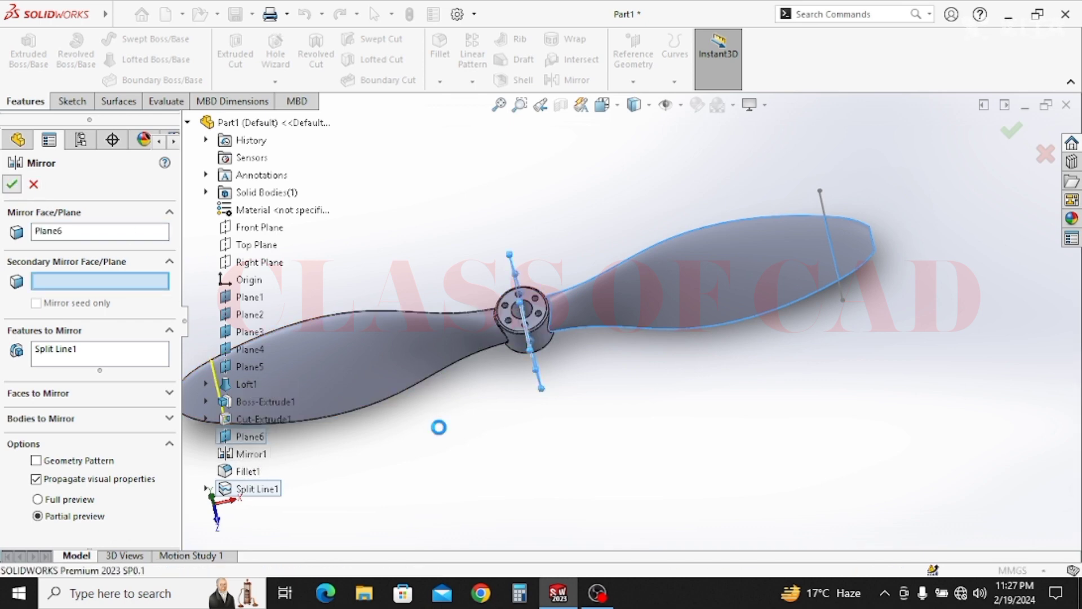
pyautogui.press('Escape')
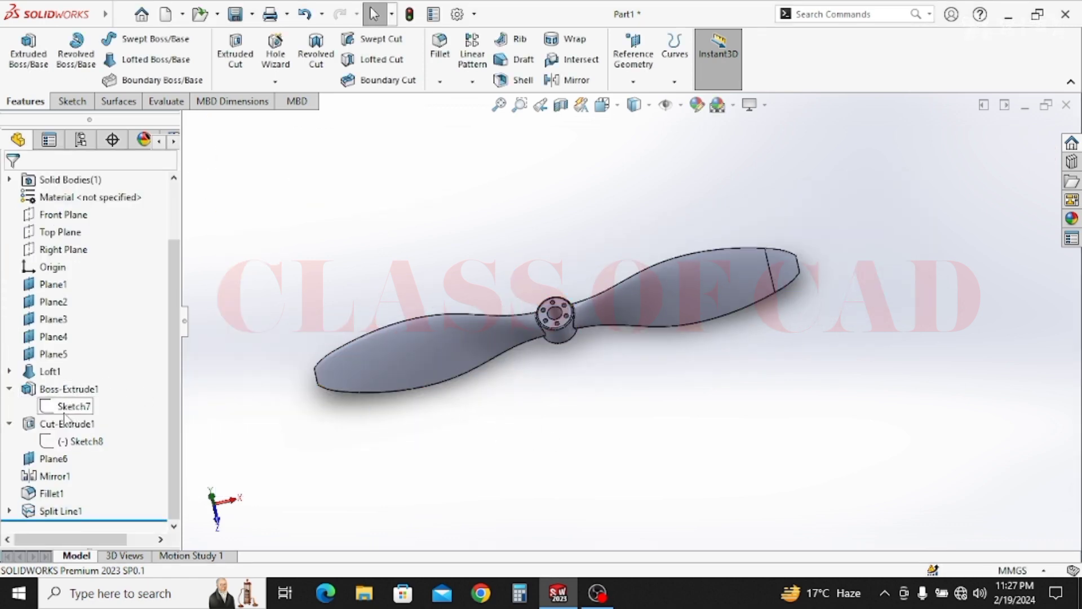
pyautogui.click(63, 249)
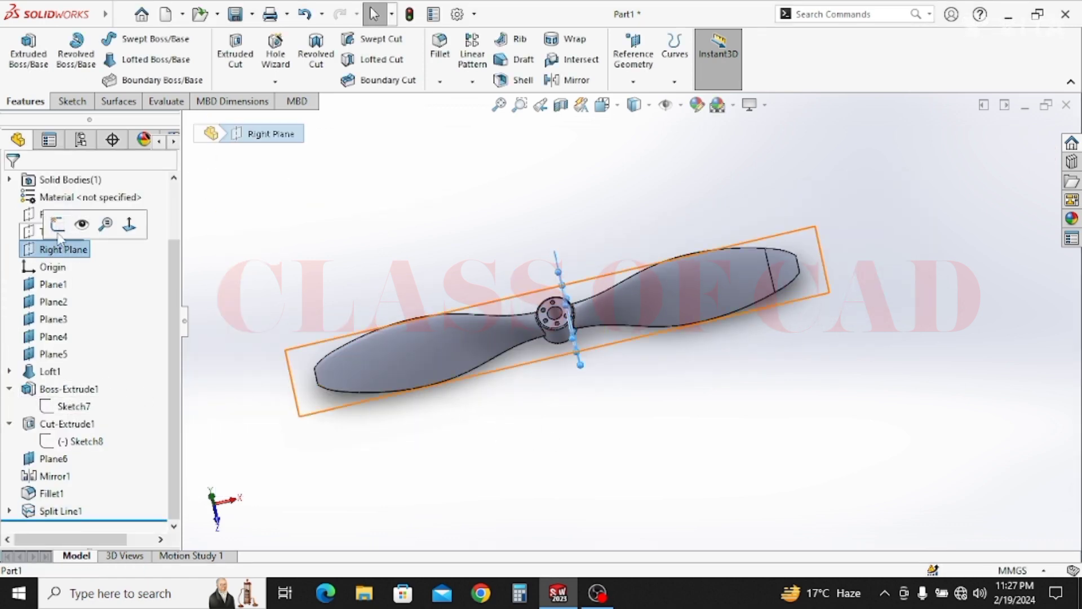
pyautogui.click(101, 224)
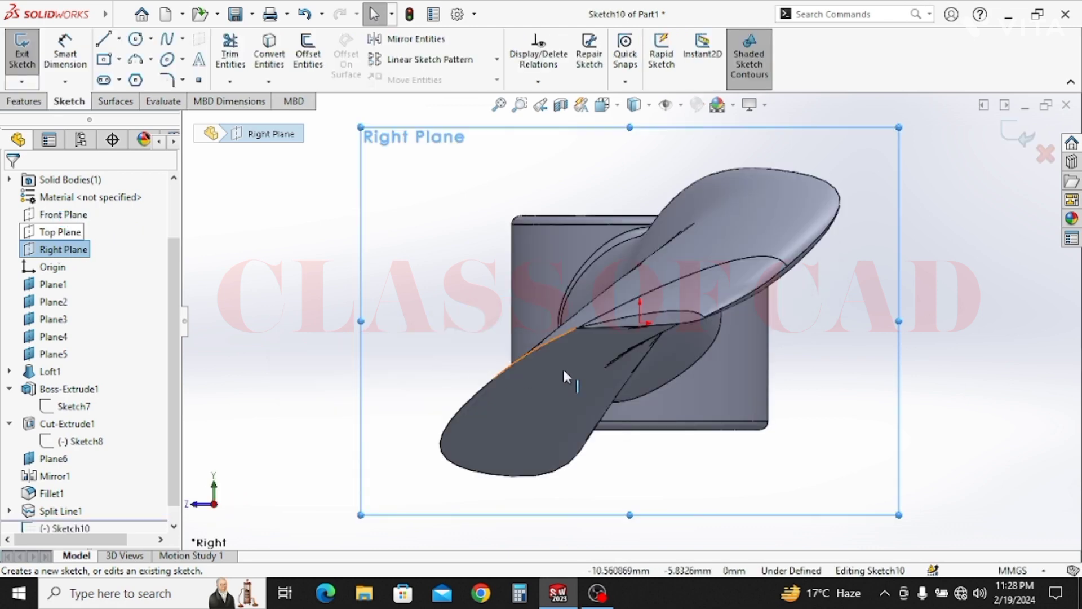
pyautogui.click(1016, 136)
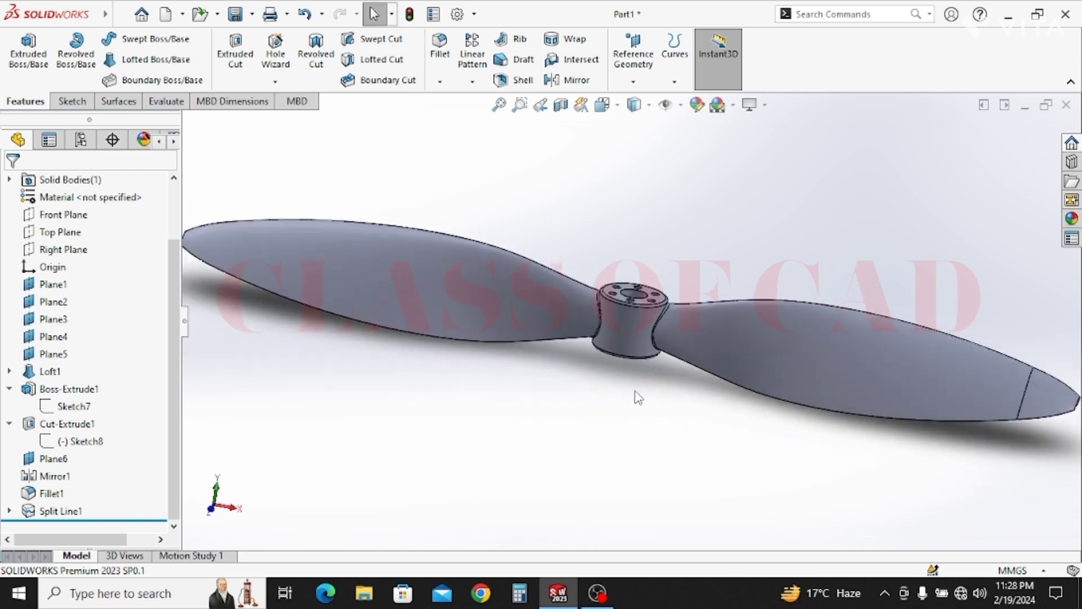
# Sketch a vertical line about 61 mm long on the Top Plane, crossing the mirrored blade near its tip.
pyautogui.click(56, 231)
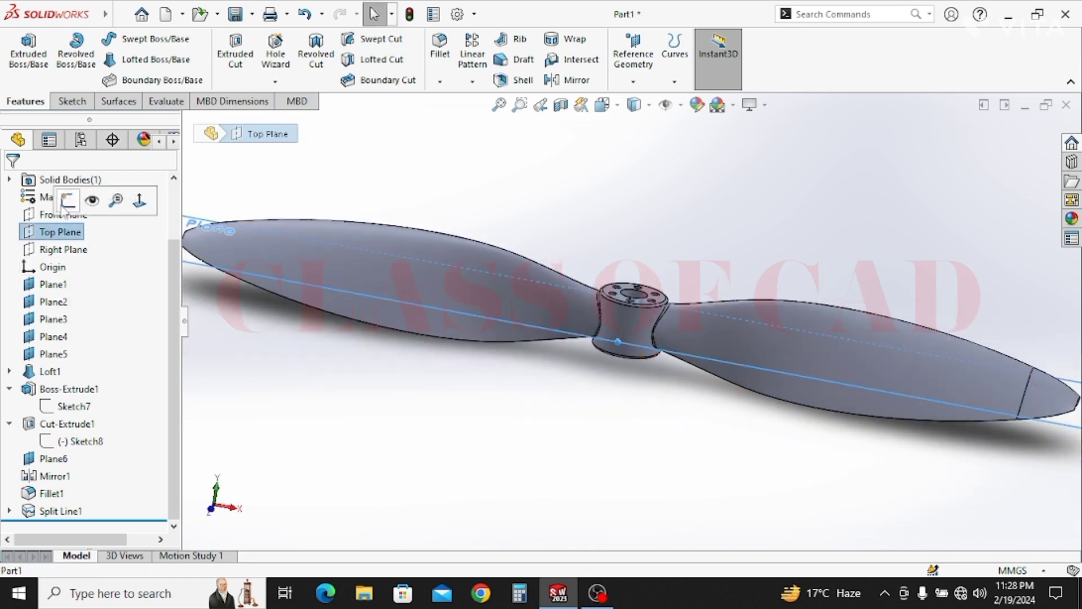
pyautogui.click(90, 200)
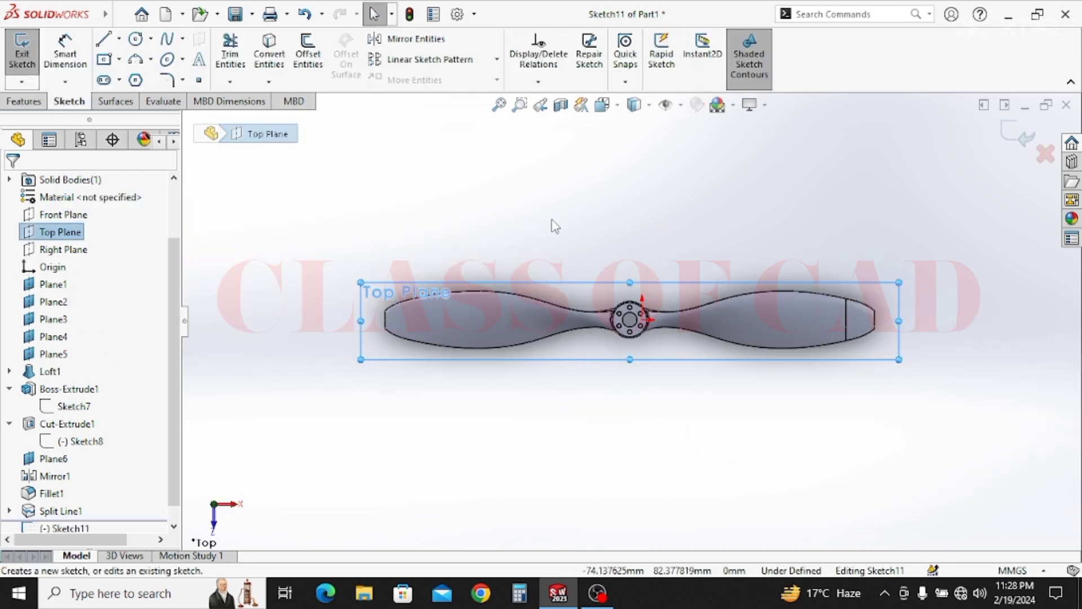
pyautogui.click(110, 43)
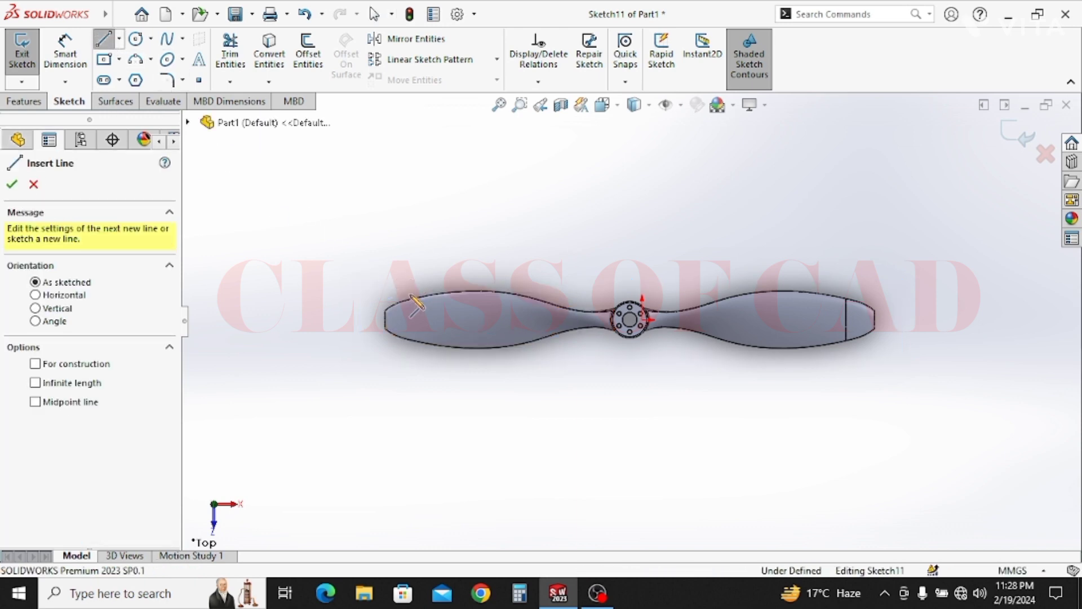
pyautogui.click(409, 281)
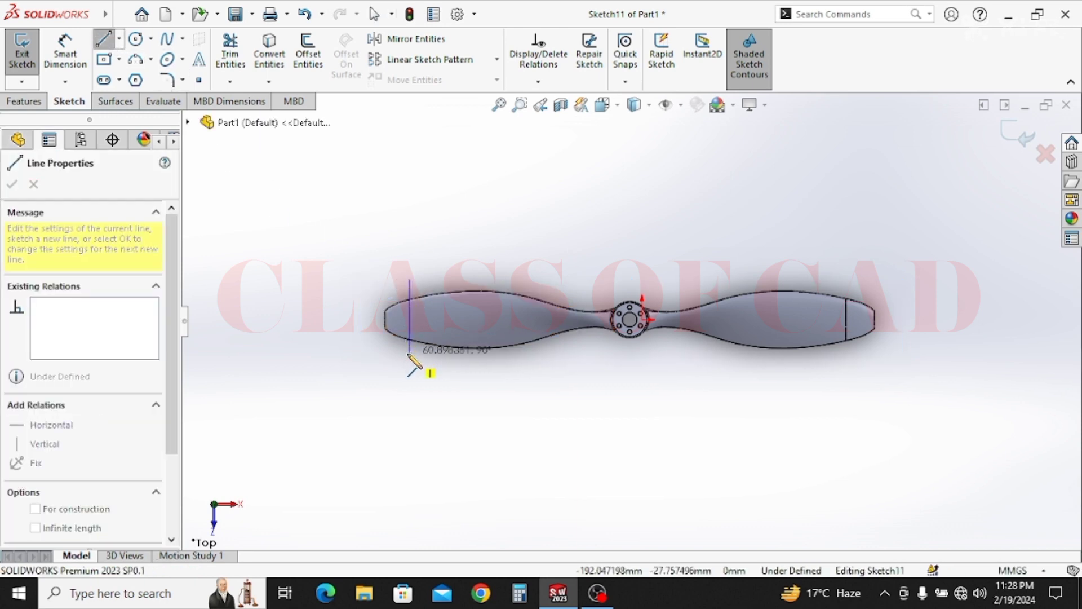
pyautogui.click(409, 354)
pyautogui.press('Escape')
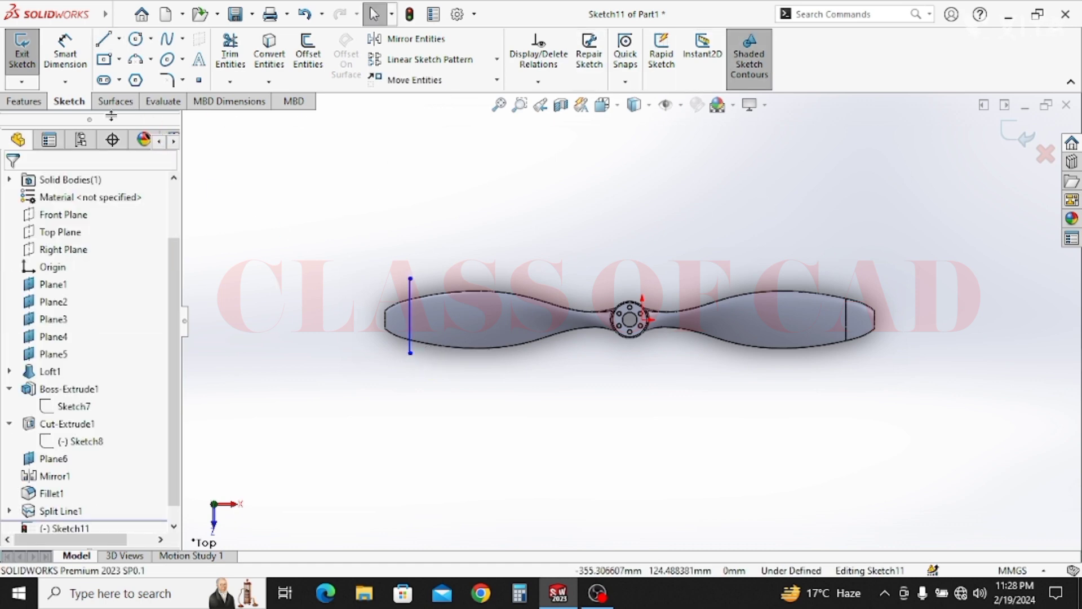
# Create a Projection split line on the mirrored blade's face from the current sketch.
pyautogui.click(20, 104)
pyautogui.click(674, 82)
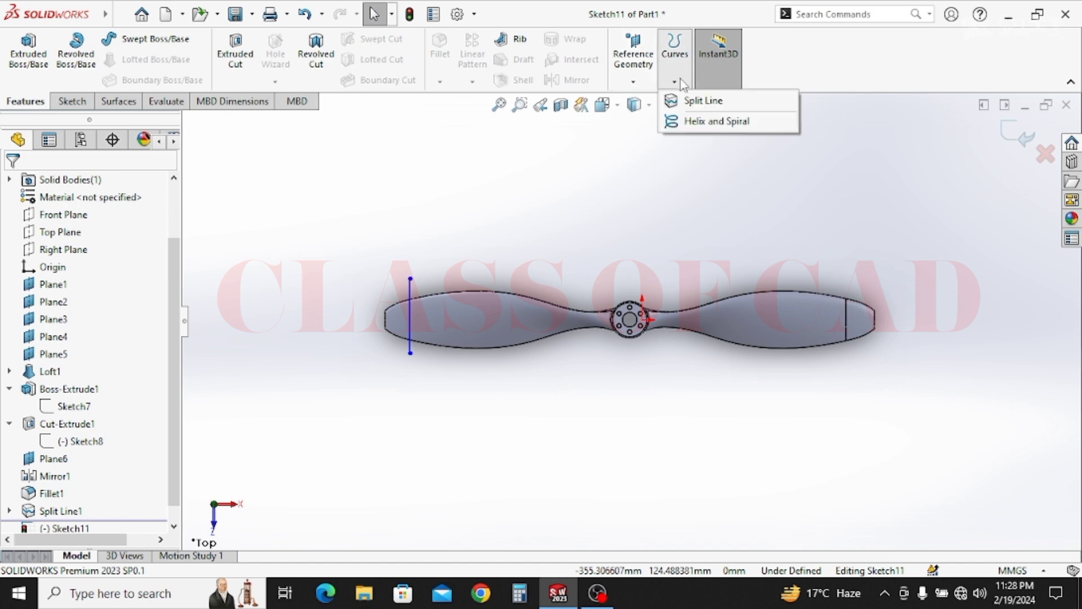
pyautogui.click(691, 107)
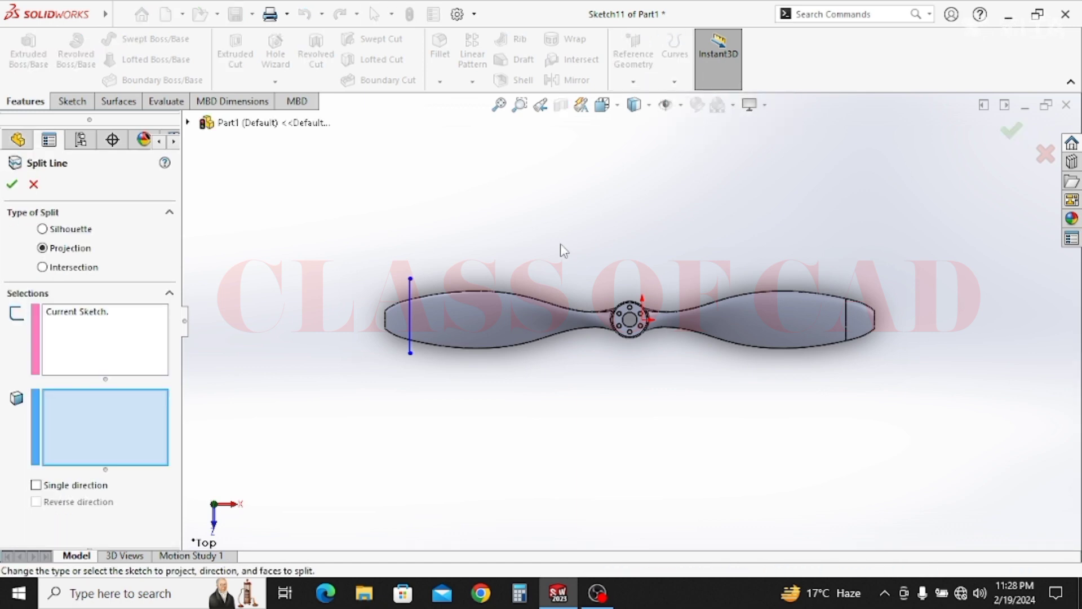
pyautogui.click(481, 305)
pyautogui.click(11, 187)
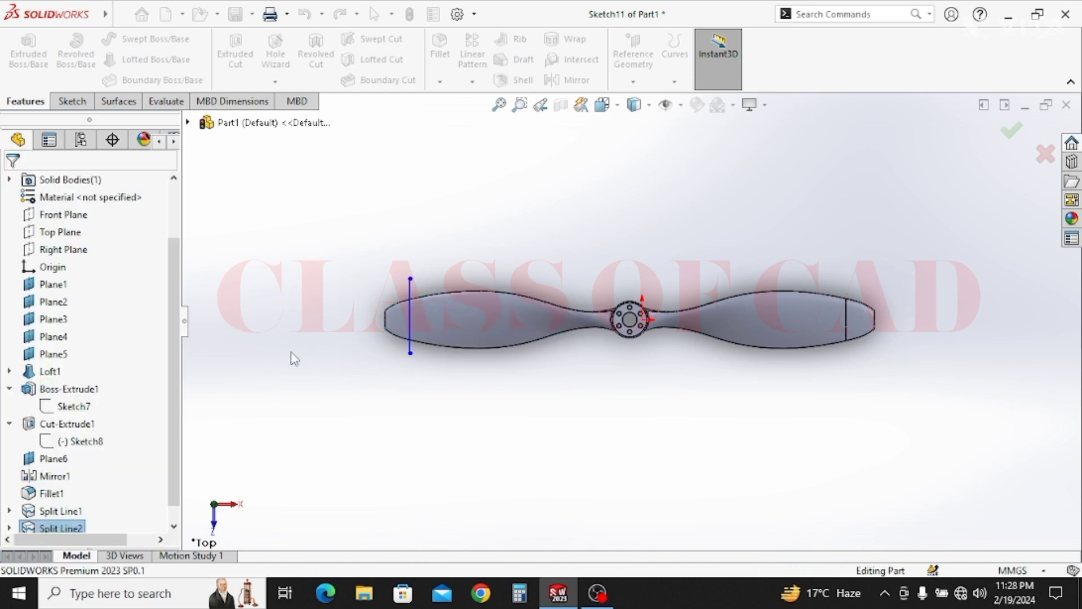
# Apply the siena car paint appearance to the main faces of both blades, inboard of the split lines.
pyautogui.moveTo(504, 371); pyautogui.dragTo(609, 369, button='middle')
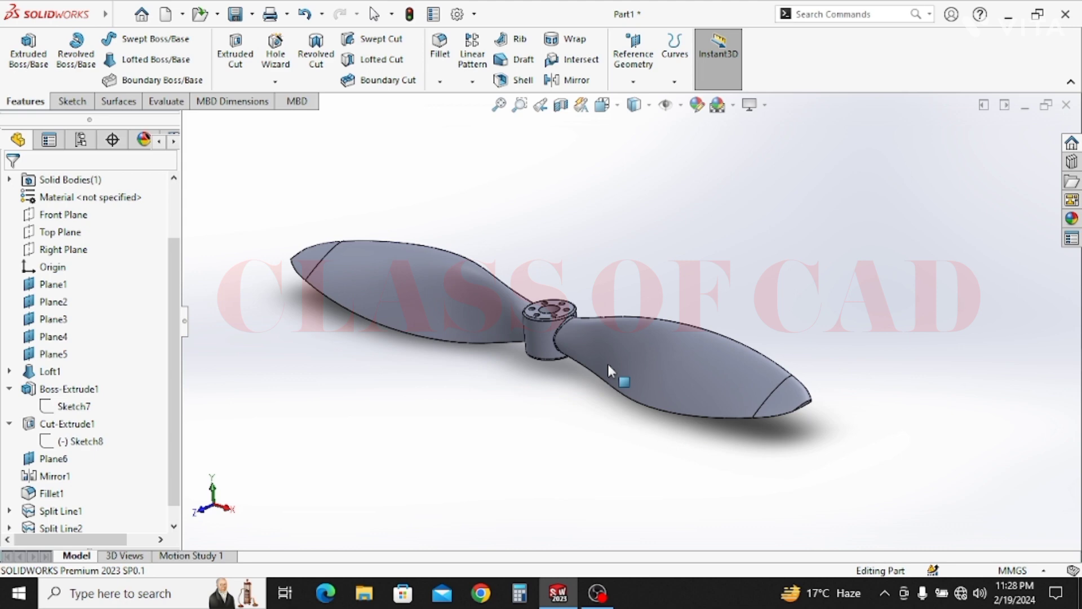
pyautogui.click(635, 347)
pyautogui.keyDown('ctrl'); pyautogui.click(439, 319); pyautogui.keyUp('ctrl')
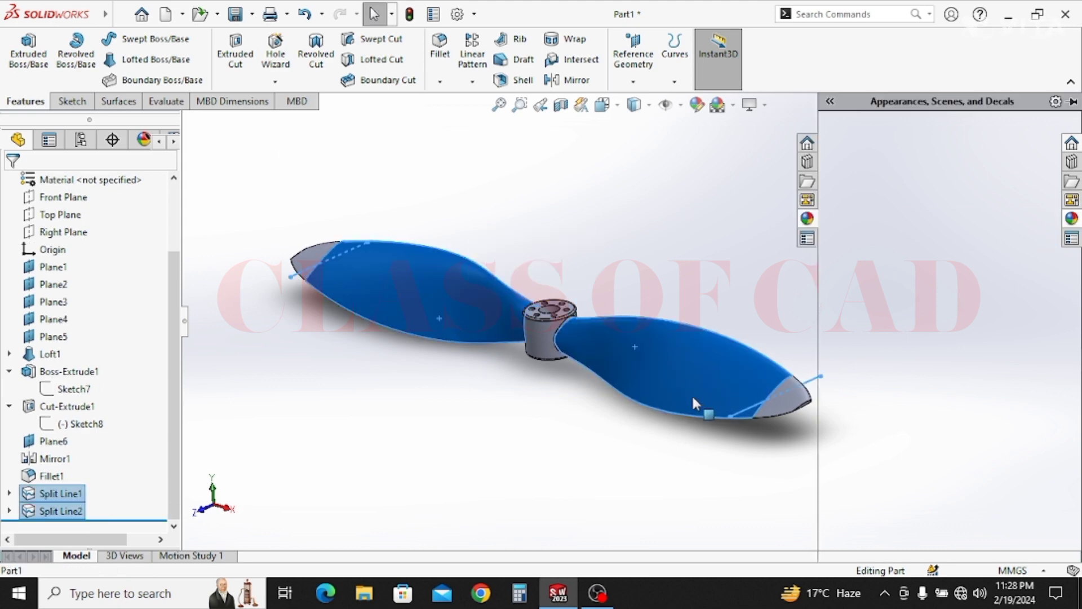
pyautogui.click(836, 157)
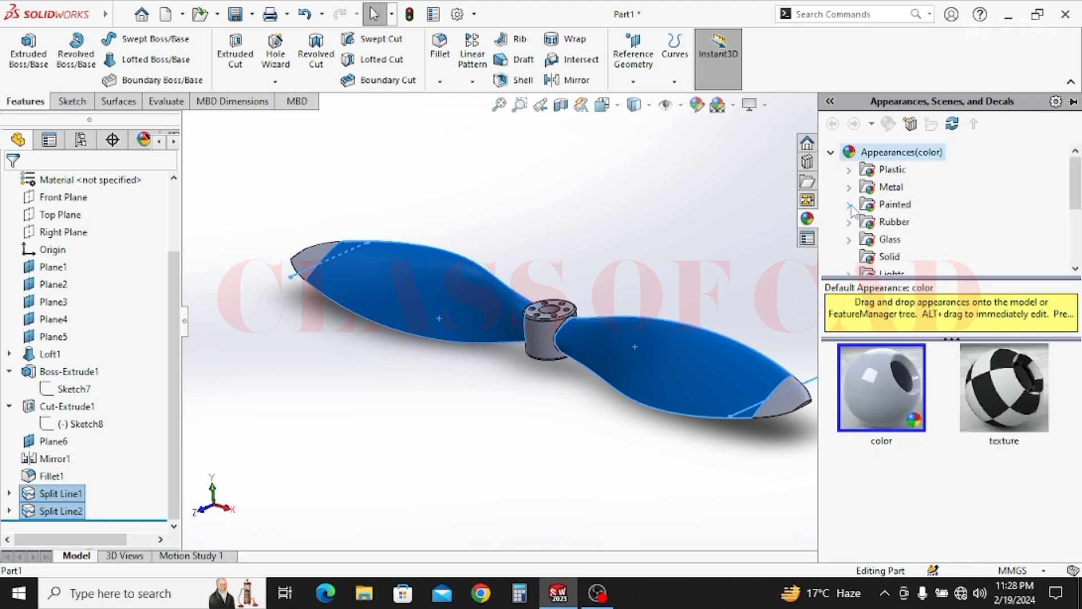
pyautogui.click(850, 206)
pyautogui.click(888, 226)
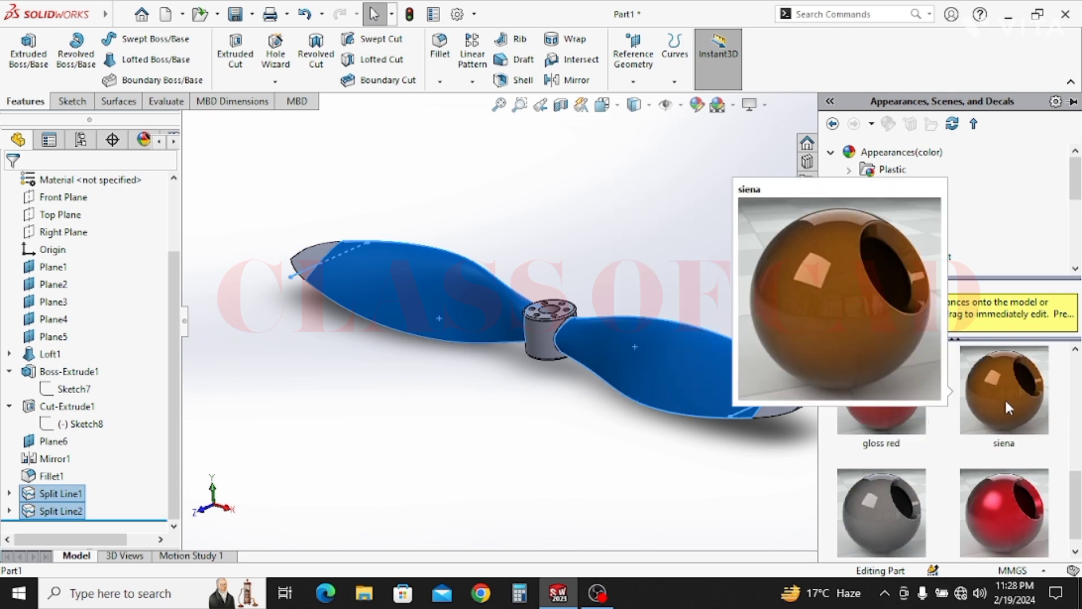
pyautogui.click(1007, 407)
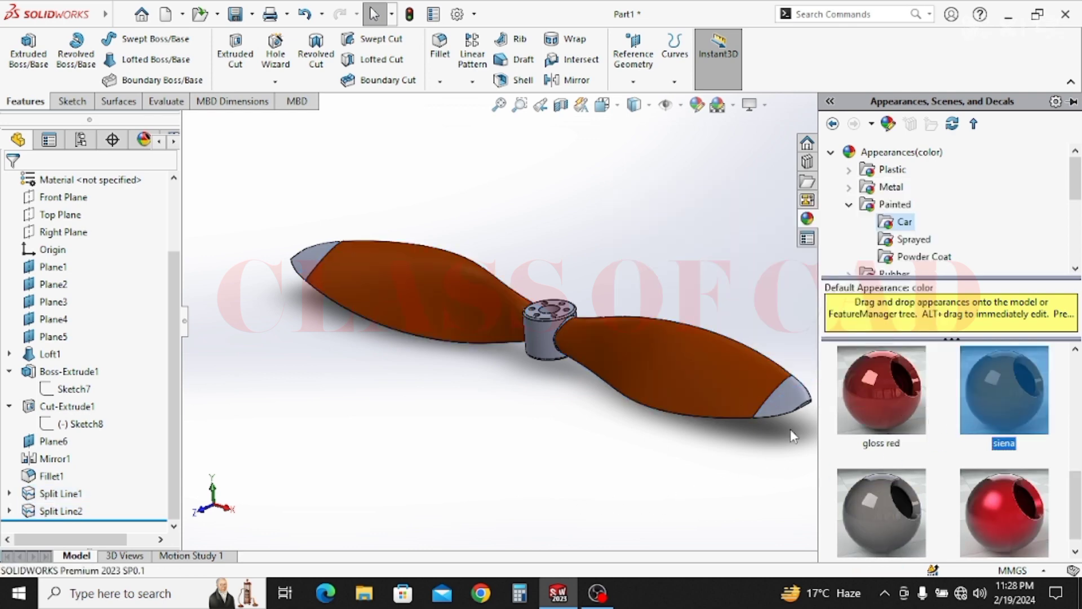
# Apply the candy apple red car paint appearance to both blade tip faces.
pyautogui.click(787, 409)
pyautogui.keyDown('ctrl'); pyautogui.click(310, 259); pyautogui.keyUp('ctrl')
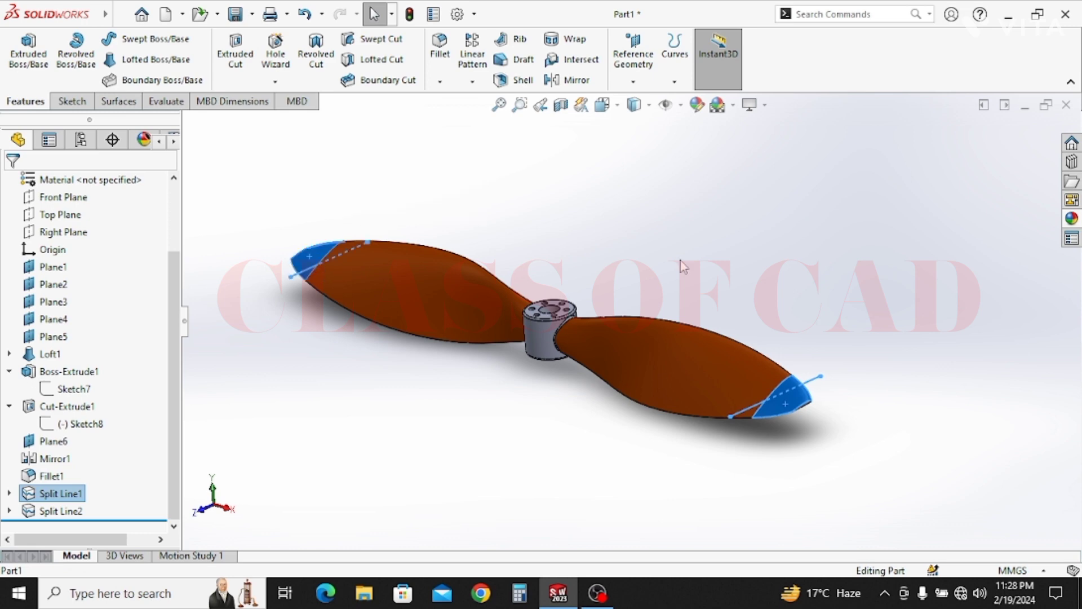
pyautogui.click(1071, 218)
pyautogui.scroll(-2, 1003, 485)
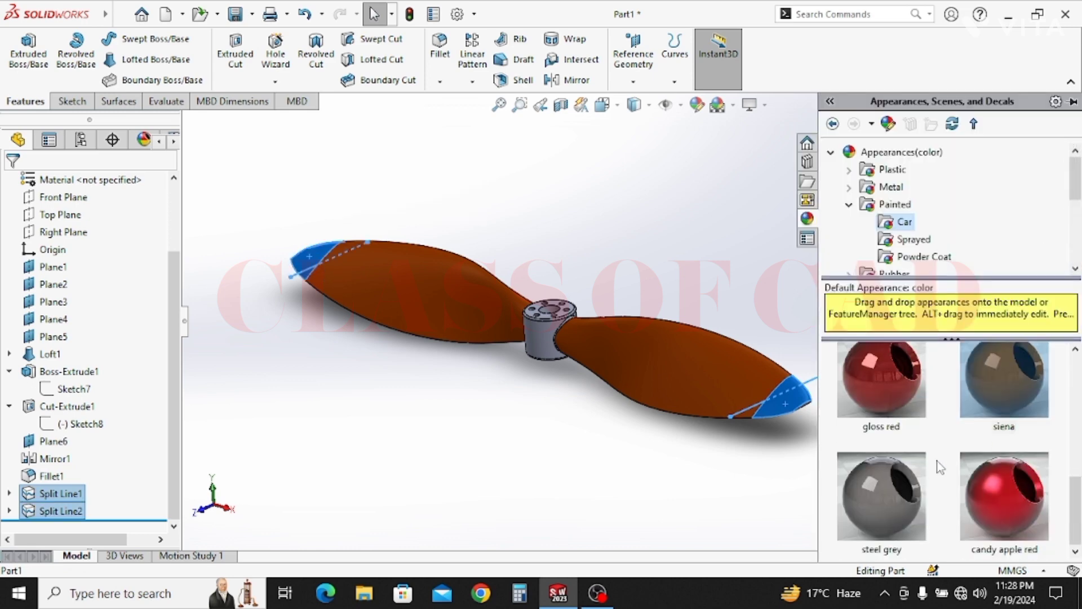
pyautogui.click(1027, 486)
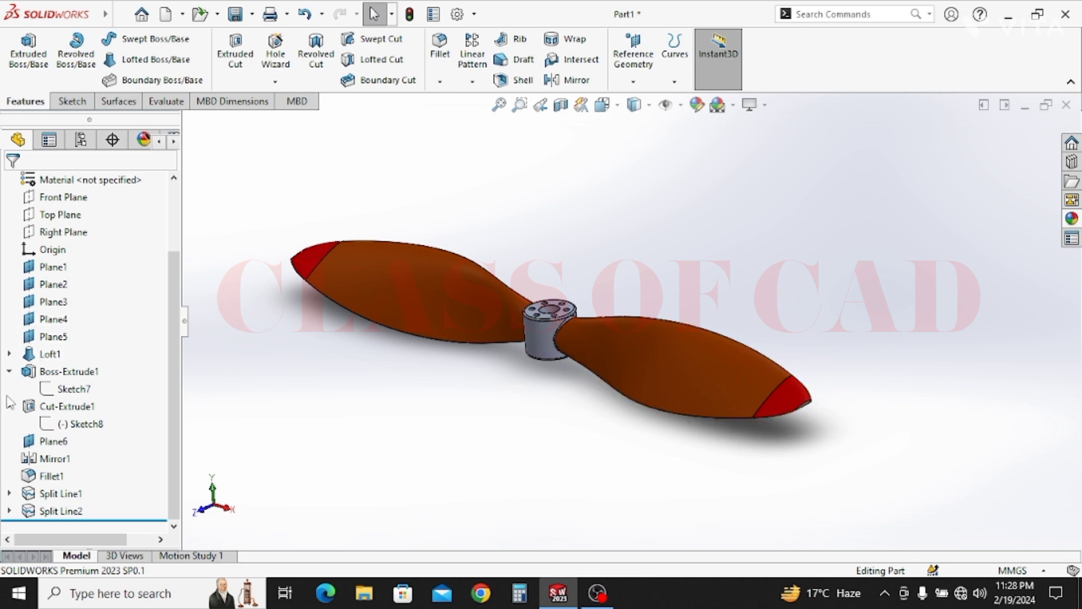
# Apply the polished gold metal appearance to the hub features from Boss-Extrude1 through Fillet1 and show the propeller in isometric view.
pyautogui.click(50, 477)
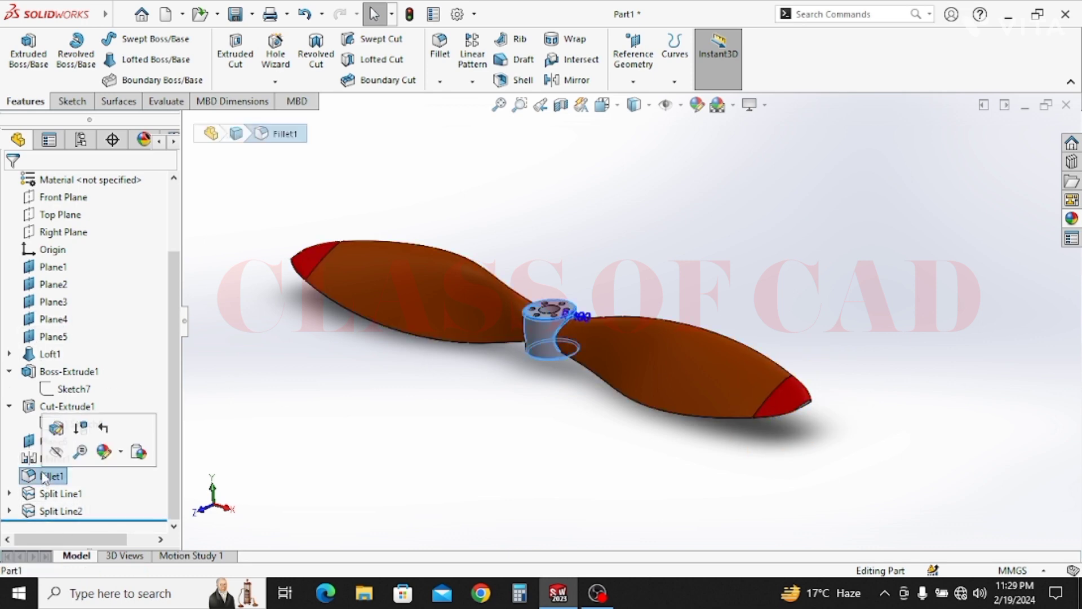
pyautogui.keyDown('shift'); pyautogui.click(36, 407); pyautogui.keyUp('shift')
pyautogui.keyDown('shift'); pyautogui.click(35, 372); pyautogui.keyUp('shift')
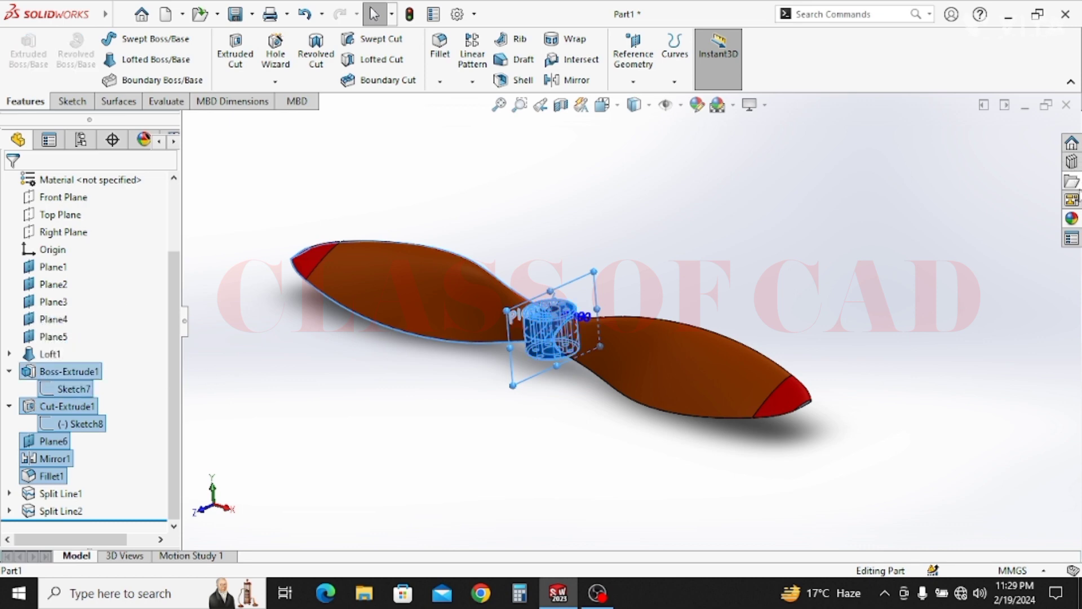
pyautogui.click(1072, 219)
pyautogui.scroll(-2, 882, 251)
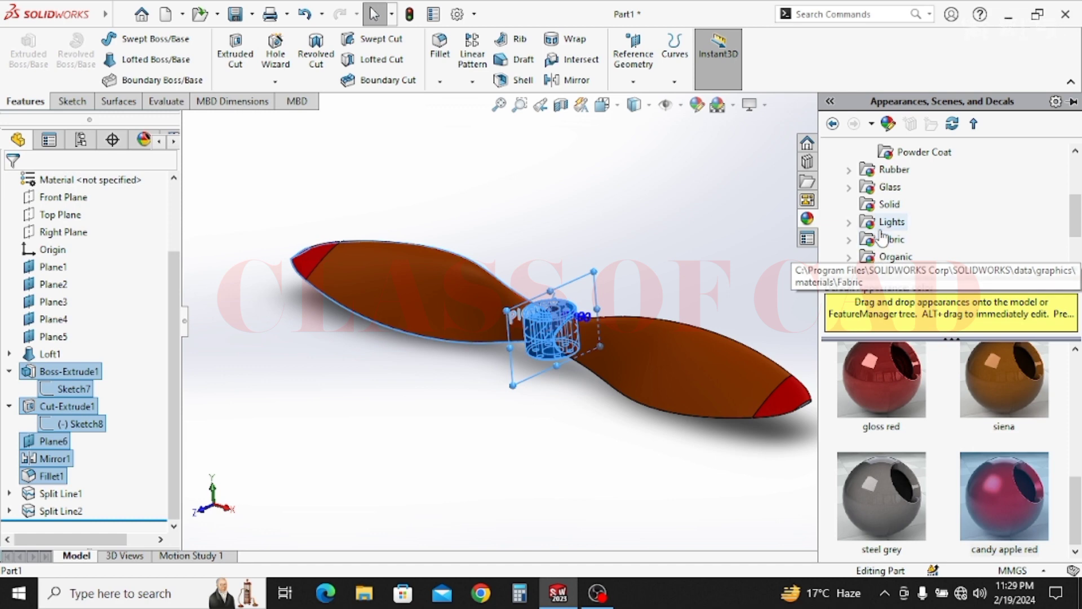
pyautogui.scroll(2, 873, 214)
pyautogui.click(853, 189)
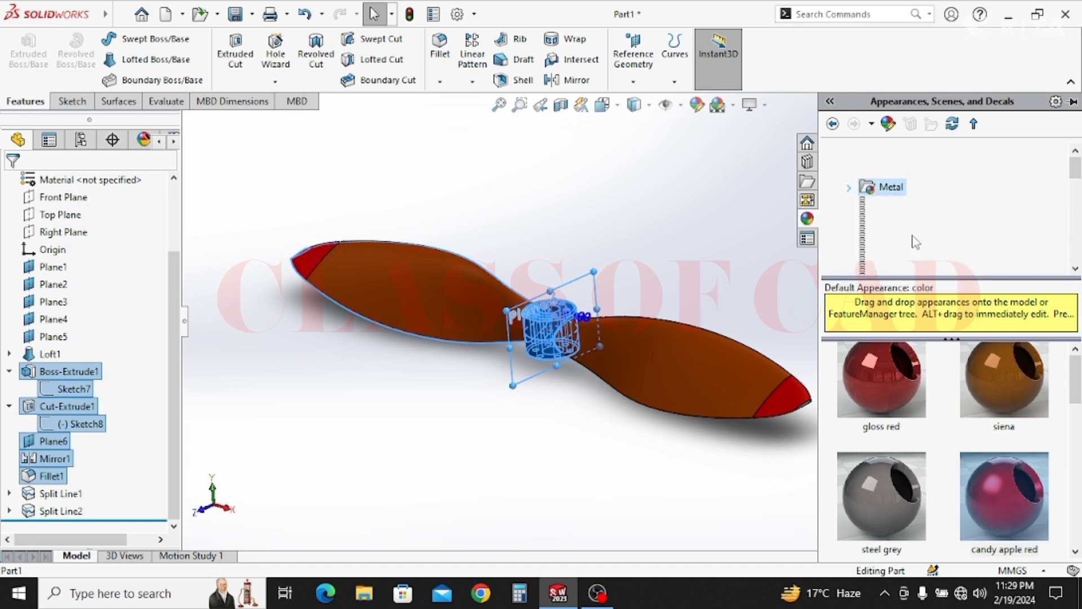
pyautogui.scroll(-1, 910, 231)
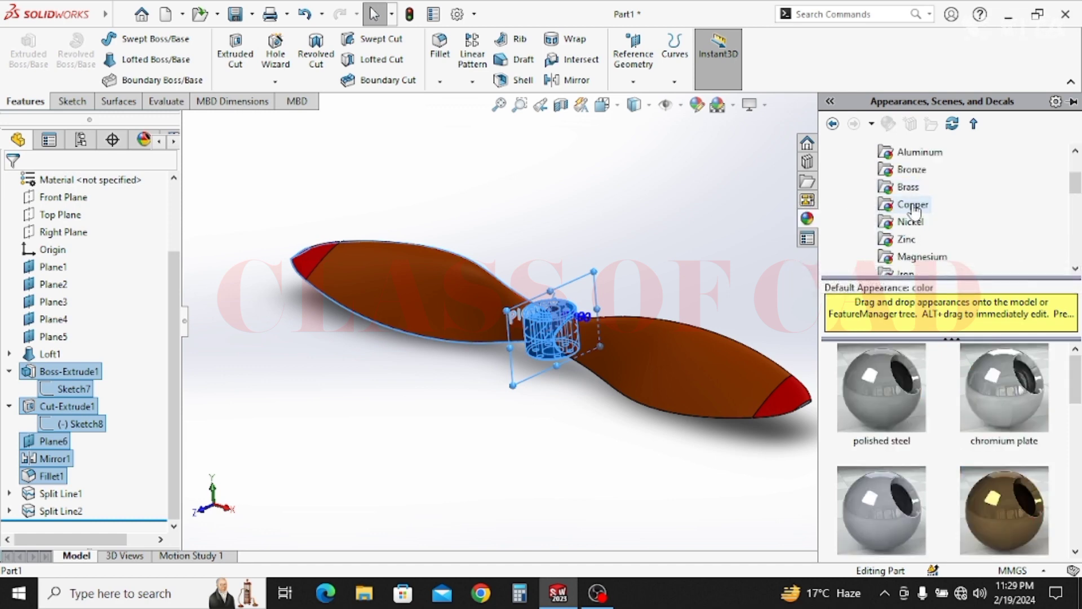
pyautogui.scroll(-1, 916, 231)
pyautogui.scroll(1, 917, 206)
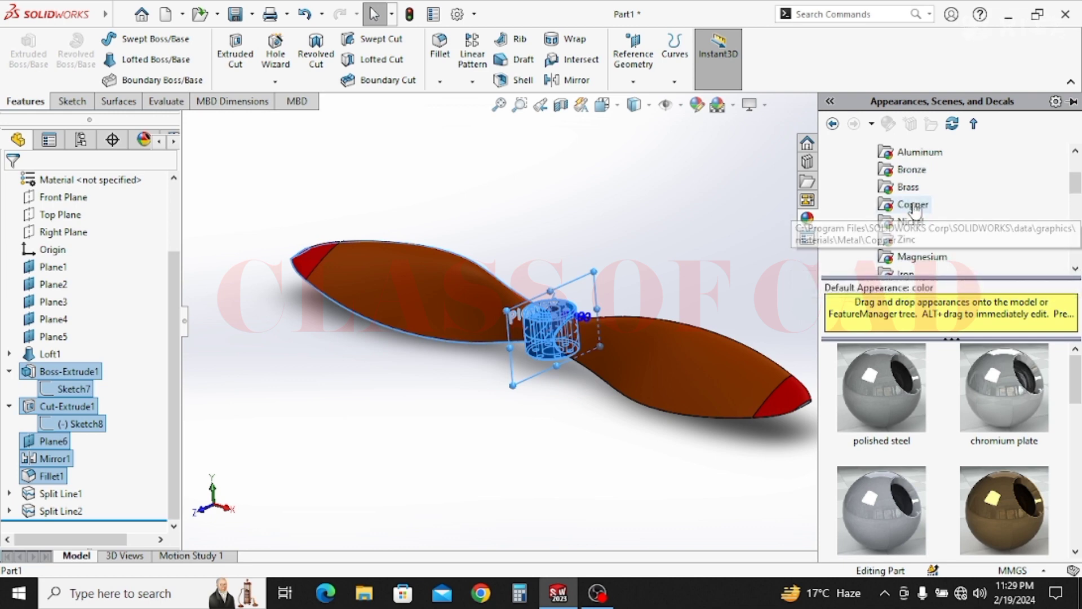
pyautogui.scroll(-1, 917, 197)
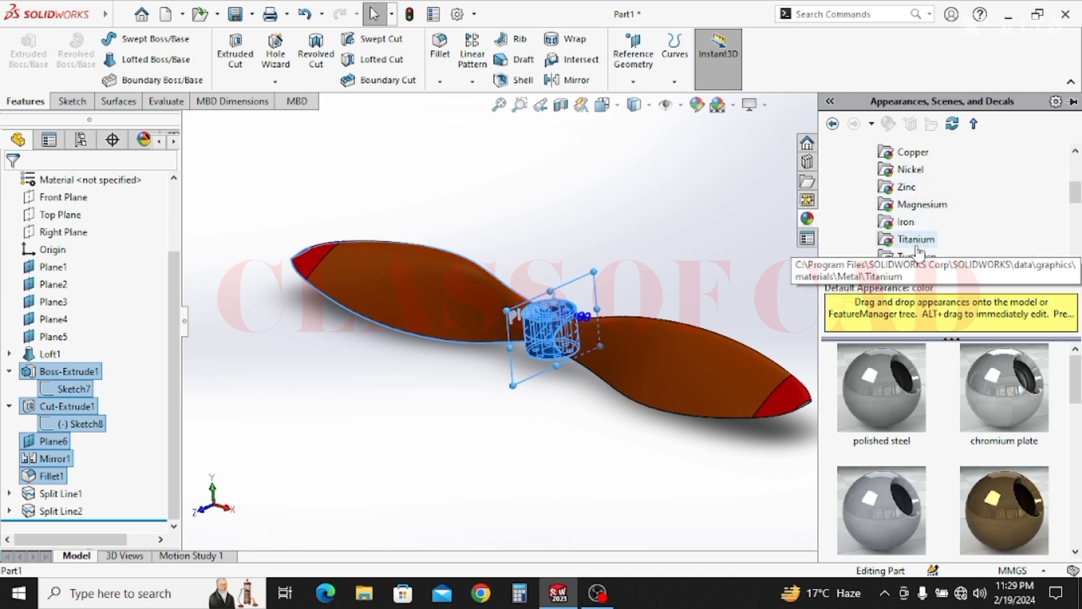
pyautogui.click(907, 274)
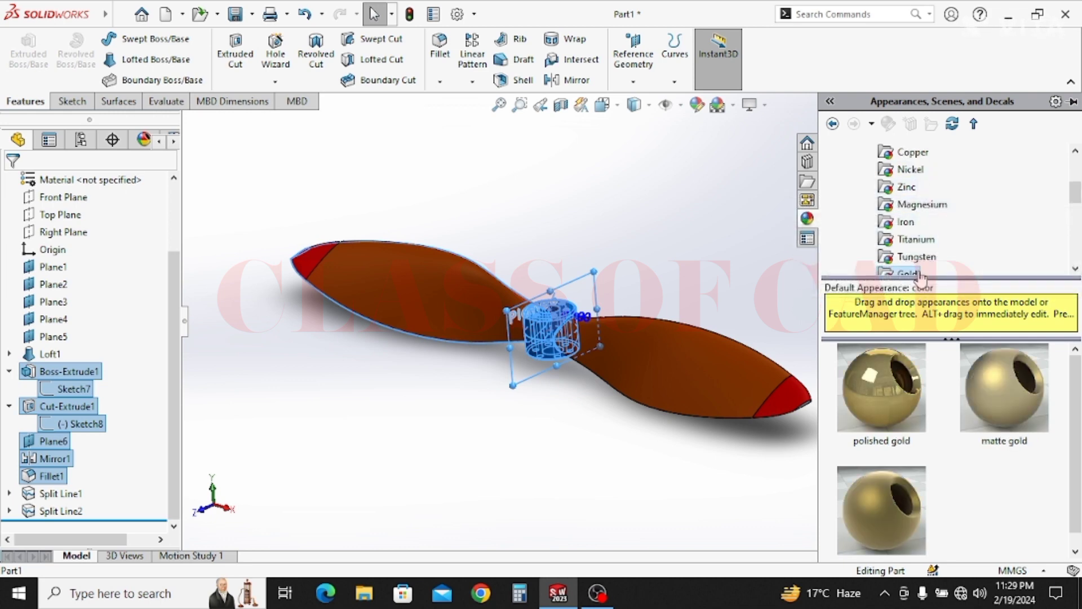
pyautogui.doubleClick(896, 411)
pyautogui.click(562, 193)
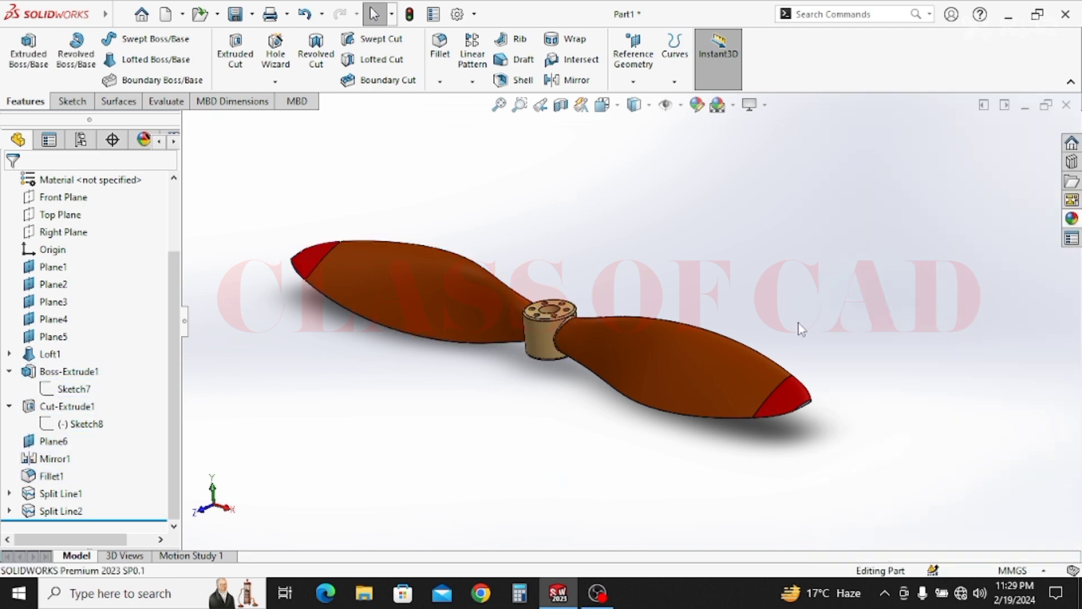
pyautogui.hotkey('ctrl', '7')
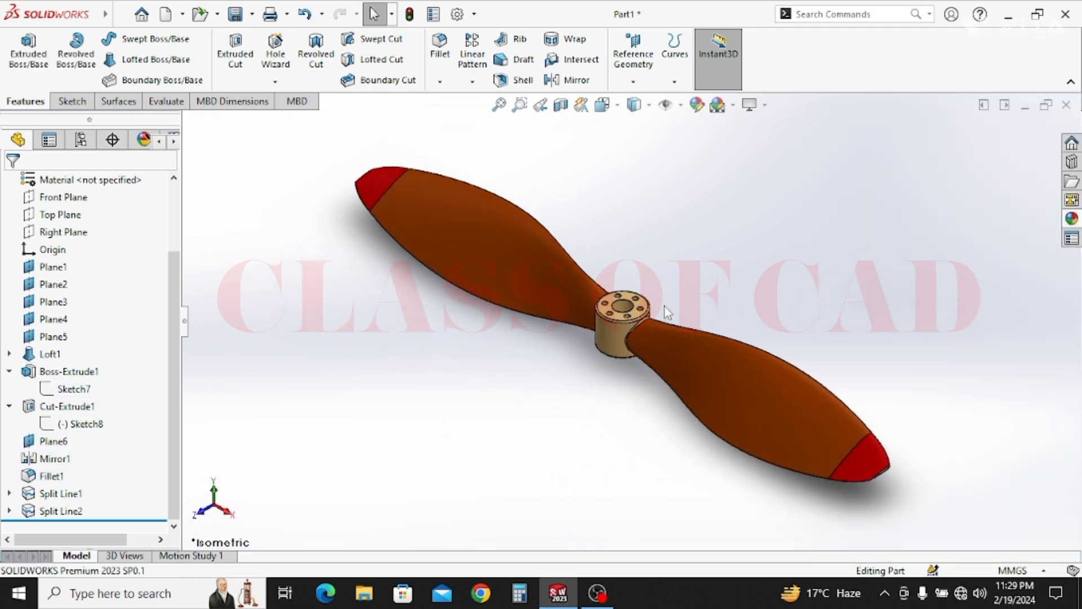